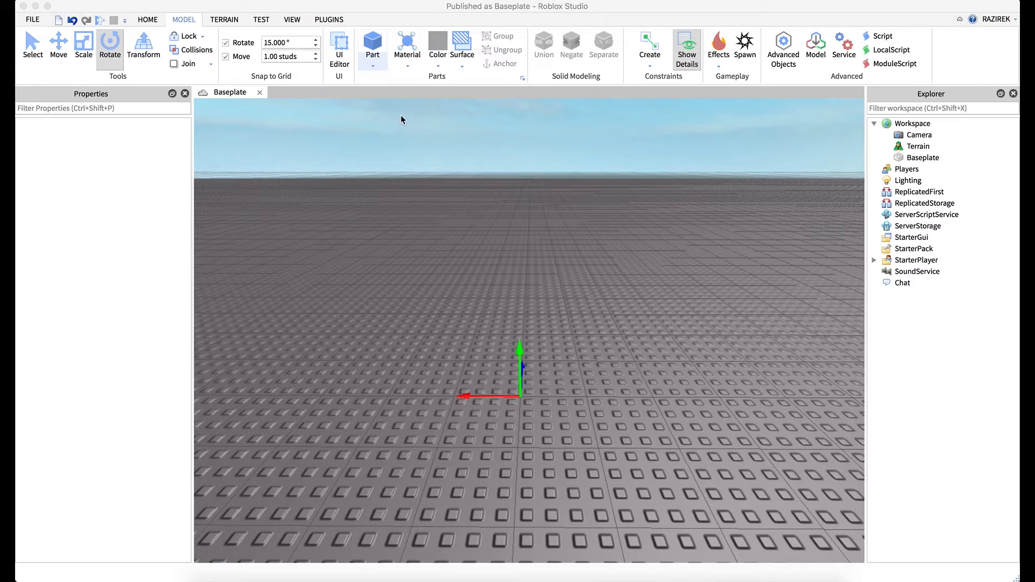
# Insert a cylinder part and set the rotation snap increment to 45 degrees
pyautogui.click(372, 64)
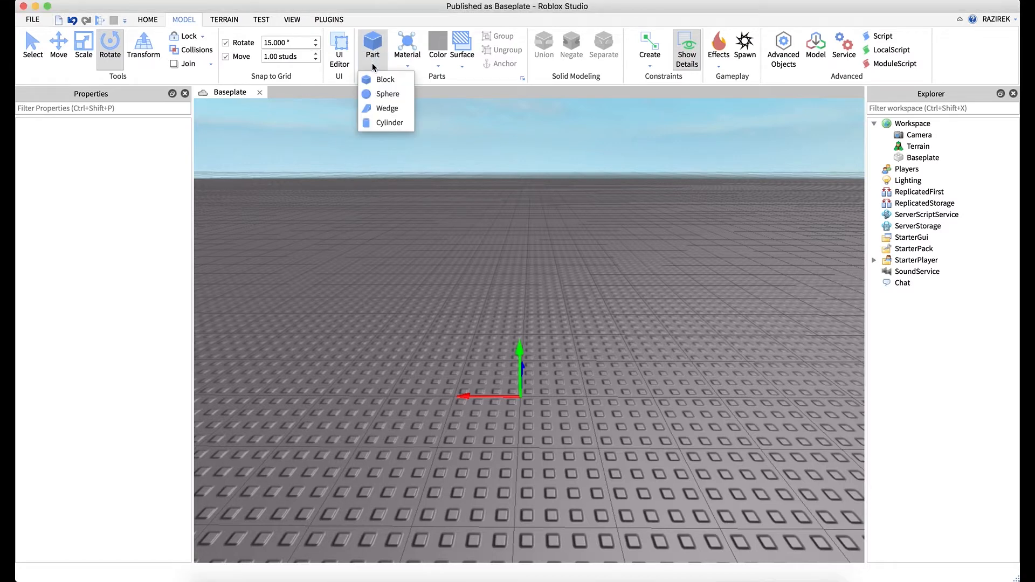
pyautogui.click(396, 123)
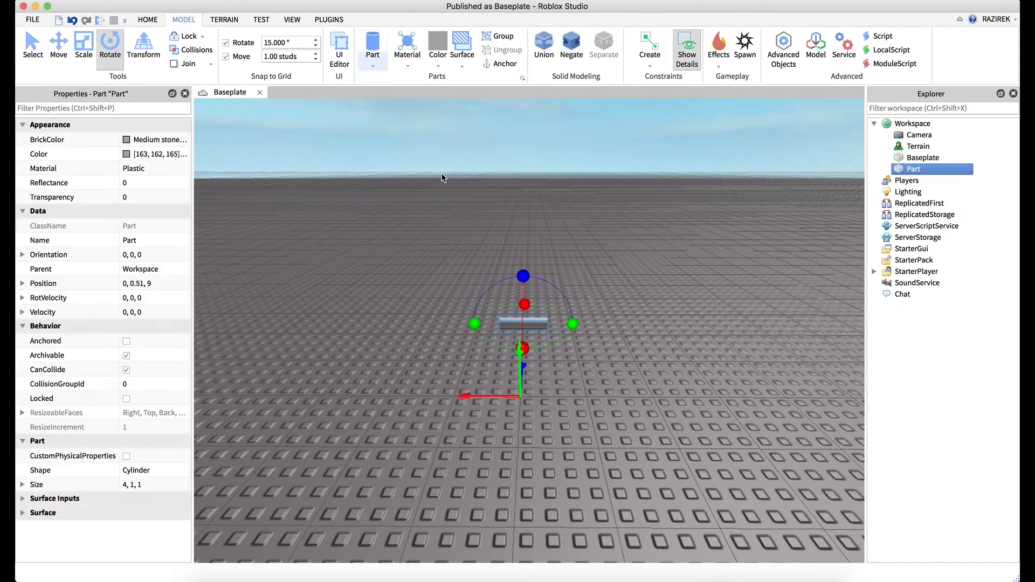
pyautogui.doubleClick(281, 42)
pyautogui.write('45')
pyautogui.press('Return')
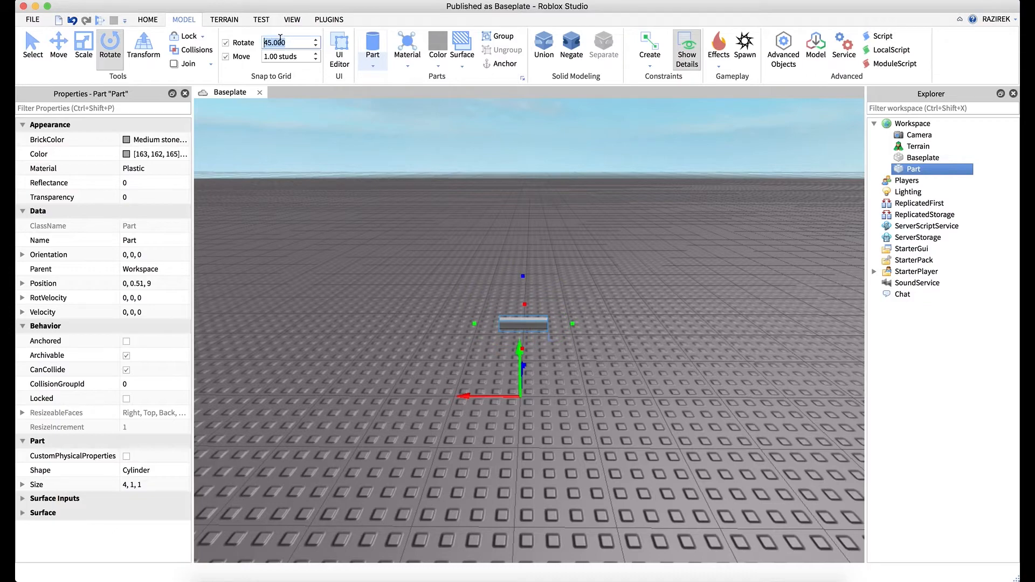
# Rotate the cylinder upright to orientation 0, 0, -90 and move it to position 0.5, 2, 4.5 on the baseplate
pyautogui.scroll(-5, 592, 303)
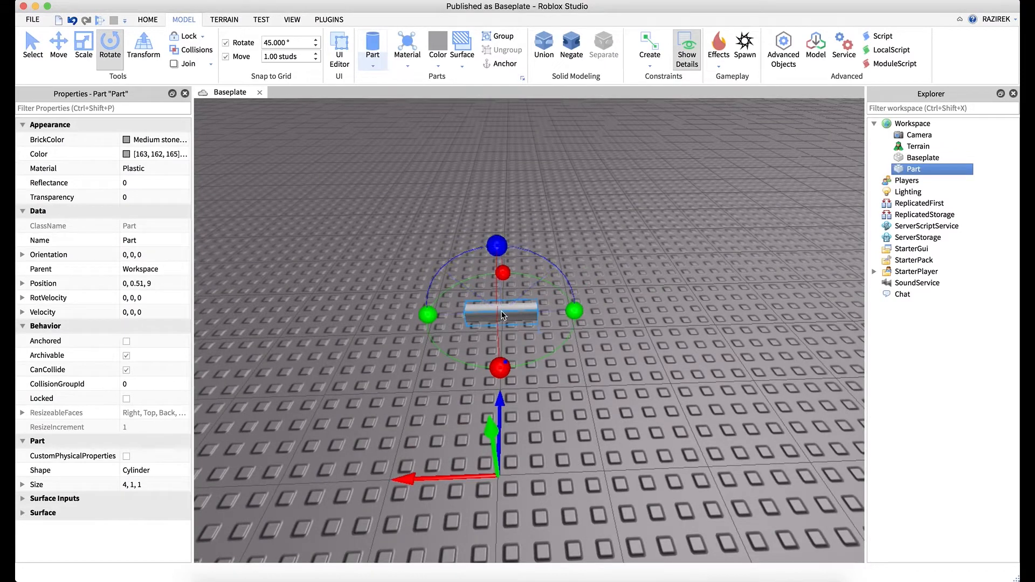
pyautogui.moveTo(499, 243); pyautogui.dragTo(422, 330)
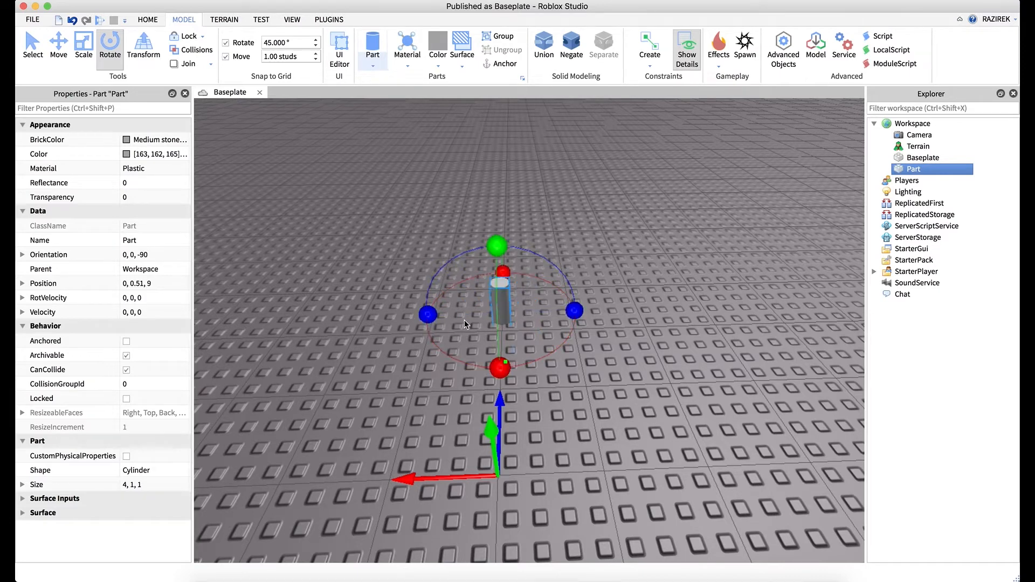
pyautogui.moveTo(498, 294); pyautogui.dragTo(507, 357)
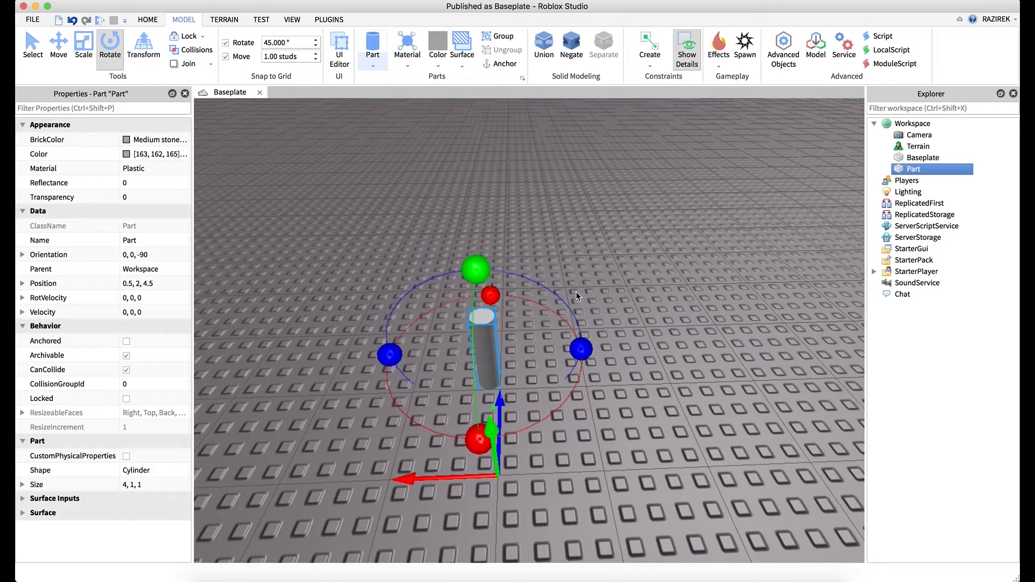
# Set the cylinder's size to 4, 3, 3, and scale its height down to 3 studs
pyautogui.click(135, 484)
pyautogui.click(151, 485)
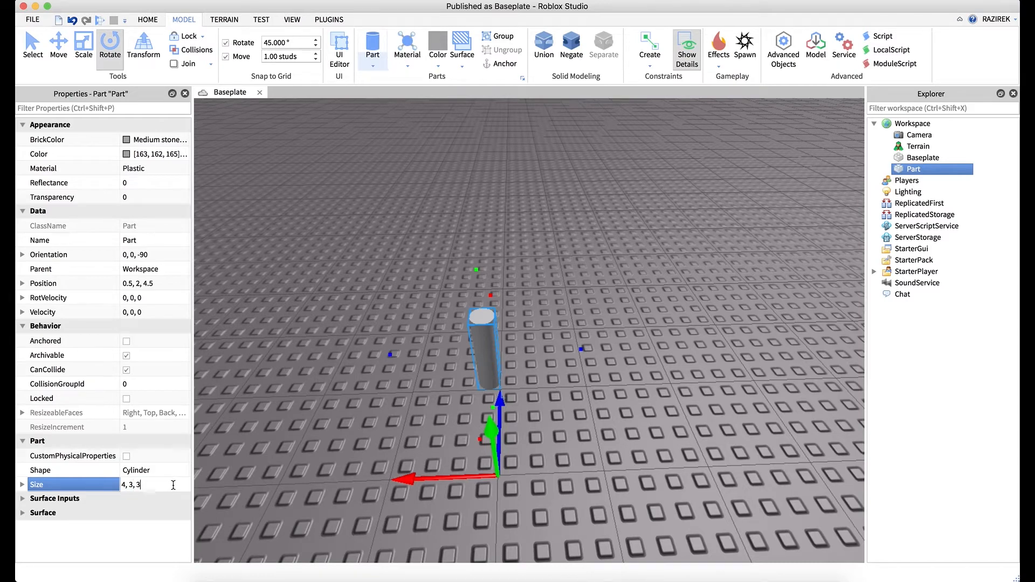
pyautogui.press('Return')
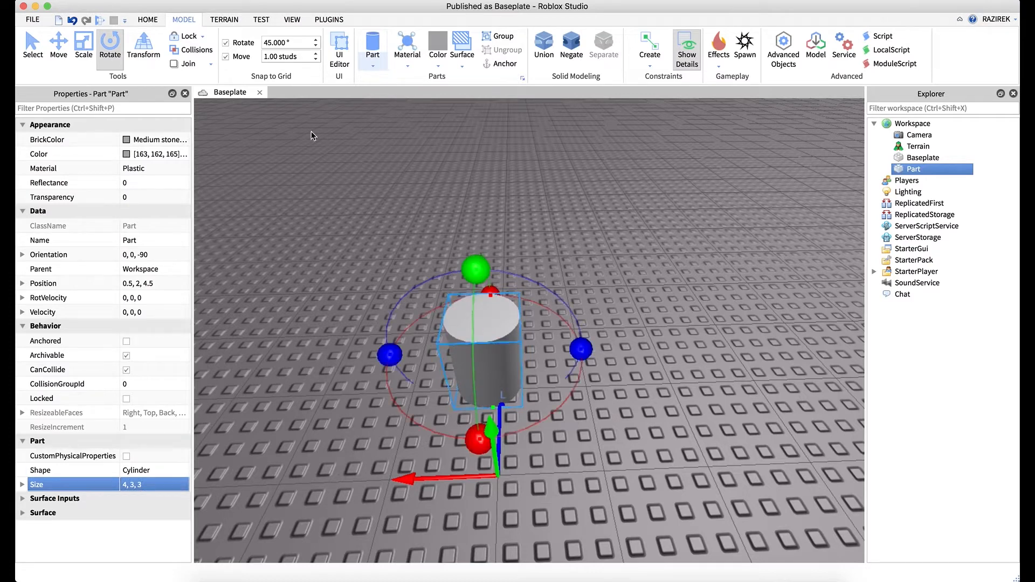
pyautogui.click(83, 46)
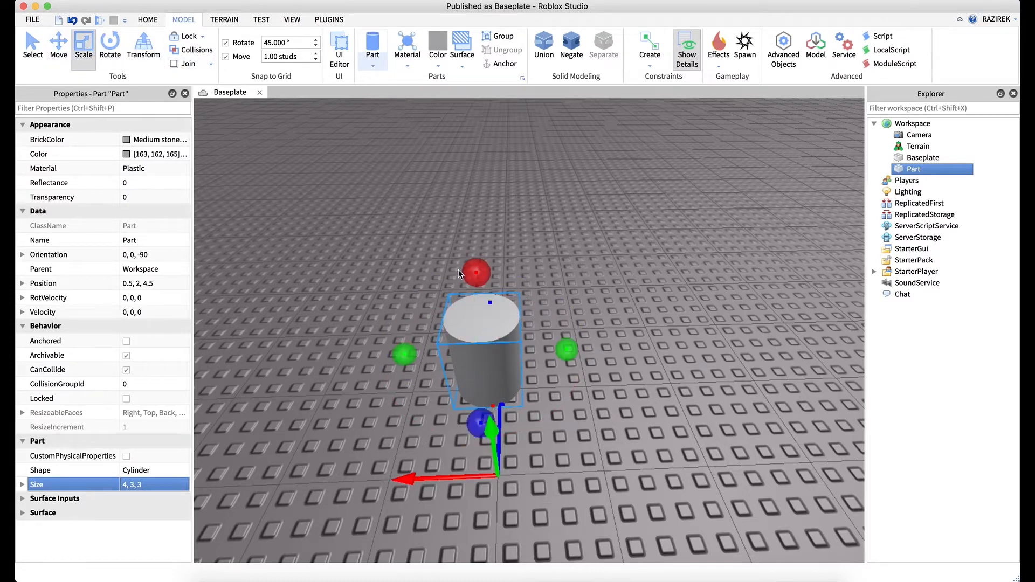
pyautogui.moveTo(459, 273); pyautogui.dragTo(462, 296)
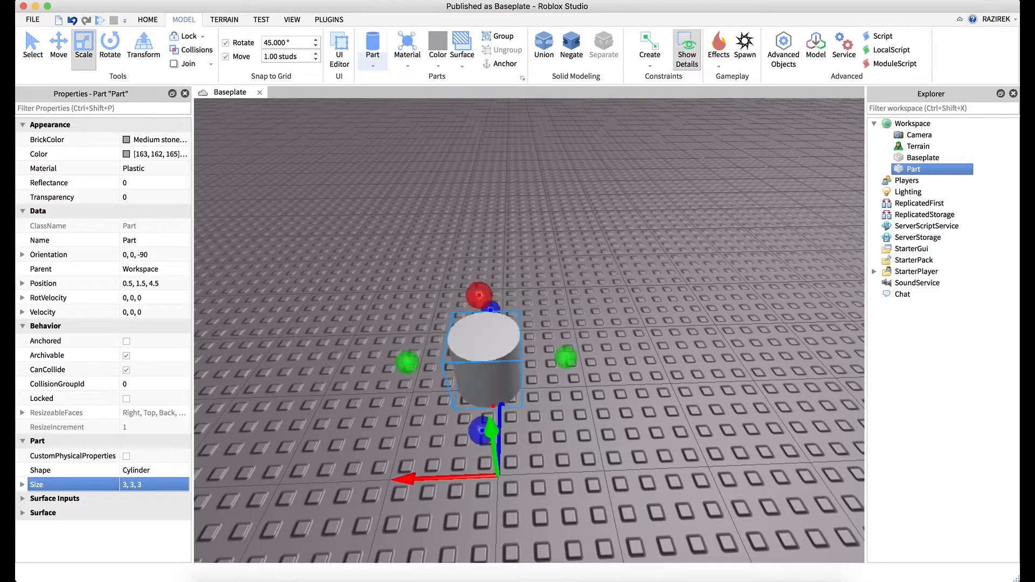
# Duplicate the upright cylinder in place
pyautogui.click(548, 276)
pyautogui.moveTo(555, 276); pyautogui.dragTo(556, 277, button='right')
pyautogui.press('a')
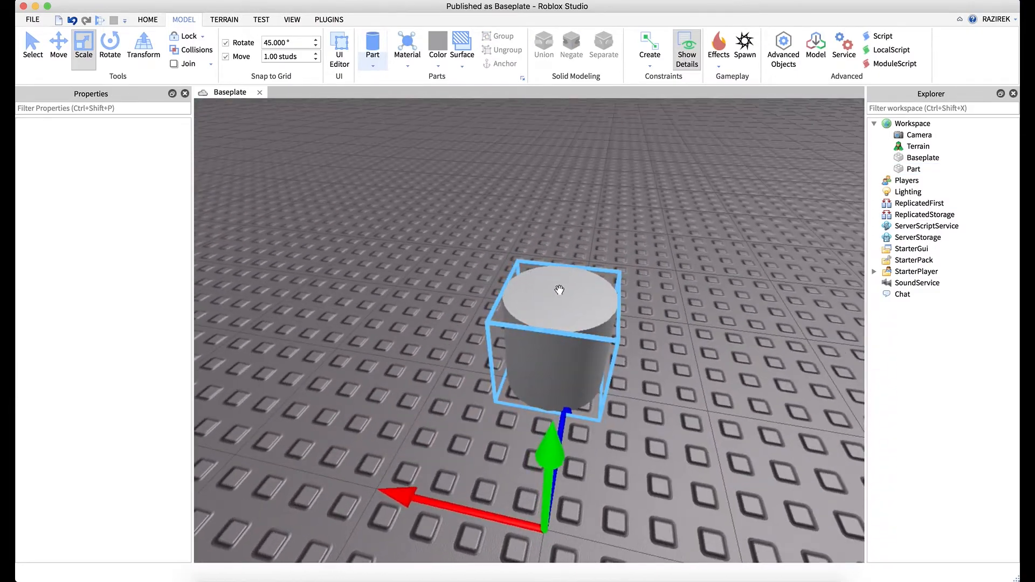
pyautogui.click(560, 290)
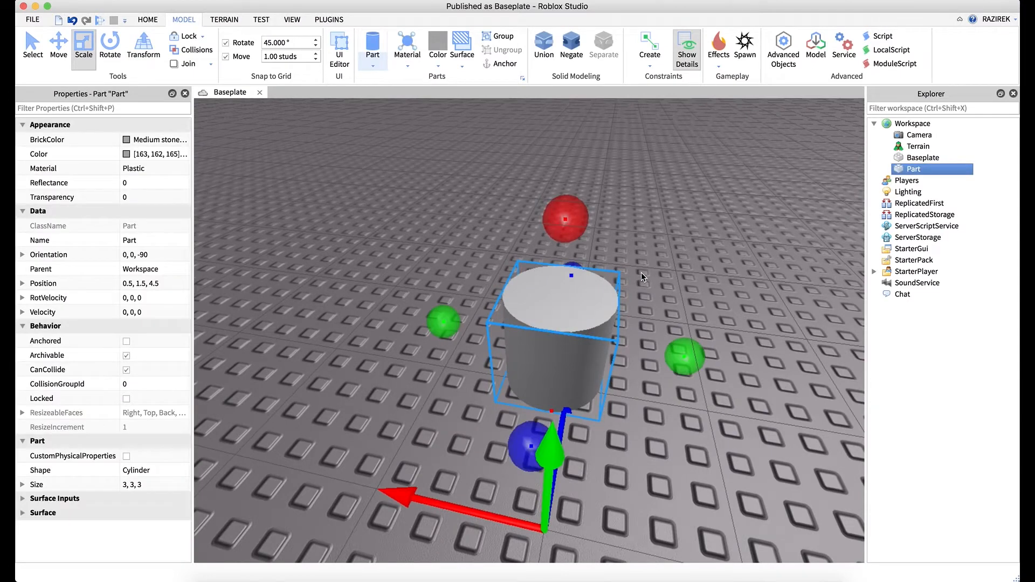
pyautogui.hotkey('ctrl', 'd')
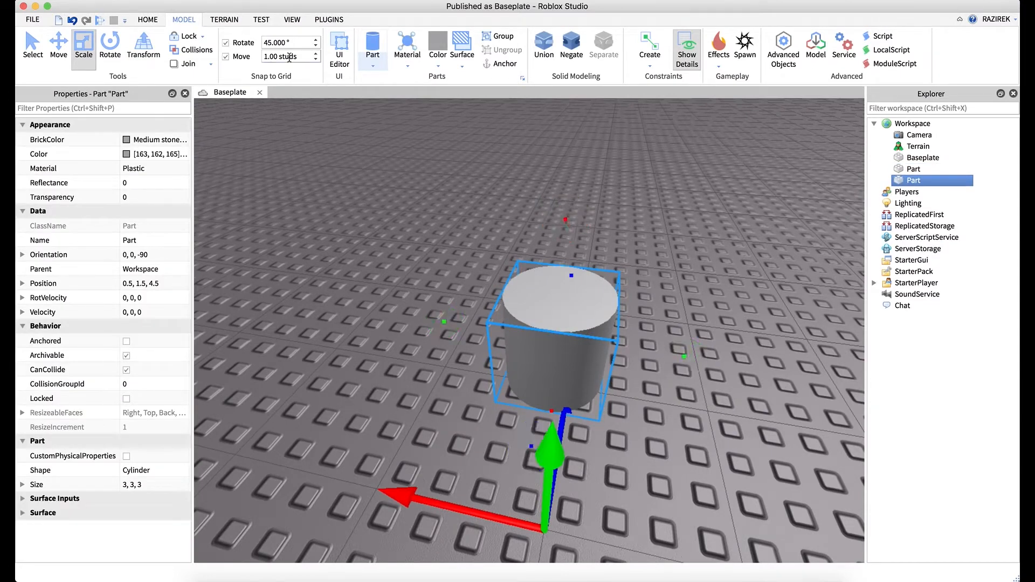
# Scale the duplicate cylinder to 3, 2, 2 with a 0.5-stud snap increment, extending it above the outer cylinder
pyautogui.doubleClick(289, 56)
pyautogui.write('.5')
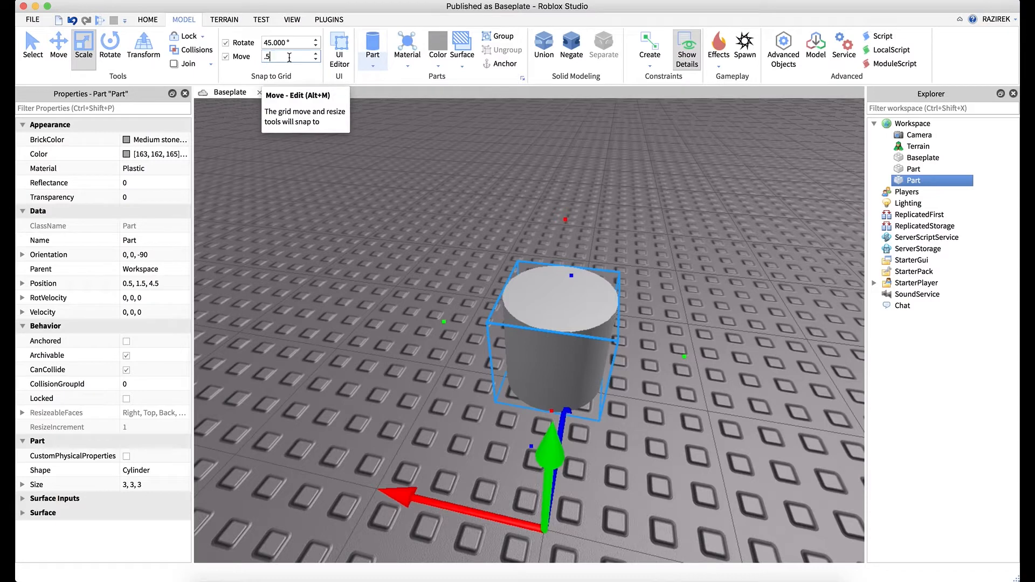
pyautogui.press('Return')
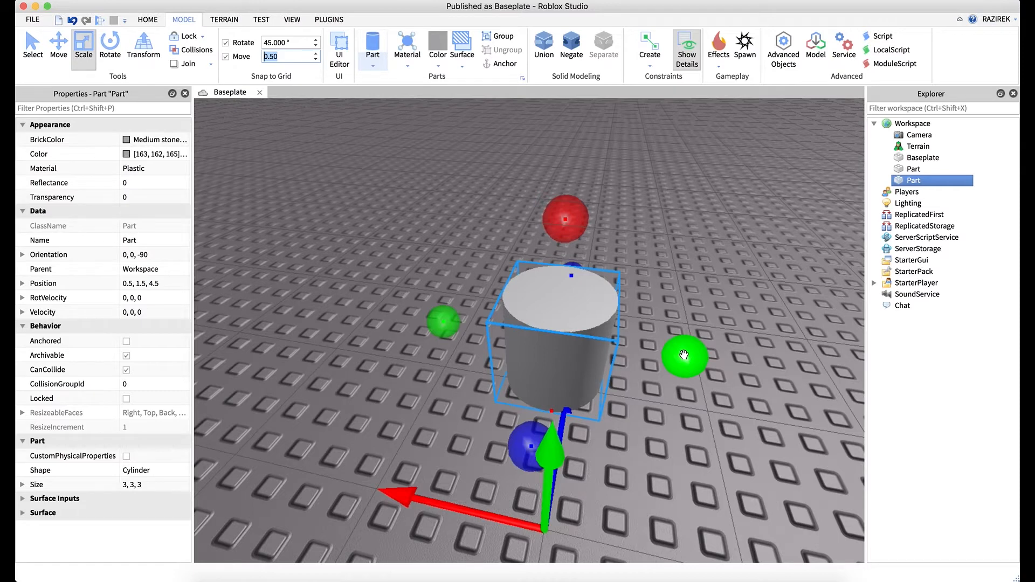
pyautogui.moveTo(684, 355); pyautogui.dragTo(658, 353)
pyautogui.press('super+z')
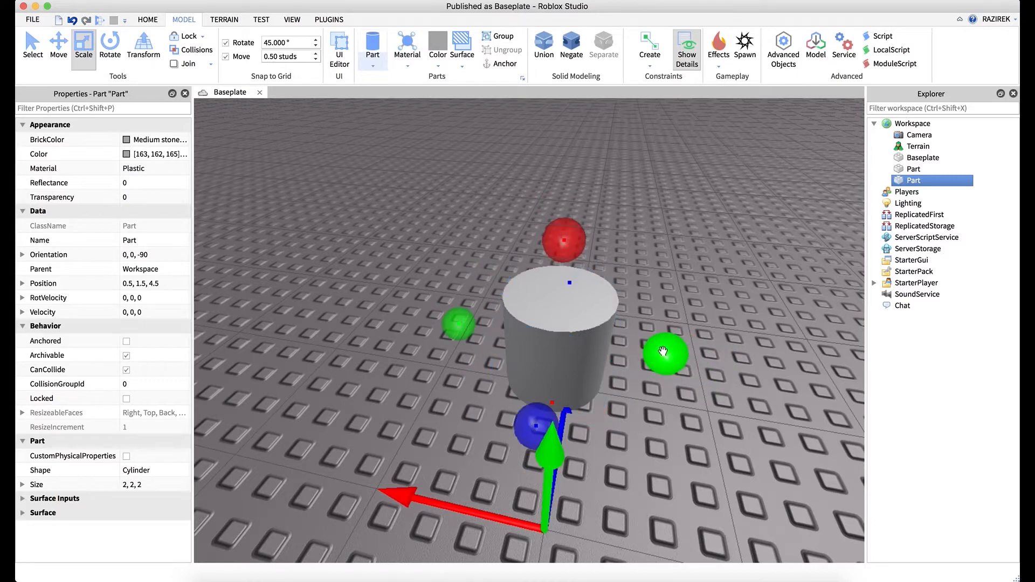
pyautogui.moveTo(663, 352)
pyautogui.mouseDown()
pyautogui.moveTo(704, 355)
pyautogui.moveTo(680, 356)
pyautogui.moveTo(713, 338)
pyautogui.moveTo(667, 351)
pyautogui.mouseUp()
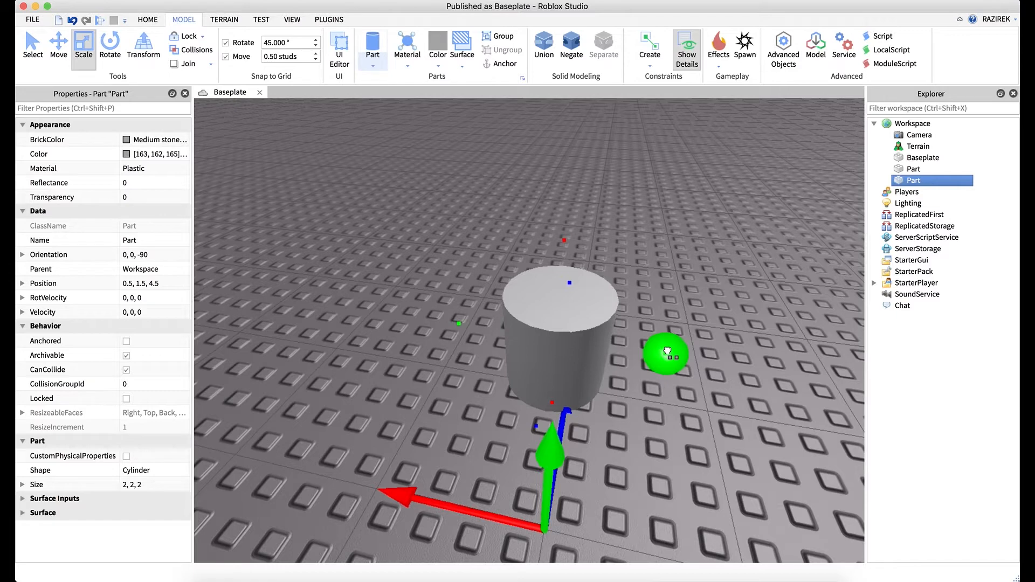
pyautogui.moveTo(668, 352); pyautogui.dragTo(667, 351)
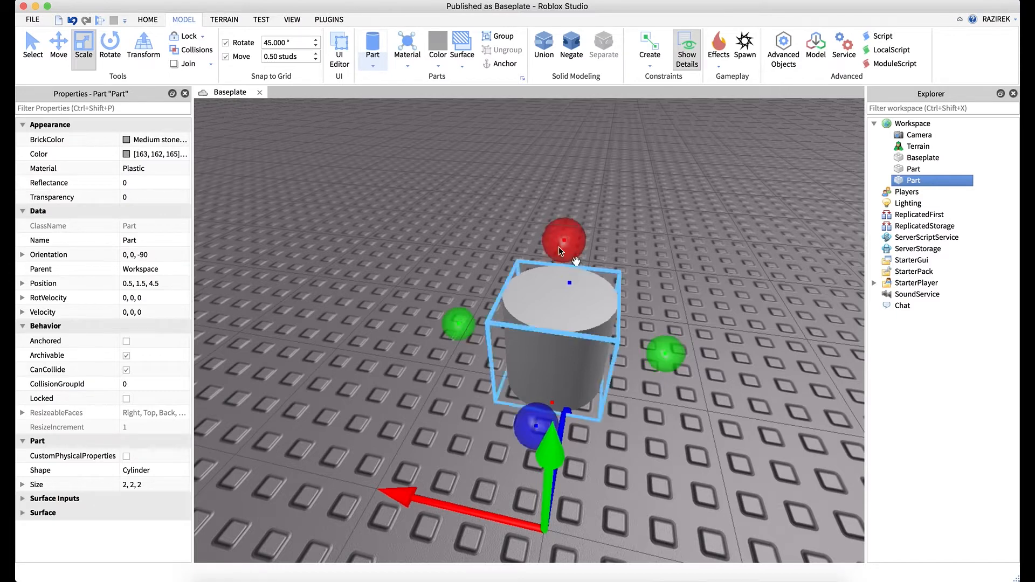
pyautogui.moveTo(563, 234); pyautogui.dragTo(565, 190)
pyautogui.moveTo(663, 221); pyautogui.dragTo(663, 222, button='right')
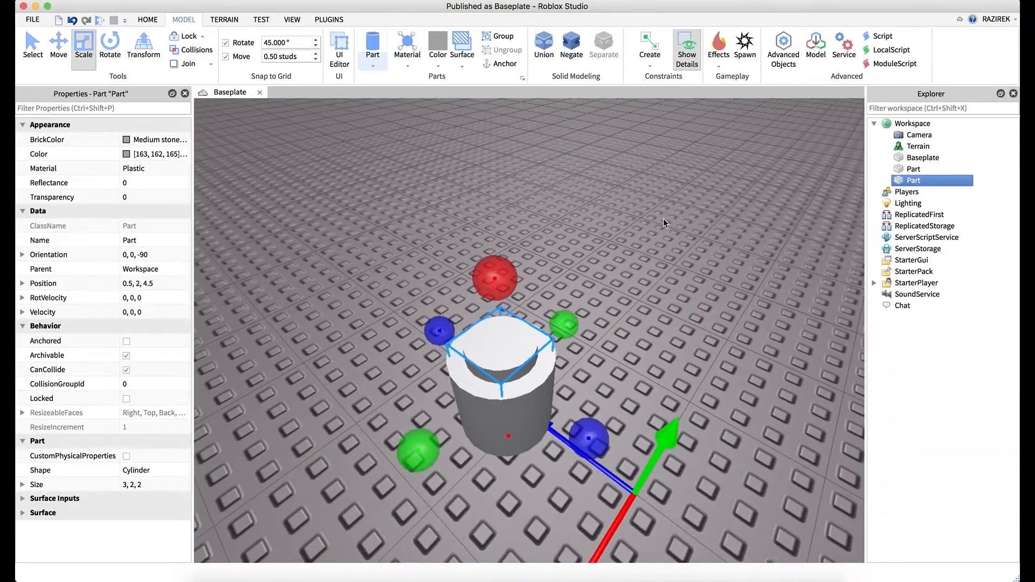
# Negate the inner cylinder and union it with the outer cylinder to hollow out a cup
pyautogui.click(577, 46)
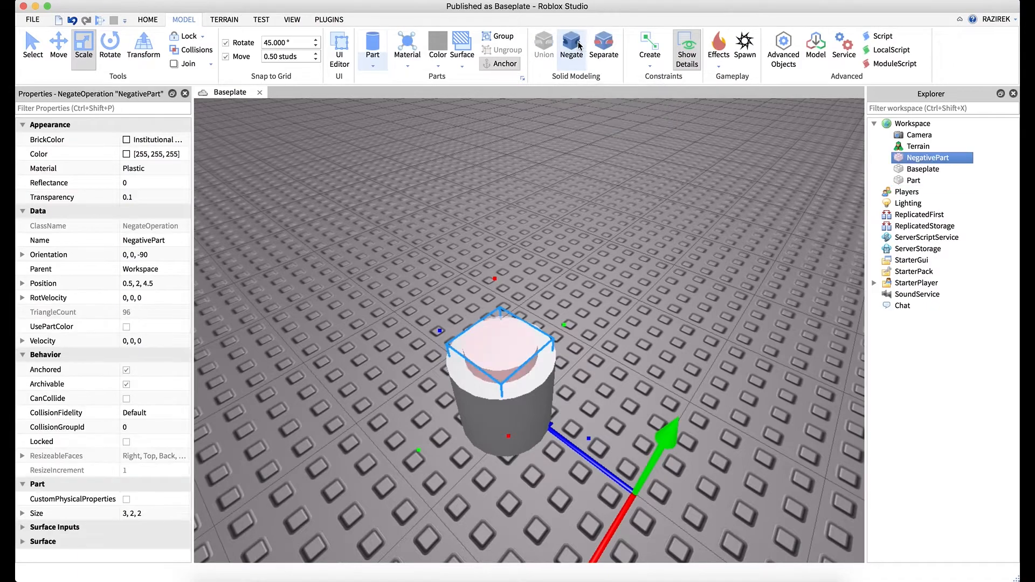
pyautogui.click(505, 340)
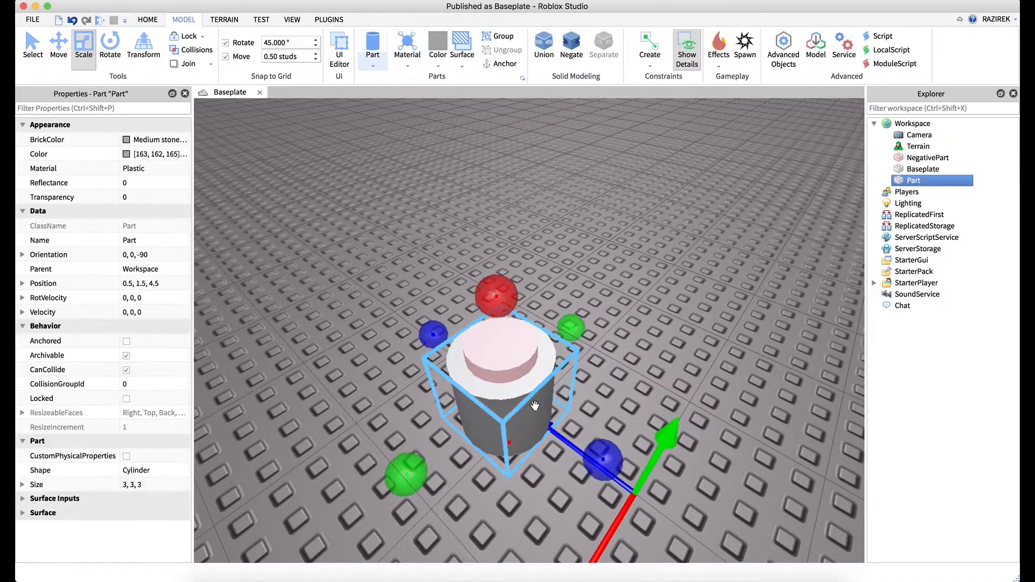
pyautogui.keyDown('shift'); pyautogui.click(505, 341); pyautogui.keyUp('shift')
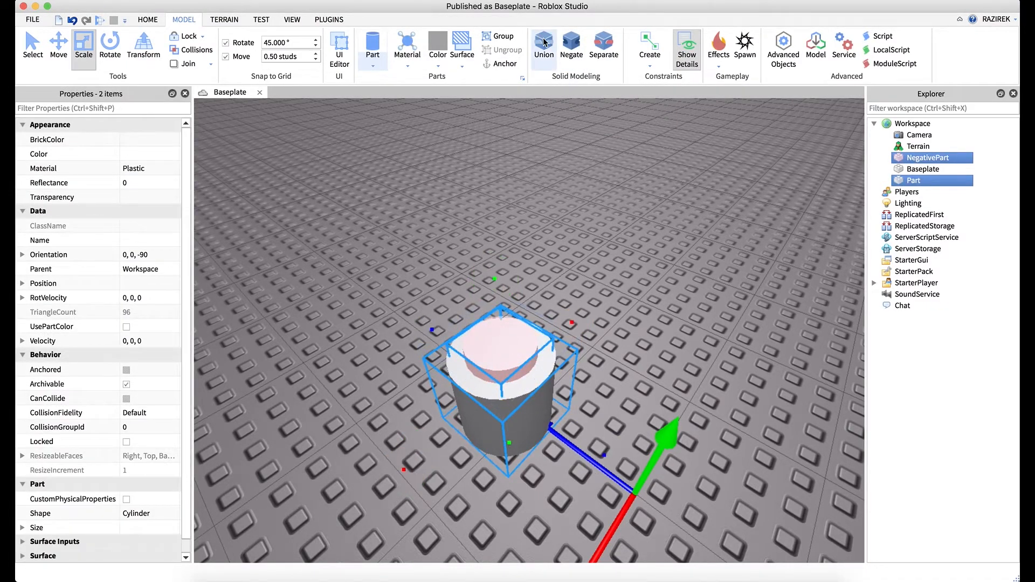
pyautogui.click(545, 45)
pyautogui.scroll(5, 570, 265)
pyautogui.moveTo(570, 265); pyautogui.dragTo(569, 265, button='right')
pyautogui.scroll(-5, 570, 266)
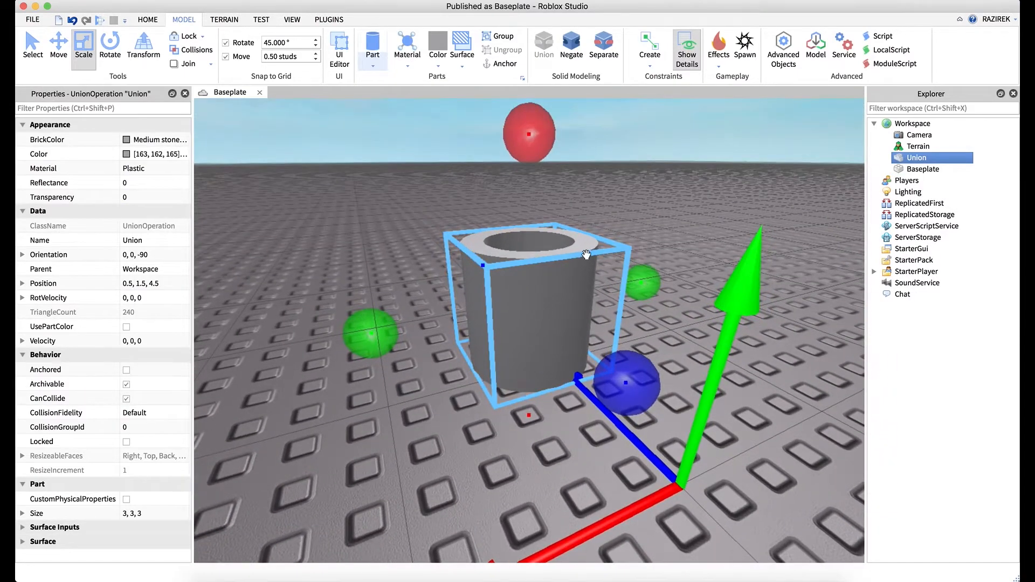
pyautogui.moveTo(611, 210); pyautogui.dragTo(611, 211, button='right')
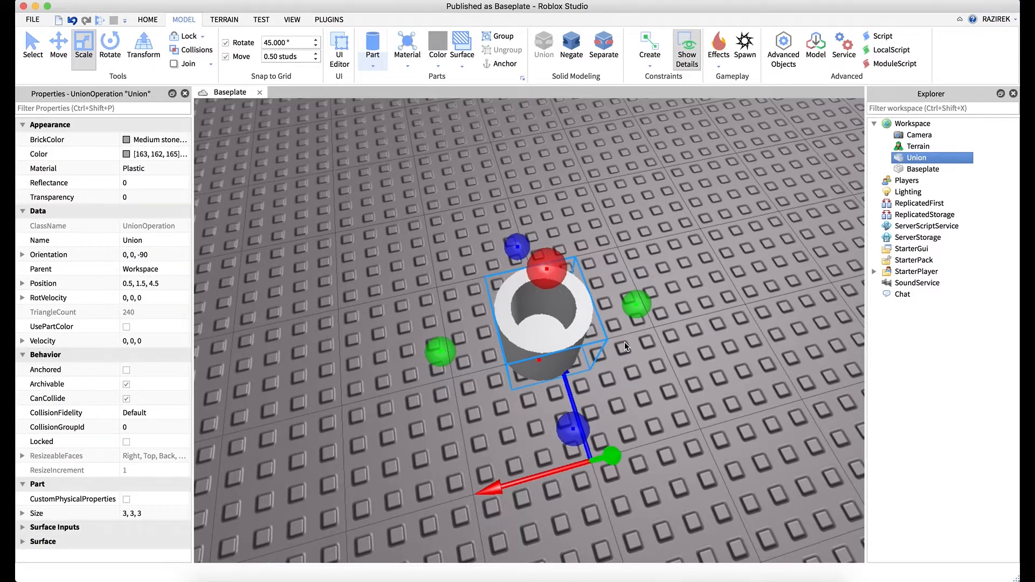
# Undo the union, the negation and the scaling of the duplicate cylinder
pyautogui.press('super+z')
pyautogui.press('super+z')
pyautogui.press('super+z')
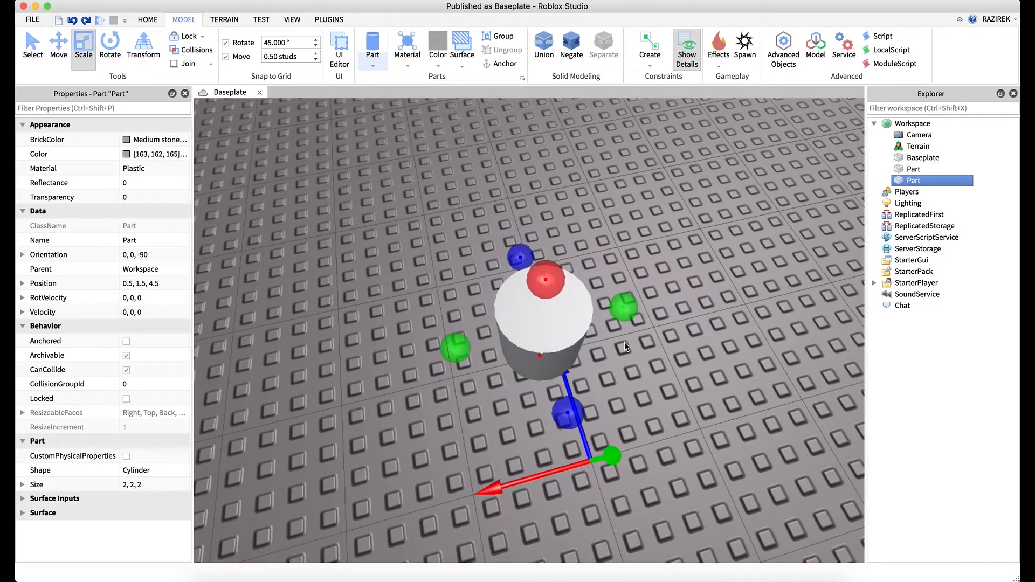
pyautogui.press('super+z')
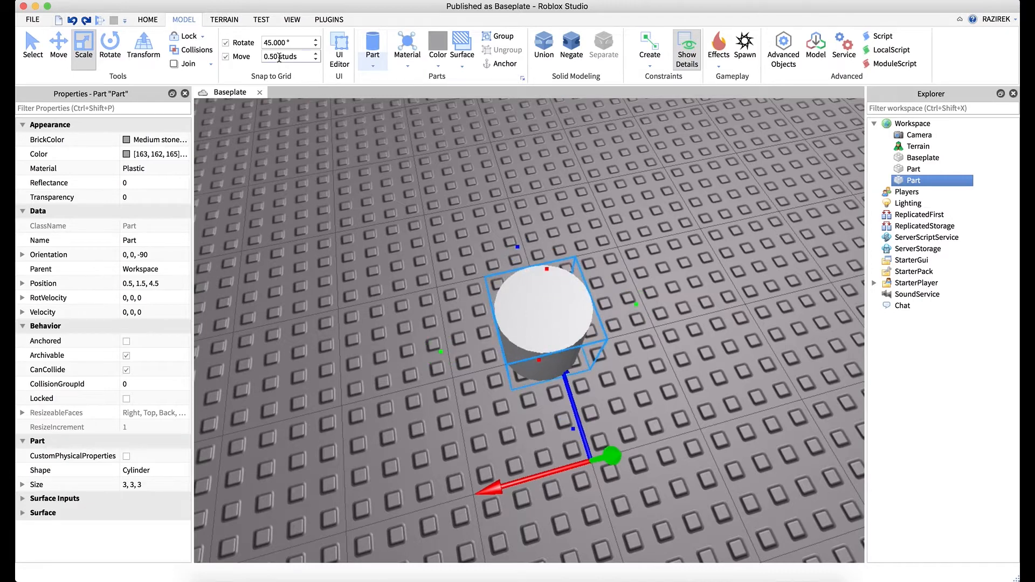
# Set the move snap increment to 0.25 studs and scale the duplicate cylinder to 3, 2.5, 2.5, extending its top above the outer one
pyautogui.press('Return')
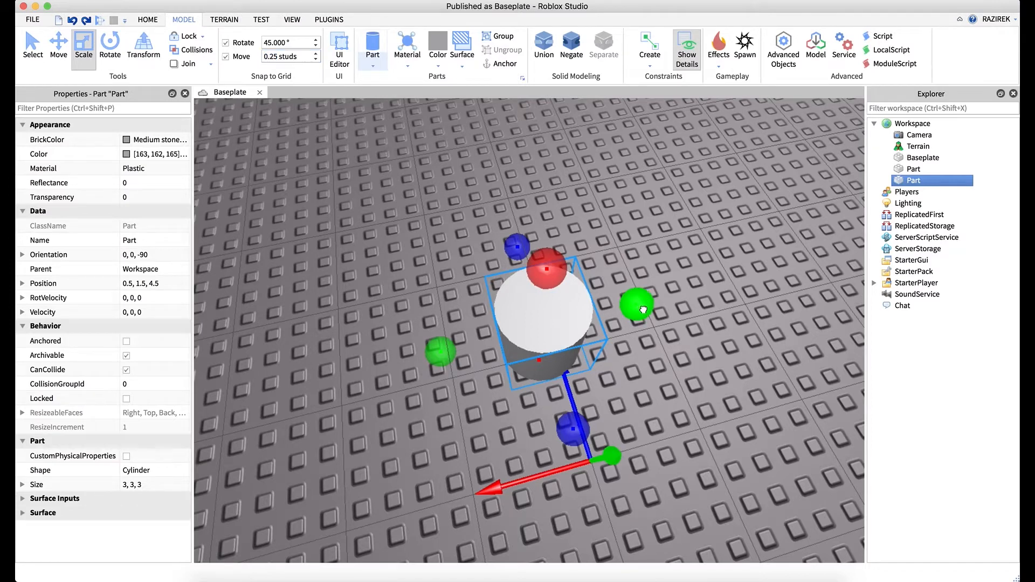
pyautogui.moveTo(643, 309); pyautogui.dragTo(633, 303)
pyautogui.moveTo(546, 273); pyautogui.dragTo(546, 255)
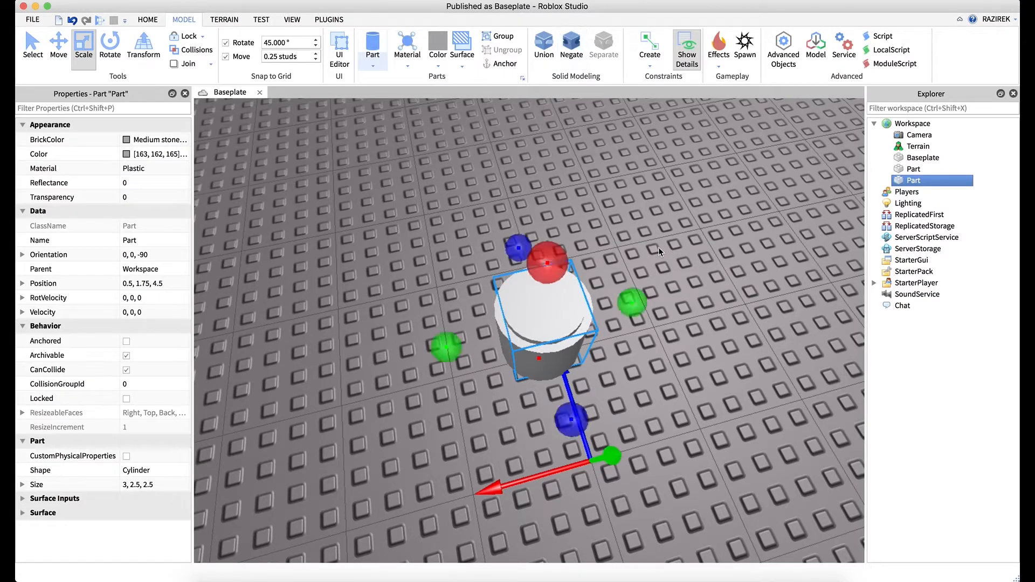
# Duplicate the inner cylinder in place and negate the copy
pyautogui.press('super+d')
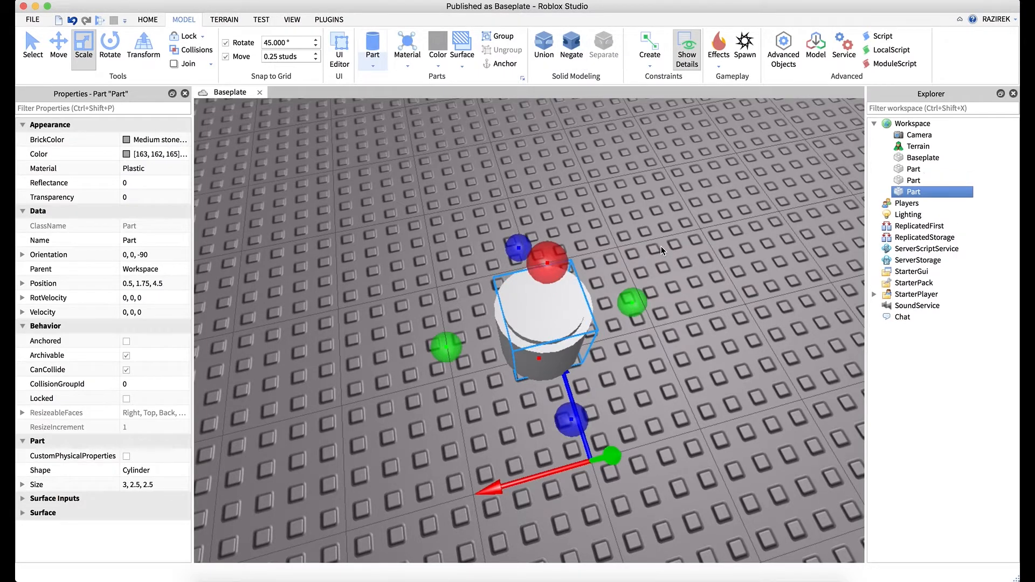
pyautogui.click(570, 46)
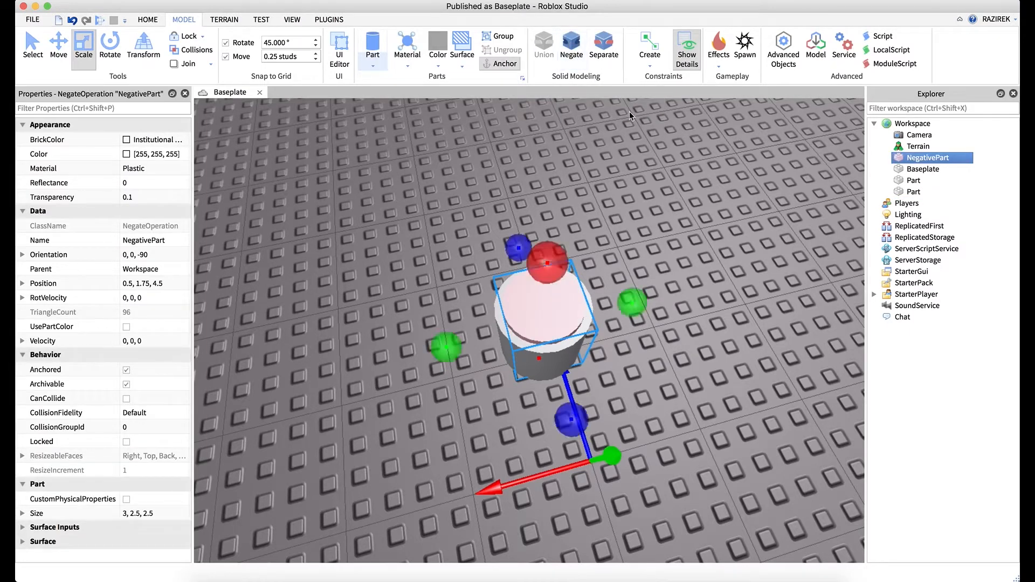
# Rename the remaining 3, 2.5, 2.5 inner cylinder part as Fill
pyautogui.click(913, 193)
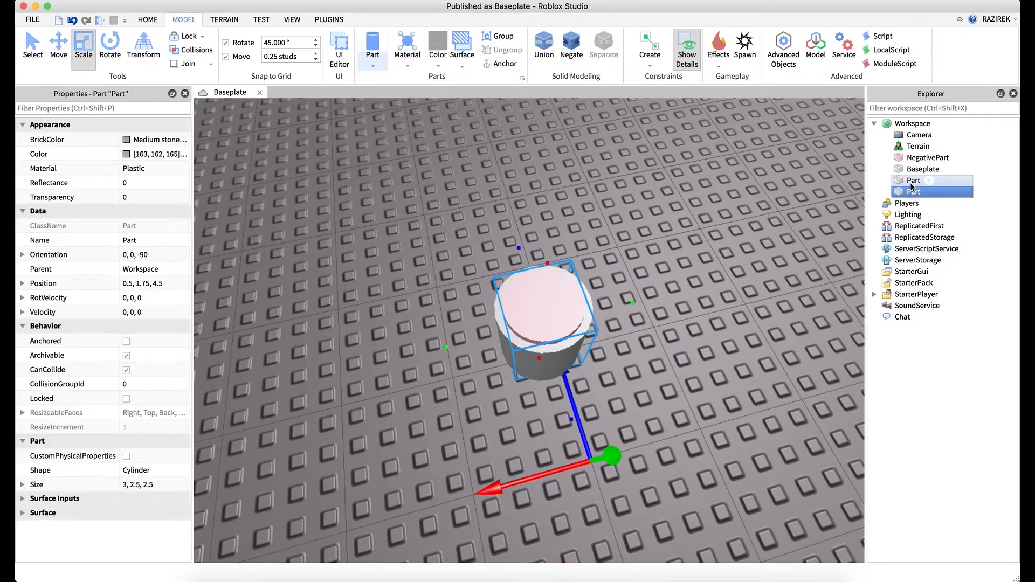
pyautogui.click(907, 185)
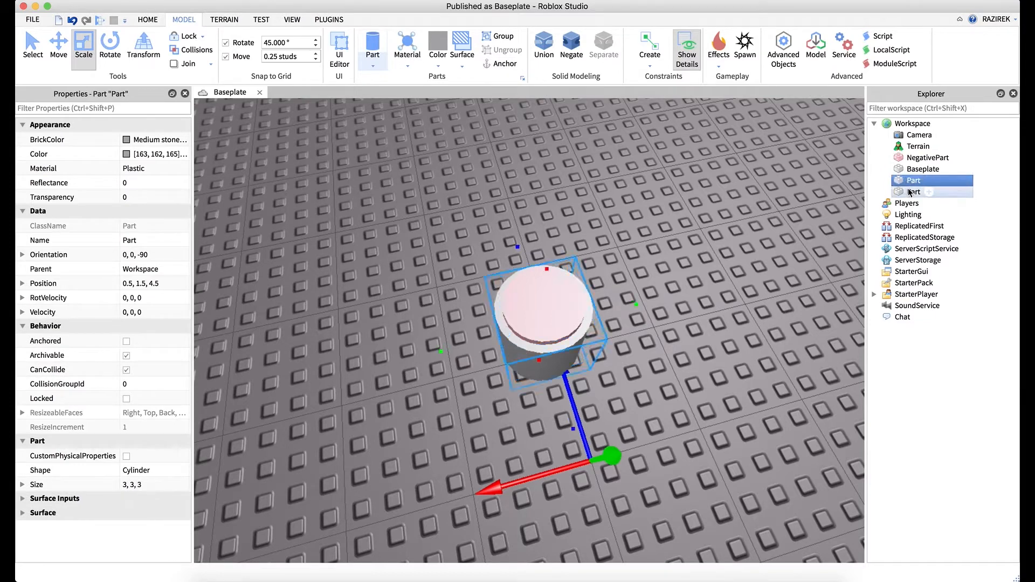
pyautogui.click(910, 193)
pyautogui.click(909, 184)
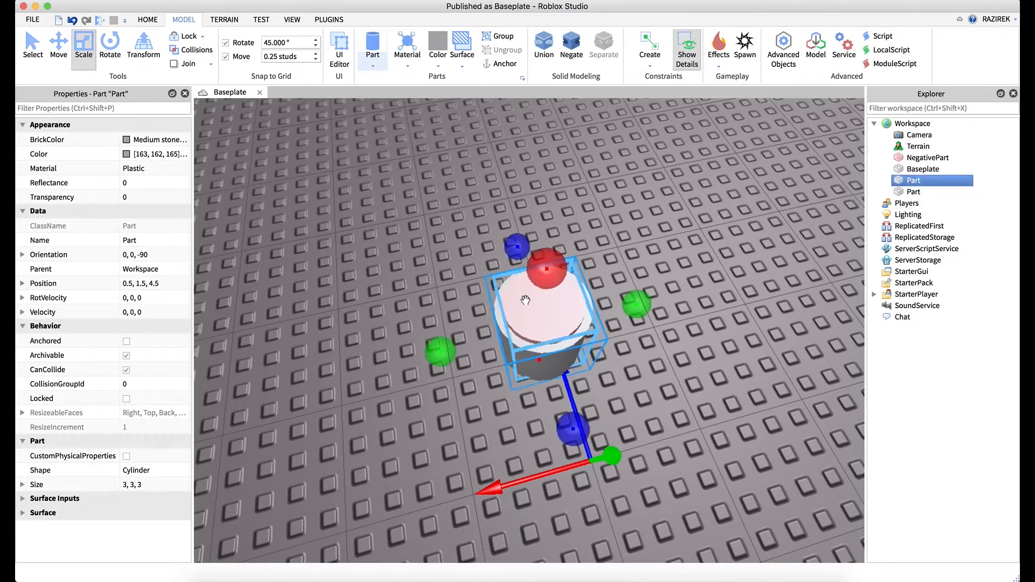
pyautogui.click(900, 193)
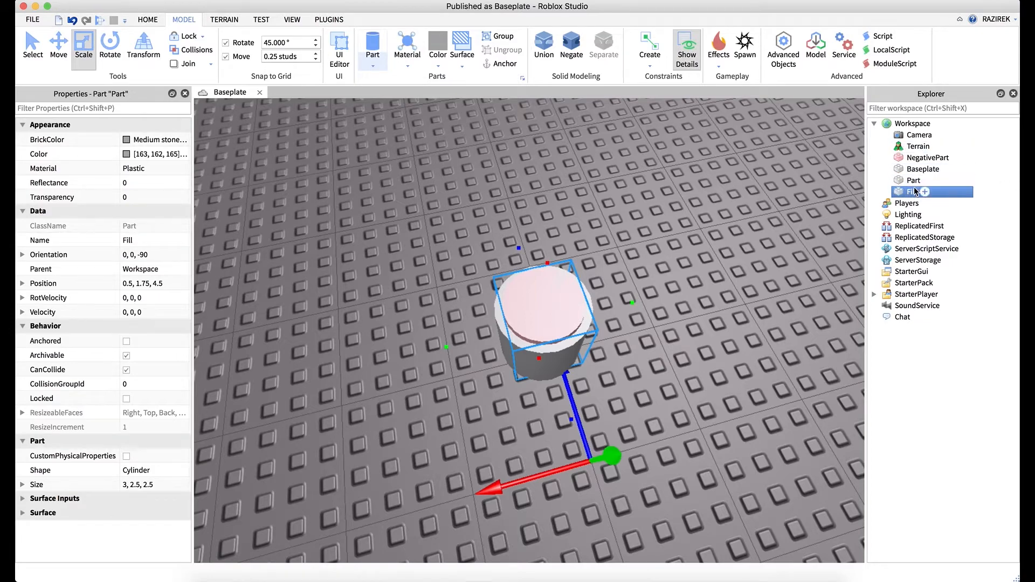
pyautogui.click(668, 193)
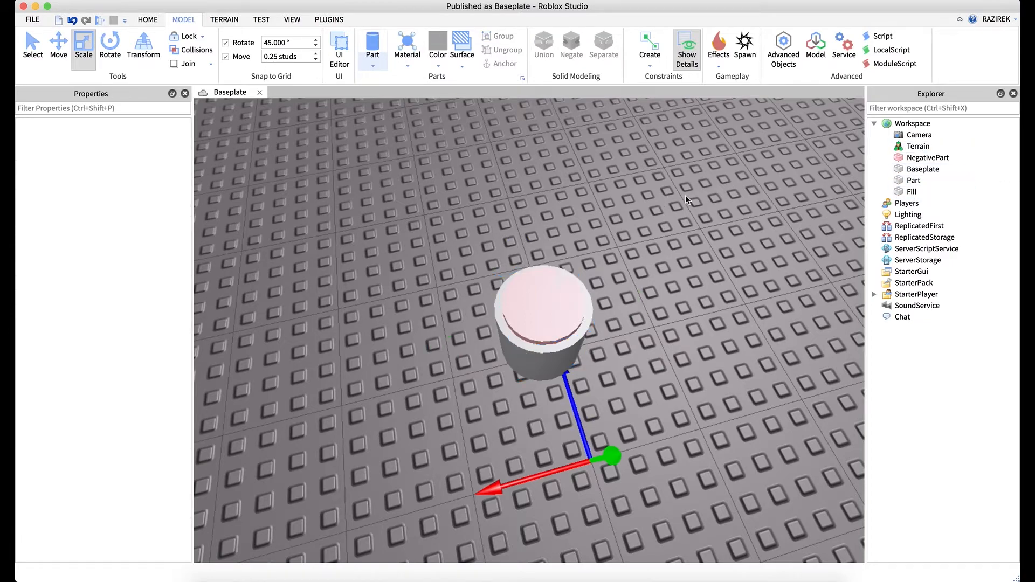
# Union the negated inner cylinder with the outer cylinder Part to hollow out the cup
pyautogui.moveTo(675, 207); pyautogui.dragTo(675, 208, button='right')
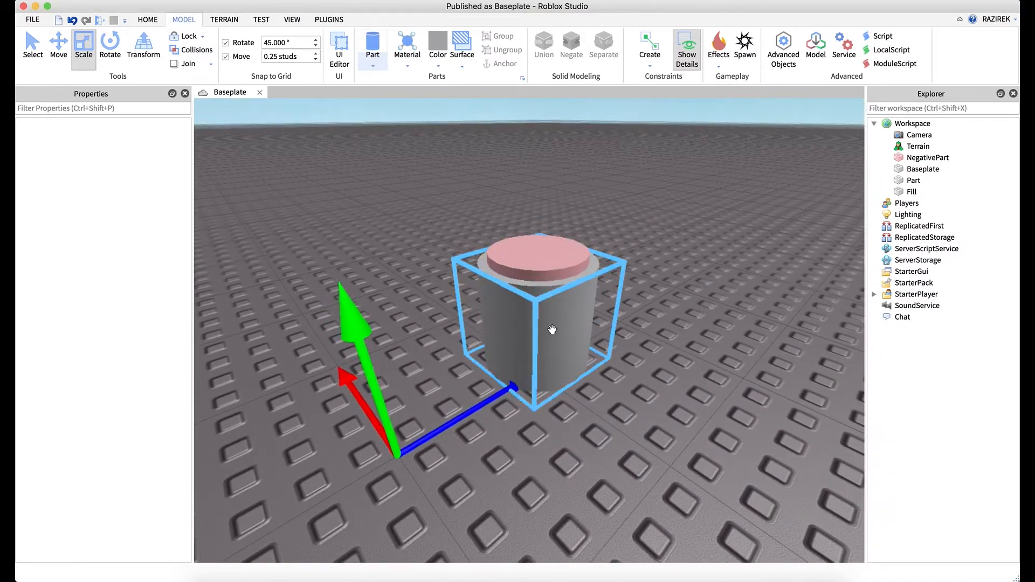
pyautogui.click(920, 180)
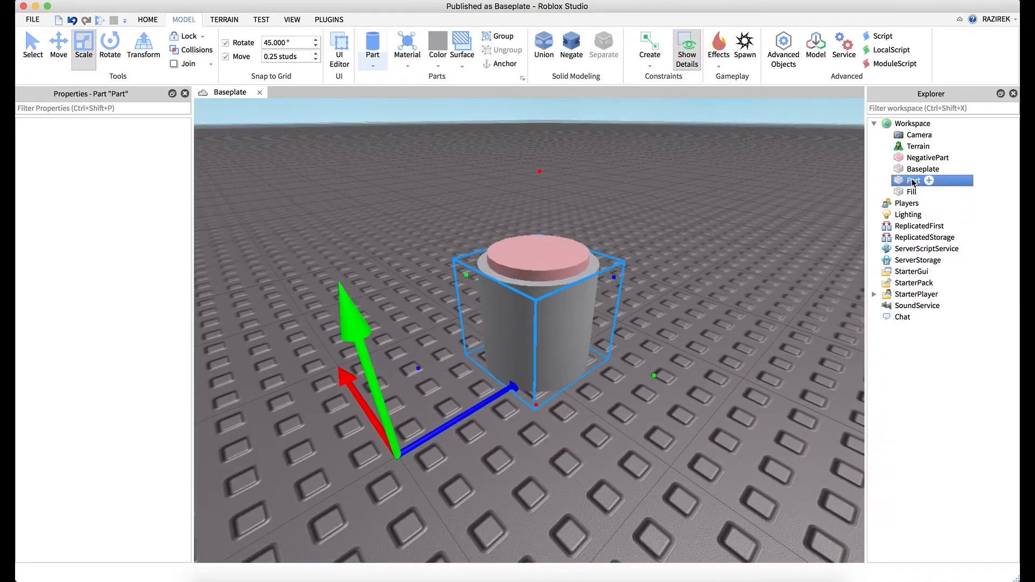
pyautogui.keyDown('super'); pyautogui.click(895, 158); pyautogui.keyUp('super')
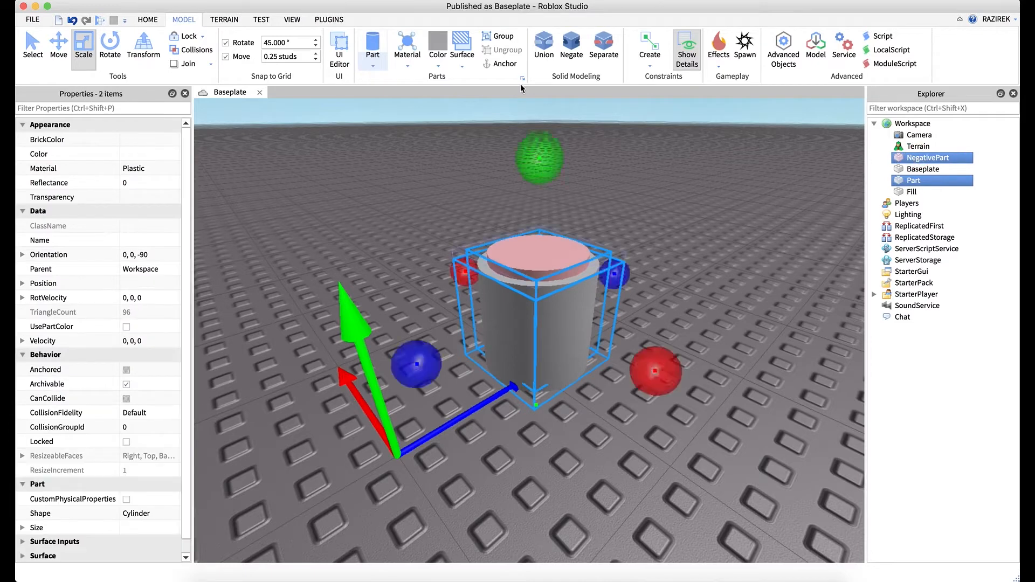
pyautogui.click(543, 43)
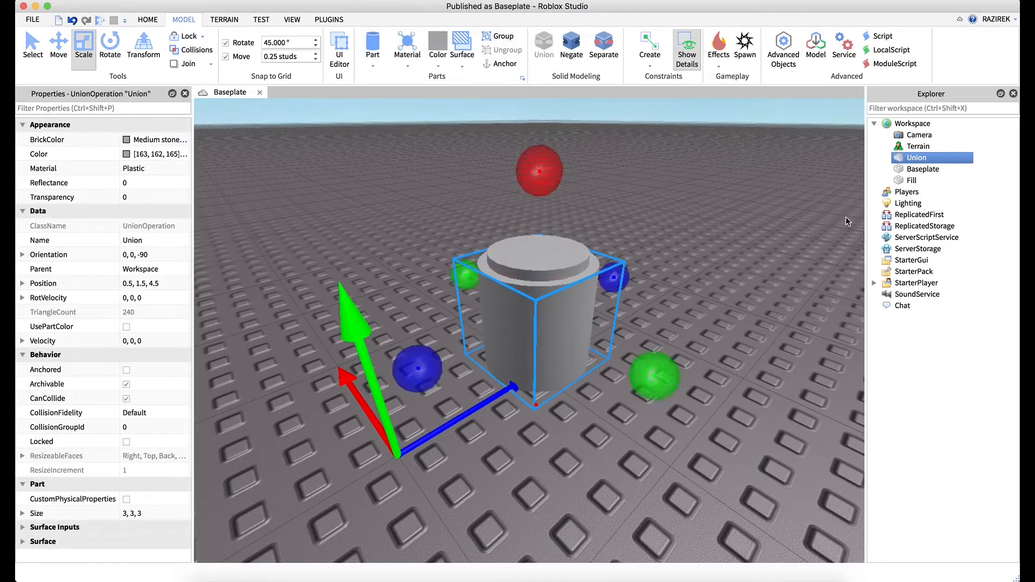
# Shorten the Fill cylinder from its top to a size of 2.25, 2.5, 2.5, below the cup's rim
pyautogui.click(908, 181)
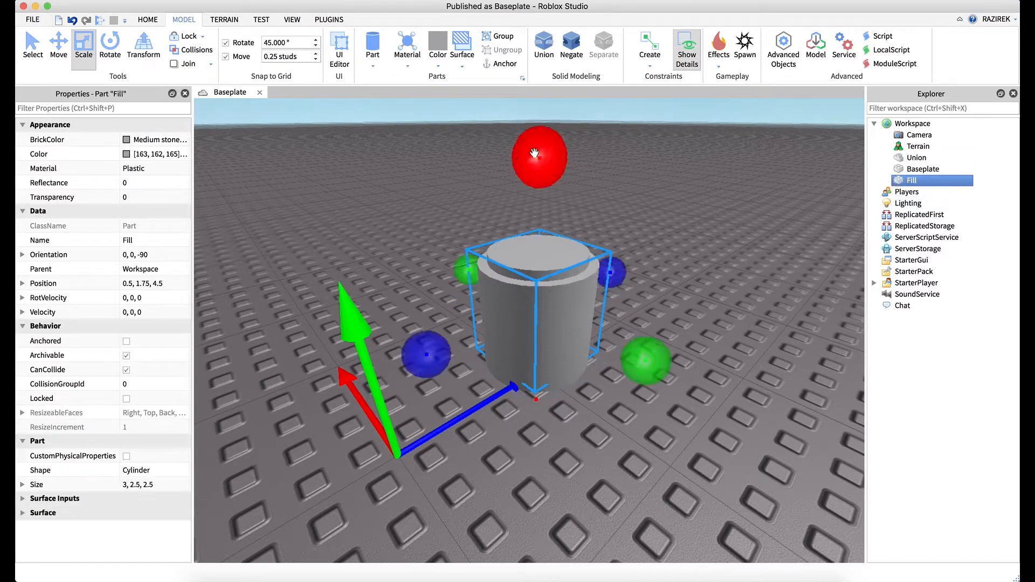
pyautogui.moveTo(535, 154); pyautogui.dragTo(542, 190)
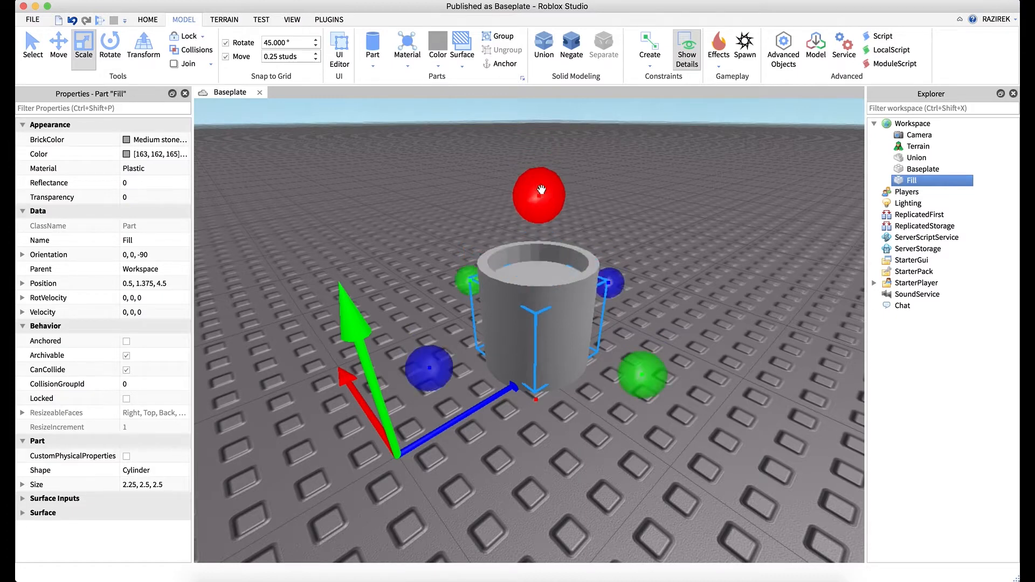
# Color the Fill part Pastel light blue and set its transparency to 0.4
pyautogui.click(126, 140)
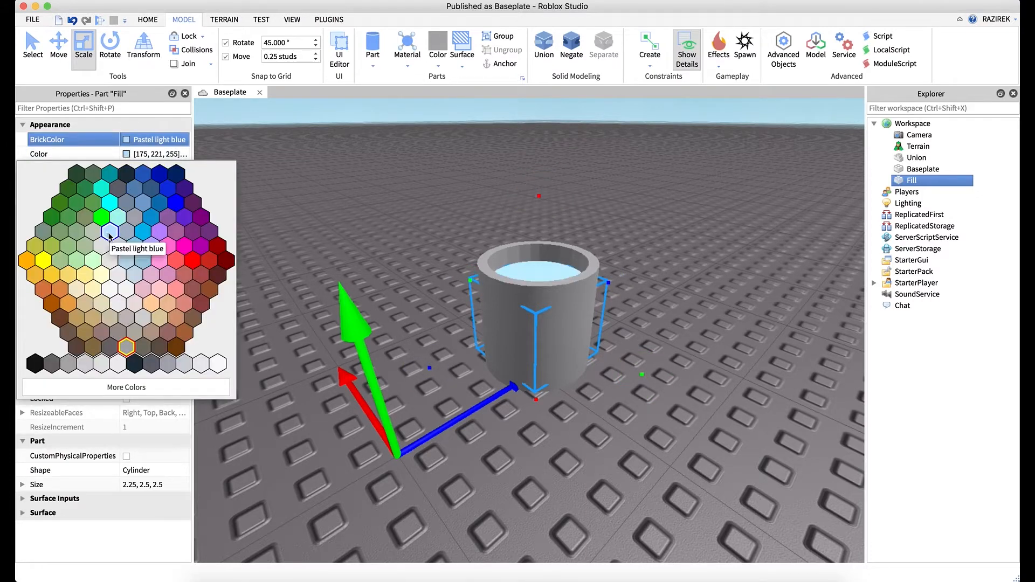
pyautogui.click(110, 236)
pyautogui.click(130, 198)
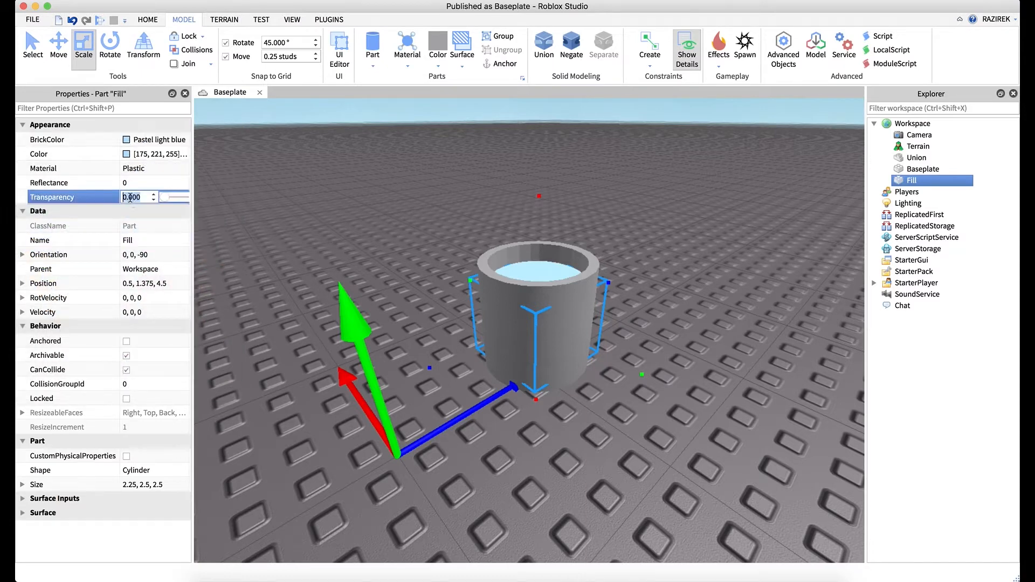
pyautogui.write('.4')
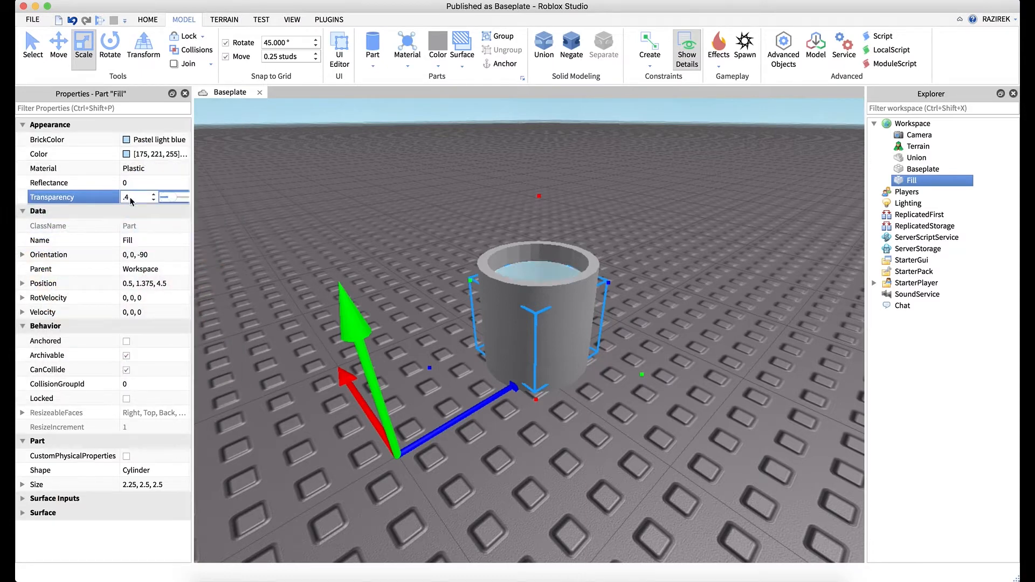
# Enable UsePartColor on the cup union and set its BrickColor to Rust
pyautogui.click(919, 159)
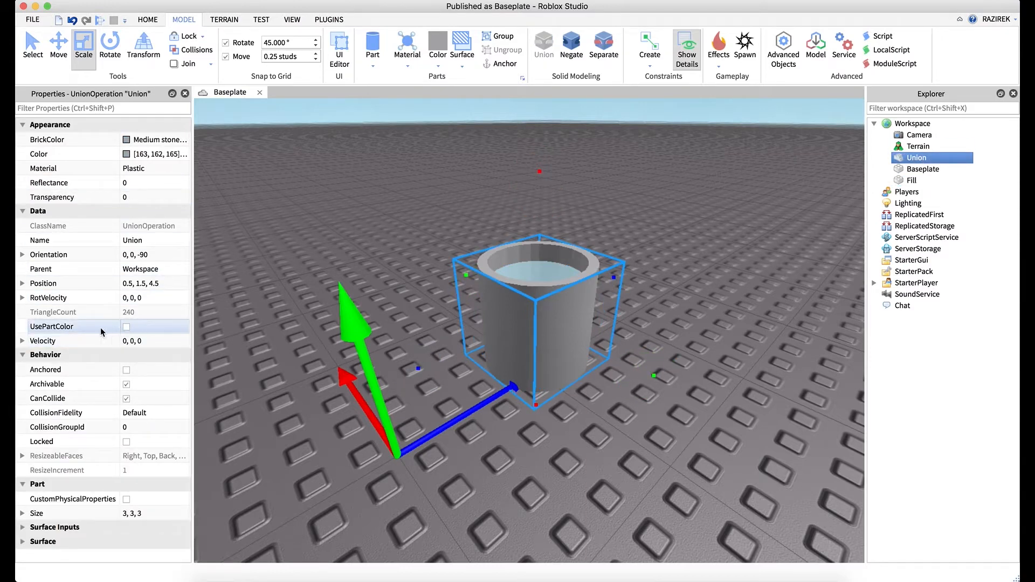
pyautogui.click(126, 328)
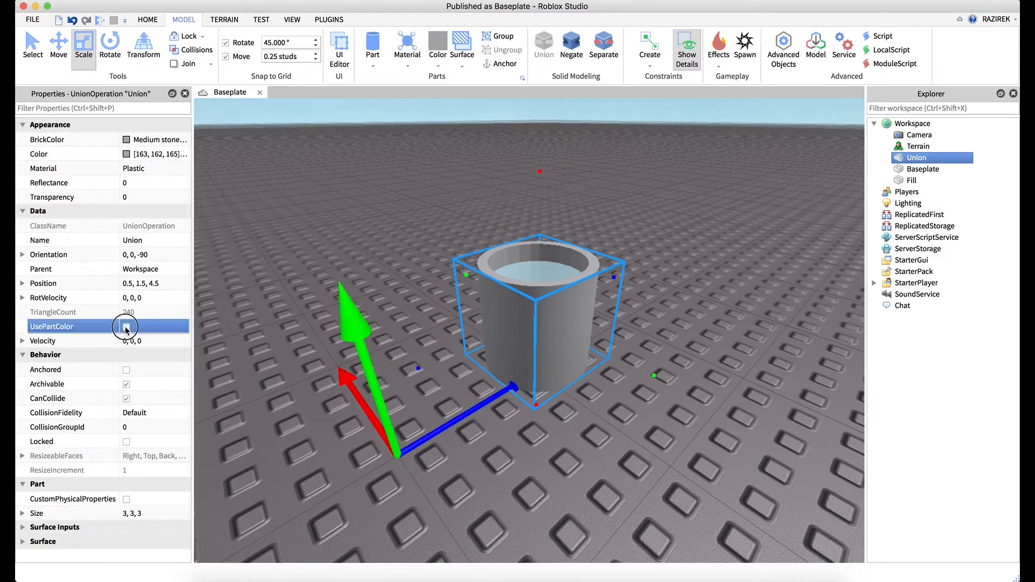
pyautogui.click(128, 141)
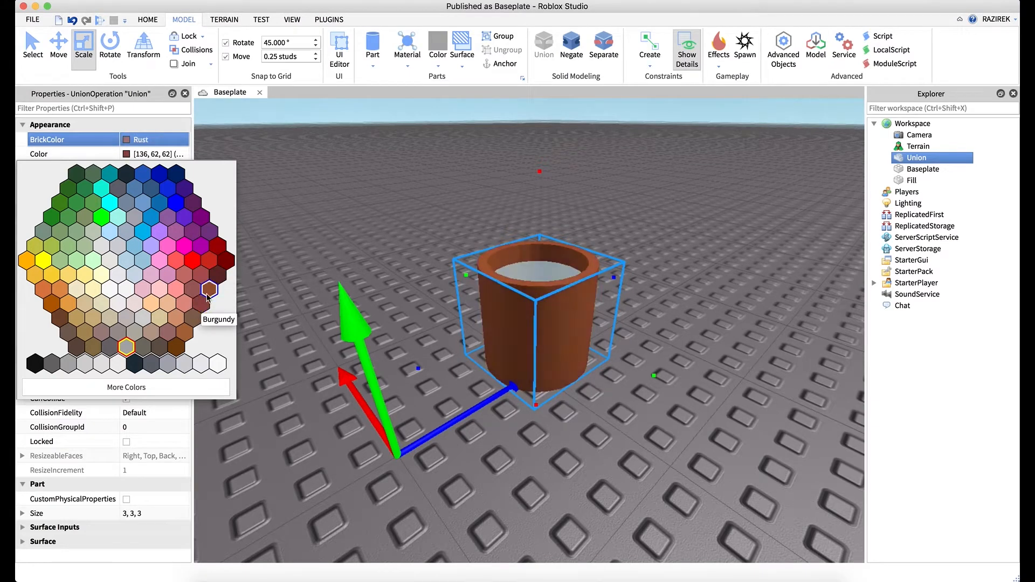
pyautogui.click(207, 293)
# Change the cup union's material to WoodPlanks and deselect it
pyautogui.click(138, 168)
pyautogui.click(154, 168)
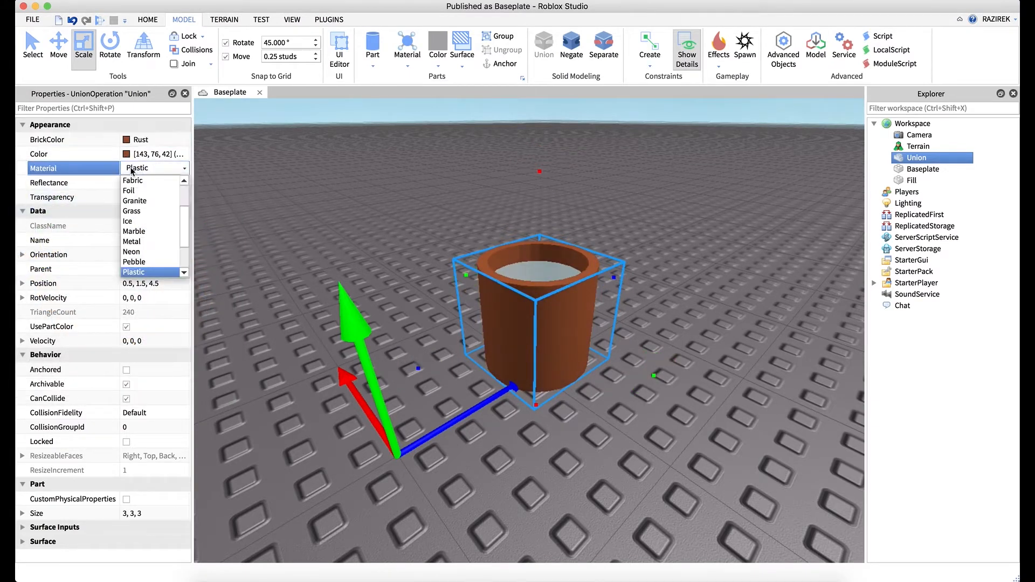
pyautogui.click(155, 272)
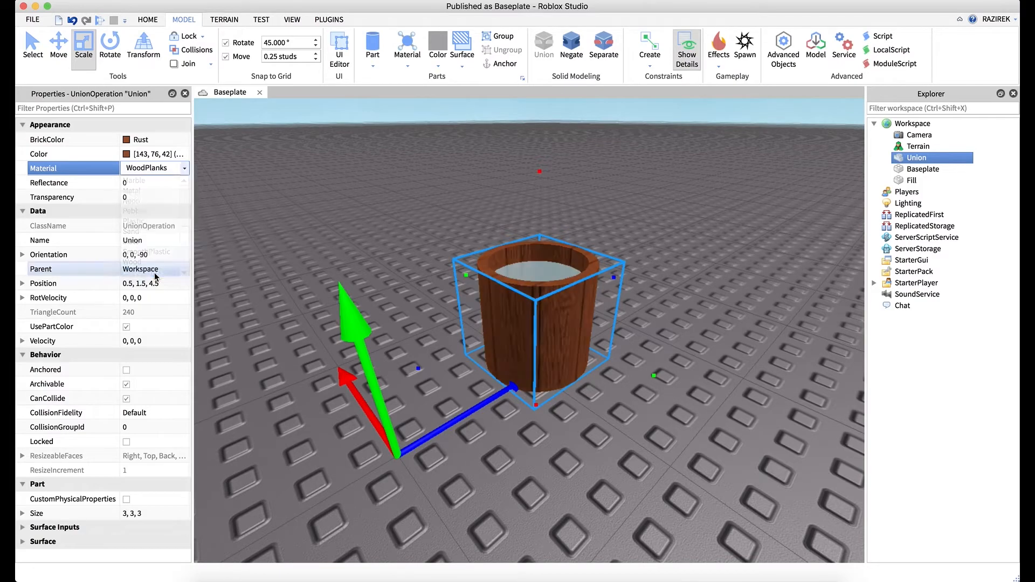
pyautogui.click(609, 196)
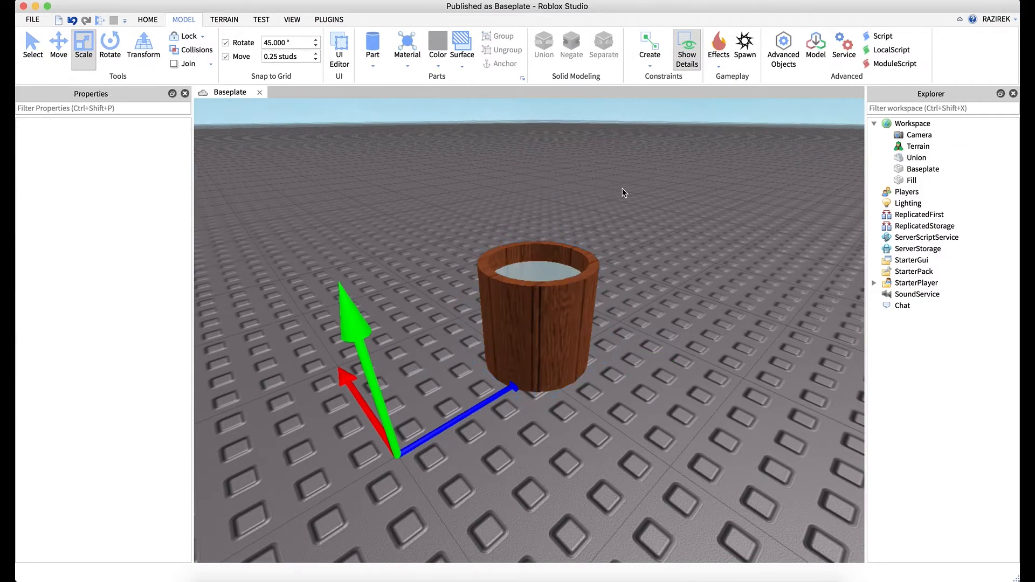
# Turn off CanCollide on the Fill part and group it with the cup union into one model
pyautogui.moveTo(622, 188); pyautogui.dragTo(622, 192, button='right')
pyautogui.scroll(3, 622, 188)
pyautogui.scroll(-5, 622, 189)
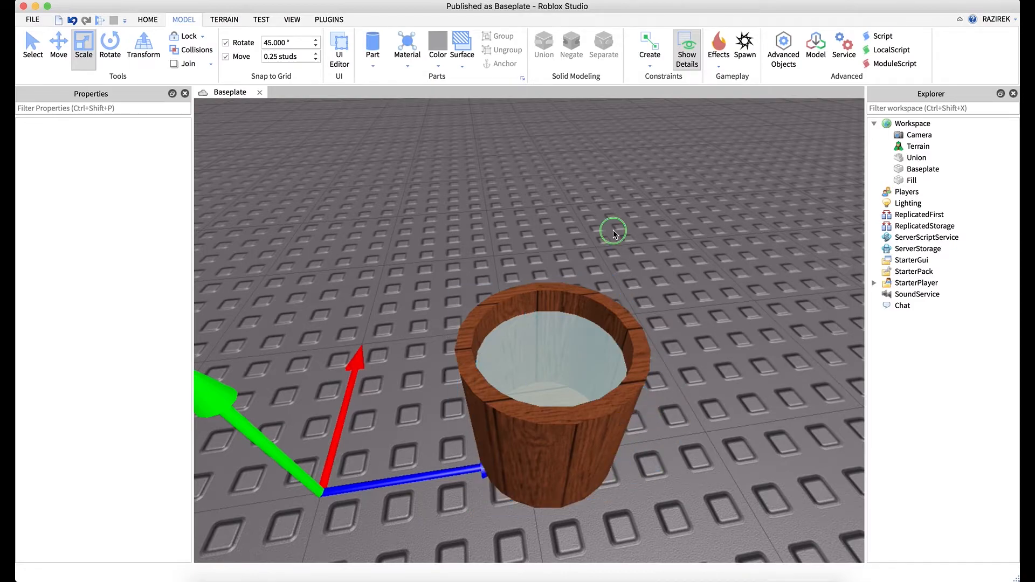
pyautogui.moveTo(615, 233); pyautogui.dragTo(613, 231, button='right')
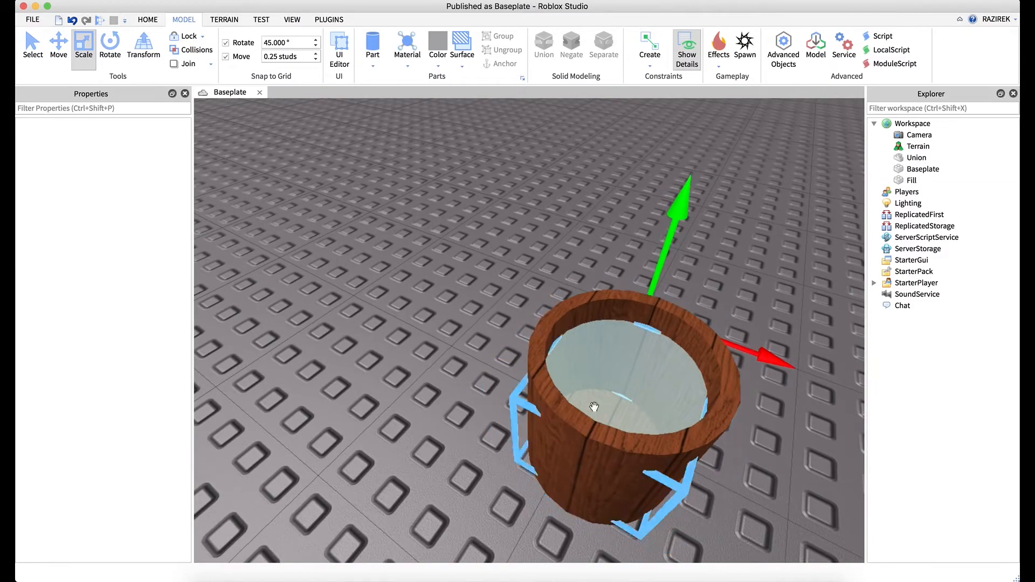
pyautogui.moveTo(739, 248); pyautogui.dragTo(739, 248, button='right')
pyautogui.click(911, 158)
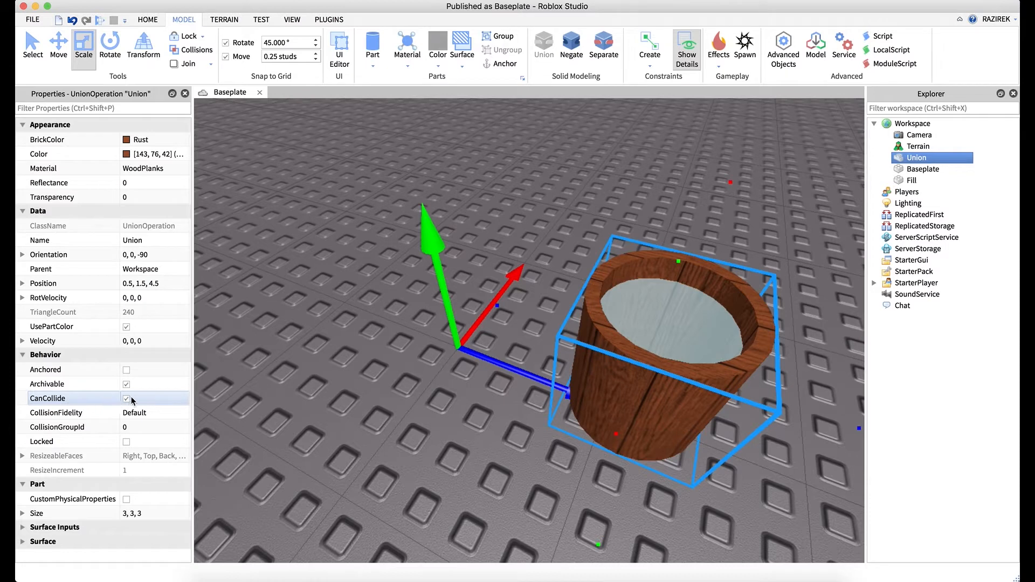
pyautogui.click(905, 181)
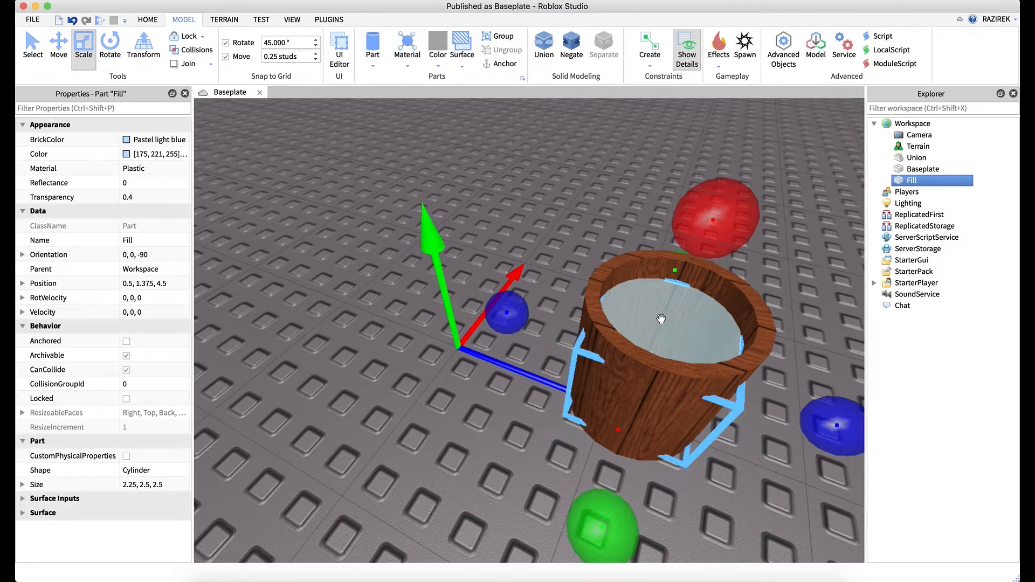
pyautogui.click(127, 370)
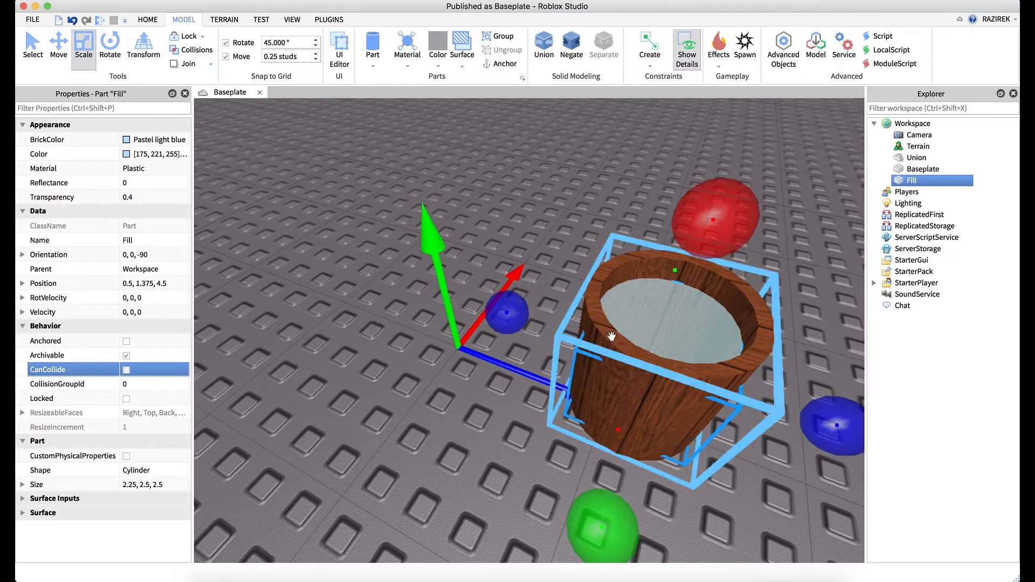
pyautogui.keyDown('super'); pyautogui.click(912, 157); pyautogui.keyUp('super')
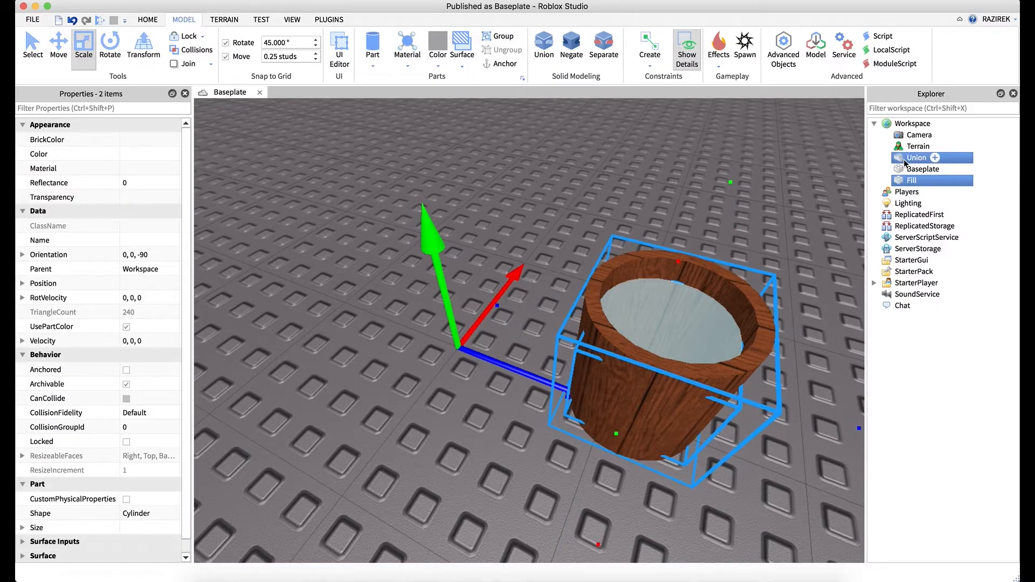
pyautogui.press('super+g')
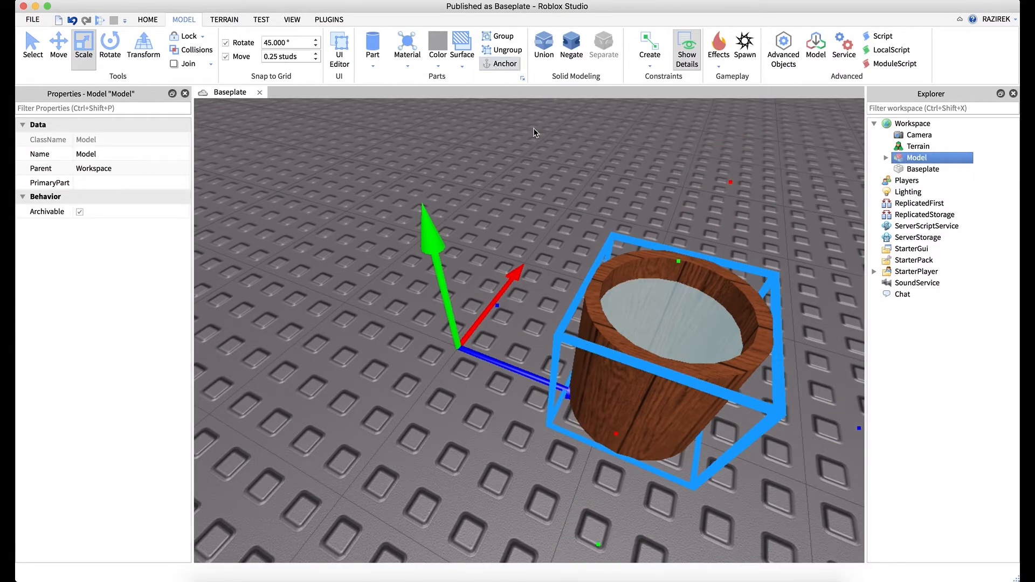
pyautogui.moveTo(618, 191); pyautogui.dragTo(618, 190, button='right')
pyautogui.press('s')
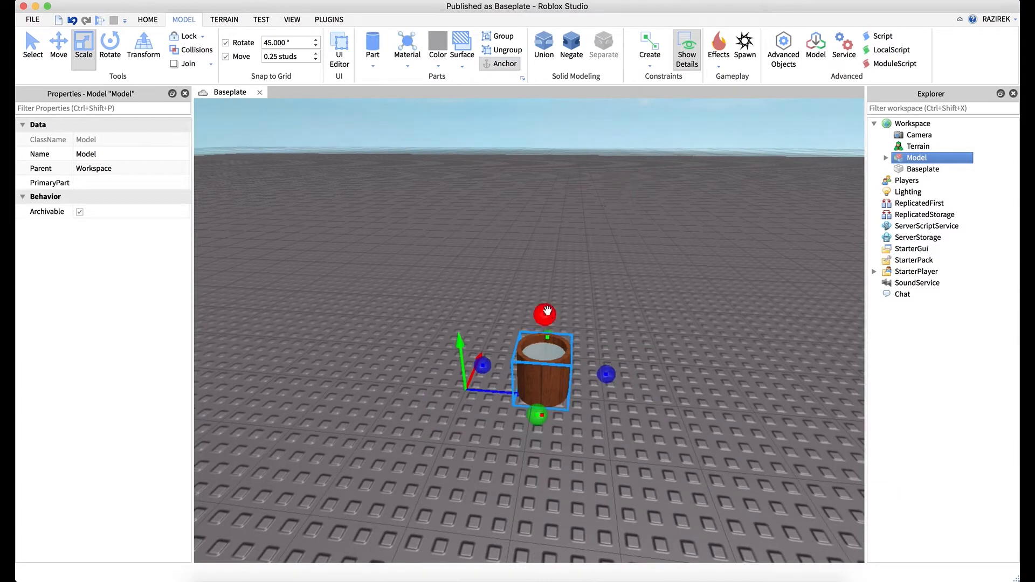
pyautogui.moveTo(548, 311); pyautogui.dragTo(554, 254)
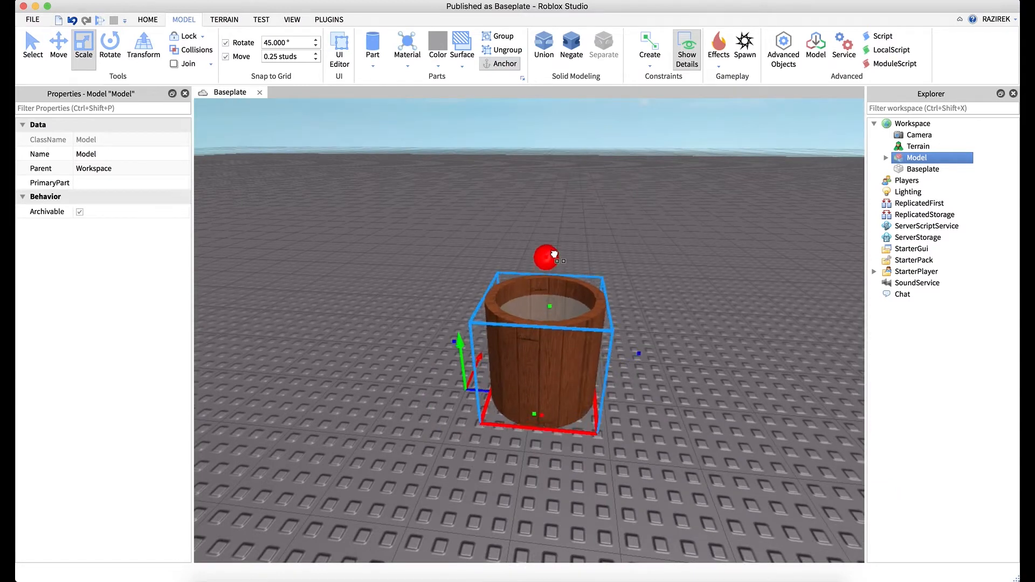
pyautogui.press('super+z')
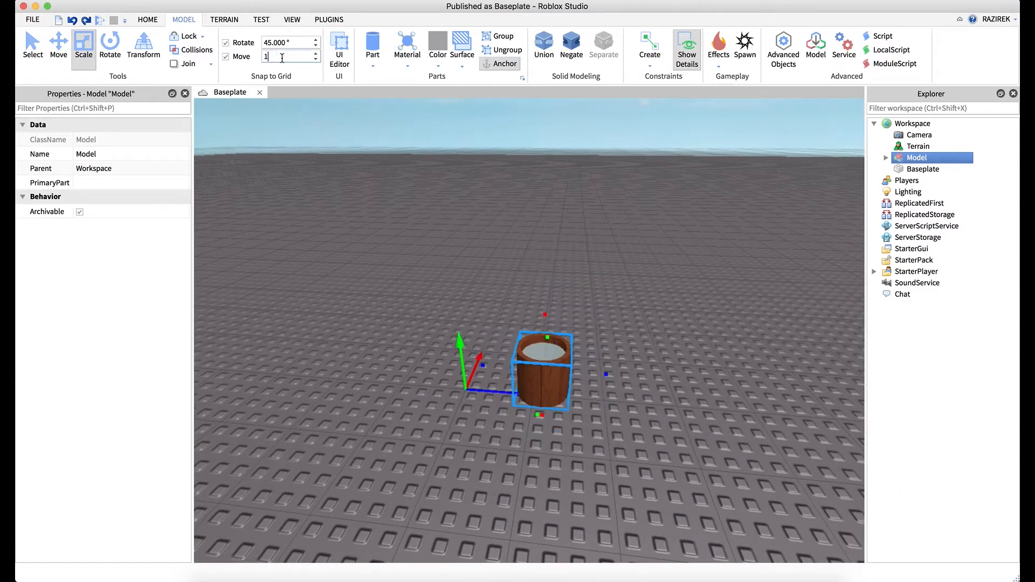
# Set the move snap increment to 1 stud and scale the grouped cup model up to taller than a character
pyautogui.press('Return')
pyautogui.moveTo(545, 305); pyautogui.dragTo(616, 262)
pyautogui.click(616, 262)
pyautogui.moveTo(625, 260); pyautogui.dragTo(619, 256, button='right')
pyautogui.press('w')
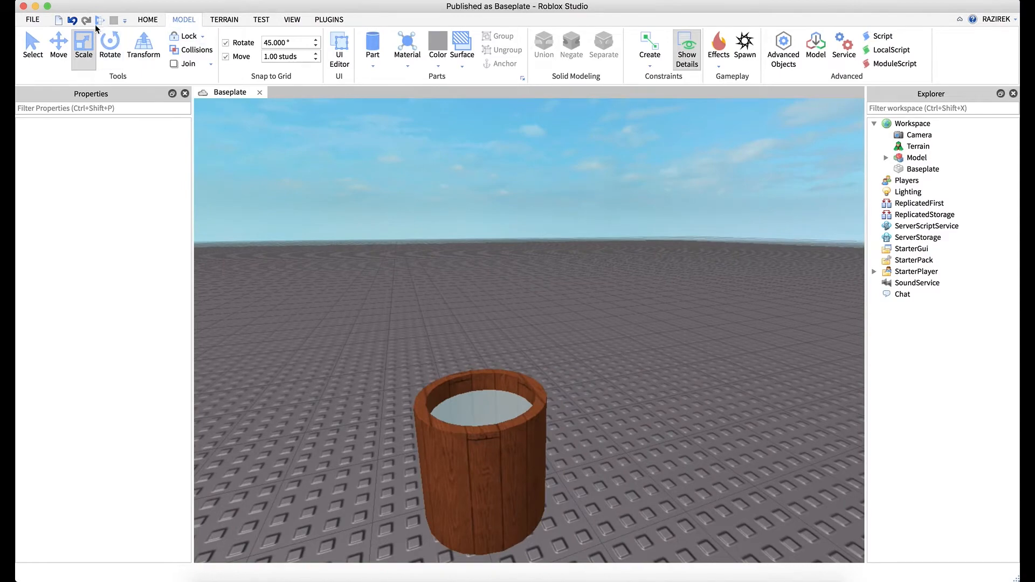
# Start a playtest, walk the character to the enlarged cup and jump into it
pyautogui.click(100, 24)
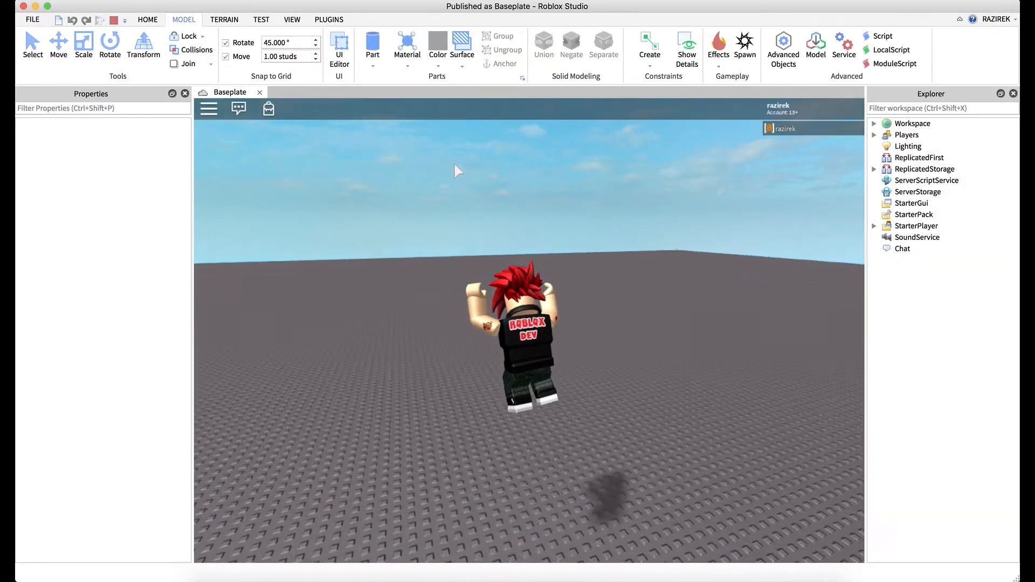
pyautogui.moveTo(597, 221); pyautogui.dragTo(597, 222, button='right')
pyautogui.press('w')
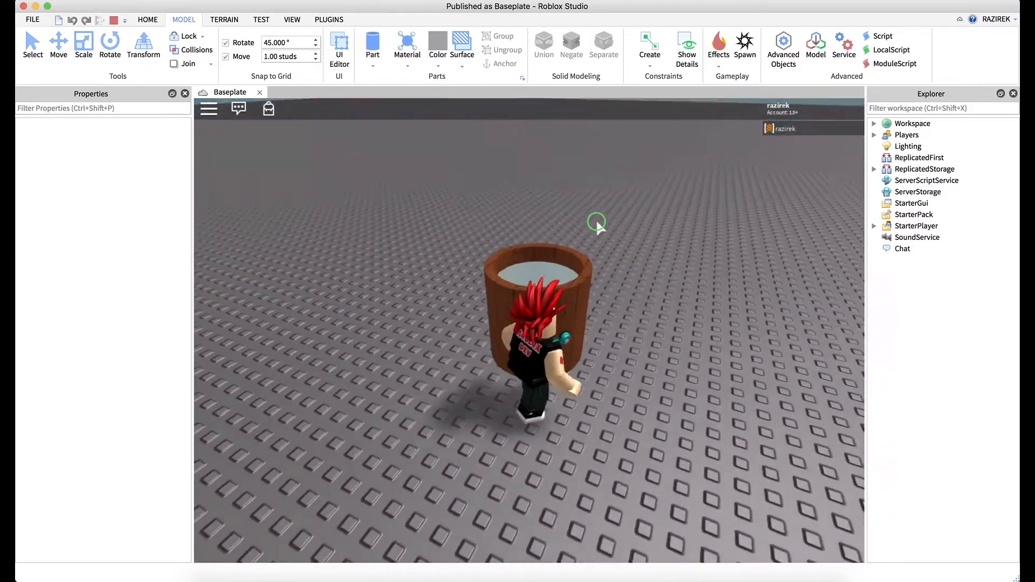
pyautogui.press('w')
pyautogui.press('d')
pyautogui.press('a')
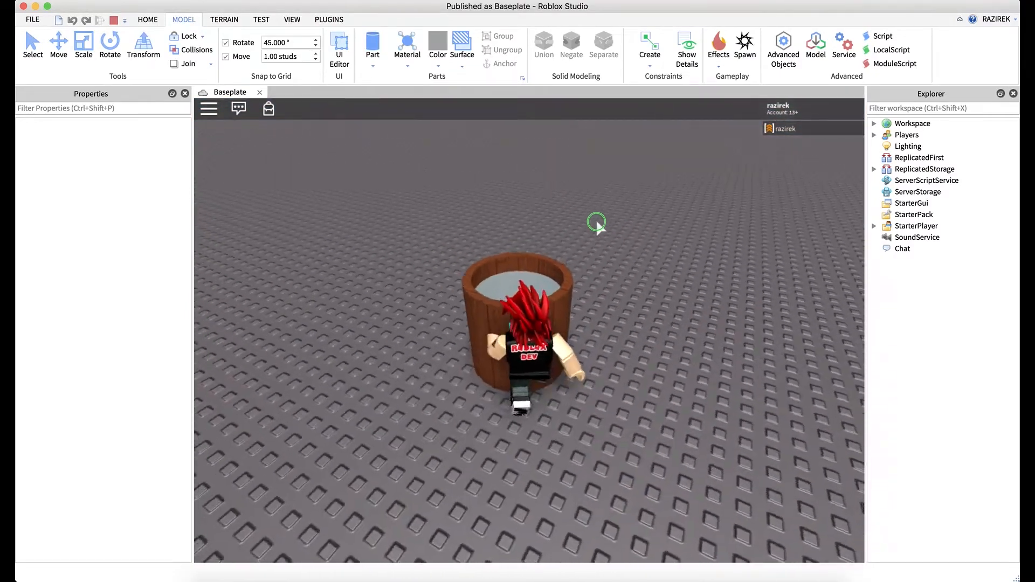
pyautogui.press('d')
pyautogui.moveTo(597, 222); pyautogui.dragTo(596, 221, button='right')
pyautogui.press('space')
pyautogui.press('w')
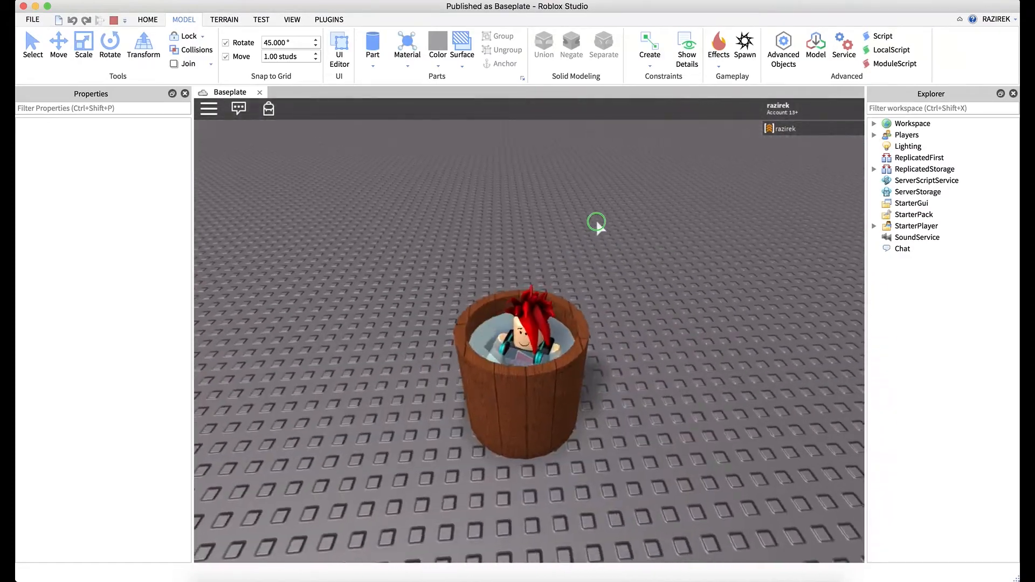
# Walk the character around inside the cup and view it from several angles to check the collisions
pyautogui.press('a')
pyautogui.moveTo(597, 222); pyautogui.dragTo(597, 222, button='right')
pyautogui.press('d')
pyautogui.press('a')
pyautogui.press('w')
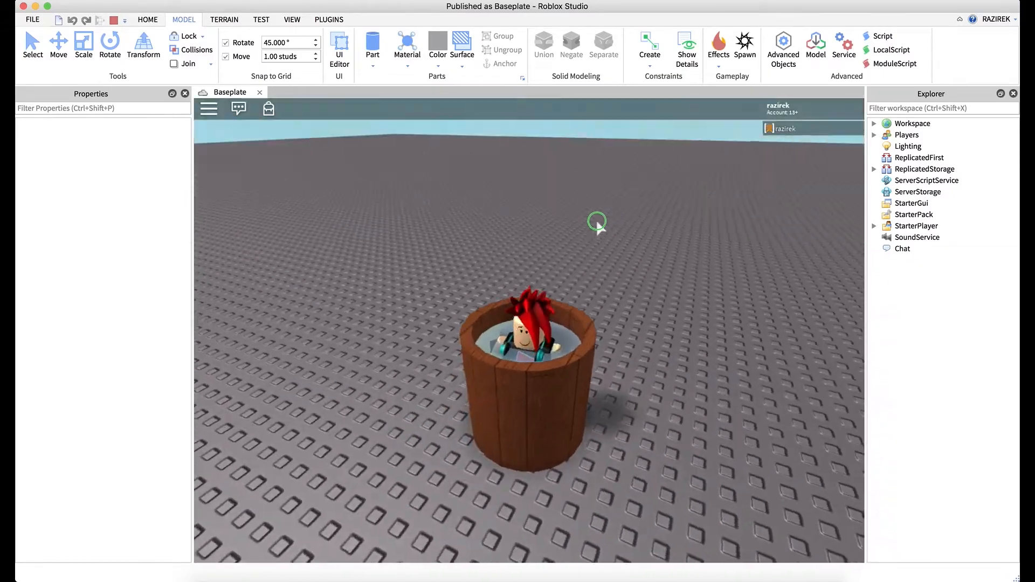
pyautogui.moveTo(597, 222); pyautogui.dragTo(597, 223, button='right')
pyautogui.press('a')
pyautogui.press('s')
pyautogui.press('d')
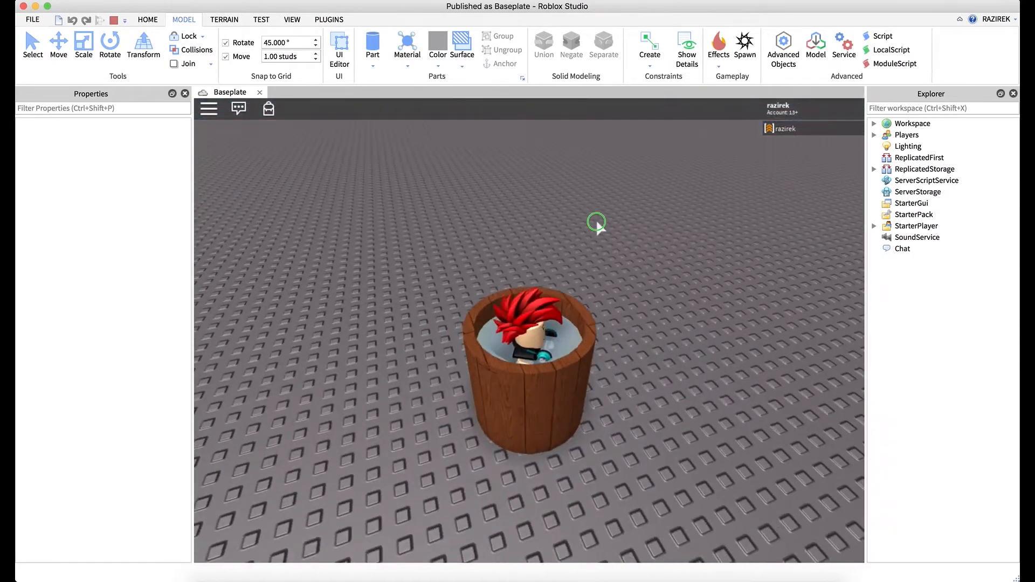
# Jump the character around inside the cup and back out over the rim
pyautogui.press('space')
pyautogui.press('w')
pyautogui.press('a')
pyautogui.press('s')
pyautogui.press('space')
pyautogui.press('d')
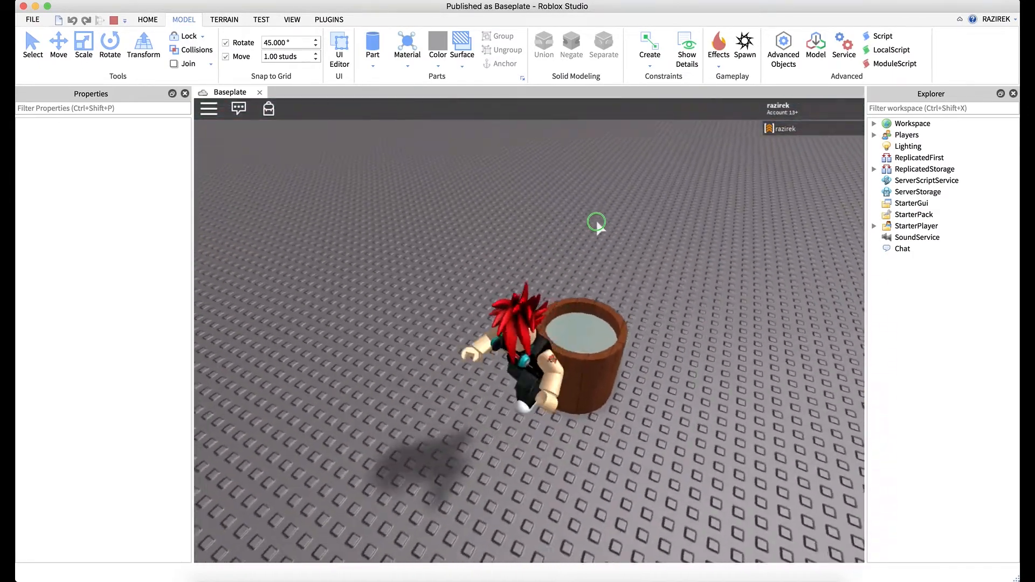
# Stop the playtest and undo the enlargement of the cup model
pyautogui.click(113, 20)
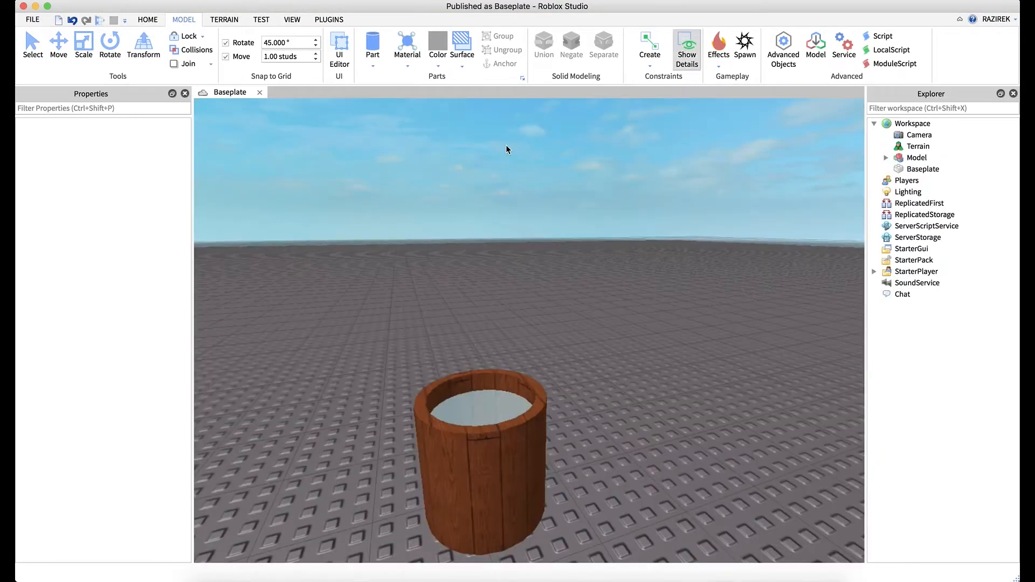
pyautogui.click(529, 301)
pyautogui.press('super+z')
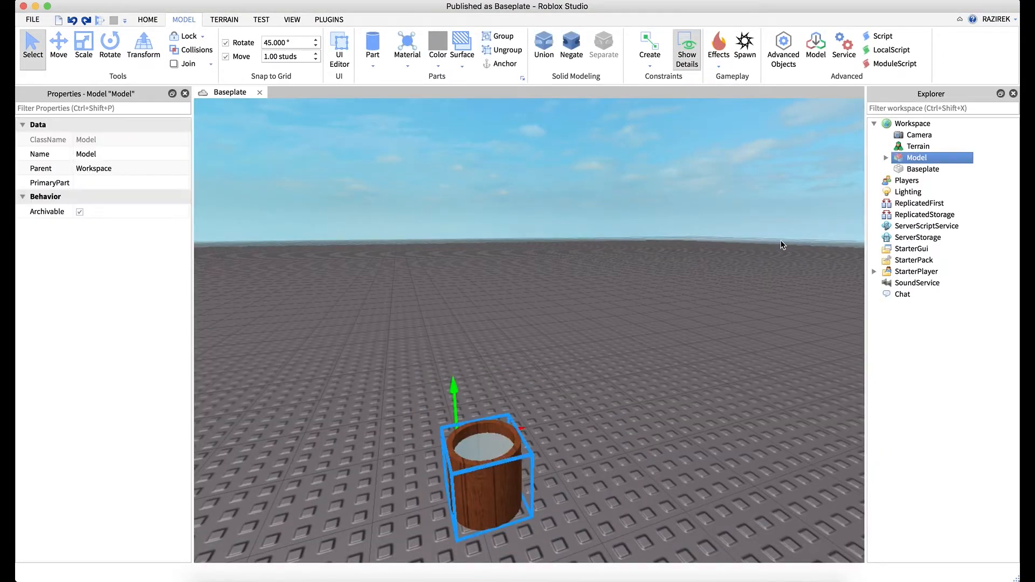
# Duplicate the wooden Union inside the cup model
pyautogui.click(641, 264)
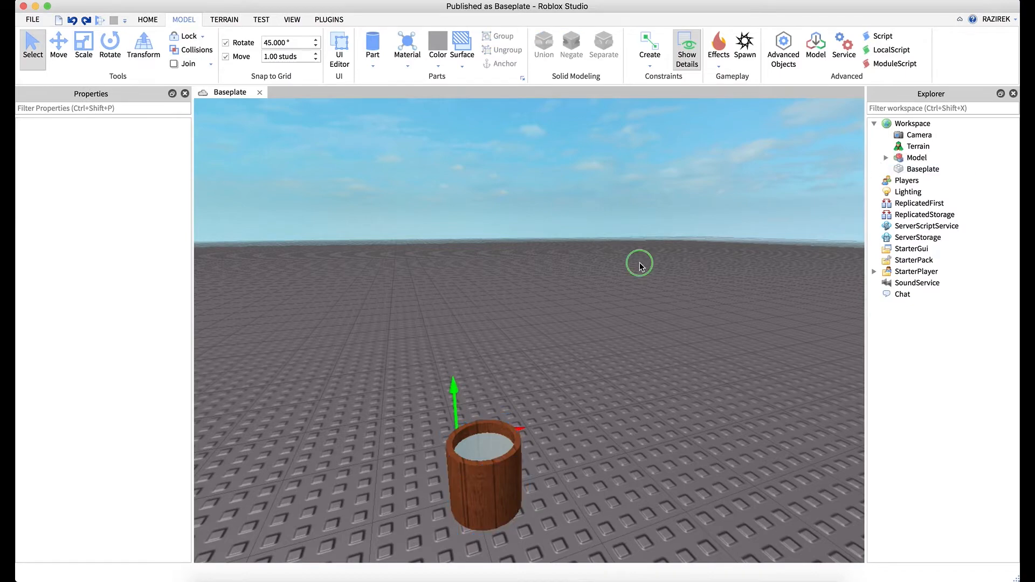
pyautogui.moveTo(640, 263); pyautogui.dragTo(640, 264, button='right')
pyautogui.press('w')
pyautogui.press('w')
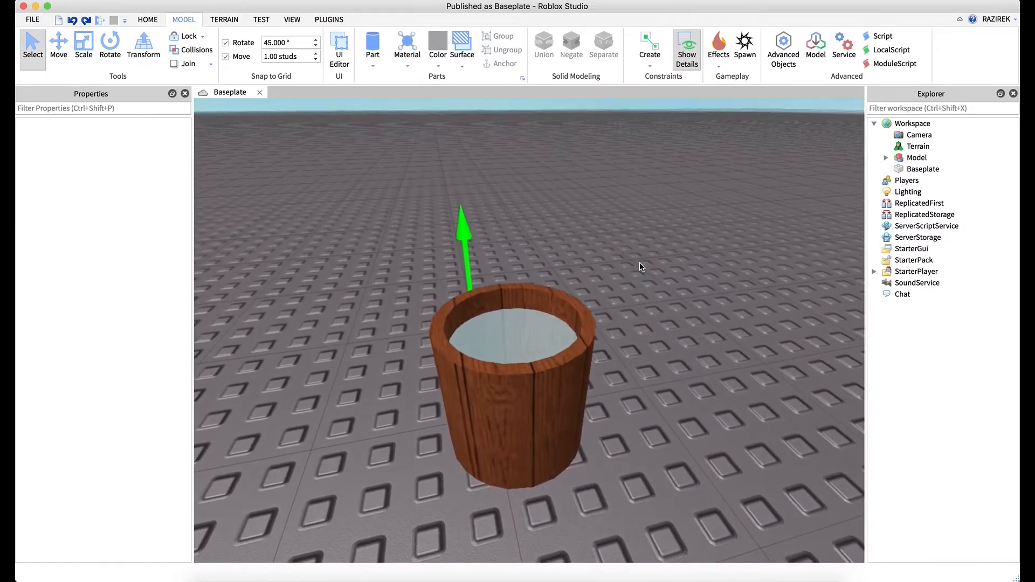
pyautogui.click(886, 158)
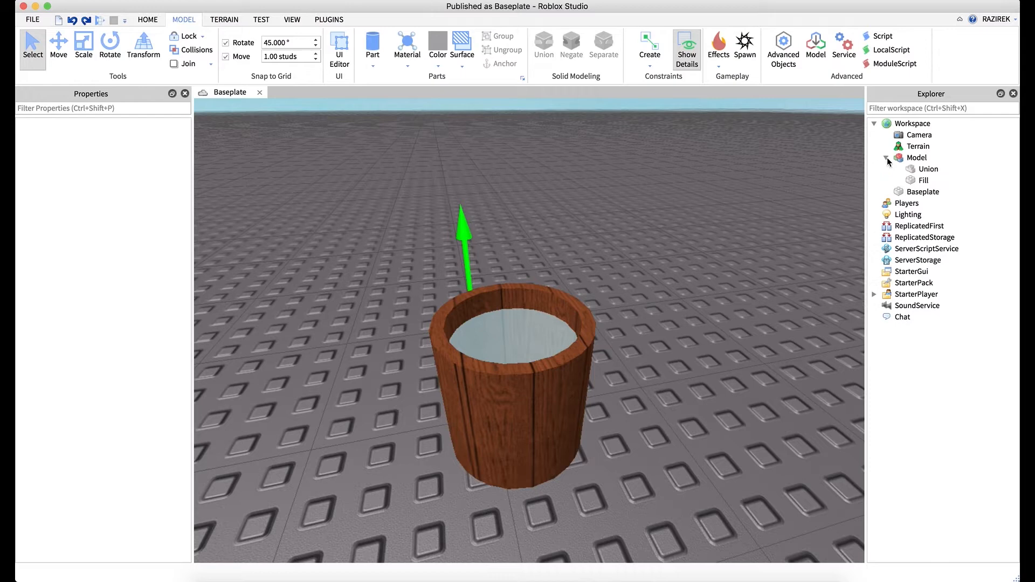
pyautogui.click(925, 169)
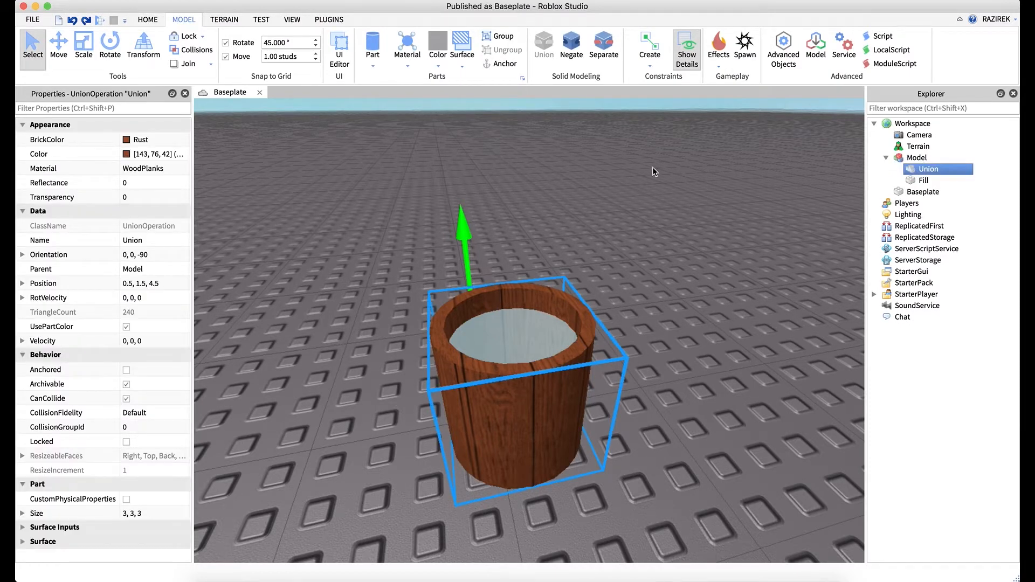
pyautogui.press('super+d')
# Select one of the two overlapping Unions and raise it 2 studs above the cup
pyautogui.click(461, 220)
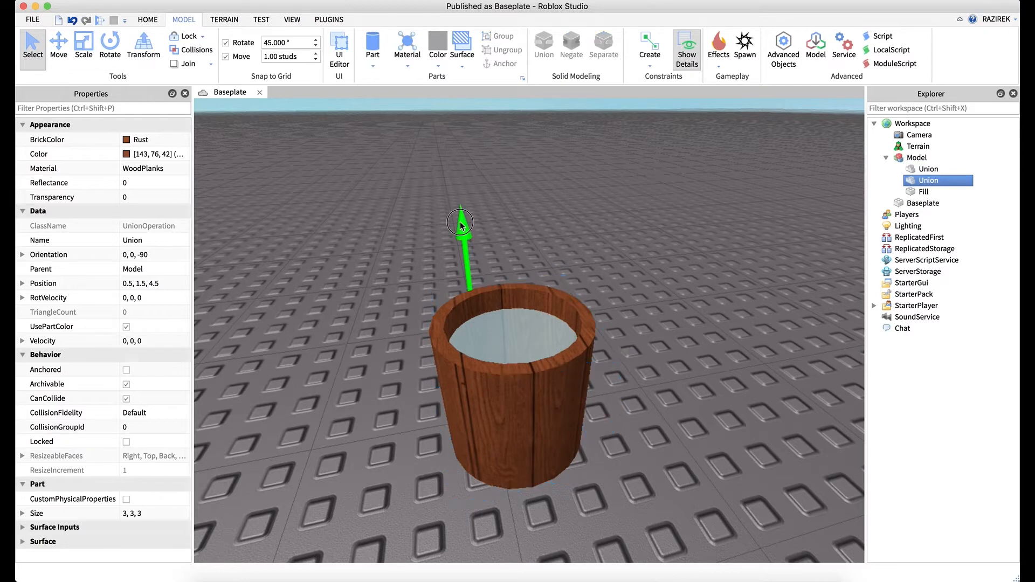
pyautogui.click(522, 306)
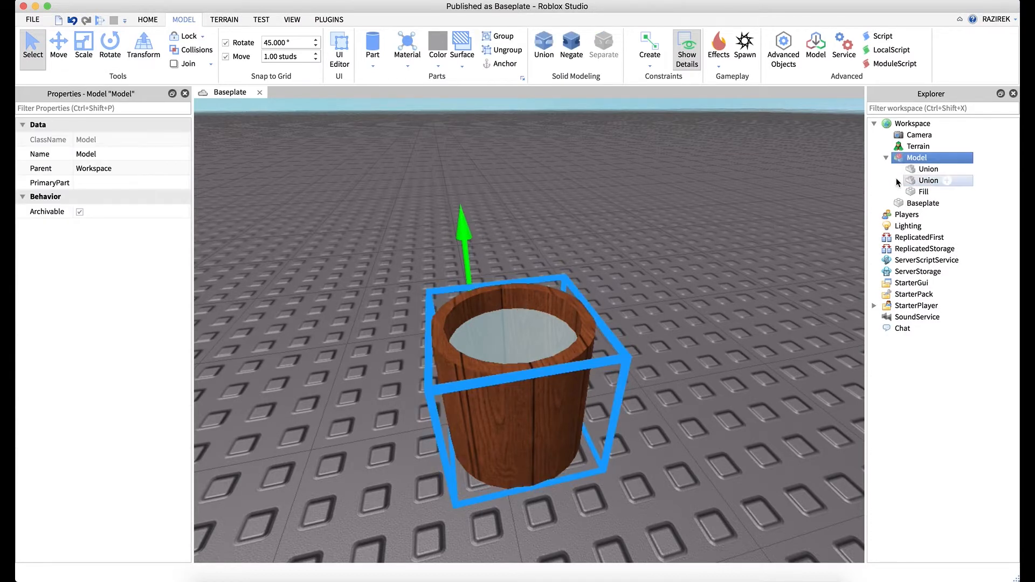
pyautogui.click(911, 169)
pyautogui.click(58, 44)
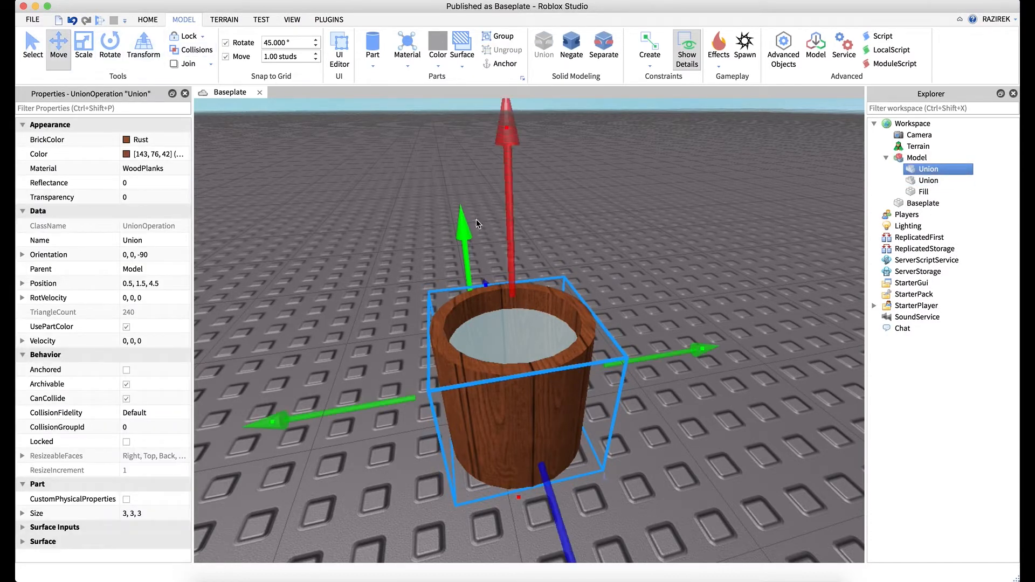
pyautogui.moveTo(511, 208); pyautogui.dragTo(511, 165)
pyautogui.moveTo(516, 108); pyautogui.dragTo(519, 62)
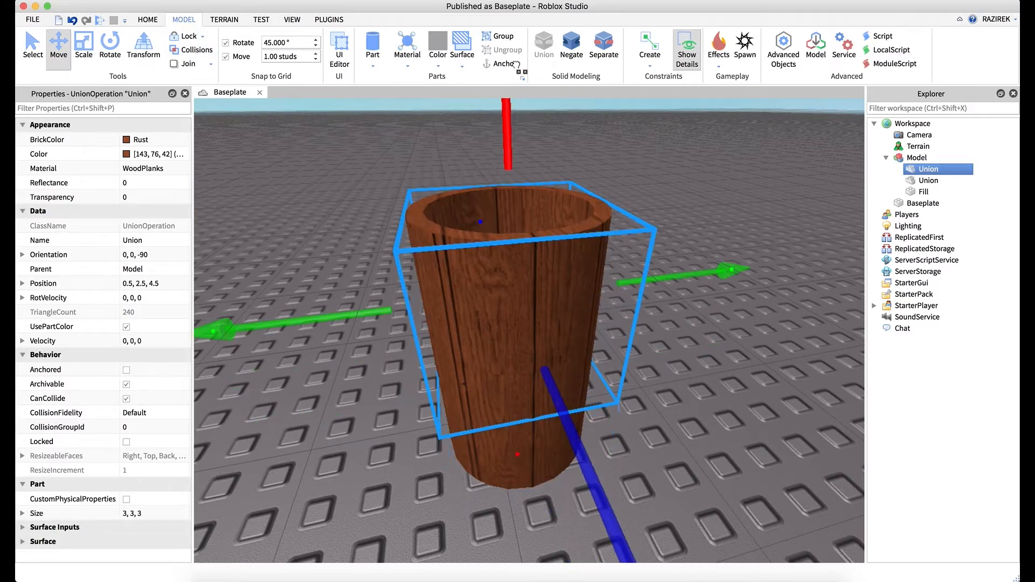
# Rotate the raised Union onto its side to an orientation of 0, 0, 180
pyautogui.click(106, 50)
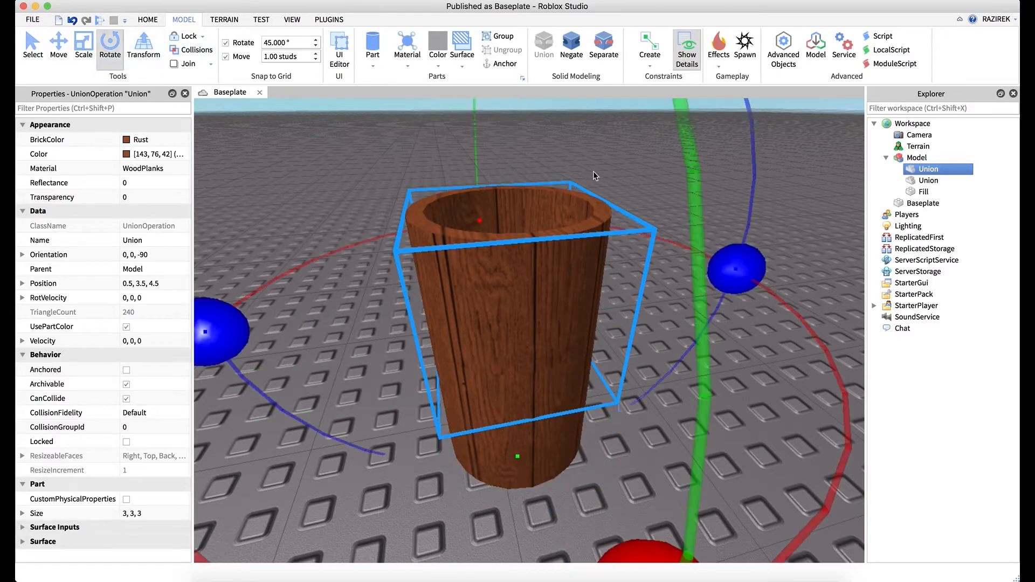
pyautogui.scroll(-5, 638, 171)
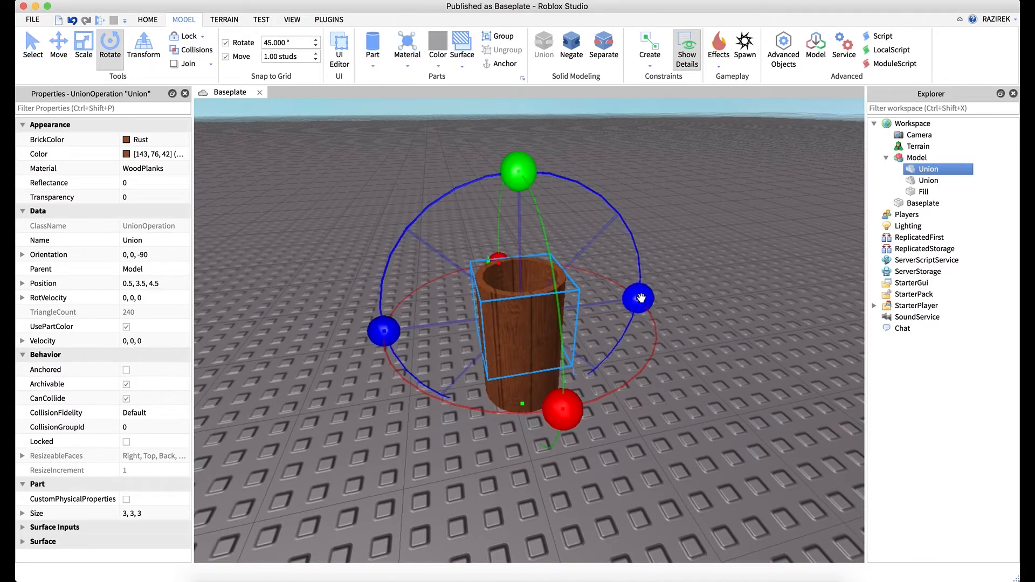
pyautogui.moveTo(639, 296); pyautogui.dragTo(603, 381)
pyautogui.moveTo(549, 402); pyautogui.dragTo(487, 418)
pyautogui.moveTo(688, 212); pyautogui.dragTo(688, 212, button='right')
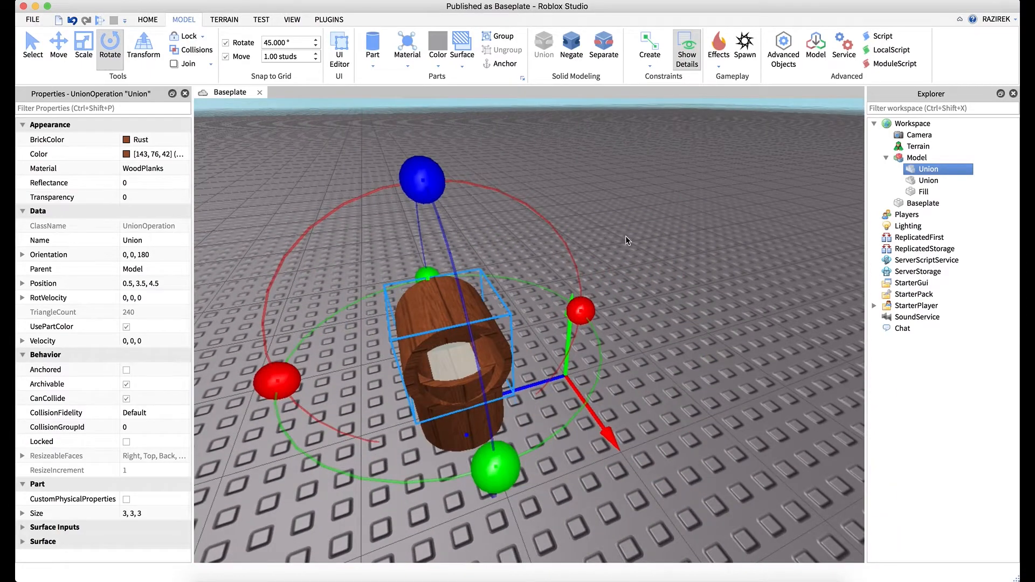
# Raise the sideways Union 3 more studs so it sits clear above the cup
pyautogui.click(58, 43)
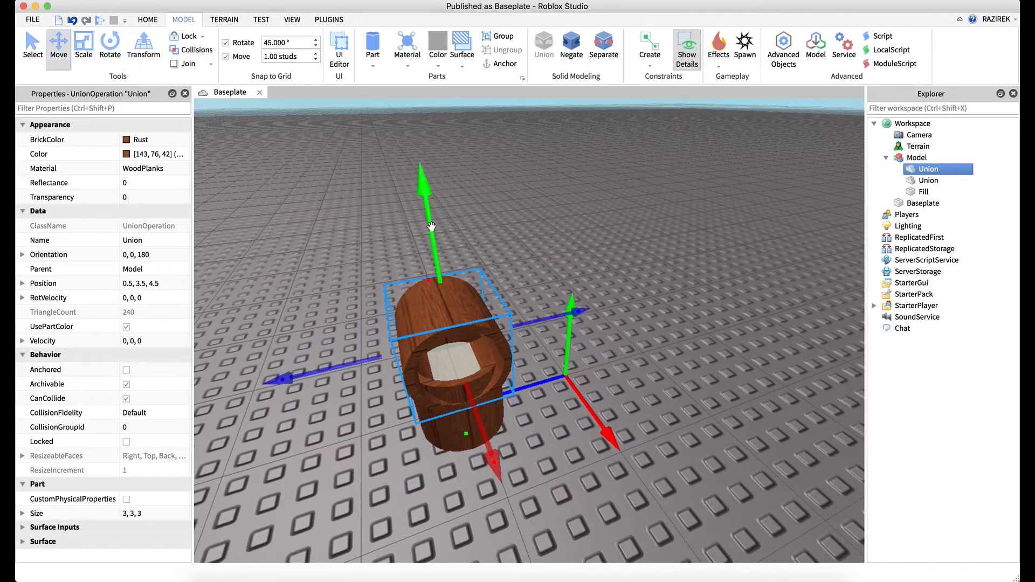
pyautogui.moveTo(426, 227); pyautogui.dragTo(423, 99)
pyautogui.moveTo(548, 211); pyautogui.dragTo(548, 210, button='right')
pyautogui.scroll(-5, 548, 211)
# Change the raised Union's material to Plastic and its BrickColor to Dark stone grey
pyautogui.click(137, 169)
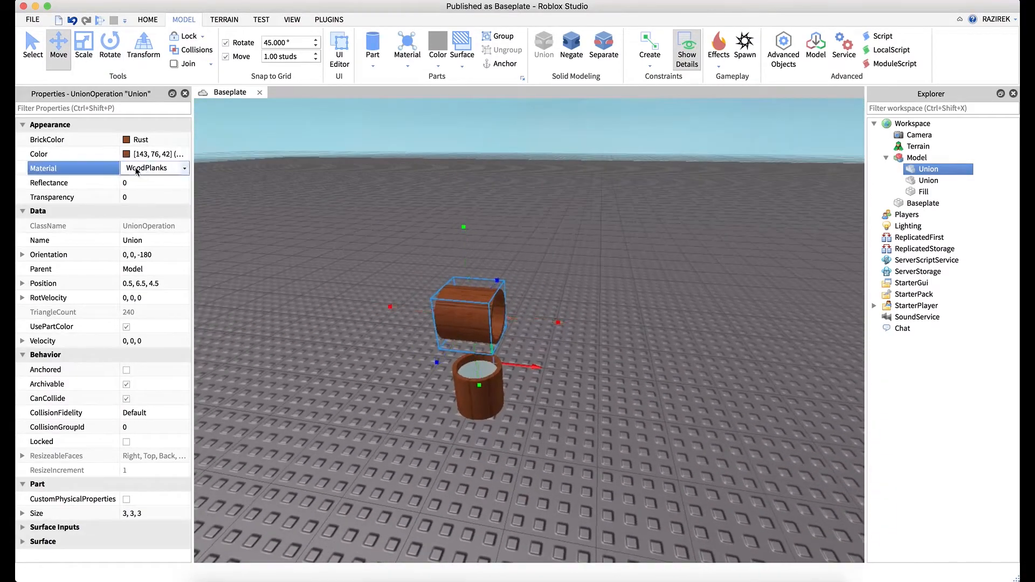
pyautogui.click(136, 169)
pyautogui.click(140, 222)
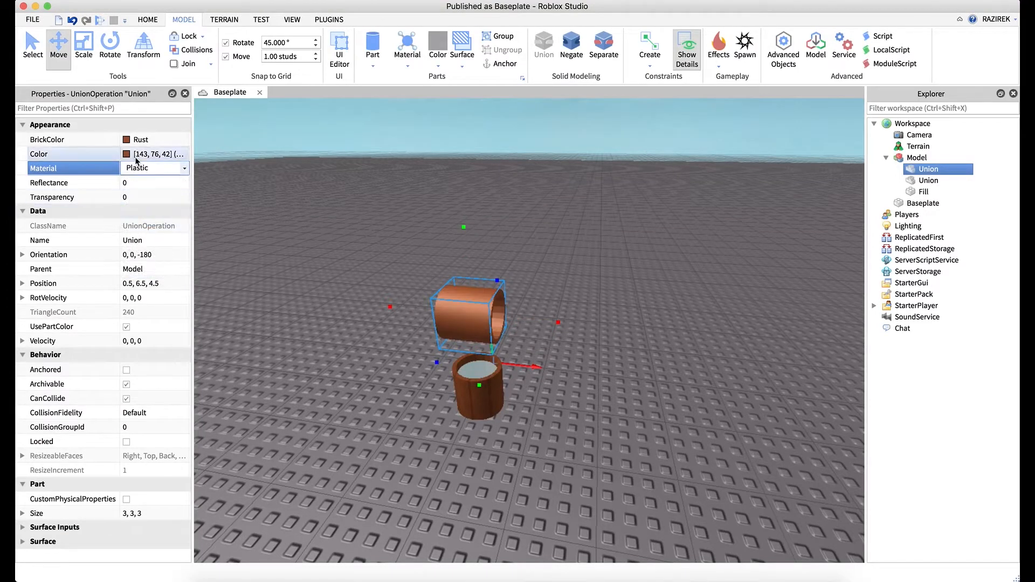
pyautogui.click(138, 140)
pyautogui.click(137, 140)
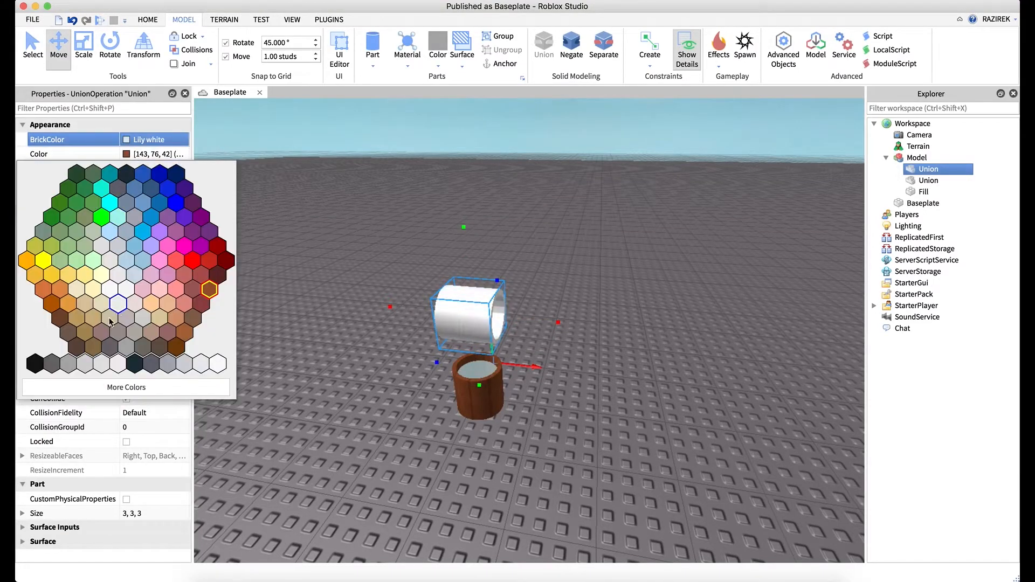
pyautogui.click(110, 347)
pyautogui.click(109, 347)
pyautogui.moveTo(466, 228); pyautogui.dragTo(466, 228, button='right')
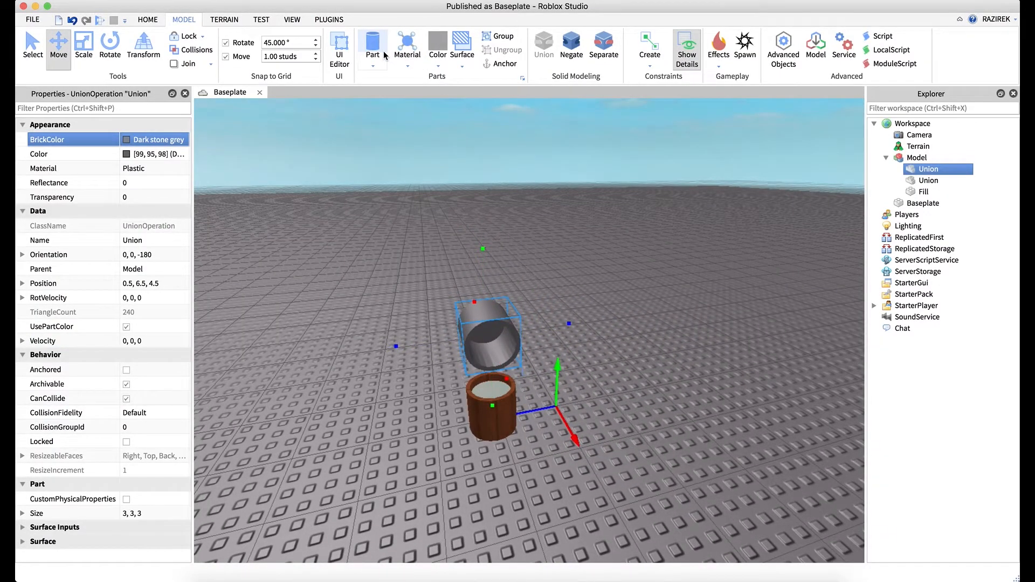
# Duplicate the grey Union and separate the copy into its original parts
pyautogui.hotkey('ctrl', 'd')
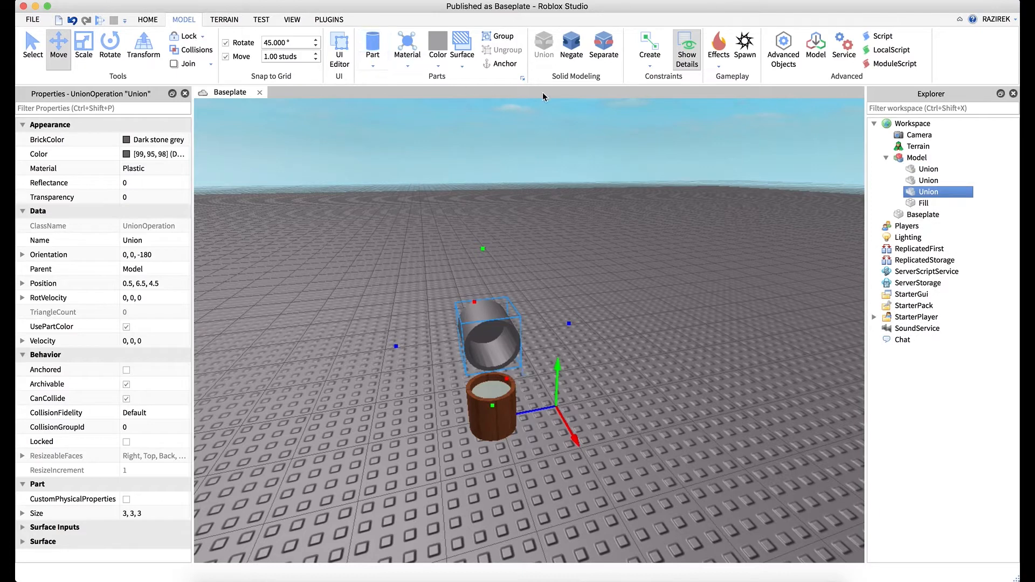
pyautogui.click(604, 52)
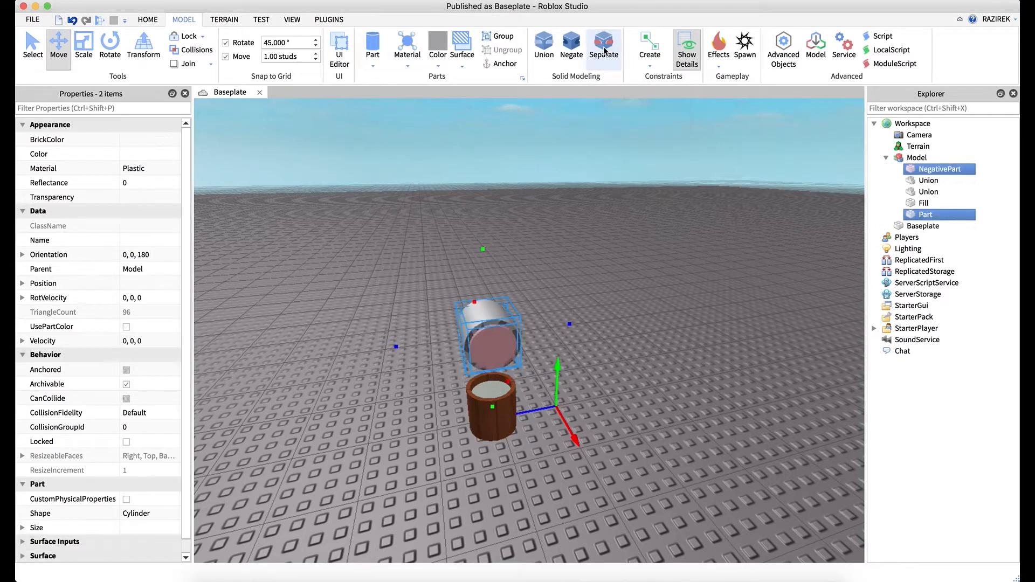
pyautogui.click(990, 197)
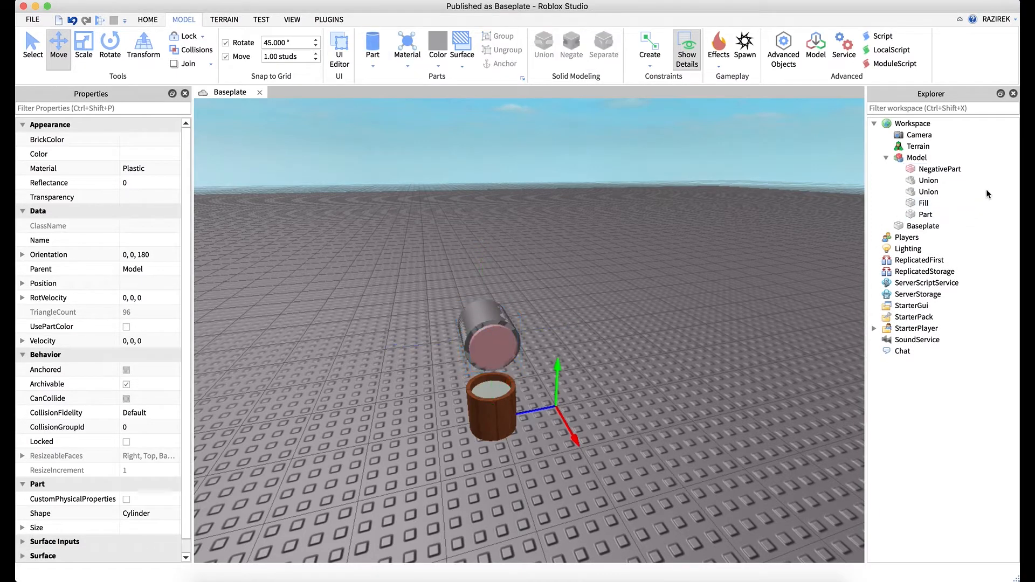
# Delete the separated negative part and change the remaining cylinder part's shape to Block
pyautogui.click(932, 171)
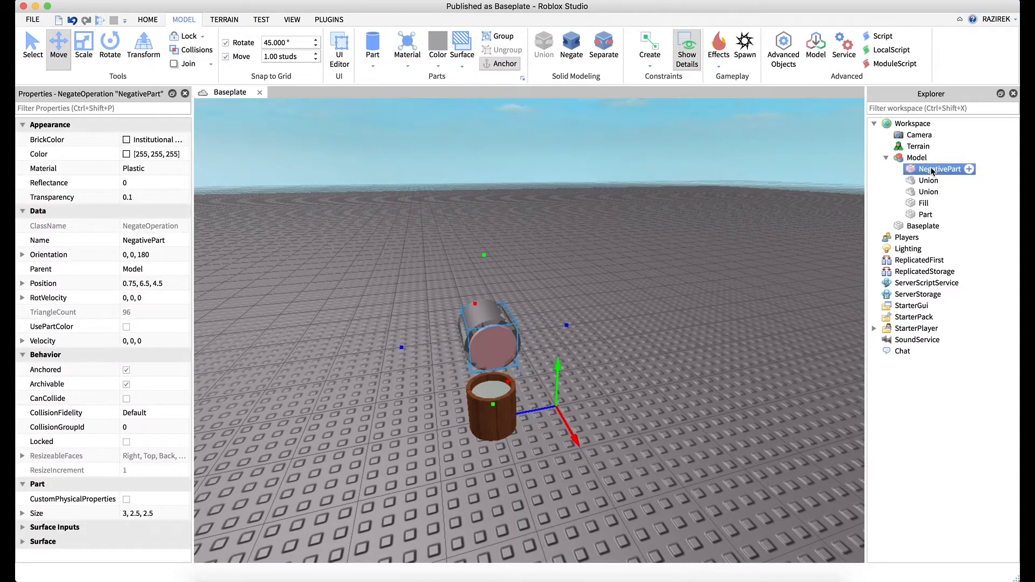
pyautogui.press('Delete')
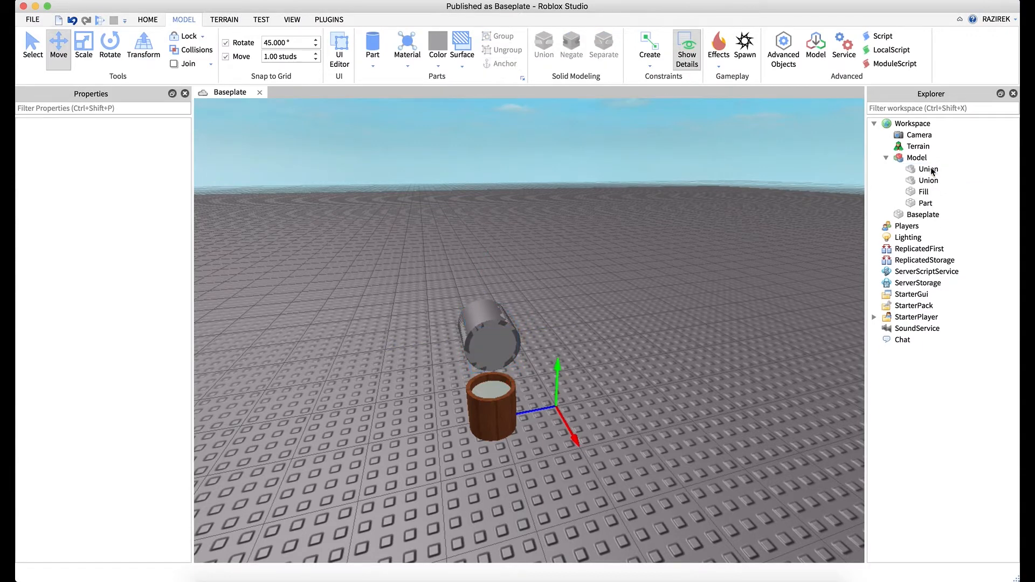
pyautogui.click(922, 204)
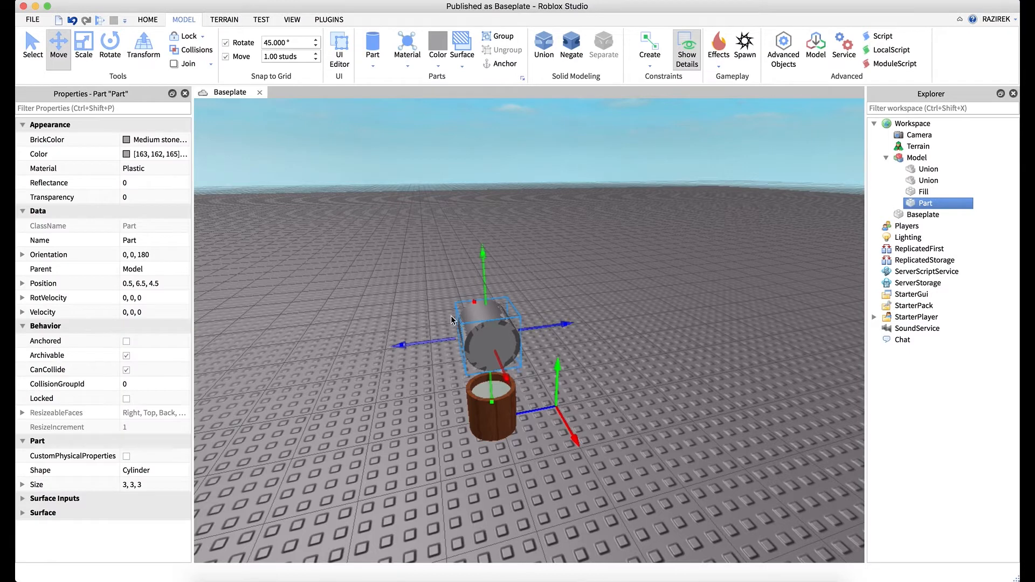
pyautogui.click(135, 471)
pyautogui.click(137, 470)
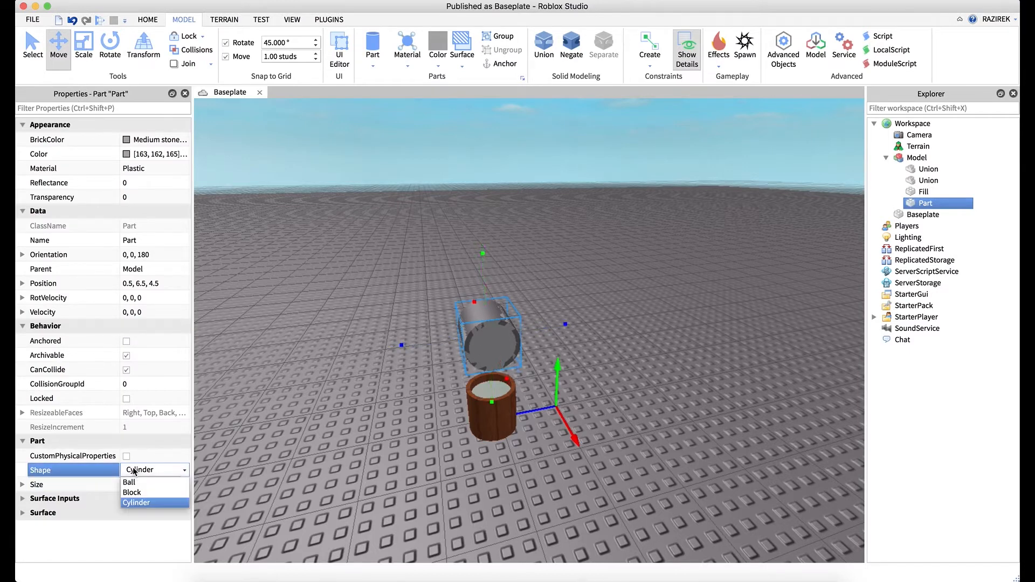
pyautogui.click(135, 494)
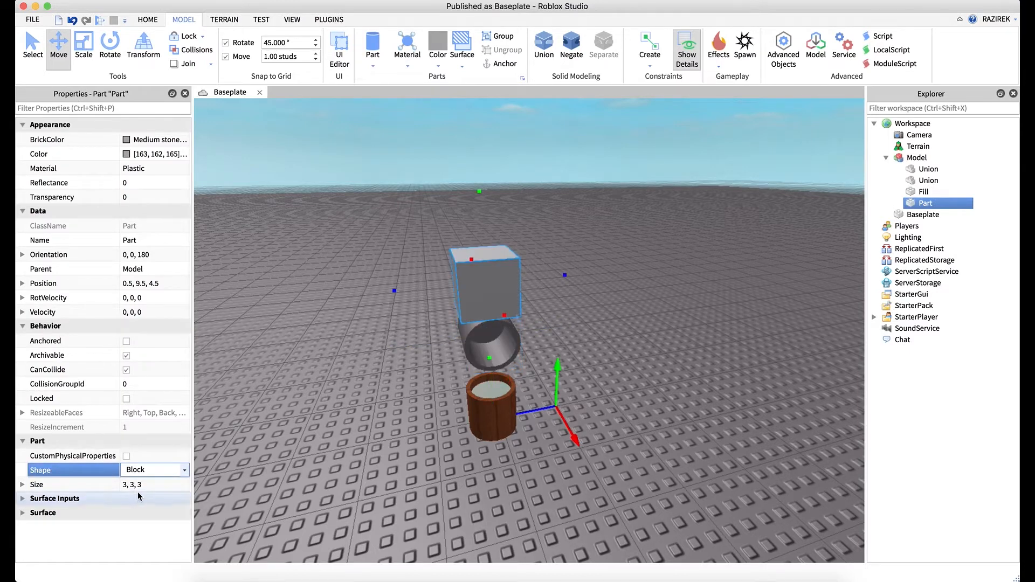
# Lower the block 5 studs so it overlaps the lower part of the grey ring
pyautogui.moveTo(432, 345); pyautogui.dragTo(446, 339, button='right')
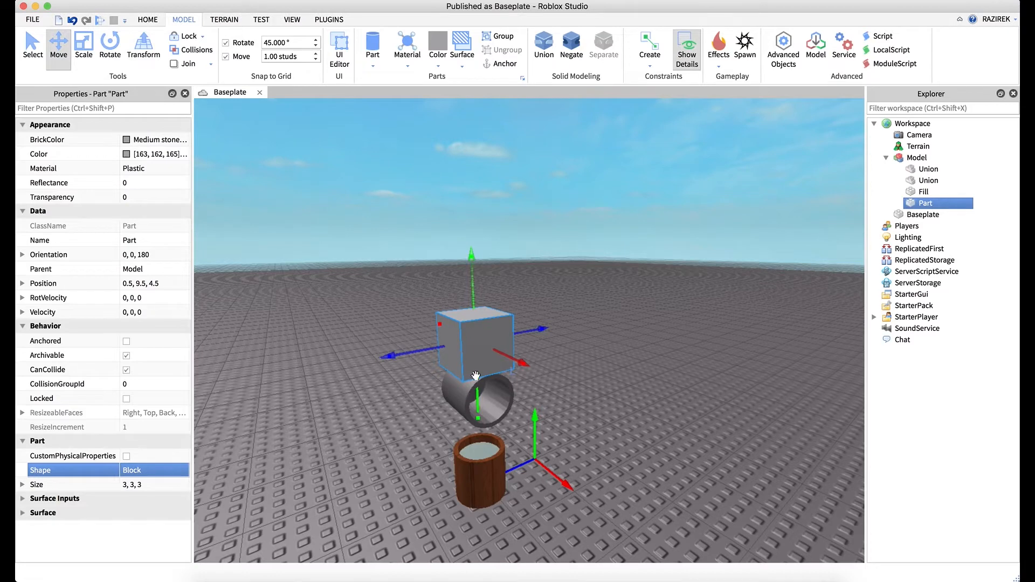
pyautogui.moveTo(473, 277); pyautogui.dragTo(480, 365)
pyautogui.moveTo(525, 366); pyautogui.dragTo(524, 365, button='right')
pyautogui.press('e')
pyautogui.press('q')
pyautogui.press('w')
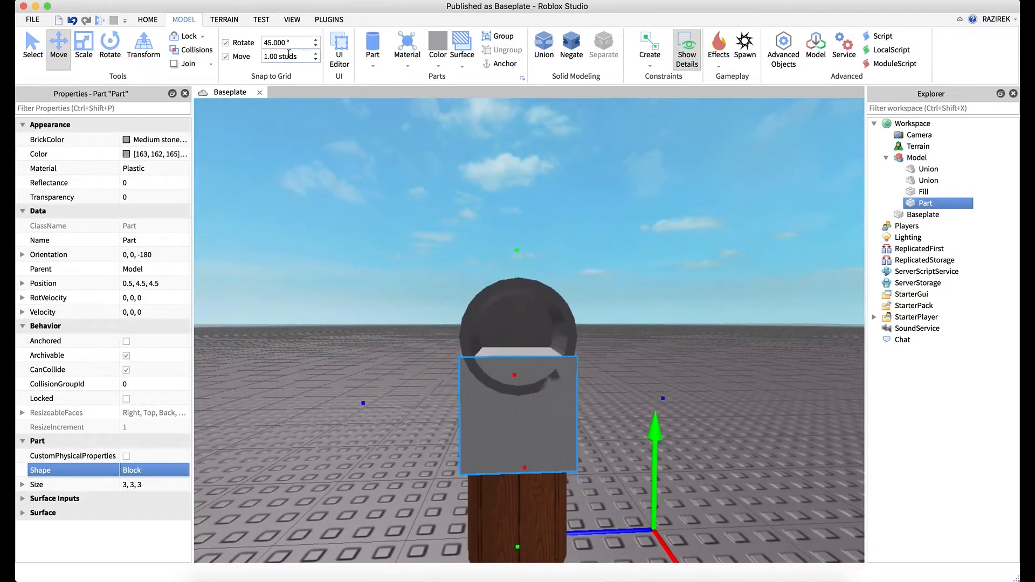
# Set the move snap to 0.5 studs and raise the block 0.5 studs further into the grey ring
pyautogui.write('.5')
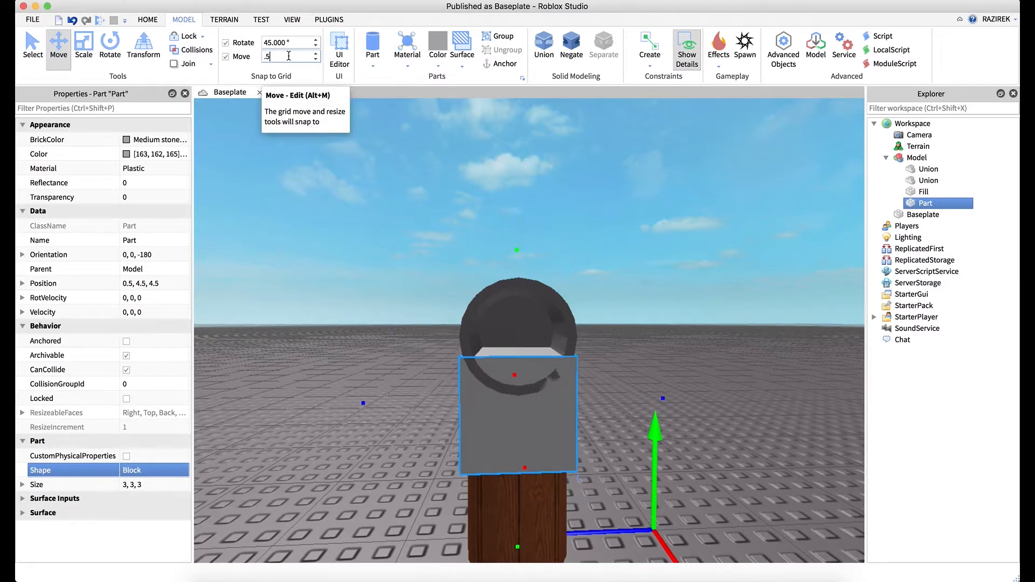
pyautogui.press('Return')
pyautogui.moveTo(517, 250); pyautogui.dragTo(518, 243)
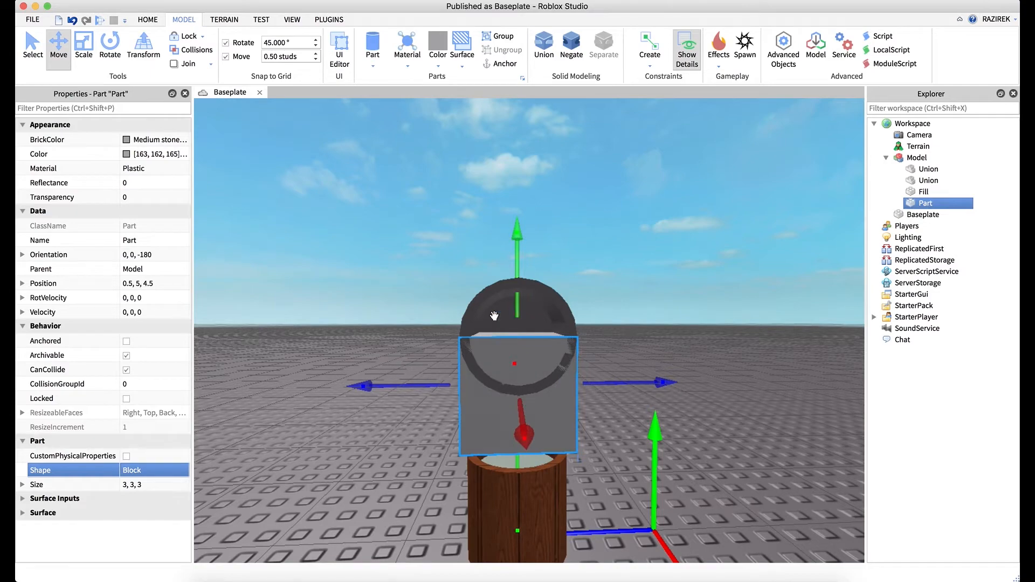
pyautogui.moveTo(494, 316); pyautogui.dragTo(494, 320, button='right')
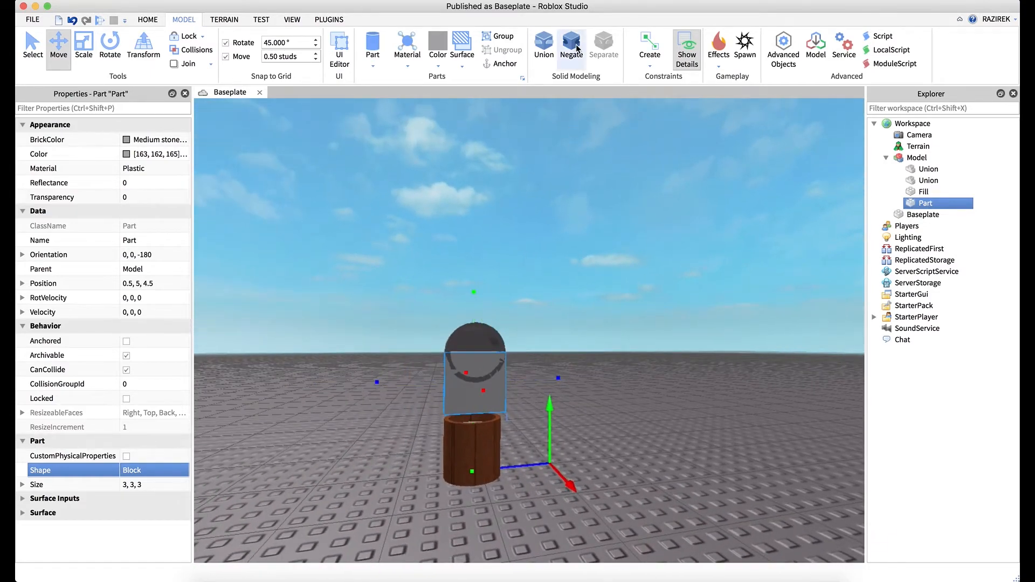
# Negate the block and duplicate the resulting negative part
pyautogui.click(577, 49)
pyautogui.moveTo(535, 274); pyautogui.dragTo(533, 272, button='right')
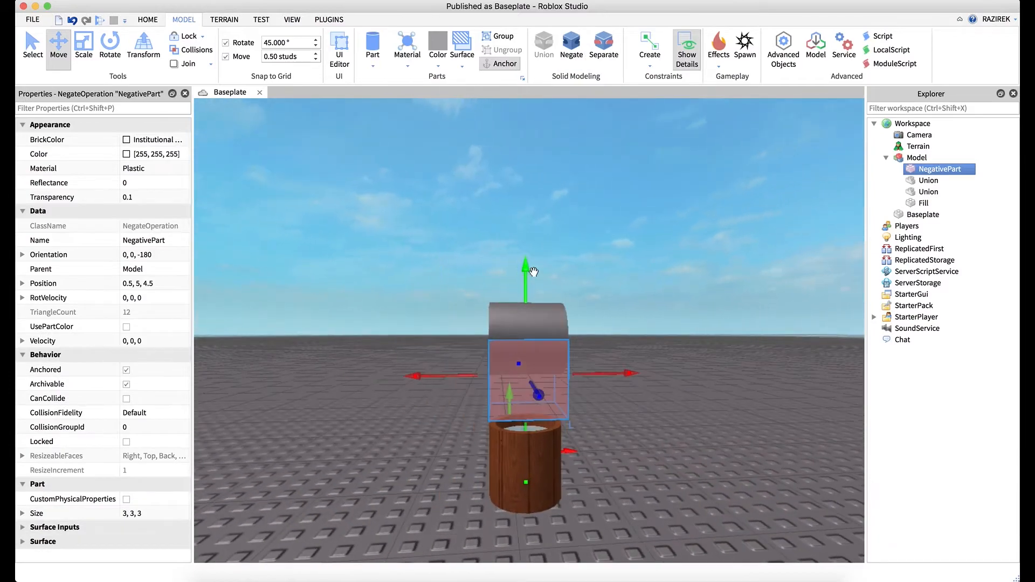
pyautogui.press('super+d')
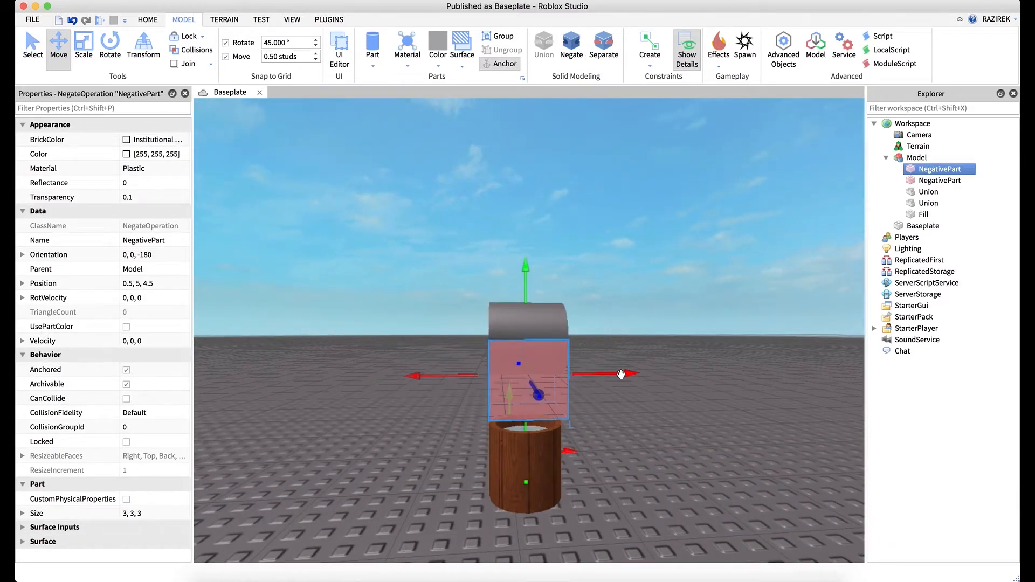
# Raise the duplicate negative block 2.5 studs and offset it to X position 0.25, using a 0.25-stud move snap
pyautogui.moveTo(621, 376); pyautogui.dragTo(614, 379)
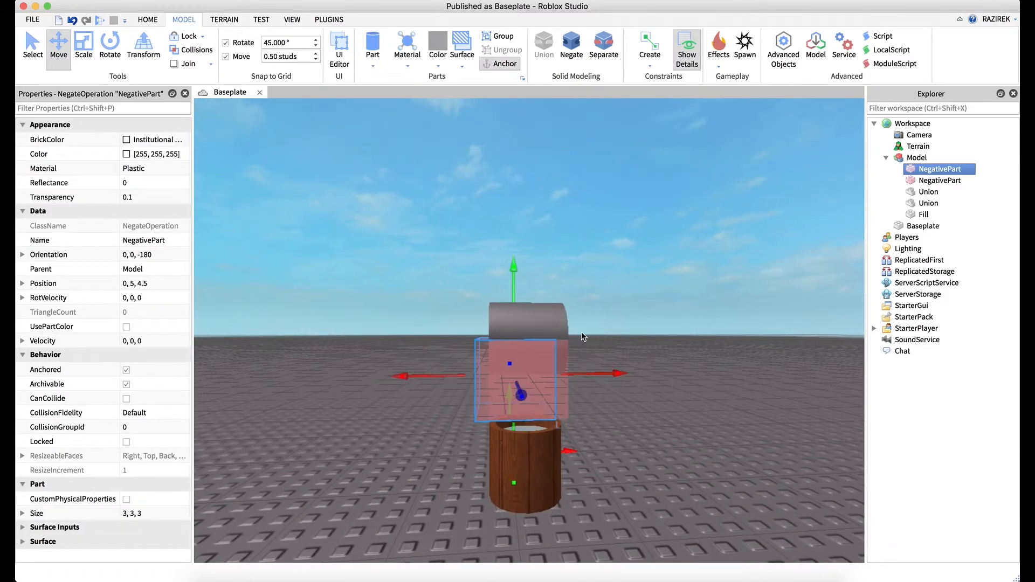
pyautogui.moveTo(512, 270); pyautogui.dragTo(509, 212)
pyautogui.moveTo(578, 252); pyautogui.dragTo(579, 252, button='right')
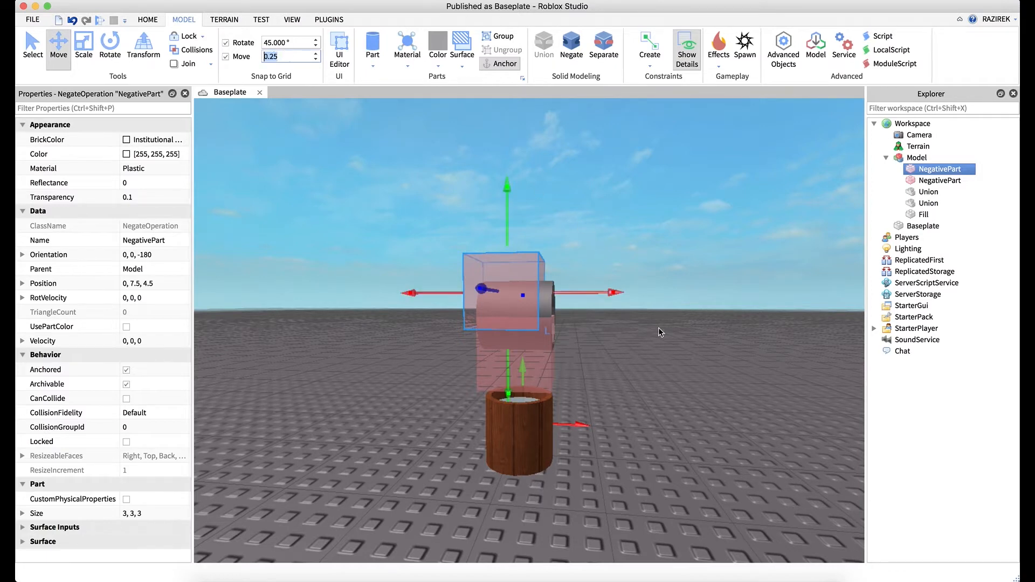
pyautogui.moveTo(609, 293); pyautogui.dragTo(613, 293)
pyautogui.scroll(4, 621, 233)
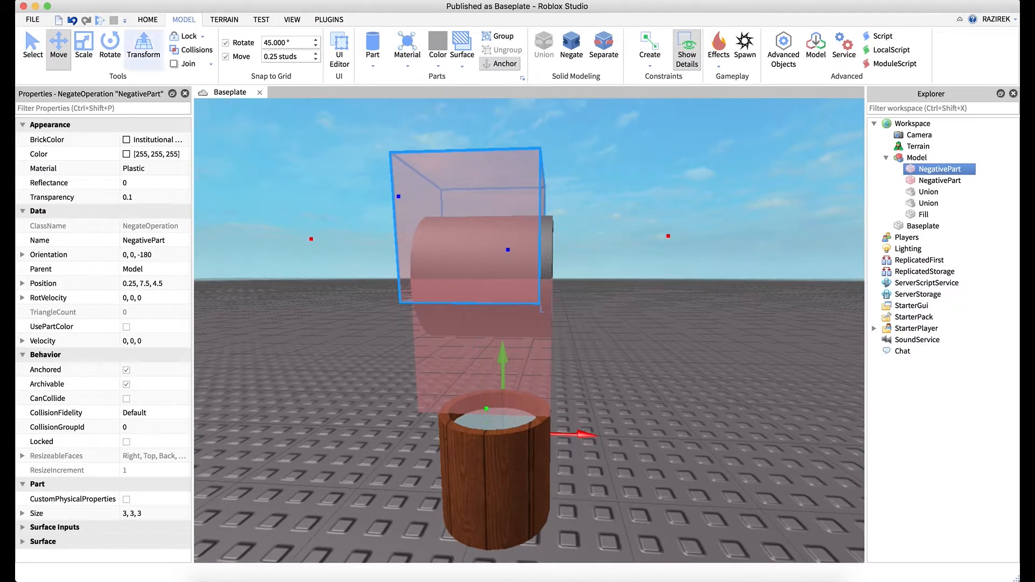
# Union the grey ring with both negative blocks to cut it down to a thin half-ring arch
pyautogui.click(33, 46)
pyautogui.click(651, 166)
pyautogui.click(506, 182)
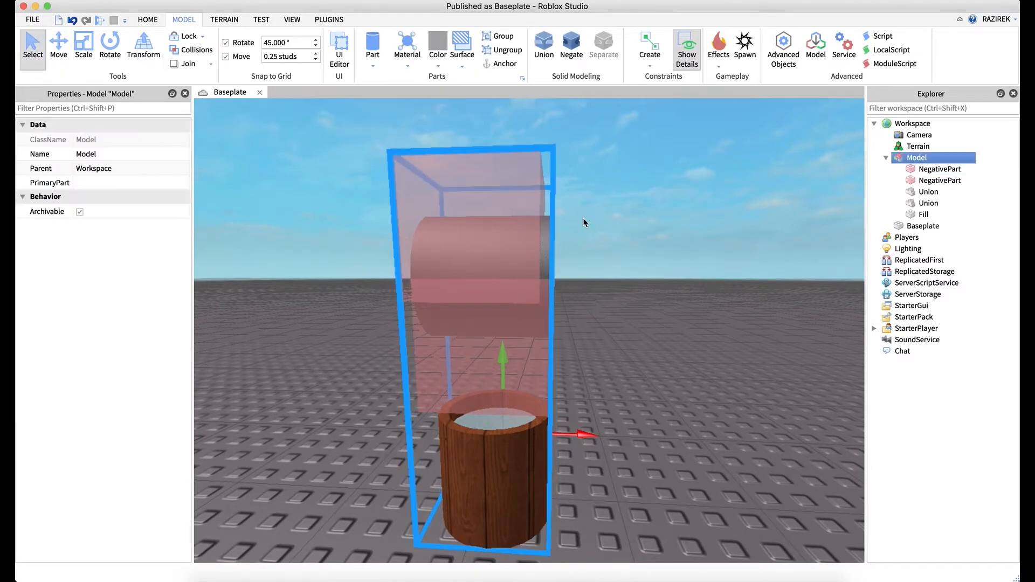
pyautogui.moveTo(676, 218); pyautogui.dragTo(545, 232, button='right')
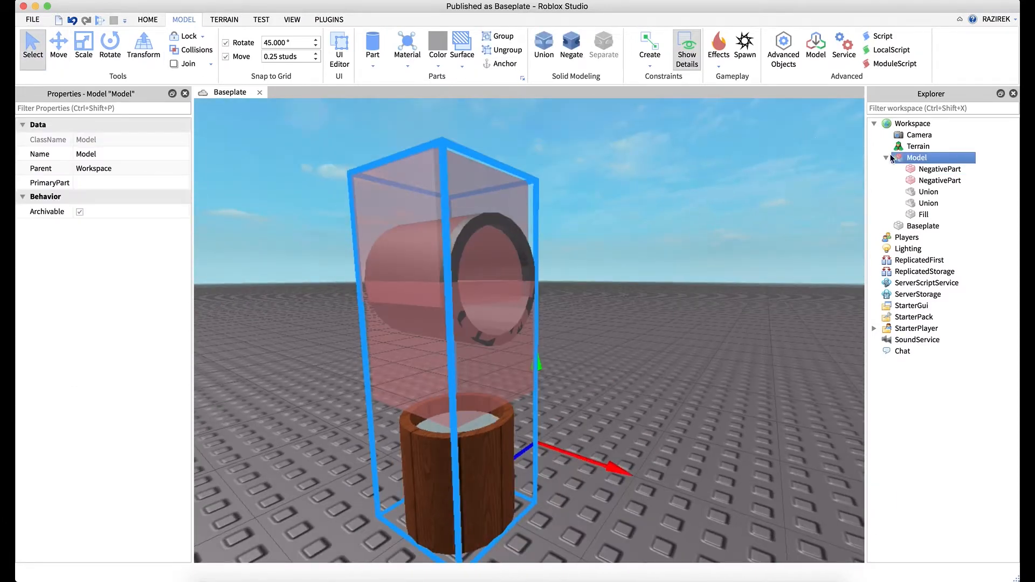
pyautogui.click(668, 284)
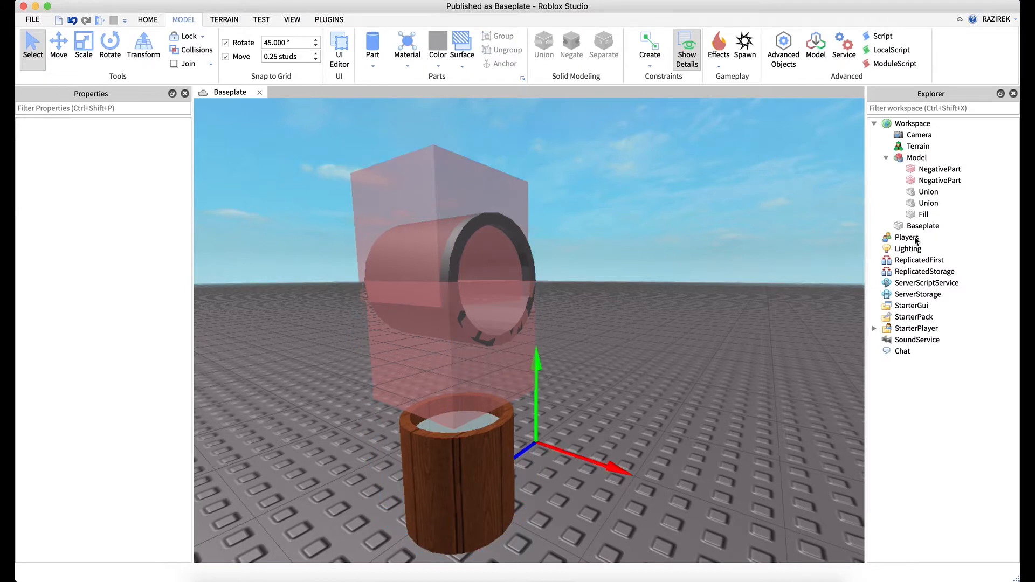
pyautogui.click(926, 194)
pyautogui.keyDown('shift'); pyautogui.click(927, 185); pyautogui.keyUp('shift')
pyautogui.keyDown('shift'); pyautogui.click(928, 171); pyautogui.keyUp('shift')
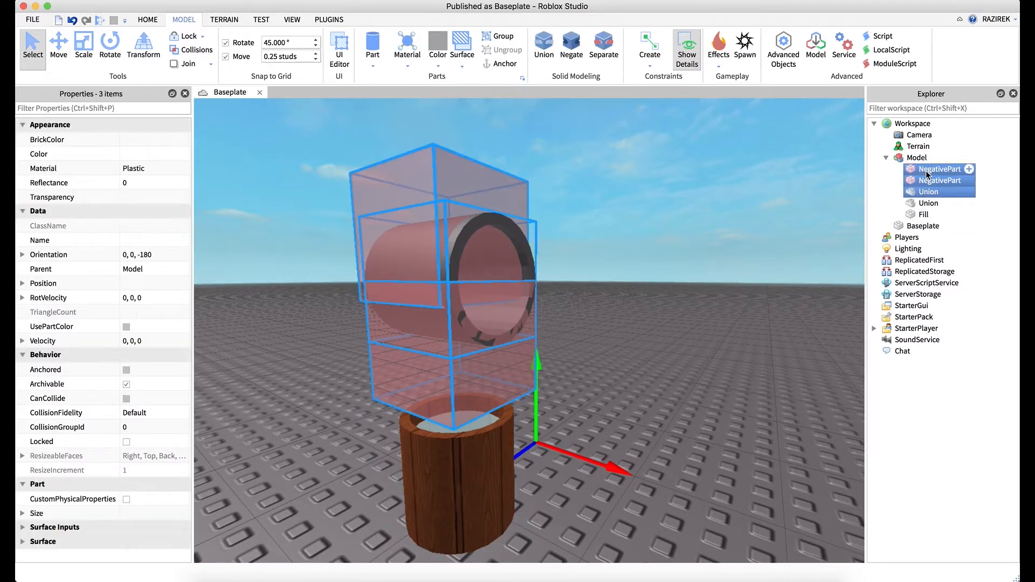
pyautogui.click(544, 44)
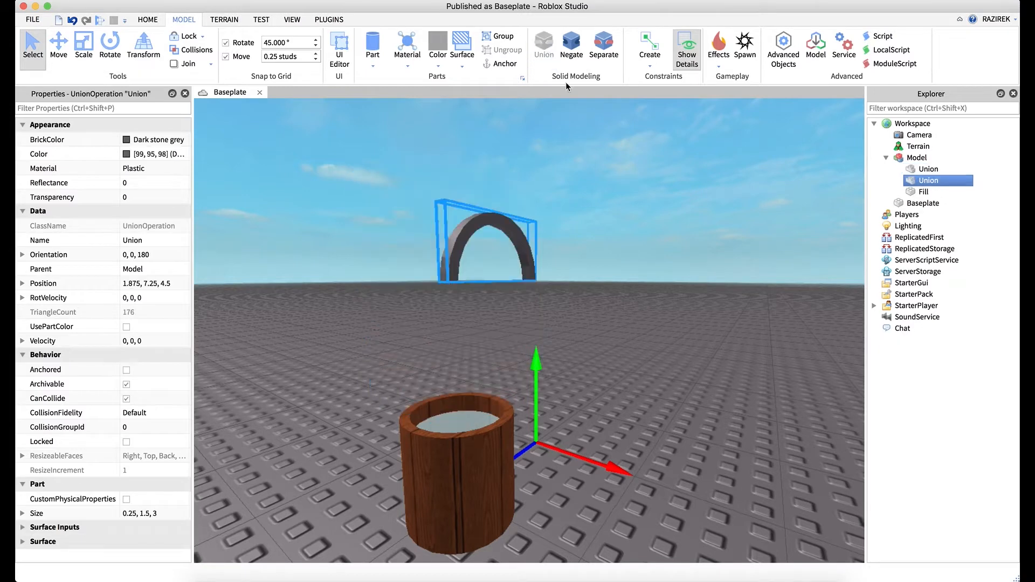
# Move the grey arch down to Y position 3.75 and along X until it sits centred on the cup's rim
pyautogui.click(58, 45)
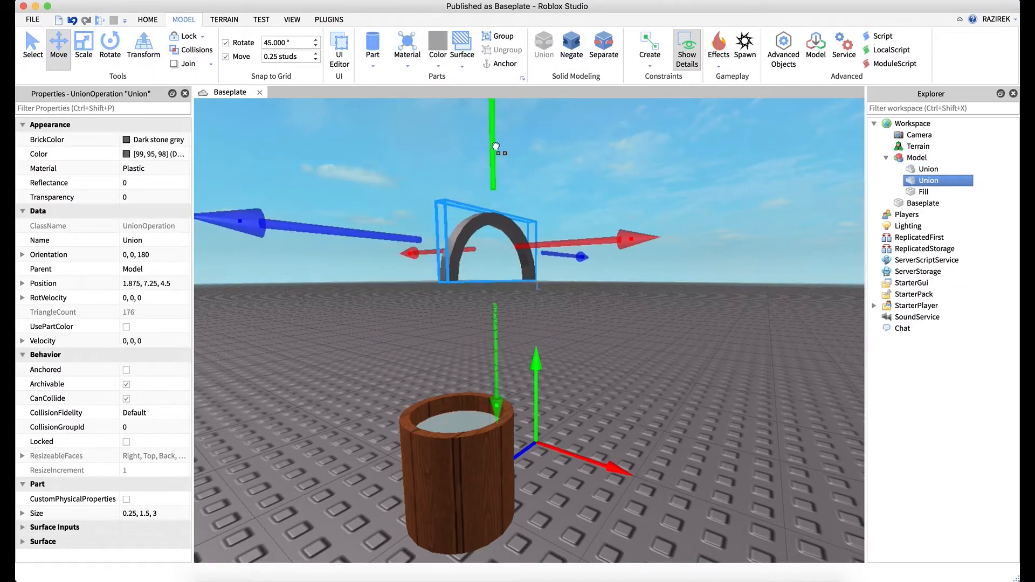
pyautogui.moveTo(496, 147); pyautogui.dragTo(505, 300)
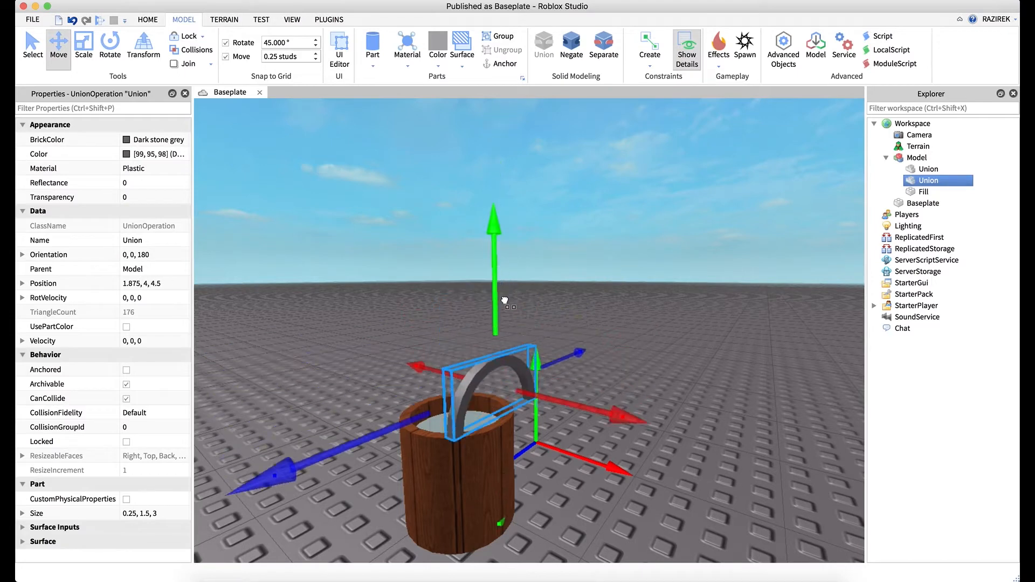
pyautogui.moveTo(603, 405); pyautogui.dragTo(547, 398)
pyautogui.moveTo(451, 261); pyautogui.dragTo(458, 274)
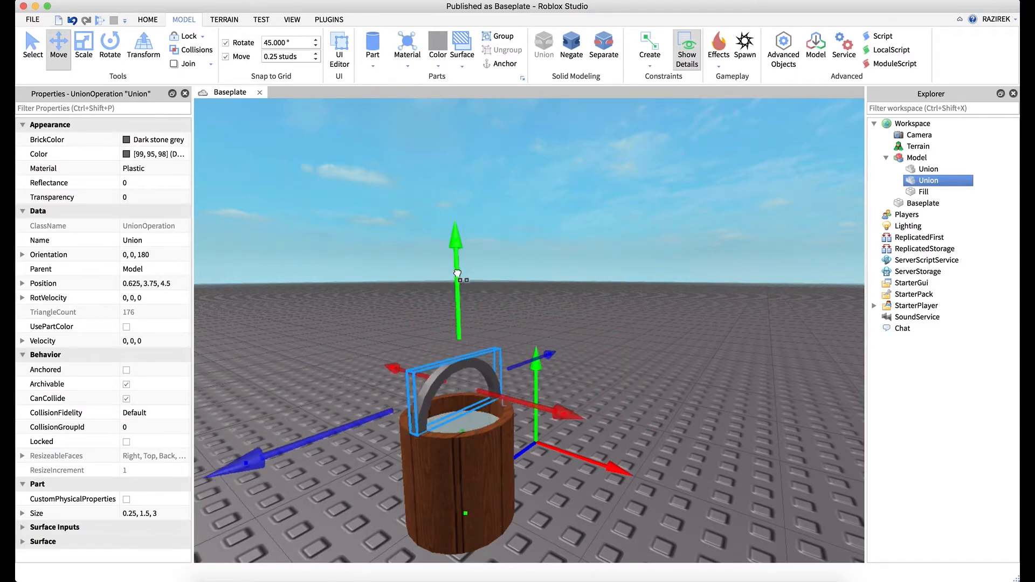
pyautogui.press('s')
pyautogui.moveTo(508, 291); pyautogui.dragTo(508, 292, button='right')
pyautogui.press('a')
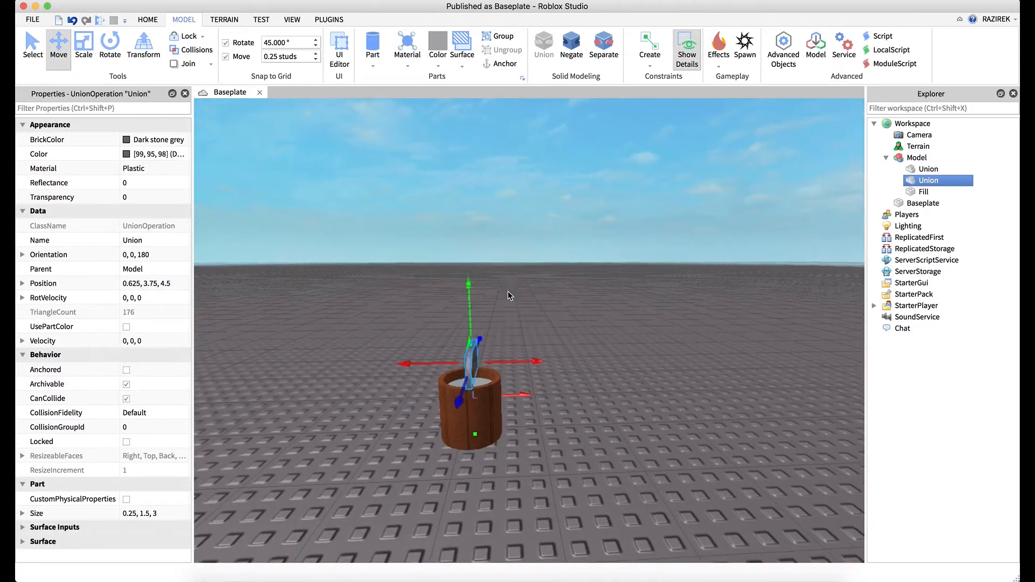
pyautogui.moveTo(522, 364); pyautogui.dragTo(516, 363)
# Examine the cup and its arched handle from several sides and distances, checking how they line up
pyautogui.press('w')
pyautogui.press('d')
pyautogui.moveTo(514, 313); pyautogui.dragTo(537, 308, button='right')
pyautogui.click(608, 303)
pyautogui.press('d')
pyautogui.press('w')
pyautogui.press('a')
pyautogui.press('q')
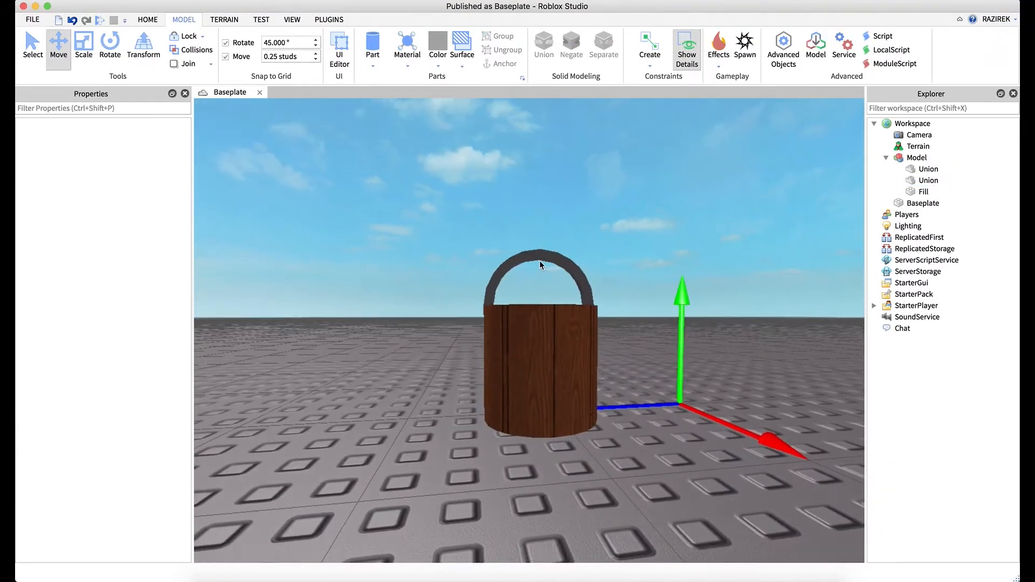
pyautogui.moveTo(575, 273); pyautogui.dragTo(574, 273, button='right')
pyautogui.press('e')
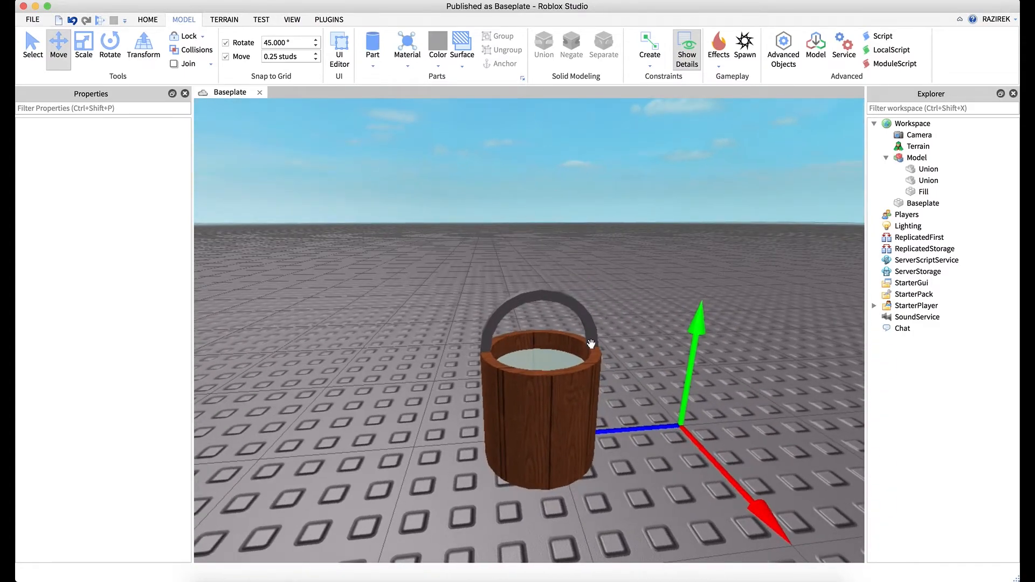
pyautogui.moveTo(600, 279); pyautogui.dragTo(601, 280, button='right')
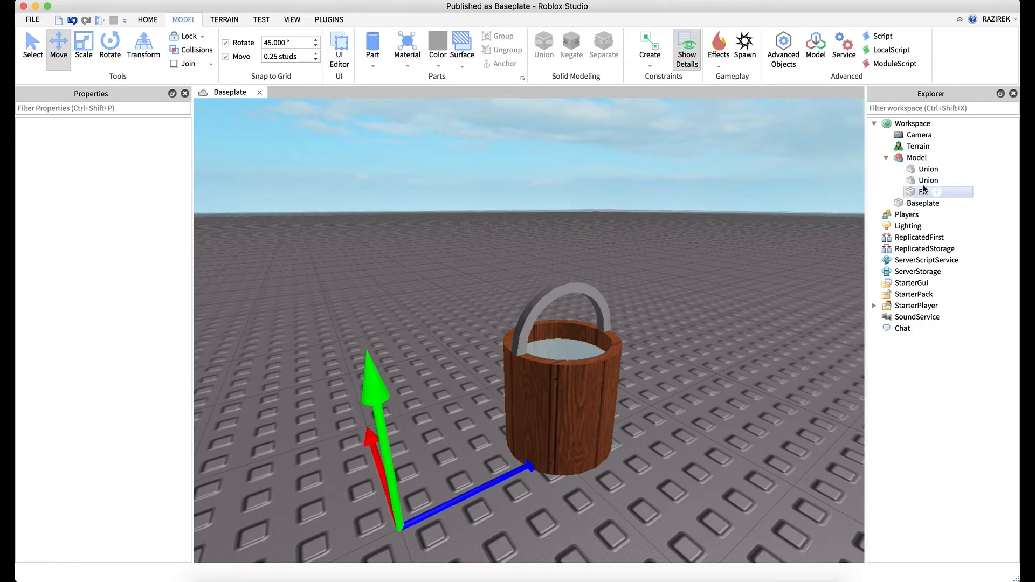
pyautogui.click(912, 160)
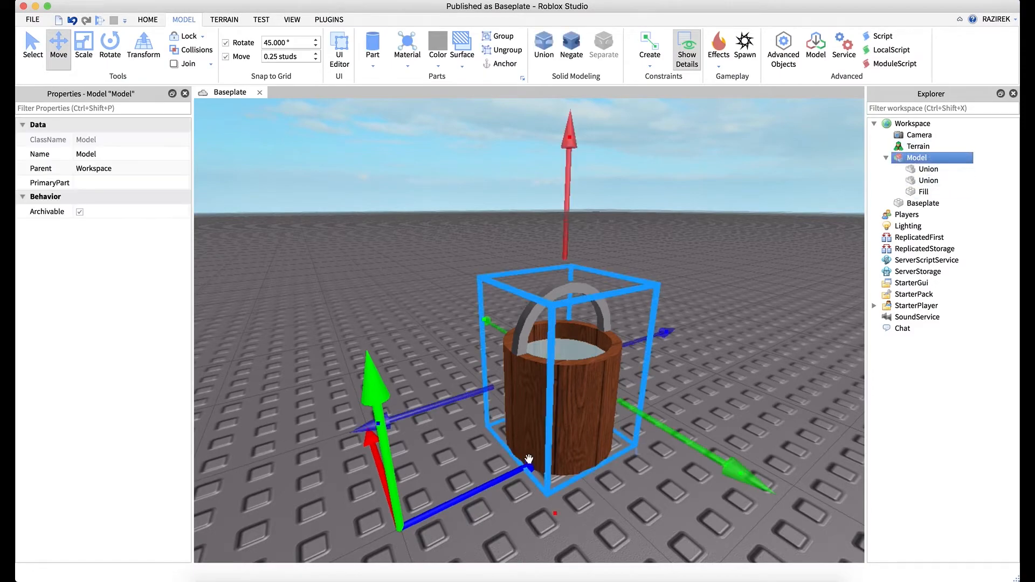
pyautogui.moveTo(645, 344); pyautogui.dragTo(646, 346, button='right')
pyautogui.click(668, 322)
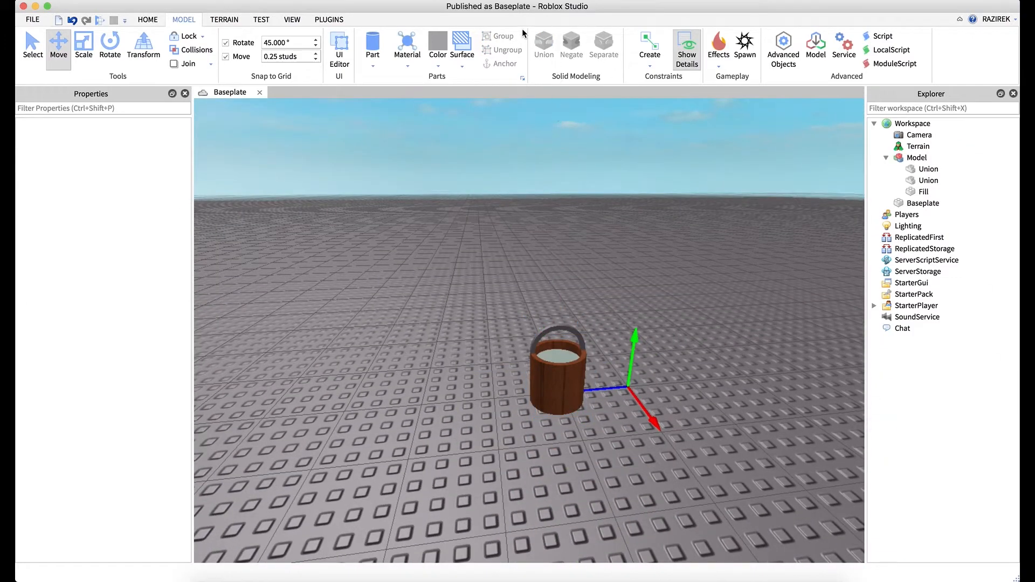
pyautogui.moveTo(593, 202); pyautogui.dragTo(591, 205, button='right')
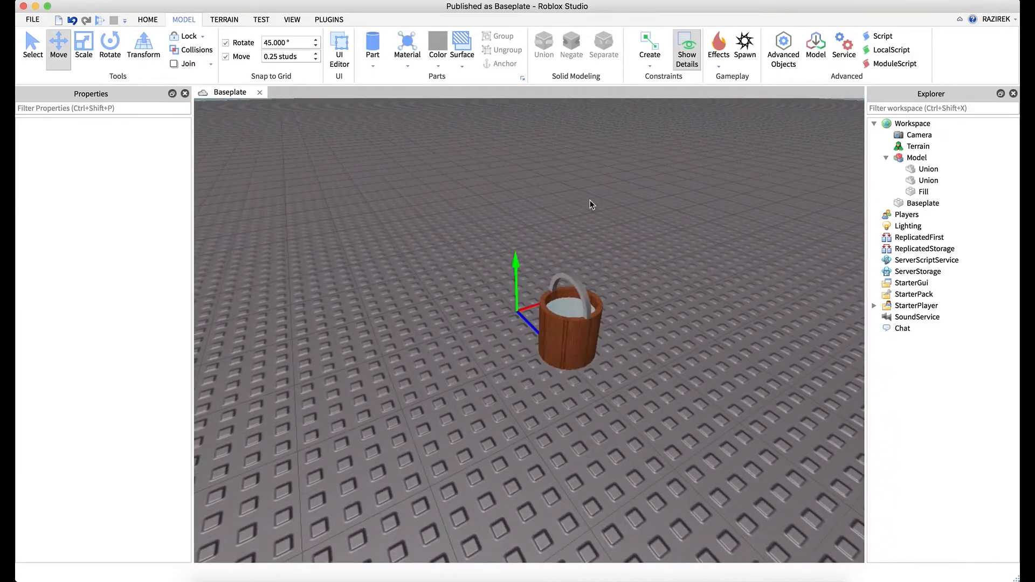
# Insert a wedge part on an empty area of the baseplate away from the bucket
pyautogui.click(382, 68)
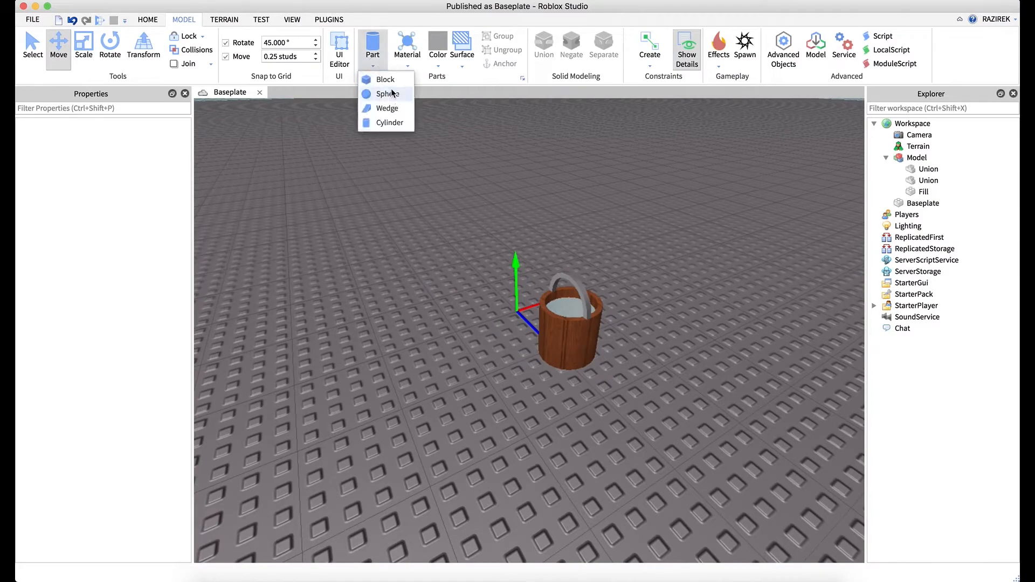
pyautogui.click(649, 227)
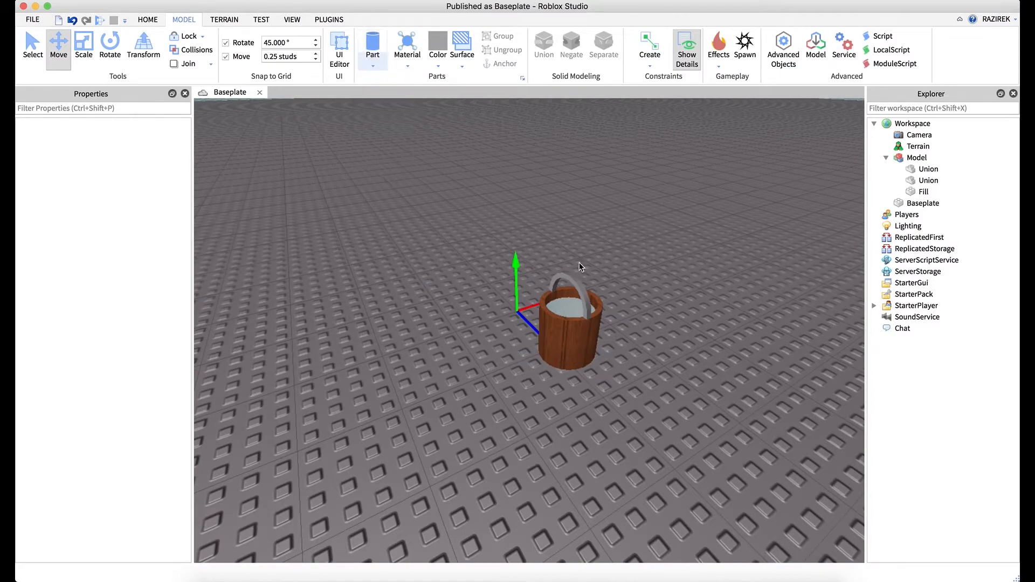
pyautogui.moveTo(594, 269); pyautogui.dragTo(595, 265, button='right')
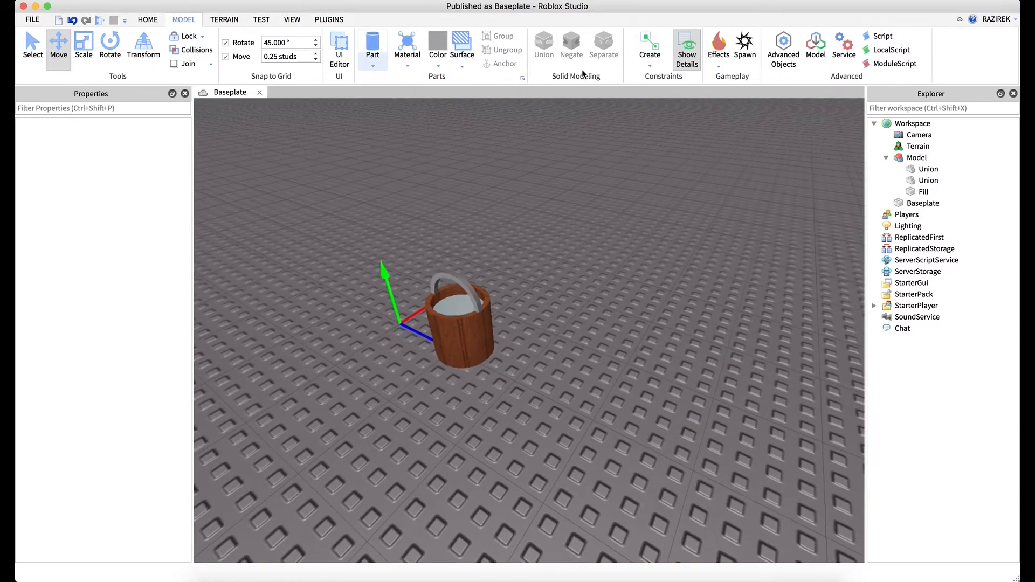
pyautogui.moveTo(517, 291); pyautogui.dragTo(520, 290, button='right')
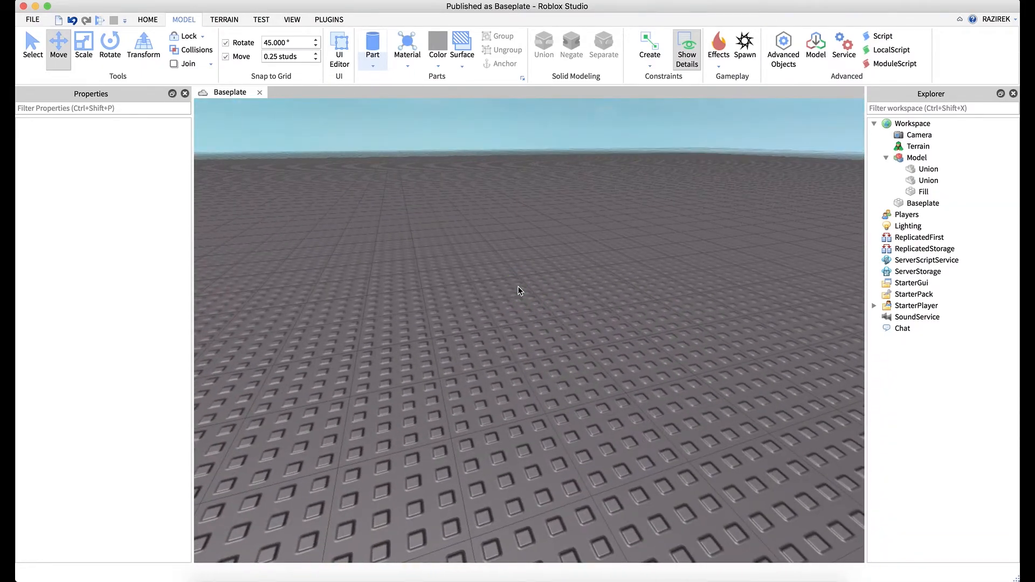
pyautogui.click(375, 65)
pyautogui.click(376, 109)
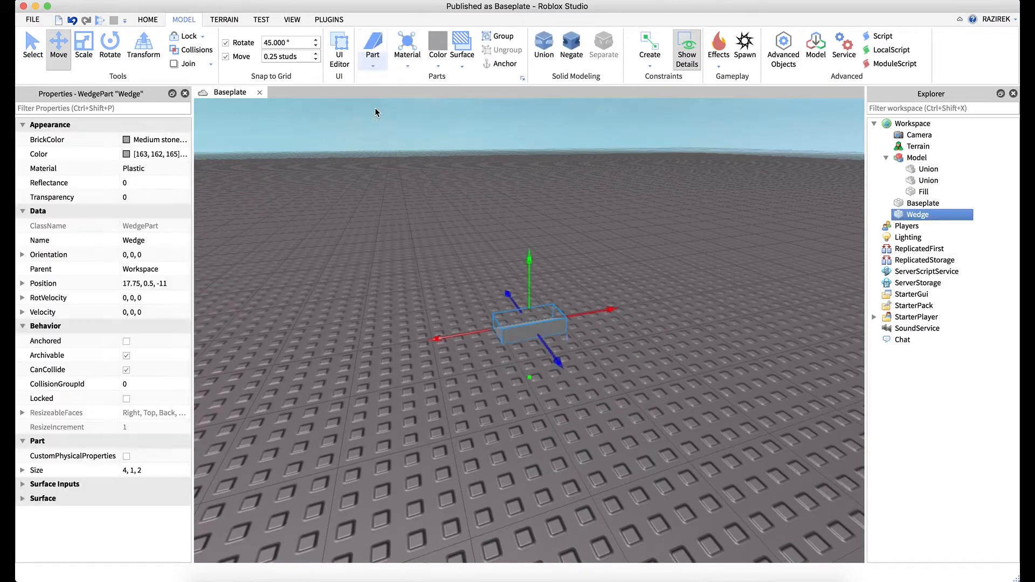
# Set the move snap to 1 stud and scale the wedge to a size of 1, 5, 8
pyautogui.moveTo(532, 346); pyautogui.dragTo(532, 346, button='right')
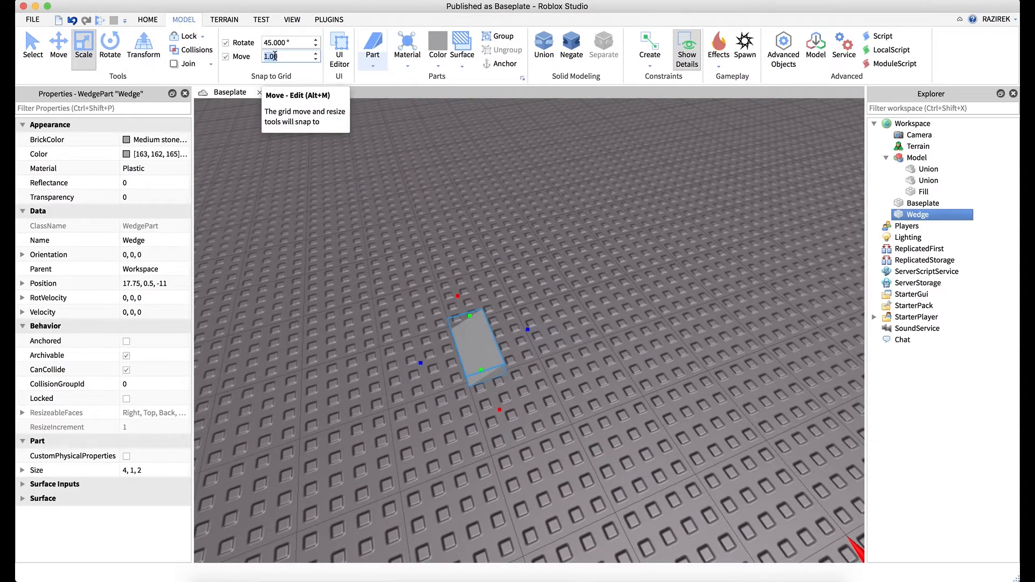
pyautogui.moveTo(528, 328); pyautogui.dragTo(616, 324)
pyautogui.moveTo(561, 388); pyautogui.dragTo(548, 371)
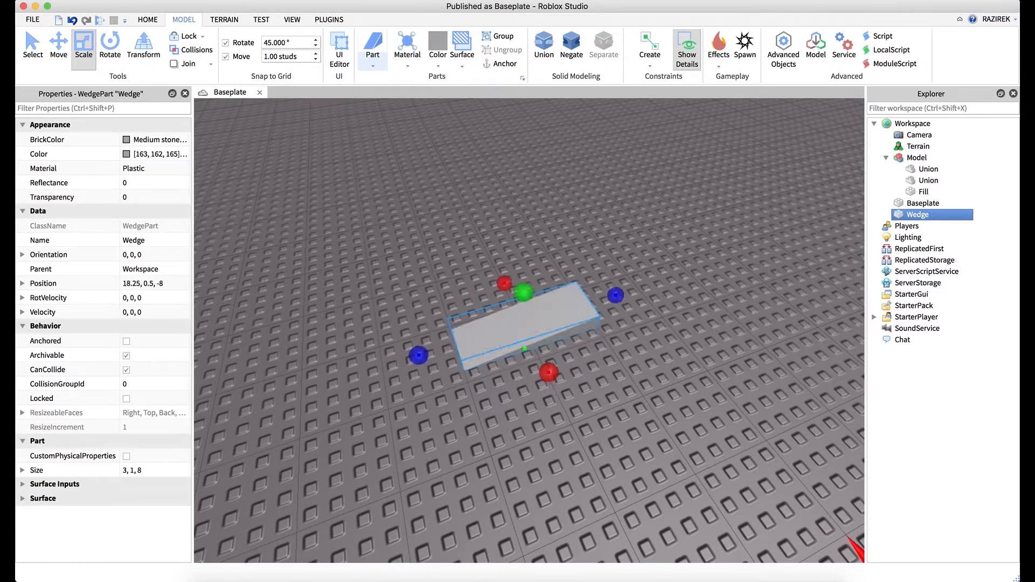
pyautogui.moveTo(525, 292); pyautogui.dragTo(518, 219)
pyautogui.moveTo(541, 333); pyautogui.dragTo(535, 319)
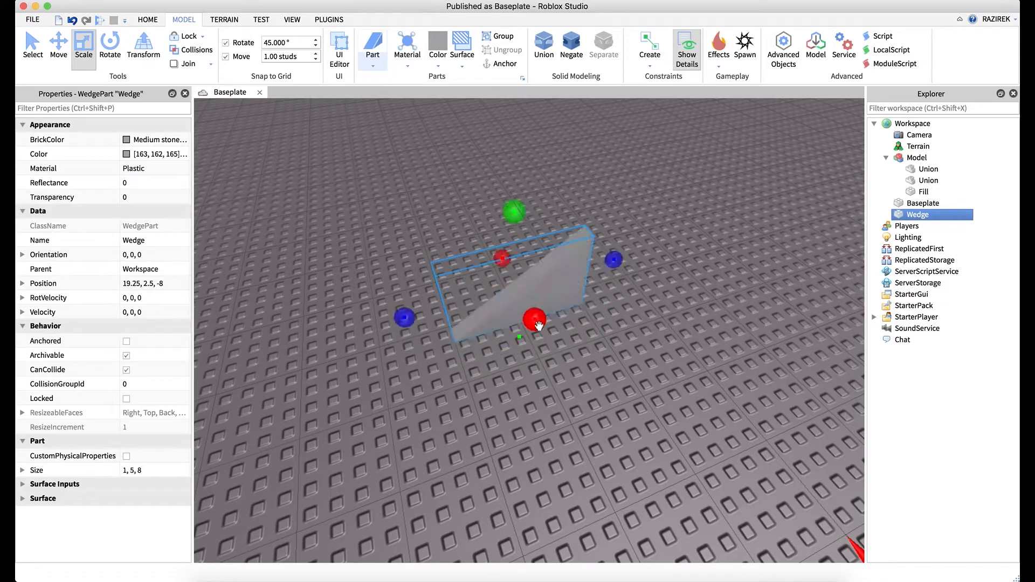
# Enlarge the wedge's thickness and height to a size of 4, 6, 8
pyautogui.moveTo(571, 357); pyautogui.dragTo(577, 361, button='right')
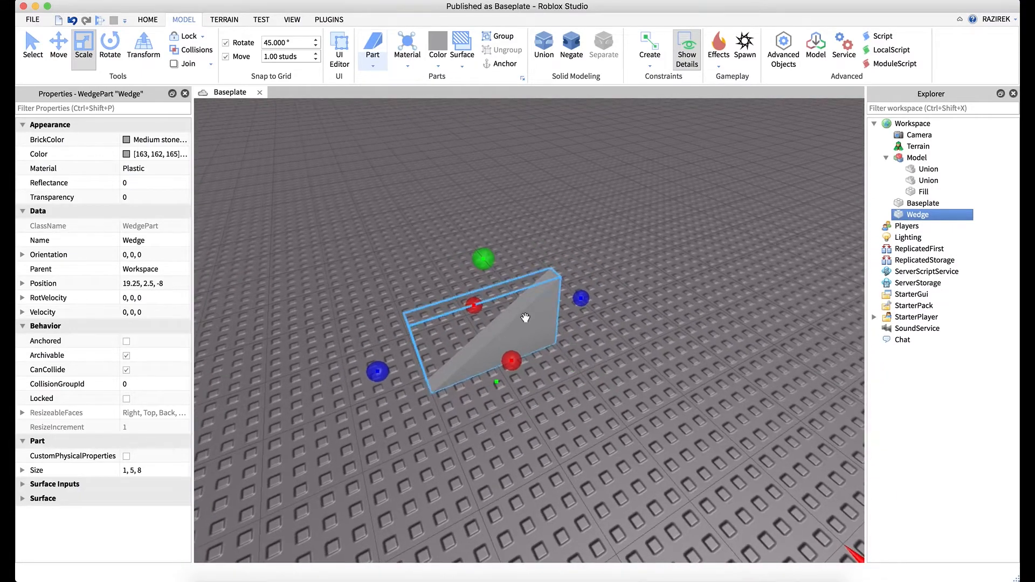
pyautogui.moveTo(484, 258); pyautogui.dragTo(480, 237)
pyautogui.moveTo(578, 289)
pyautogui.mouseDown()
pyautogui.moveTo(601, 282)
pyautogui.moveTo(582, 292)
pyautogui.mouseUp()
pyautogui.moveTo(523, 354); pyautogui.dragTo(554, 398)
pyautogui.moveTo(609, 361); pyautogui.dragTo(603, 366, button='right')
pyautogui.click(619, 377)
pyautogui.click(586, 355)
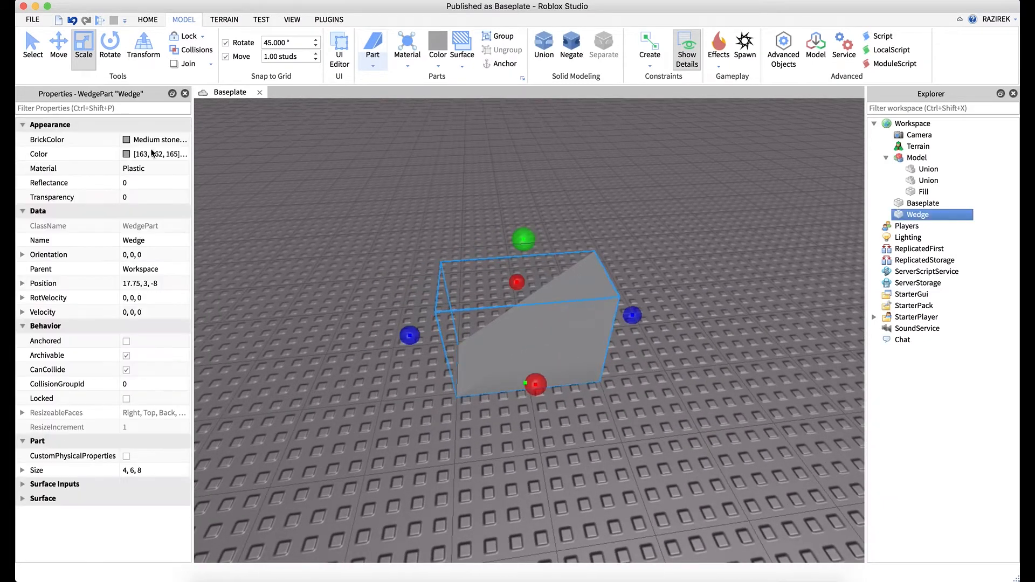
# Set the wedge's BrickColor to Pastel yellow and deselect it
pyautogui.click(129, 139)
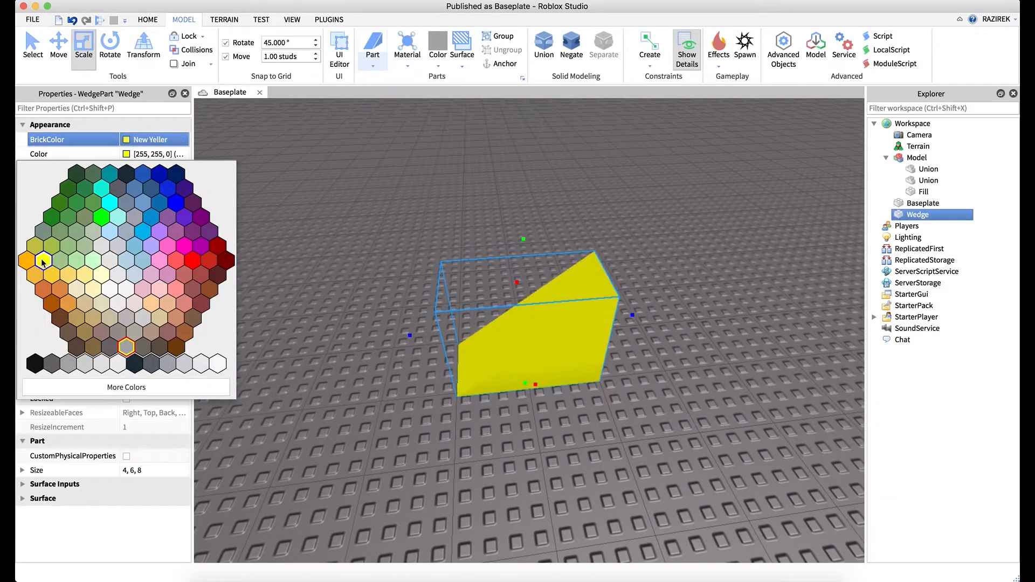
pyautogui.click(98, 278)
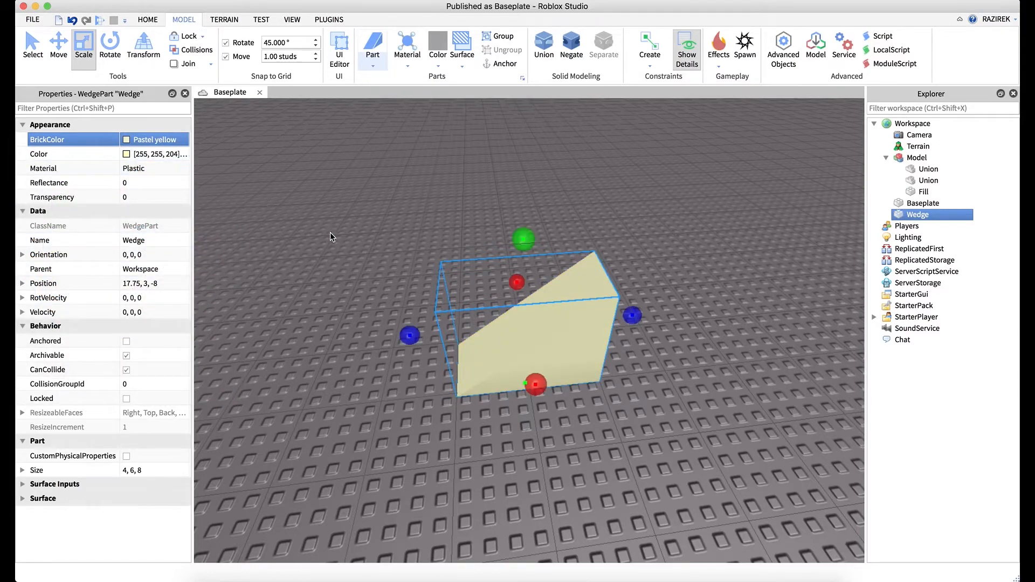
pyautogui.moveTo(330, 233); pyautogui.dragTo(330, 233, button='right')
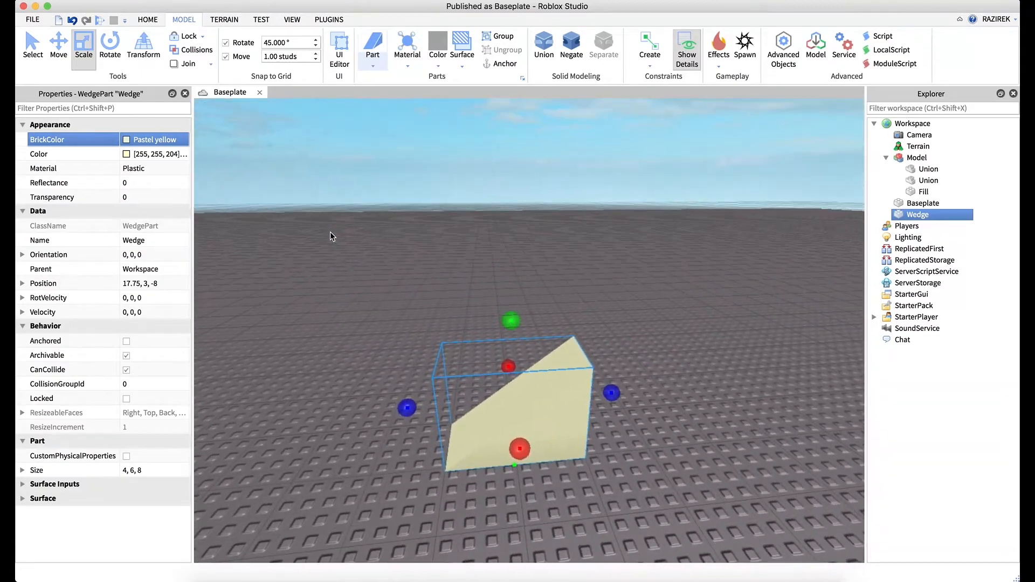
pyautogui.click(353, 167)
# Insert a cylinder beside the yellow wedge and scale it to a size of 6, 3, 3
pyautogui.moveTo(407, 109); pyautogui.dragTo(426, 209, button='right')
pyautogui.click(376, 70)
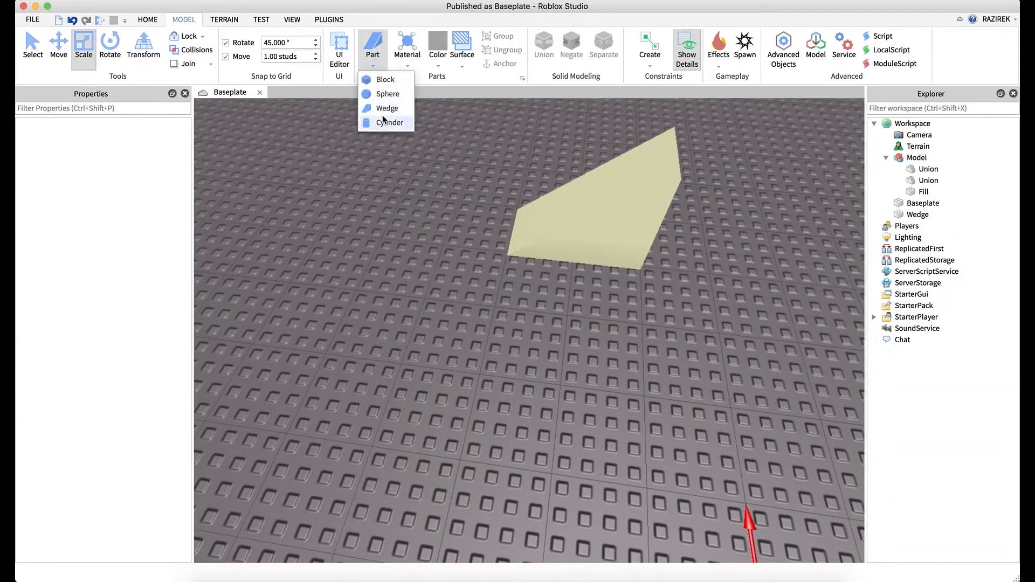
pyautogui.click(384, 118)
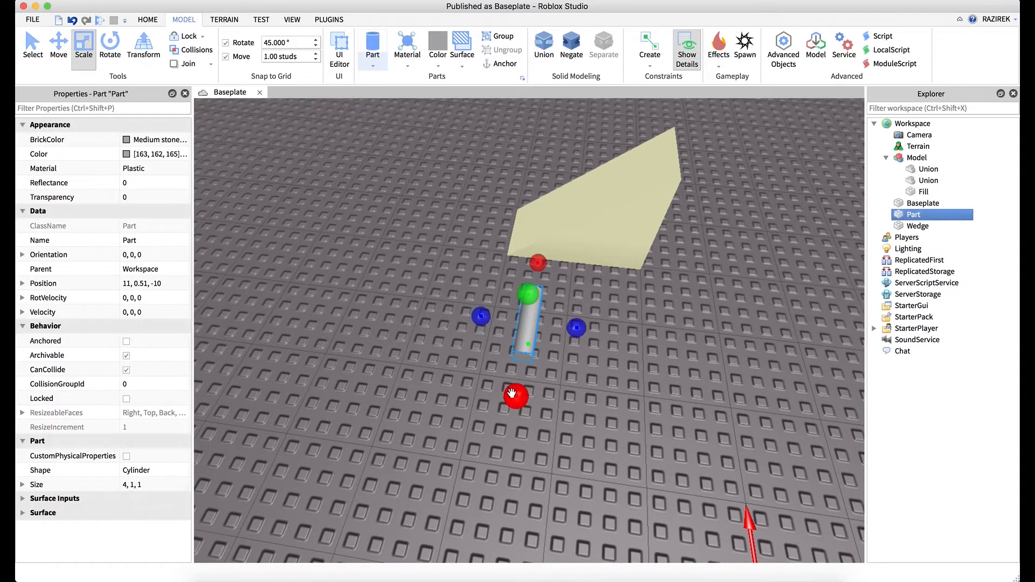
pyautogui.moveTo(512, 393); pyautogui.dragTo(508, 442)
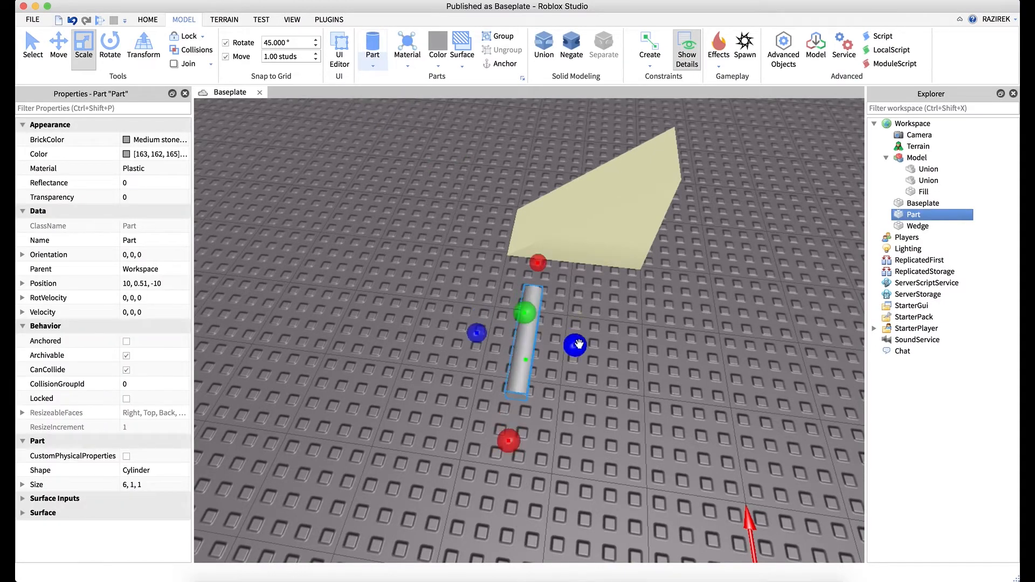
pyautogui.moveTo(578, 344); pyautogui.dragTo(616, 351)
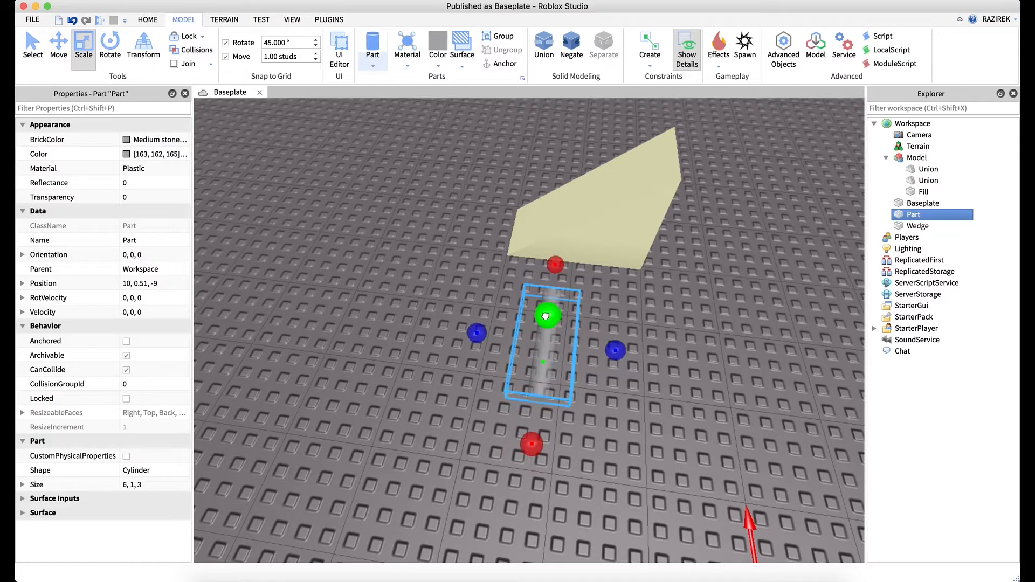
pyautogui.moveTo(546, 317); pyautogui.dragTo(549, 288)
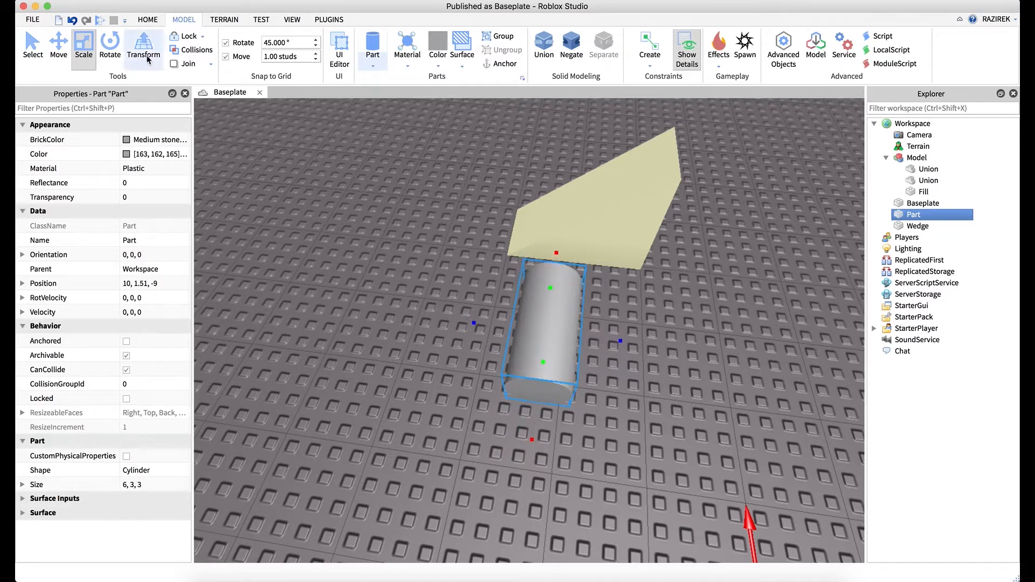
# Rotate the cylinder to an orientation of 0, 0, -135
pyautogui.click(110, 46)
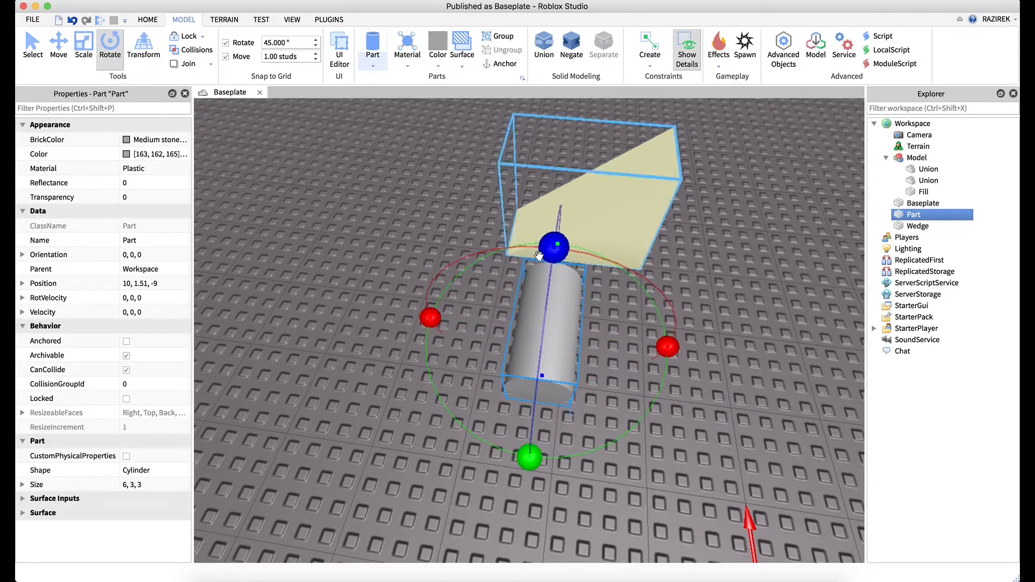
pyautogui.moveTo(530, 456); pyautogui.dragTo(557, 258)
pyautogui.moveTo(559, 276); pyautogui.dragTo(611, 271, button='right')
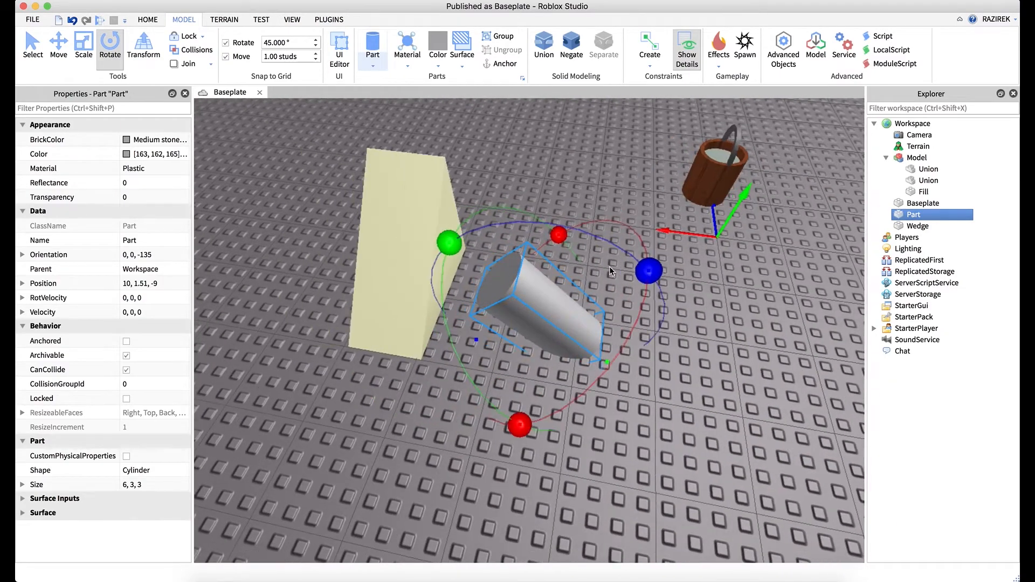
# Rotate the cylinder upright to an orientation of 0, 0, -90 and move it into the wedge's low end at 17, 0.51, -10
pyautogui.moveTo(661, 269); pyautogui.dragTo(691, 358)
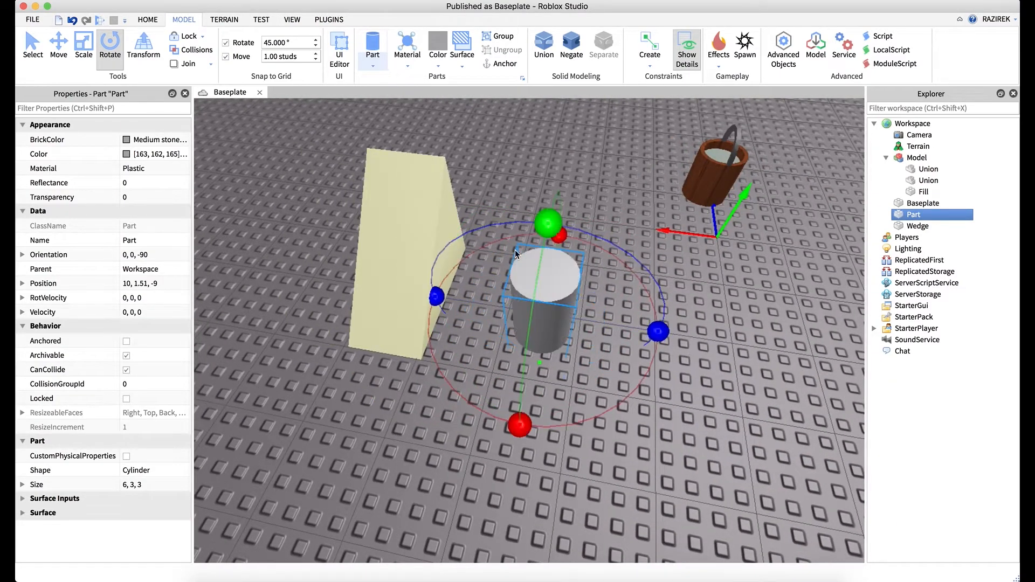
pyautogui.click(120, 66)
pyautogui.click(60, 46)
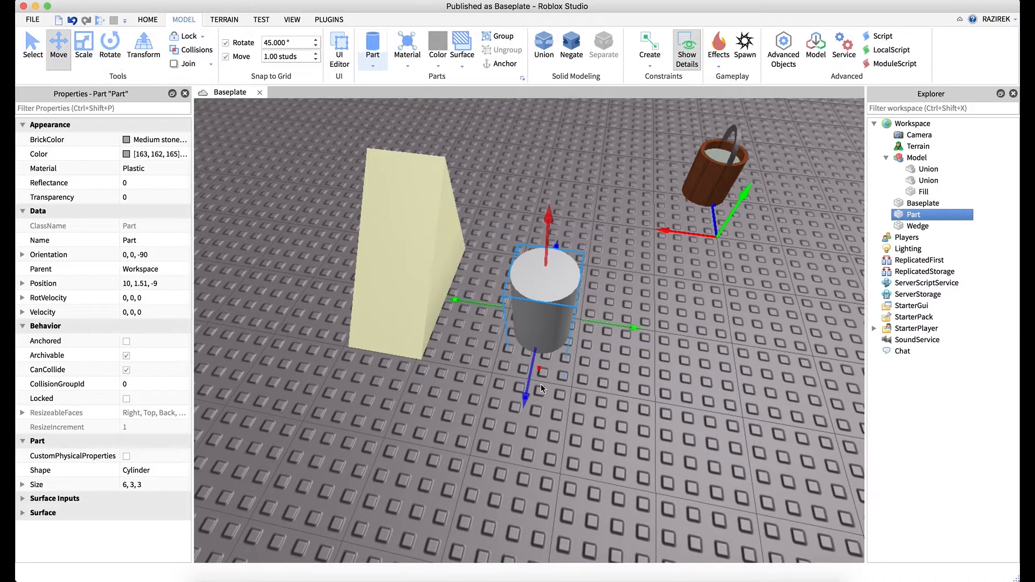
pyautogui.moveTo(633, 327); pyautogui.dragTo(366, 327)
pyautogui.moveTo(380, 369); pyautogui.dragTo(368, 386)
pyautogui.moveTo(353, 213); pyautogui.dragTo(366, 245)
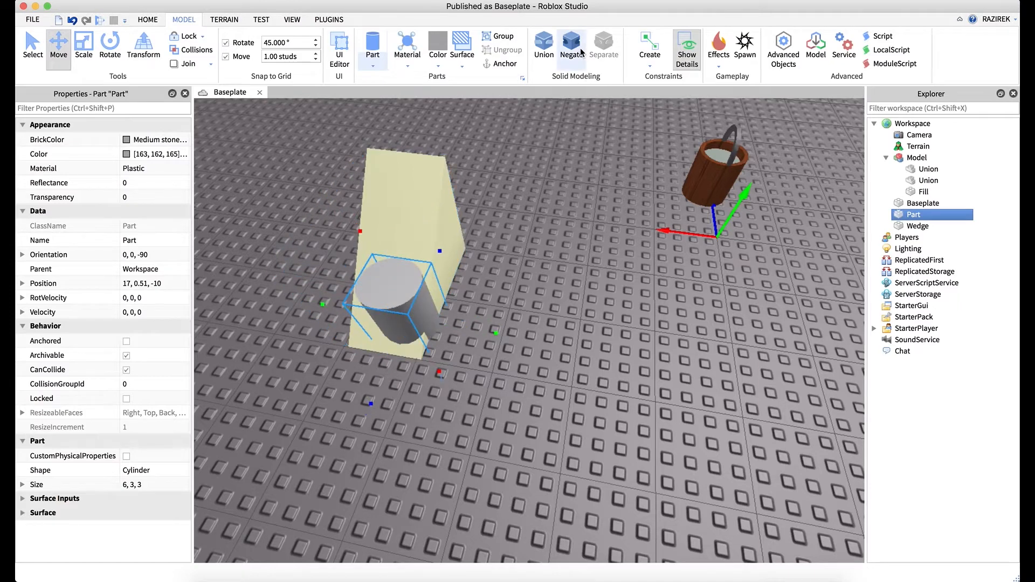
# Negate the cylinder, then rotate a duplicate of it to an orientation of 0, 0, 0
pyautogui.click(571, 48)
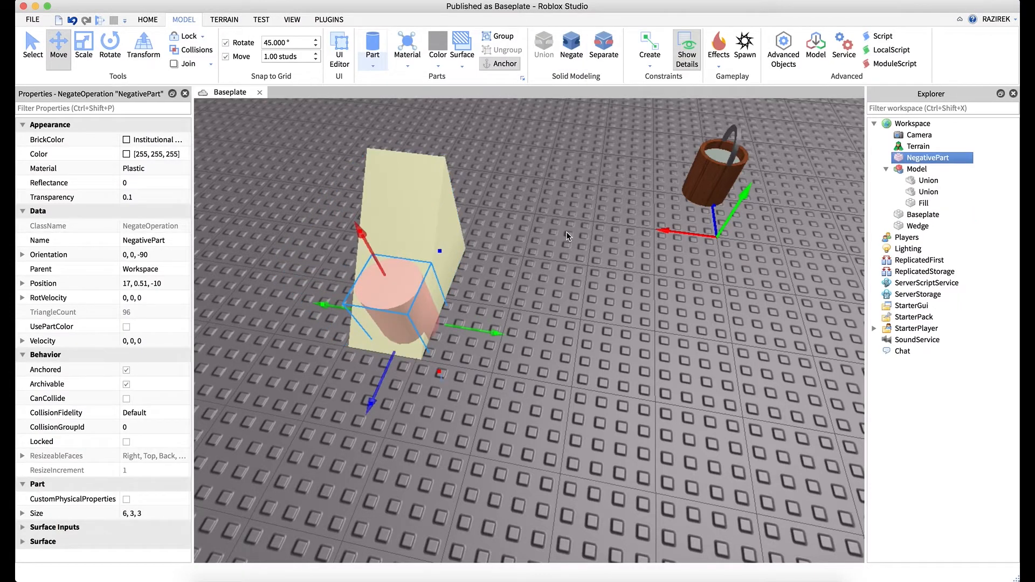
pyautogui.hotkey('ctrl', 'd')
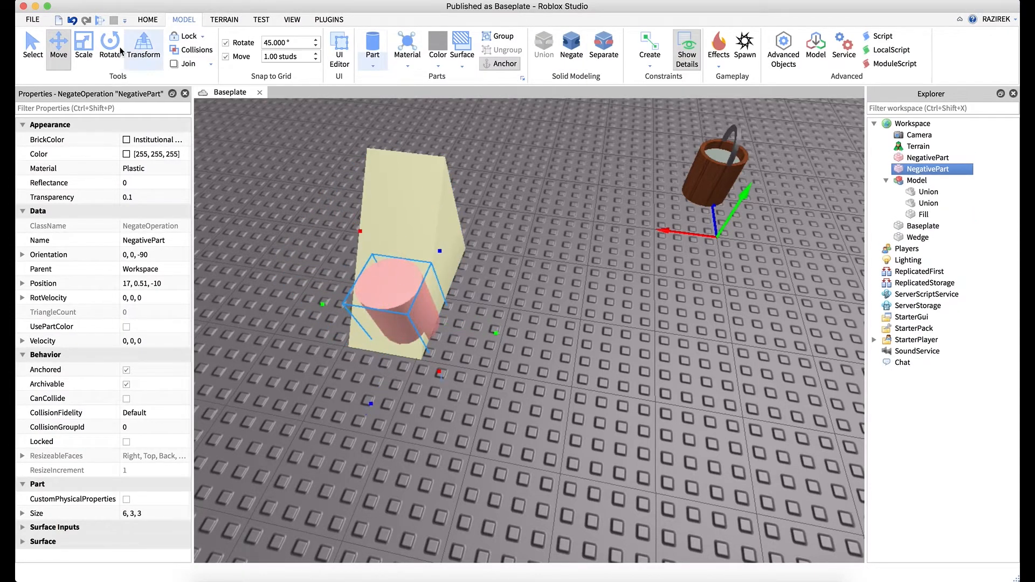
pyautogui.click(102, 49)
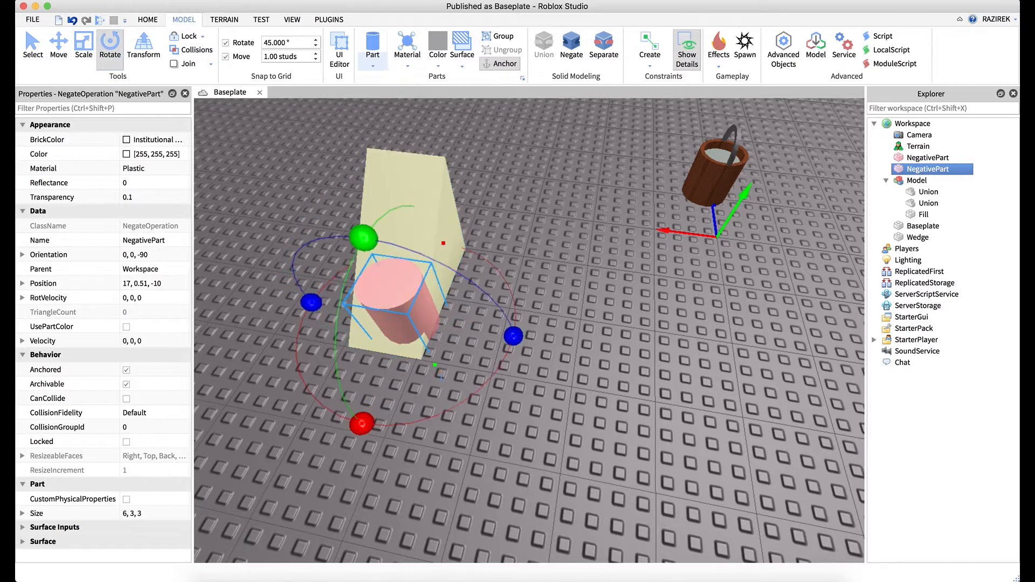
pyautogui.moveTo(312, 303); pyautogui.dragTo(388, 244)
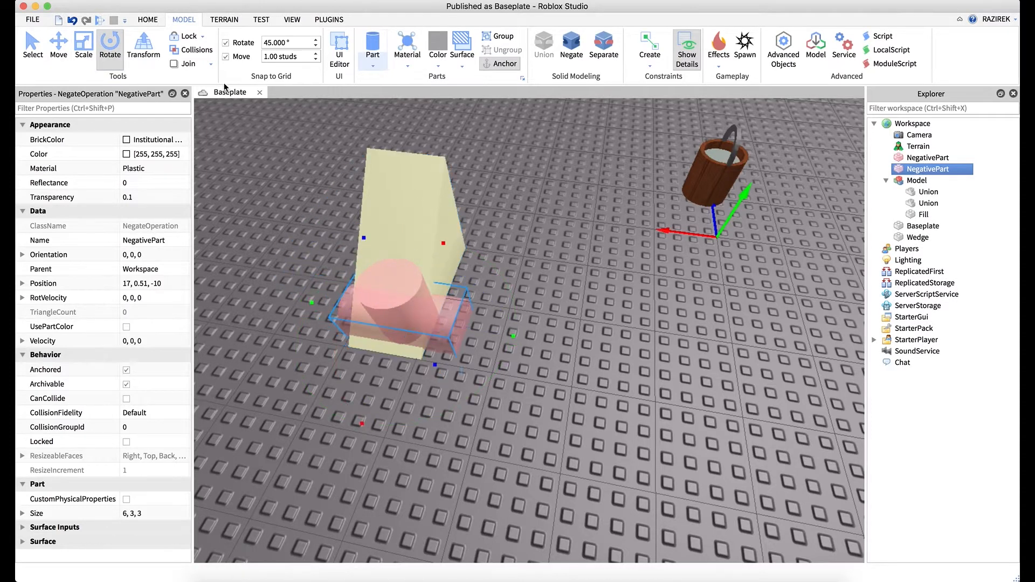
# Move the horizontal negative cylinder through the wedge's taller part to position 18, 2.51, -5
pyautogui.click(84, 48)
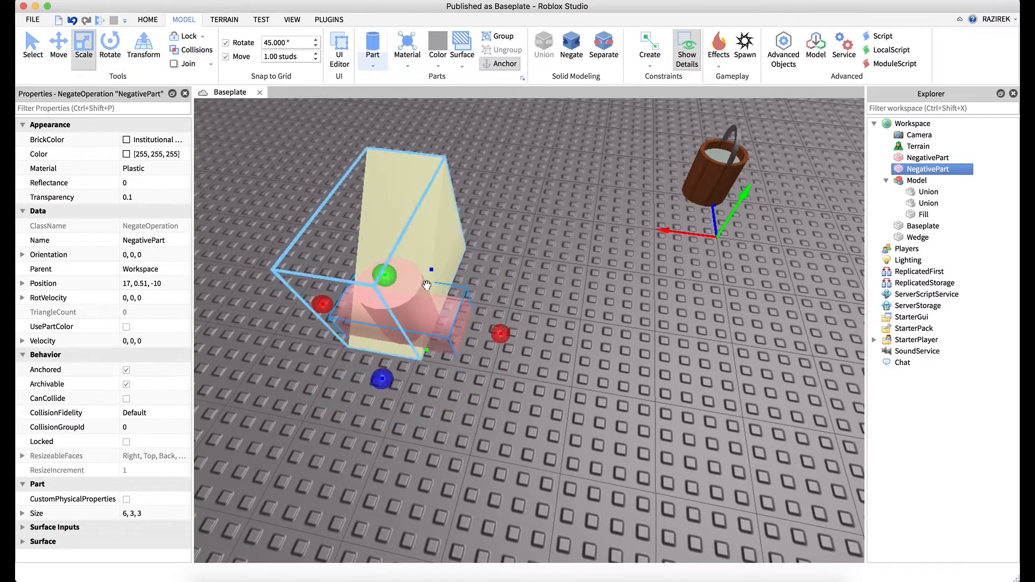
pyautogui.click(59, 47)
pyautogui.moveTo(370, 407); pyautogui.dragTo(401, 336)
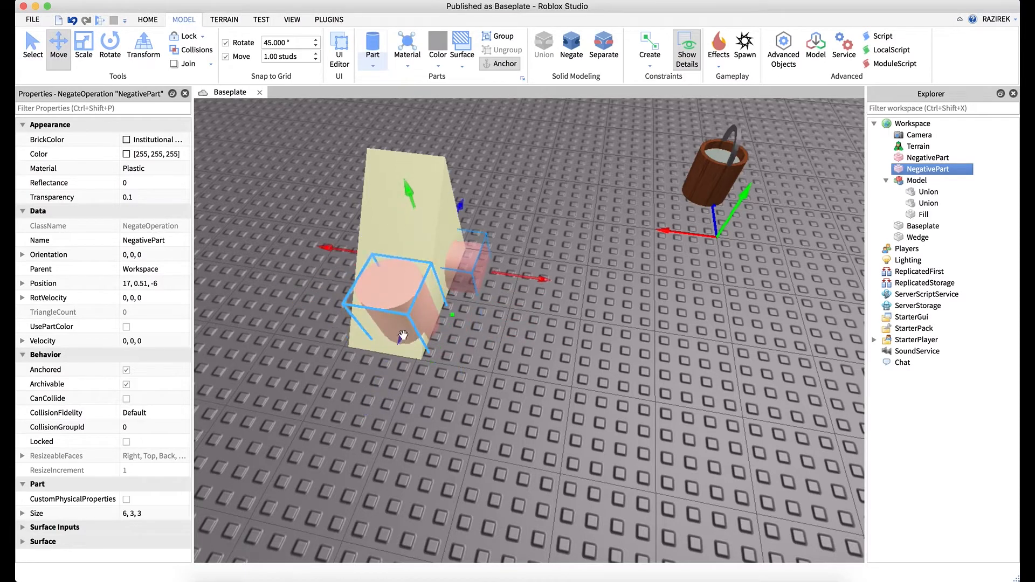
pyautogui.moveTo(410, 197); pyautogui.dragTo(402, 159)
pyautogui.moveTo(400, 291); pyautogui.dragTo(401, 275)
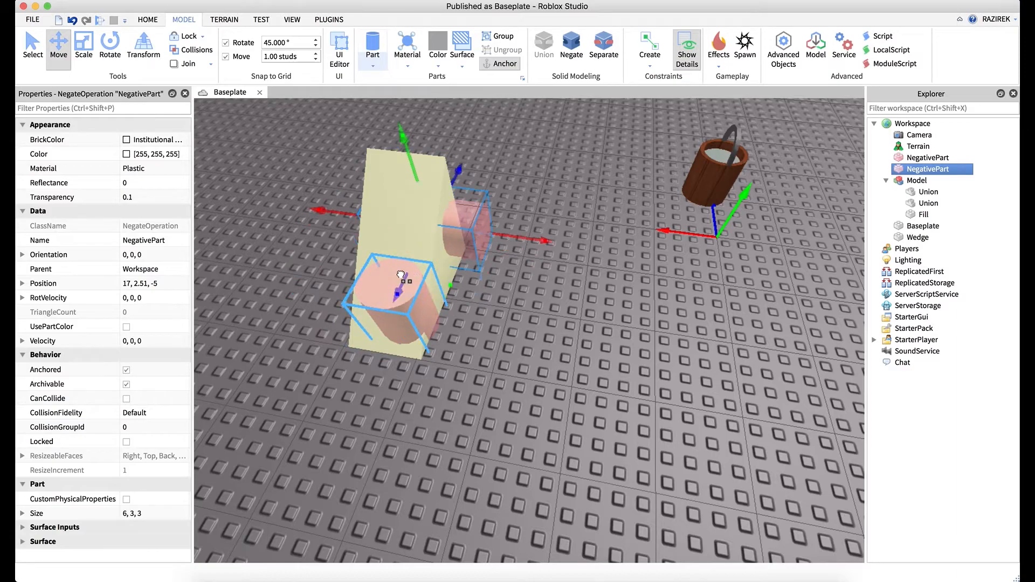
pyautogui.moveTo(572, 312); pyautogui.dragTo(566, 301, button='right')
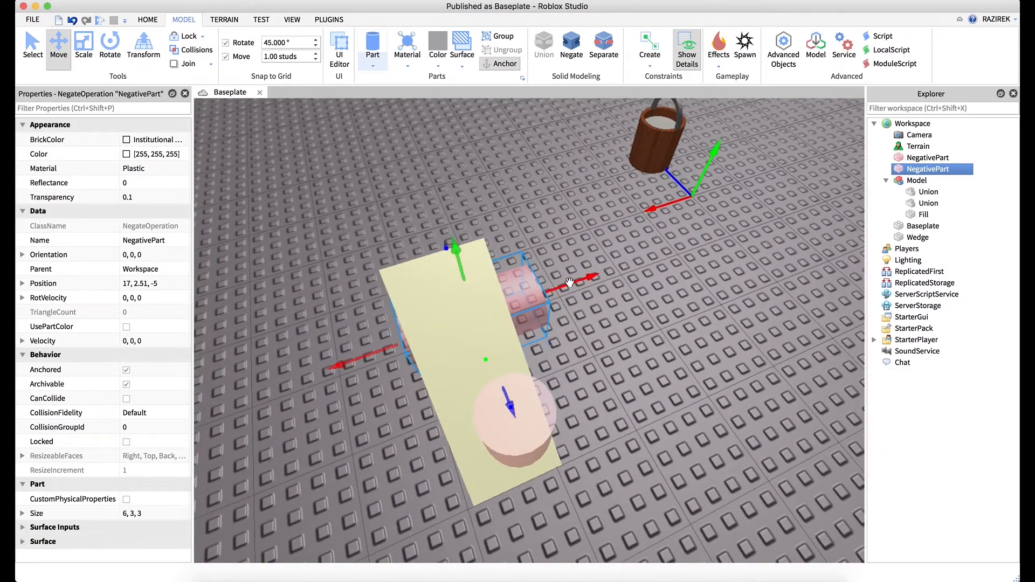
pyautogui.moveTo(570, 282); pyautogui.dragTo(559, 287)
pyautogui.moveTo(587, 333); pyautogui.dragTo(586, 334, button='right')
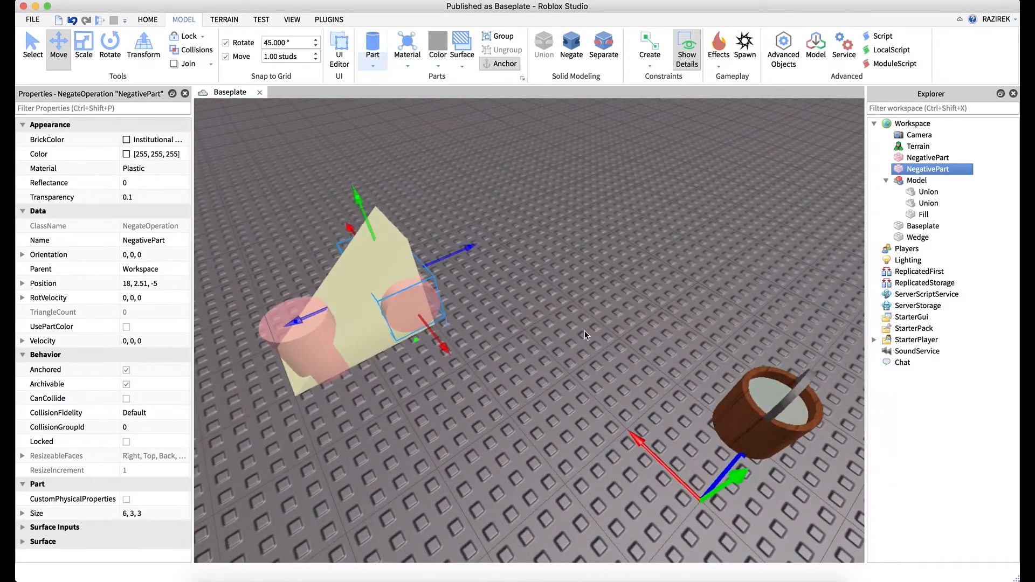
# Duplicate the horizontal negative cylinder and place the copy upright at orientation 0, 0, 90 and position 18, 2.51, -7
pyautogui.hotkey('ctrl', 'd')
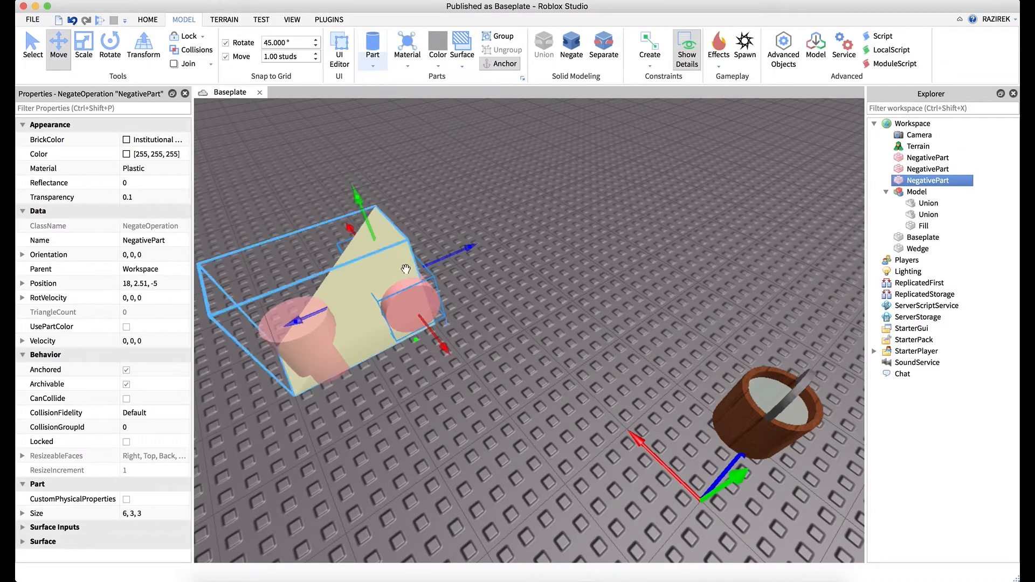
pyautogui.click(110, 45)
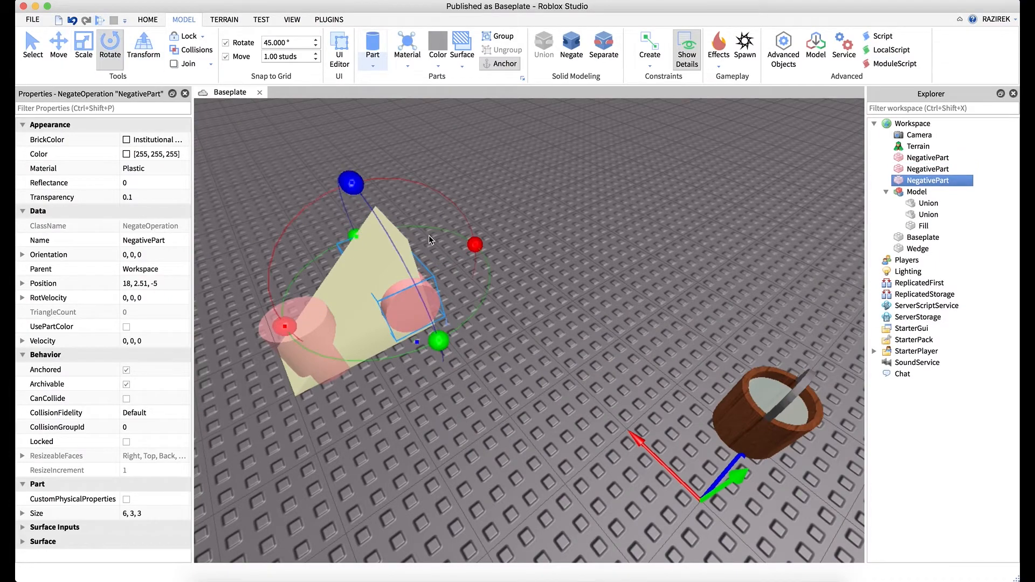
pyautogui.moveTo(428, 240); pyautogui.dragTo(429, 239, button='right')
pyautogui.moveTo(370, 239); pyautogui.dragTo(496, 361)
pyautogui.click(60, 49)
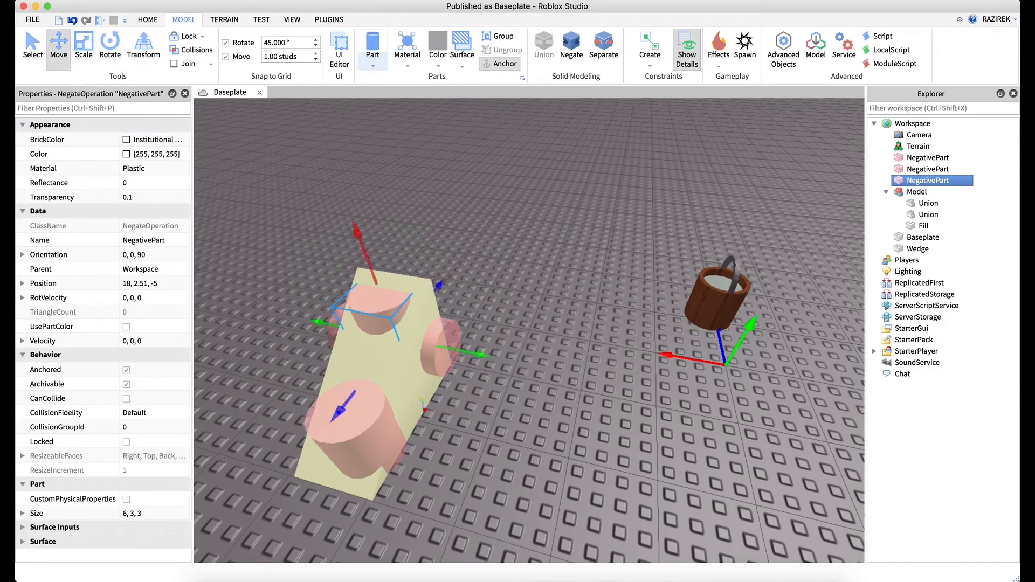
pyautogui.moveTo(439, 285); pyautogui.dragTo(426, 302)
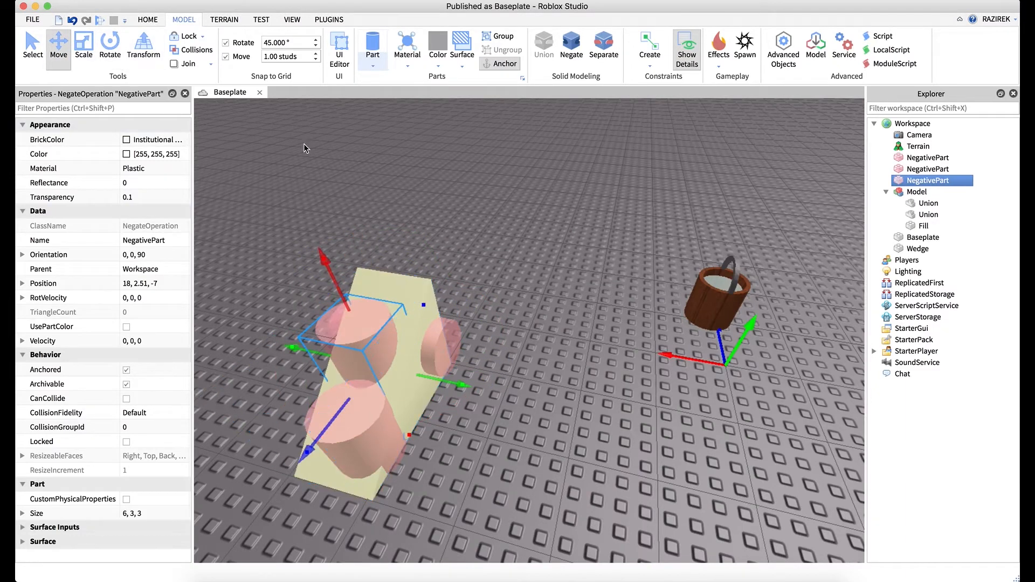
# Scale the new upright negative cylinder down to a size of 4, 2, 2
pyautogui.click(86, 47)
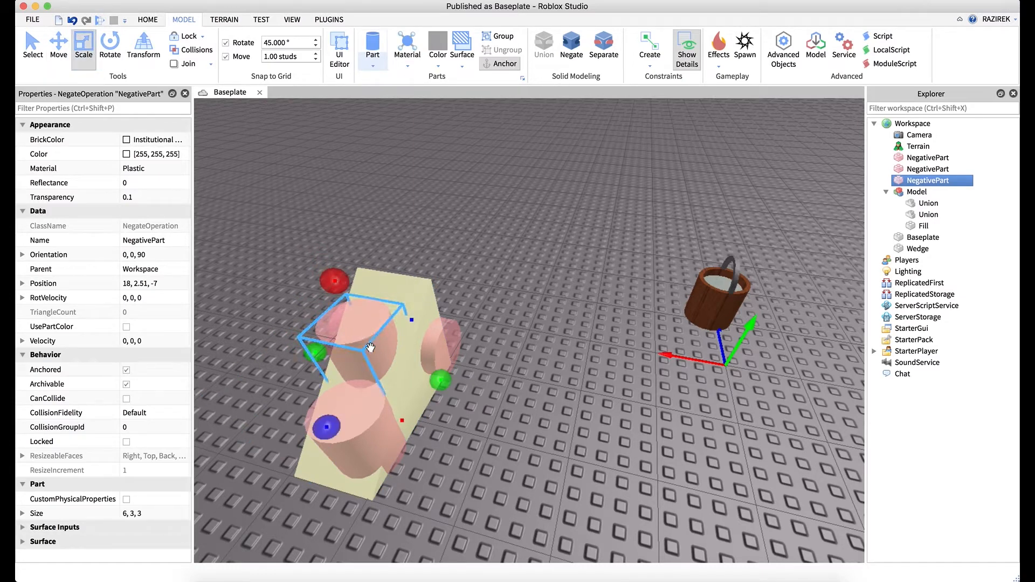
pyautogui.moveTo(371, 348); pyautogui.dragTo(463, 295, button='right')
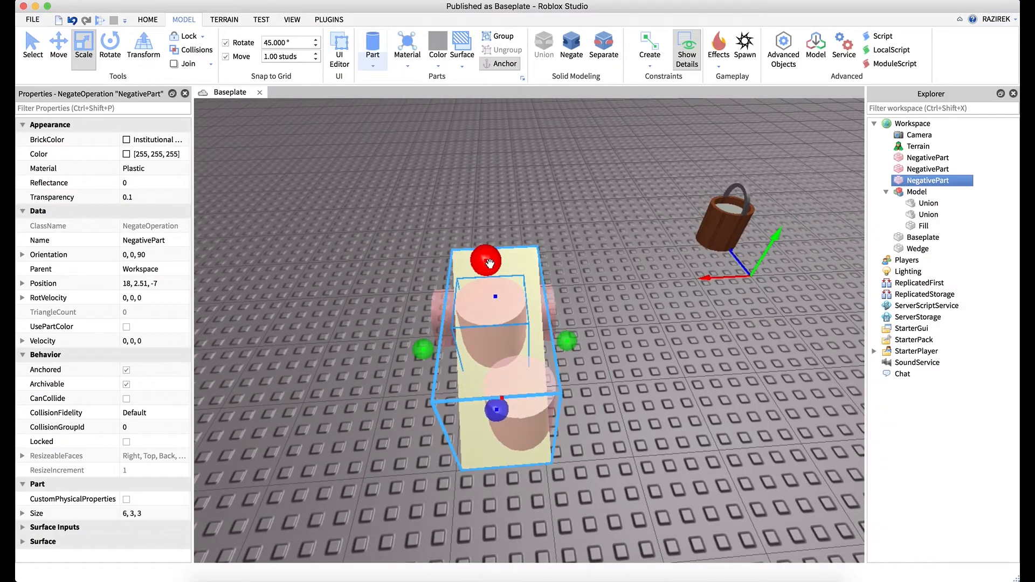
pyautogui.keyDown('shift'); pyautogui.moveTo(489, 263); pyautogui.dragTo(487, 280); pyautogui.keyUp('shift')
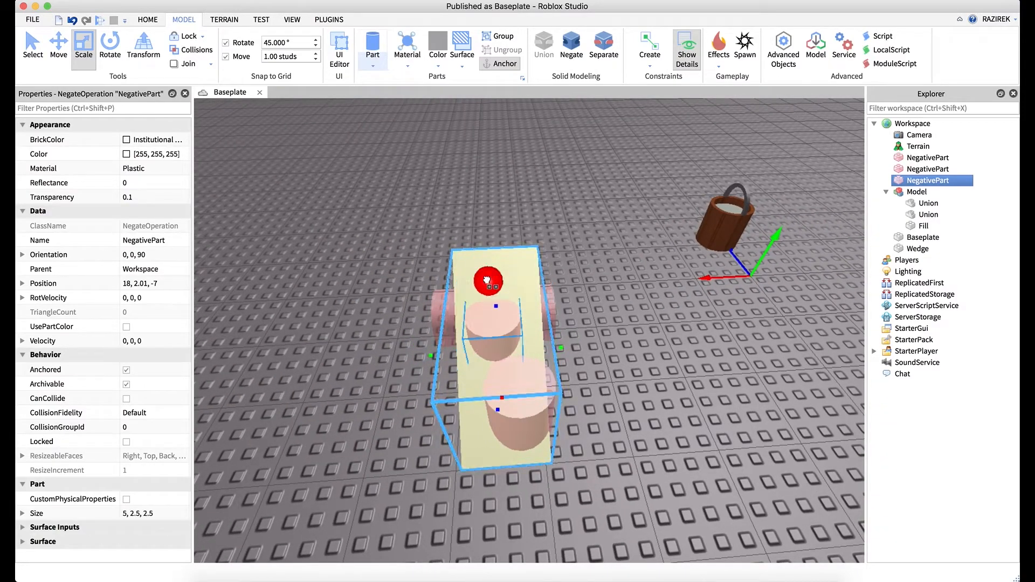
pyautogui.moveTo(487, 280); pyautogui.dragTo(467, 344, button='right')
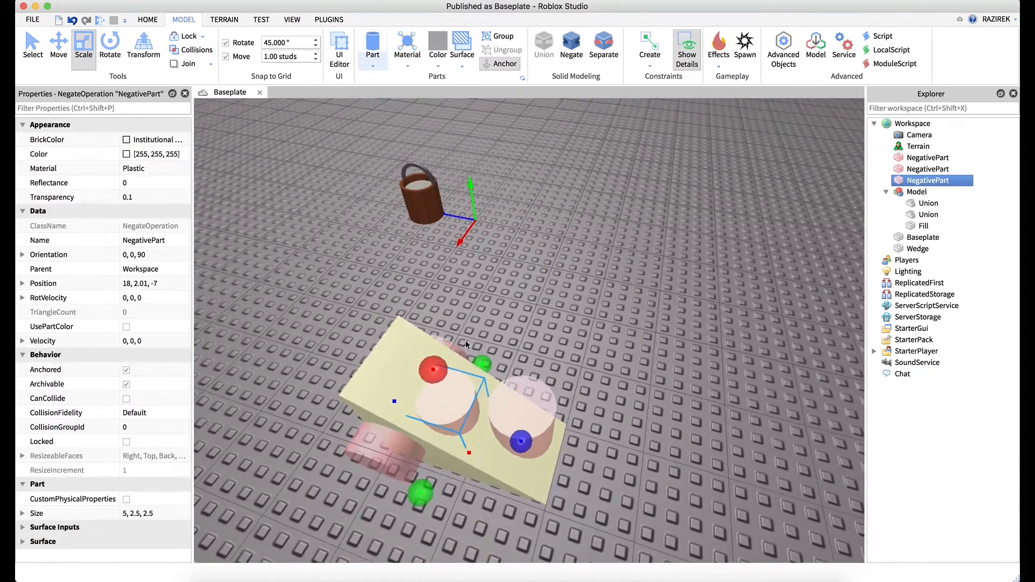
pyautogui.moveTo(442, 372)
pyautogui.keyDown('shift'); pyautogui.mouseDown()
pyautogui.moveTo(438, 388)
pyautogui.moveTo(439, 370)
pyautogui.mouseUp(); pyautogui.keyUp('shift')
# Move the small negative cylinder to the edge of the wedge's slope at position 19, 2.51, -8
pyautogui.click(63, 35)
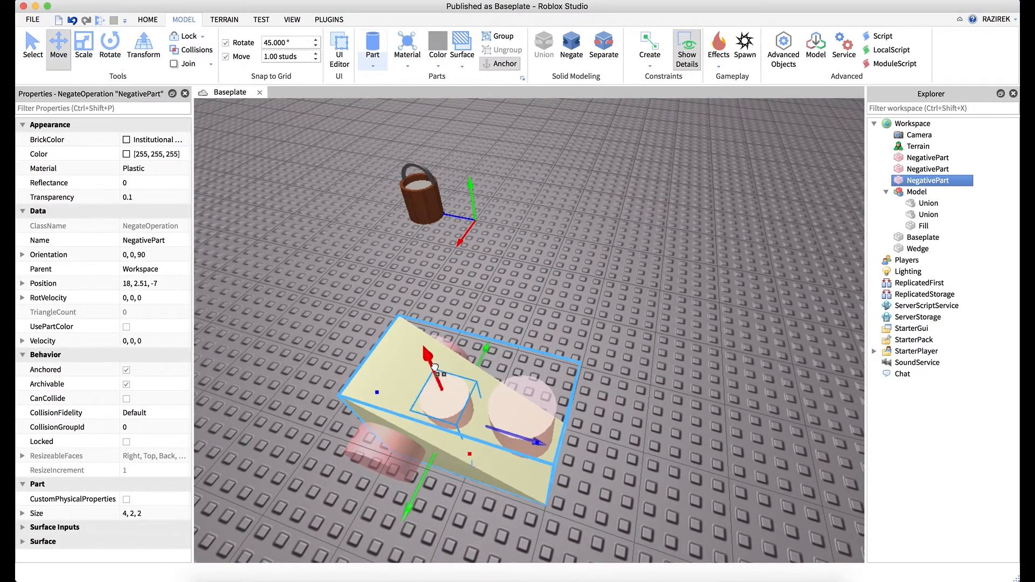
pyautogui.moveTo(438, 370); pyautogui.dragTo(453, 370, button='right')
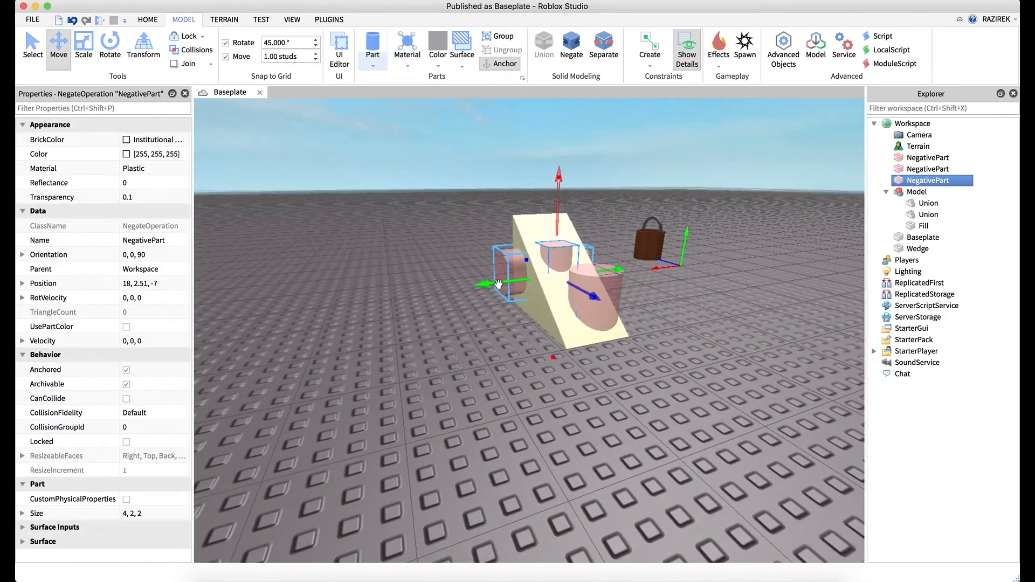
pyautogui.moveTo(486, 287); pyautogui.dragTo(472, 287)
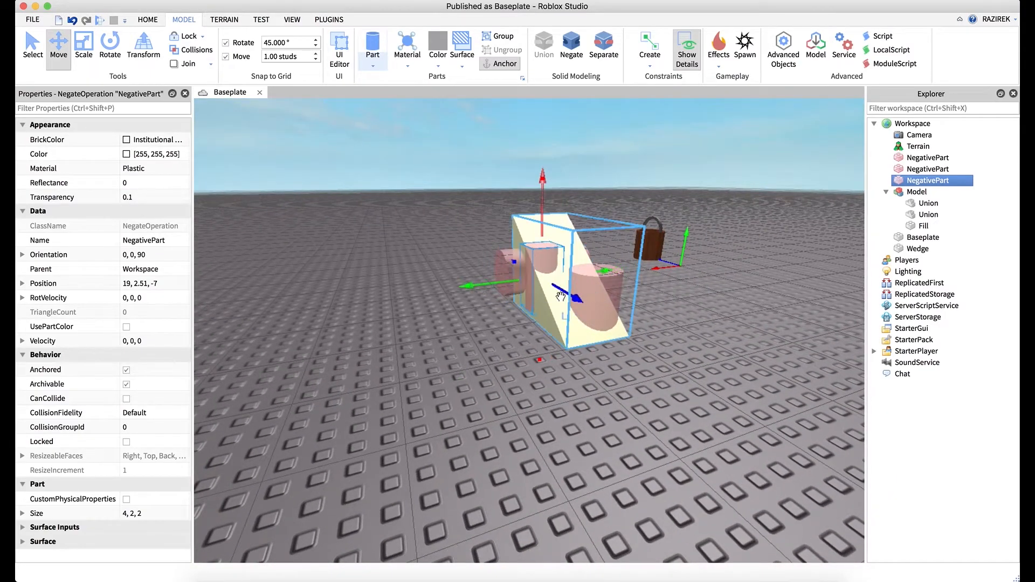
pyautogui.moveTo(568, 296); pyautogui.dragTo(579, 307)
pyautogui.moveTo(607, 324); pyautogui.dragTo(608, 325, button='right')
pyautogui.press('w')
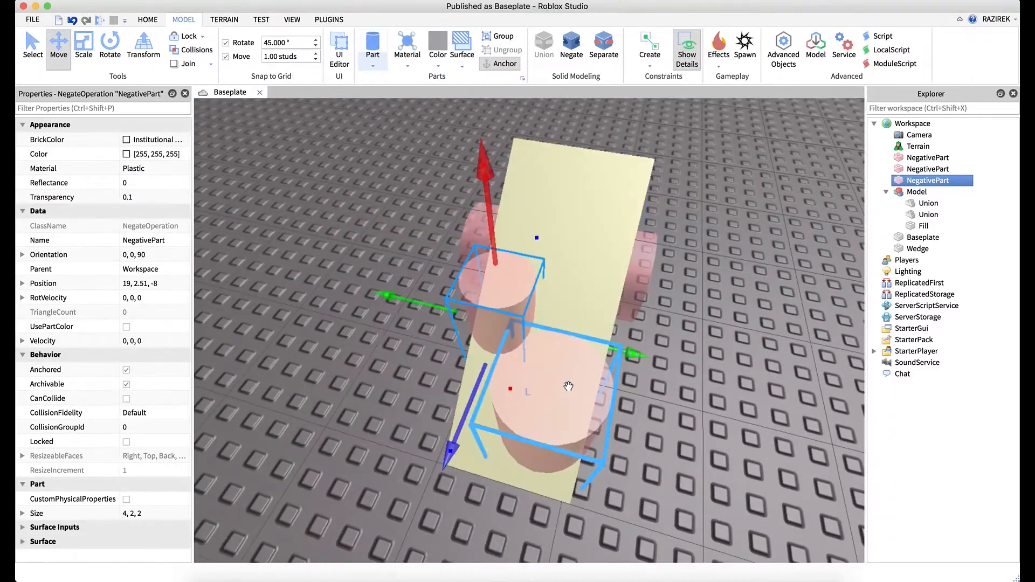
# Scale the negative cylinder at the wedge's low end down to a size of 4, 2, 2
pyautogui.click(569, 320)
pyautogui.moveTo(524, 517); pyautogui.dragTo(527, 484)
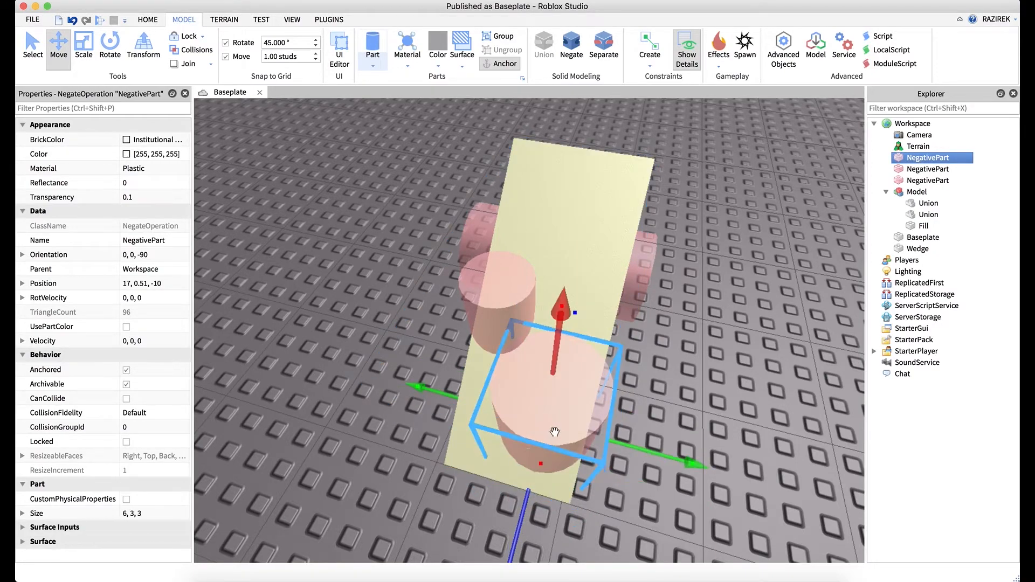
pyautogui.moveTo(555, 432); pyautogui.dragTo(555, 432, button='right')
pyautogui.hotkey('ctrl', '3')
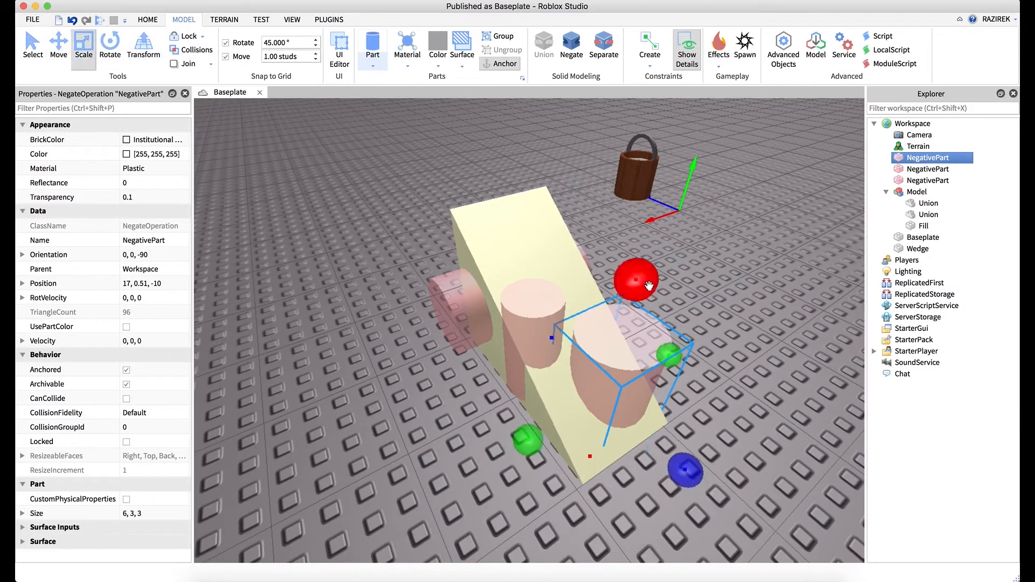
pyautogui.moveTo(633, 279); pyautogui.dragTo(629, 336)
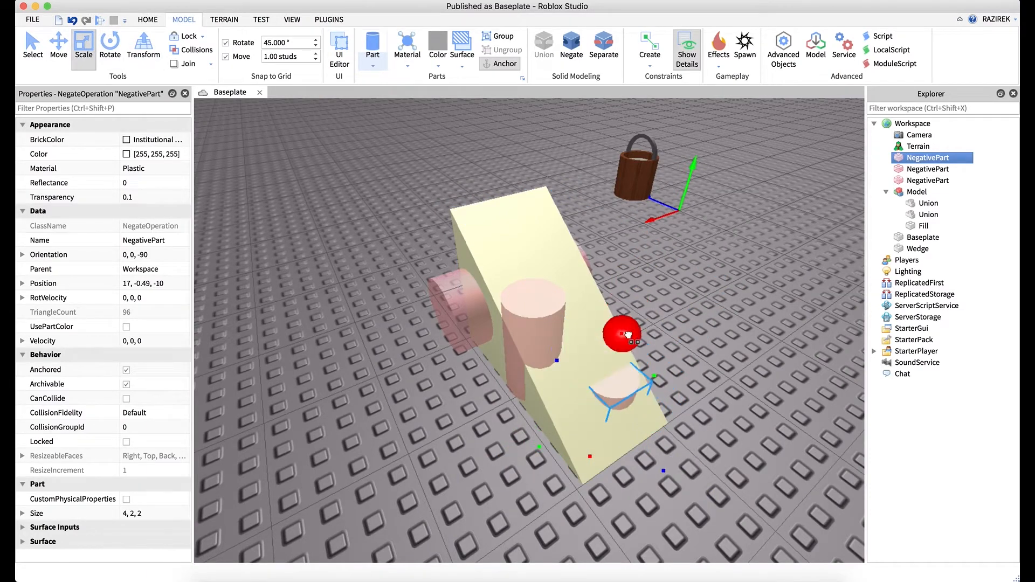
# Raise the shrunken negative cylinder at the low end to position 17, 0.51, -10
pyautogui.hotkey('ctrl', '2')
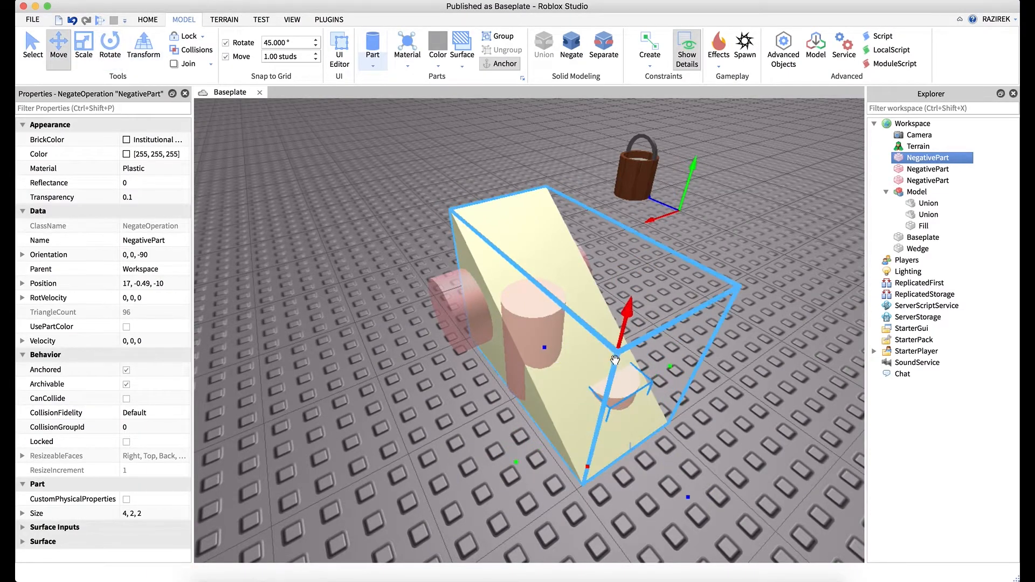
pyautogui.moveTo(617, 330); pyautogui.dragTo(620, 316)
pyautogui.press('d')
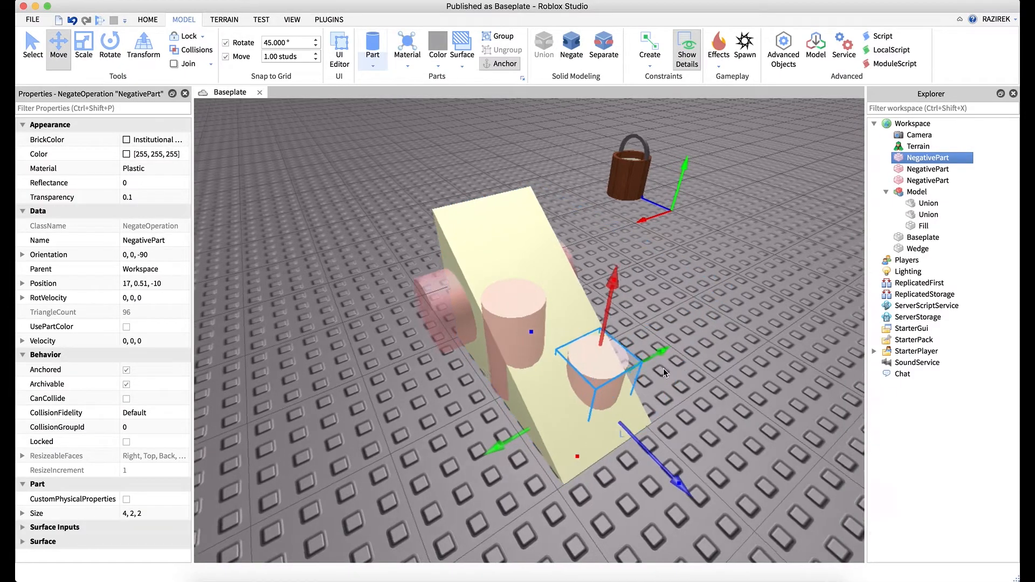
pyautogui.press('d')
pyautogui.moveTo(674, 322); pyautogui.dragTo(673, 327, button='right')
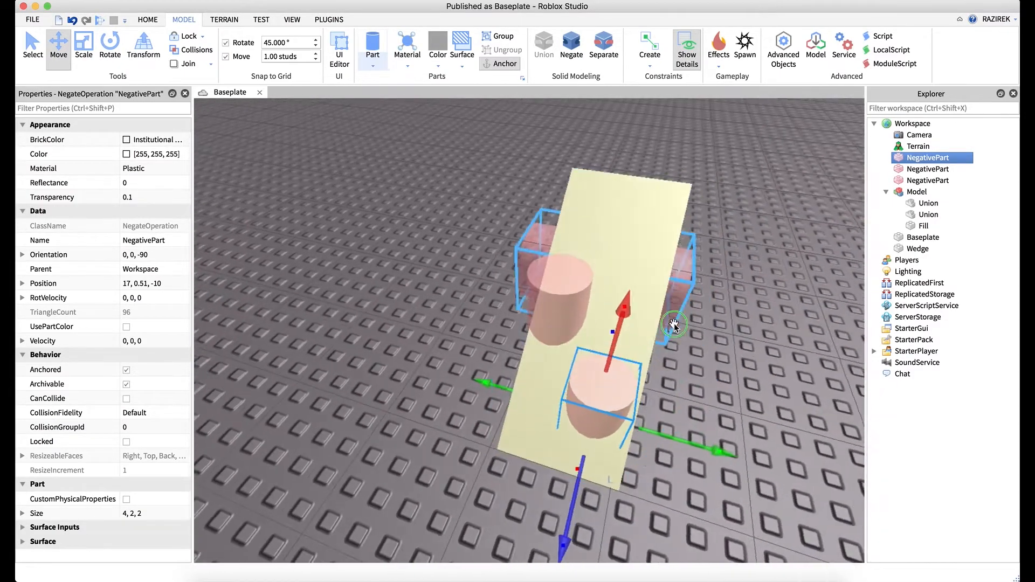
# Set the move snap to 0.50 studs and shift the low-end negative cylinder to position 17, 0.51, -10.5
pyautogui.moveTo(560, 508); pyautogui.dragTo(553, 534)
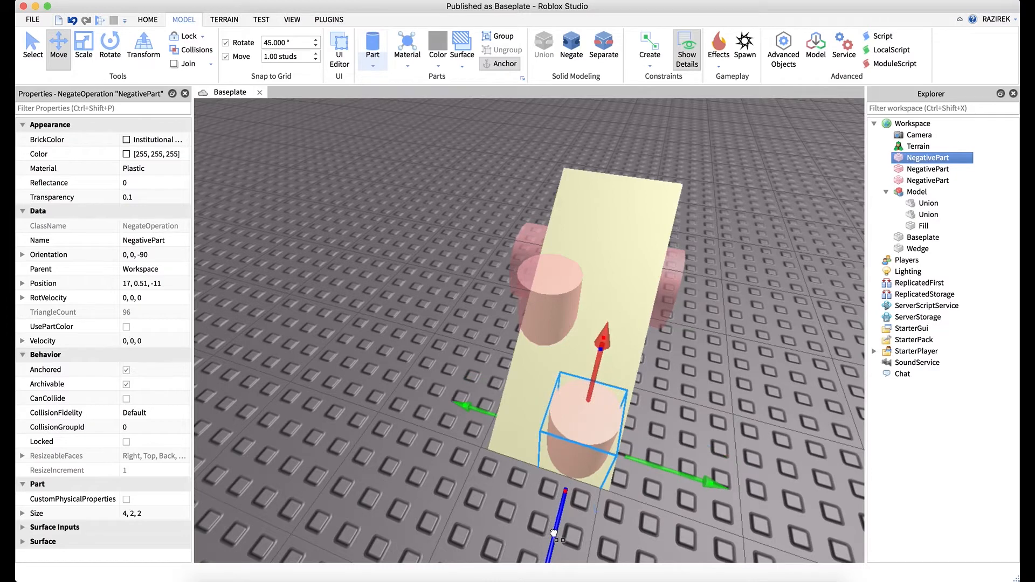
pyautogui.press('d')
pyautogui.hotkey('ctrl', 'z')
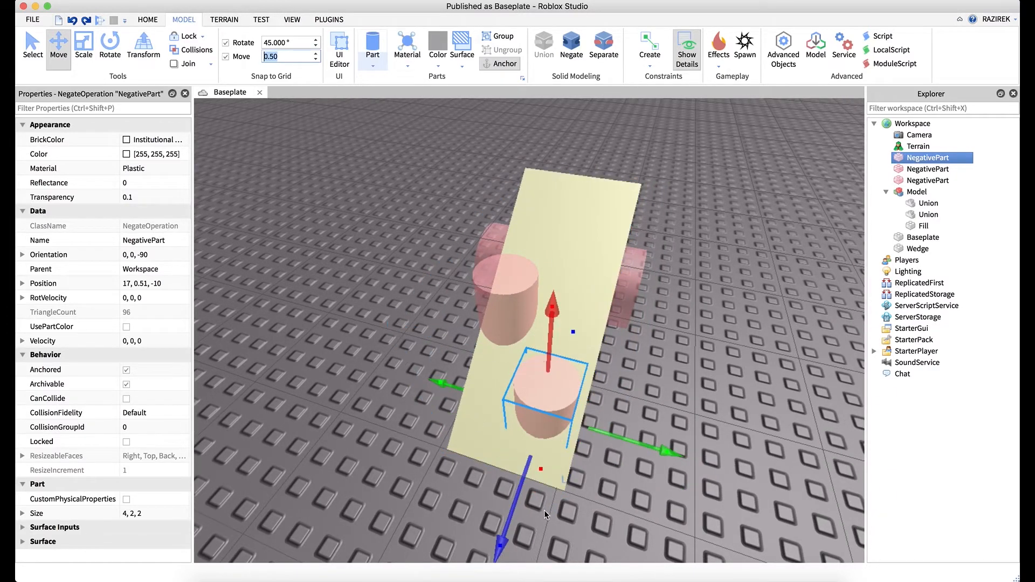
pyautogui.moveTo(505, 509); pyautogui.dragTo(510, 527)
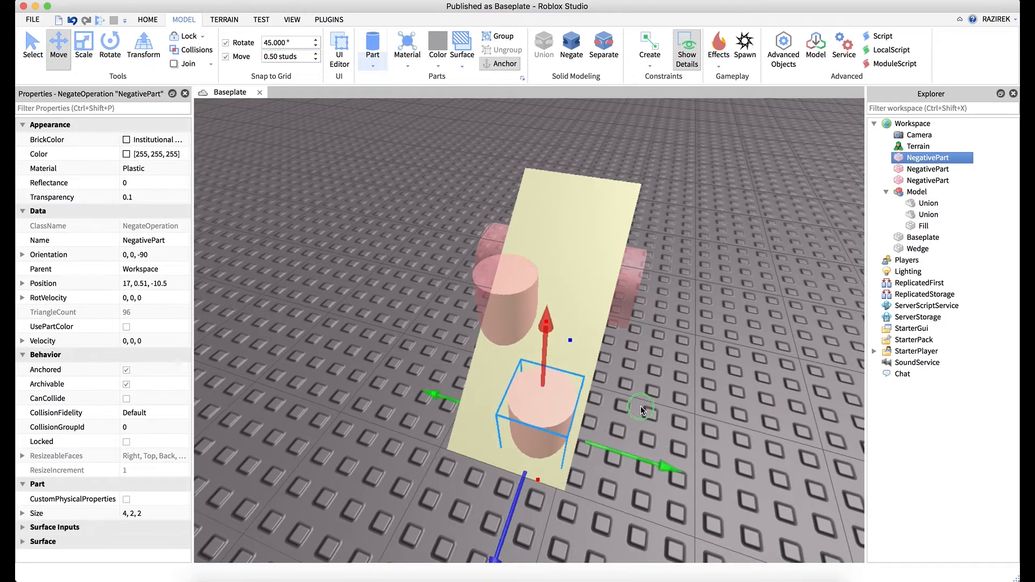
# Duplicate the negative cylinder on the slope's edge and move the copy to the wedge's tall end at 19, 3.51, -4.5
pyautogui.moveTo(640, 407); pyautogui.dragTo(641, 408, button='right')
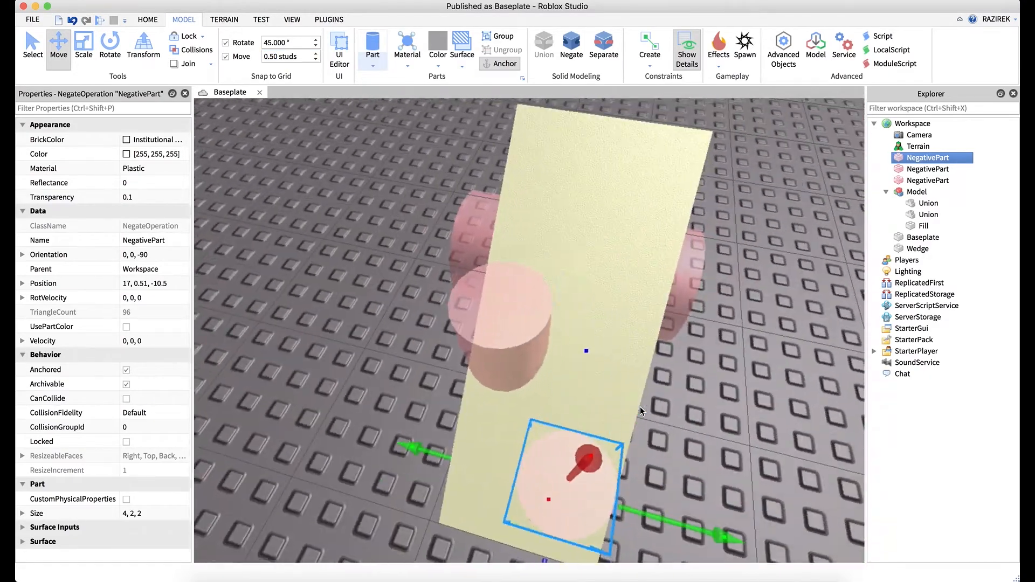
pyautogui.click(520, 296)
pyautogui.press('super+d')
pyautogui.moveTo(603, 330); pyautogui.dragTo(603, 328, button='right')
pyautogui.moveTo(576, 219); pyautogui.dragTo(581, 196)
pyautogui.moveTo(739, 304); pyautogui.dragTo(828, 313)
pyautogui.moveTo(825, 313); pyautogui.dragTo(826, 314, button='right')
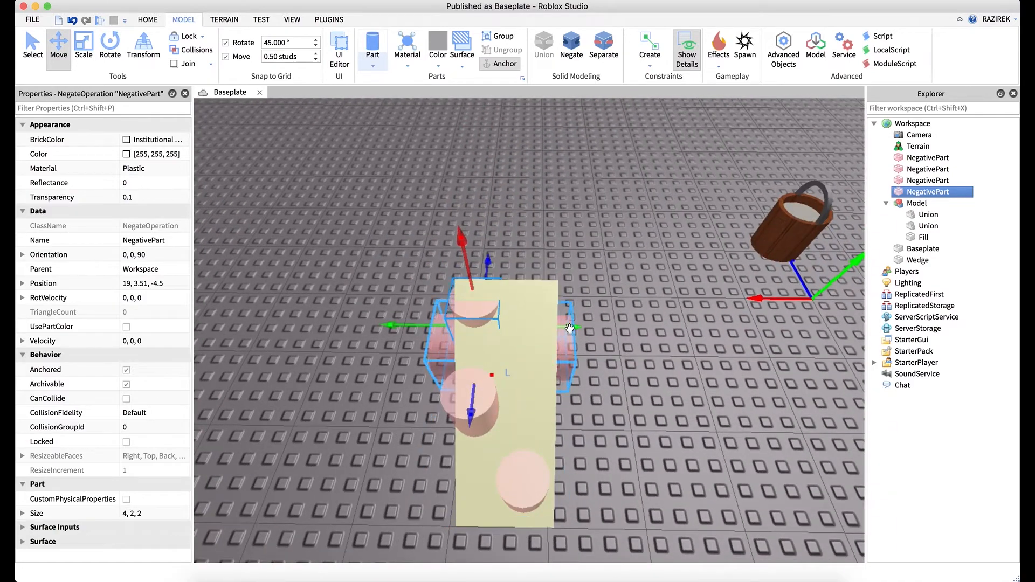
# Shift the negative cylinder copy across the wedge's tall end and raise it to position 17, 4.01, -4.5
pyautogui.moveTo(570, 327); pyautogui.dragTo(616, 328)
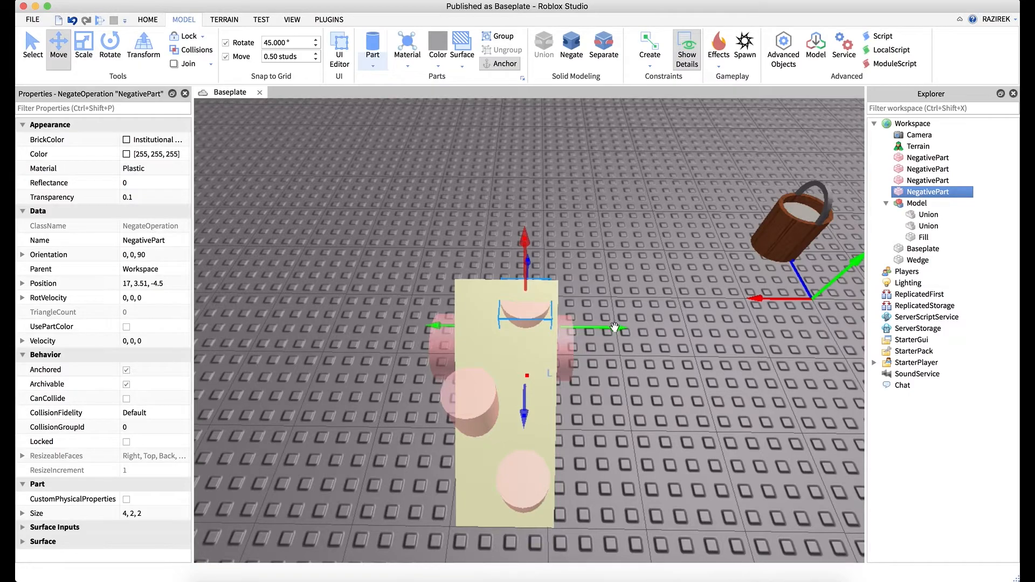
pyautogui.moveTo(578, 273); pyautogui.dragTo(584, 277, button='right')
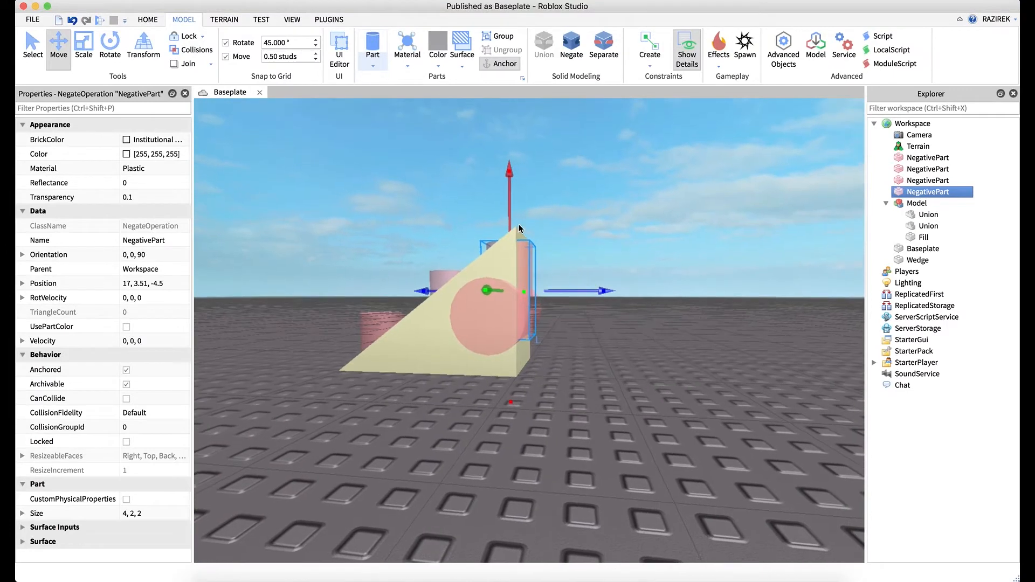
pyautogui.moveTo(511, 194); pyautogui.dragTo(514, 182)
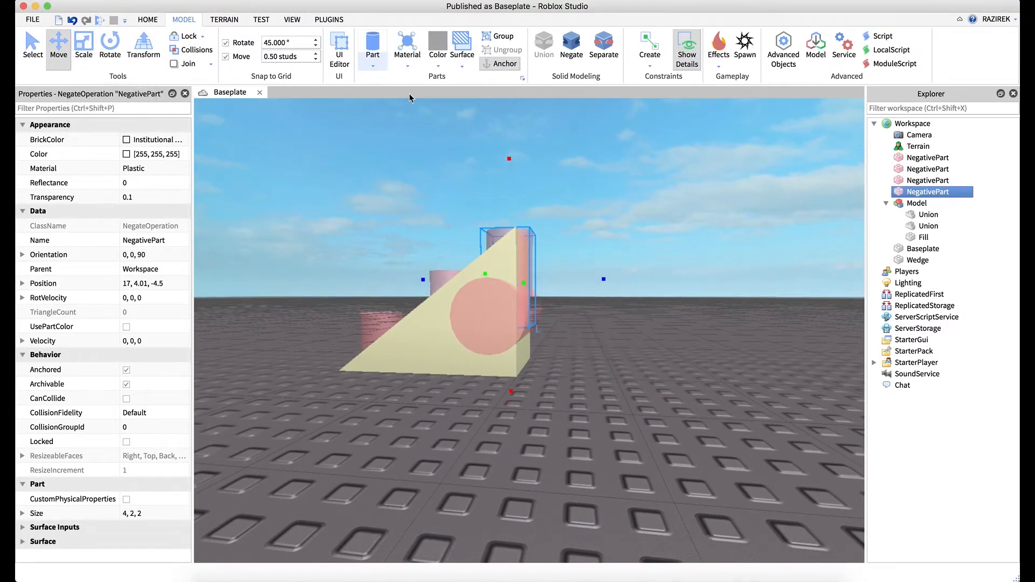
# Turn the tall-end negative cylinder back into a solid part and stretch it downward to a size of 6.5, 2, 2
pyautogui.click(564, 47)
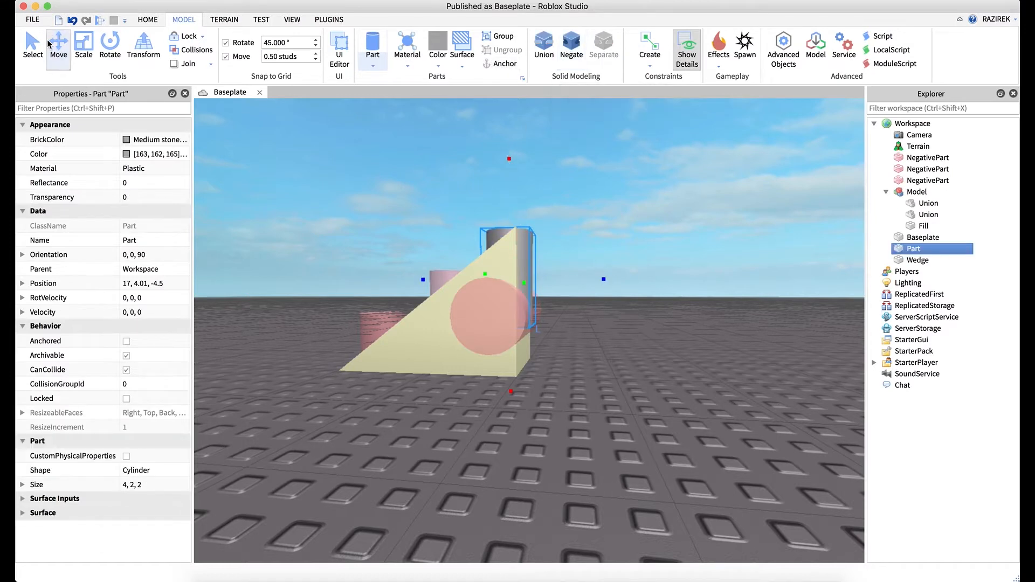
pyautogui.click(82, 52)
pyautogui.moveTo(511, 391); pyautogui.dragTo(508, 427)
pyautogui.moveTo(553, 357); pyautogui.dragTo(554, 357, button='right')
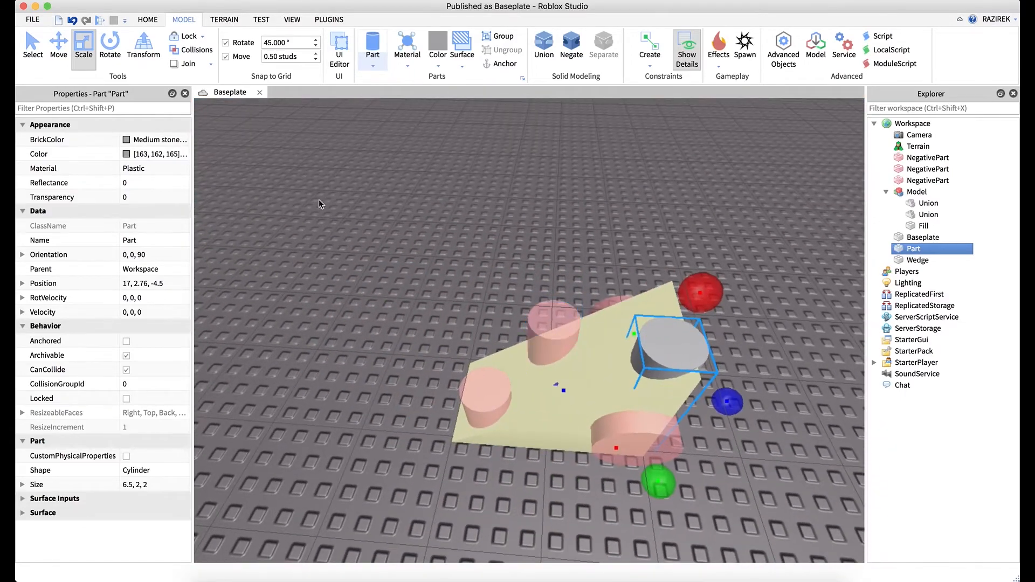
# Move the stretched cylinder into the wedge's tall end at position 17, 2.76, -5 and negate it again
pyautogui.hotkey('ctrl', '2')
pyautogui.moveTo(764, 407); pyautogui.dragTo(742, 407)
pyautogui.scroll(-5, 681, 291)
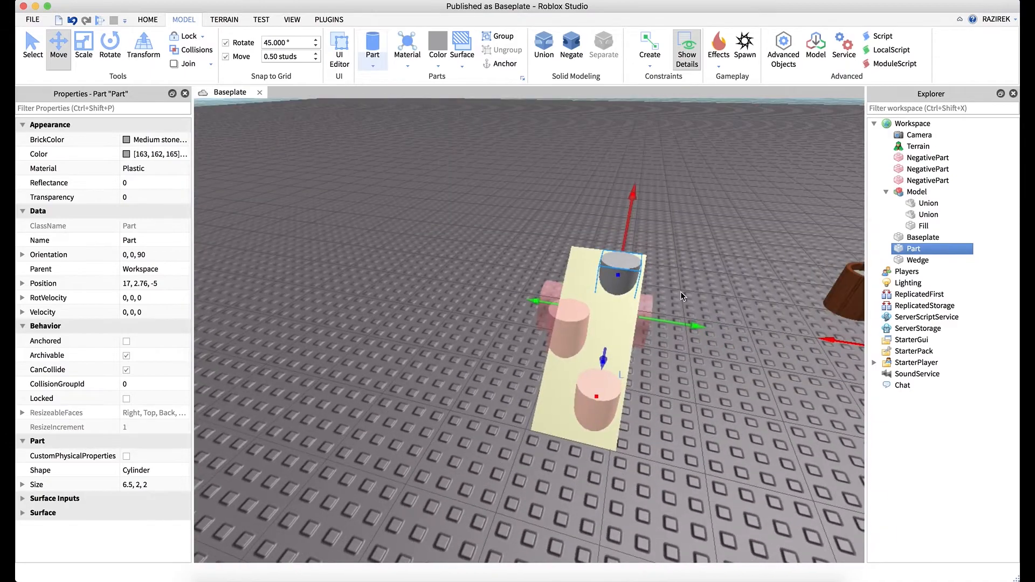
pyautogui.press('super+shift+n')
pyautogui.scroll(10, 697, 222)
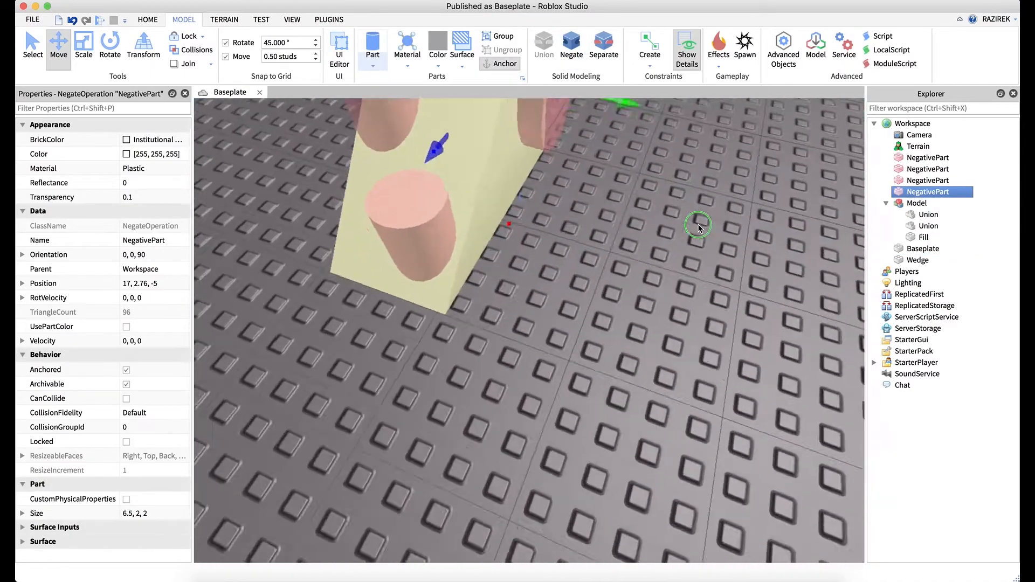
# Try to union the wedge with all four negative cylinders
pyautogui.moveTo(698, 224); pyautogui.dragTo(696, 225, button='right')
pyautogui.press('s')
pyautogui.moveTo(389, 221); pyautogui.dragTo(695, 432)
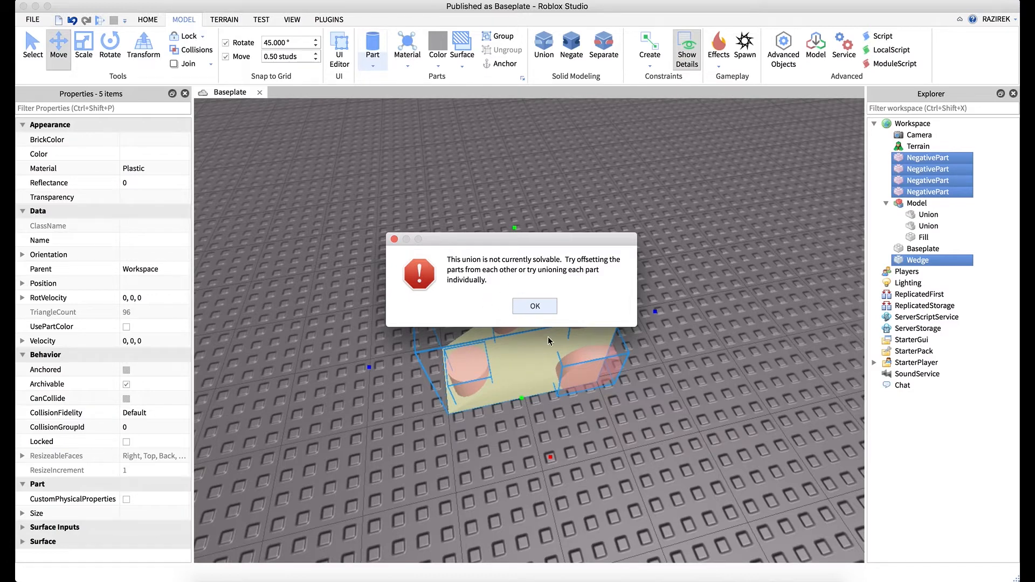
pyautogui.click(522, 308)
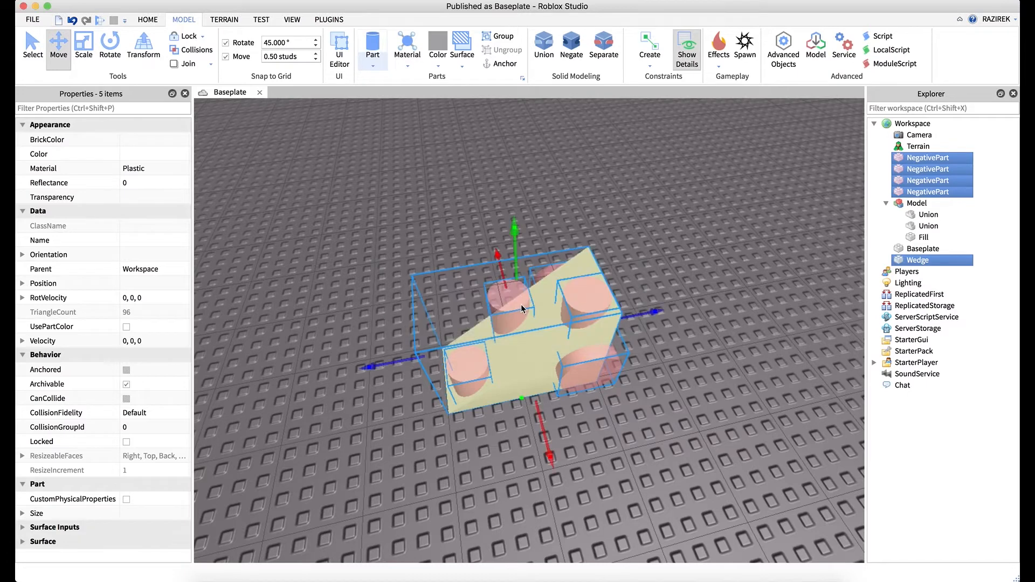
# Look through the Studio, Rendering and Physics settings for the UseCSGv2 option, and close the settings without changing anything
pyautogui.click(32, 21)
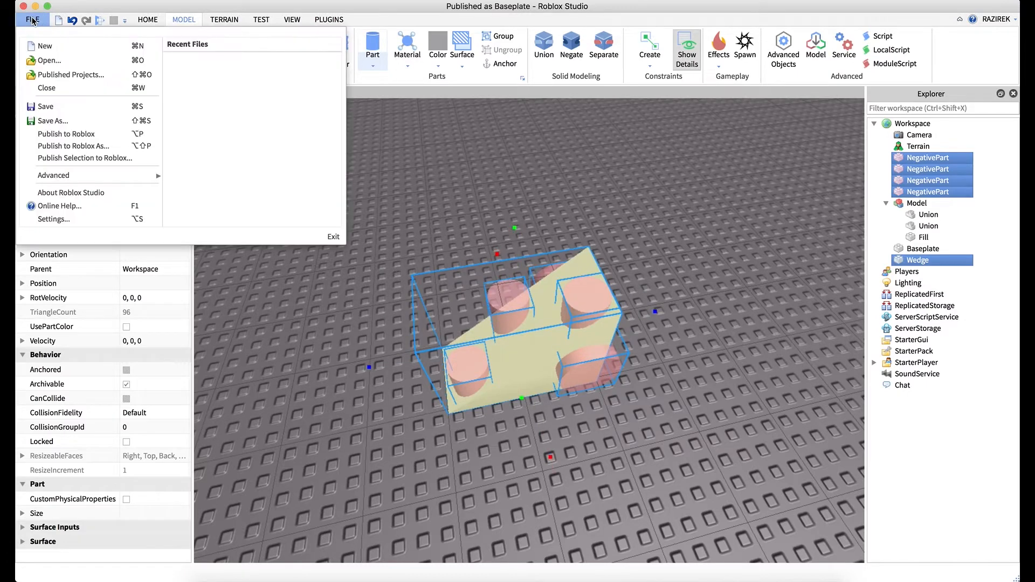
pyautogui.click(66, 219)
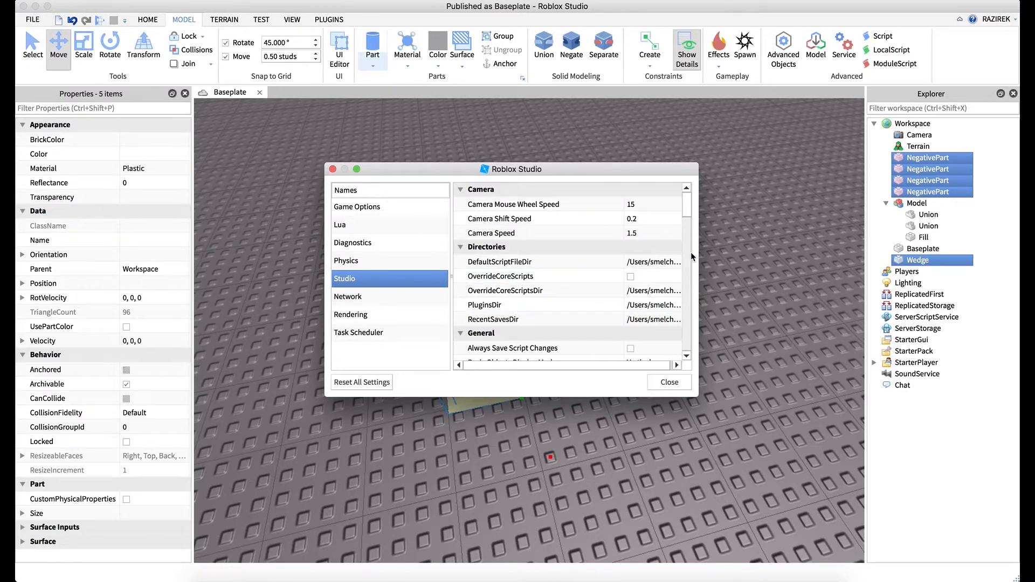
pyautogui.moveTo(688, 206)
pyautogui.mouseDown()
pyautogui.moveTo(704, 283)
pyautogui.moveTo(697, 340)
pyautogui.moveTo(705, 263)
pyautogui.moveTo(693, 191)
pyautogui.mouseUp()
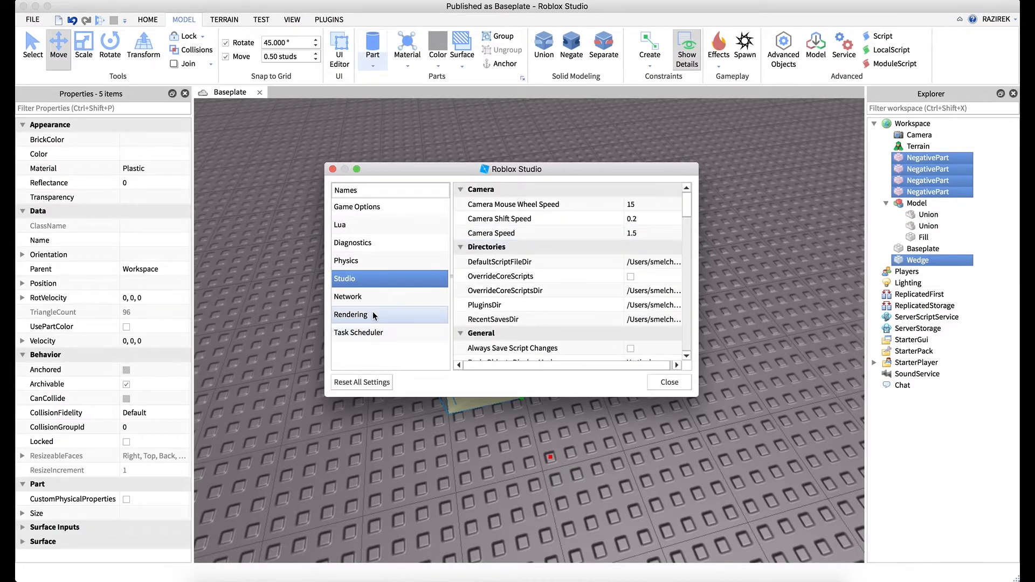
pyautogui.click(406, 313)
pyautogui.click(529, 301)
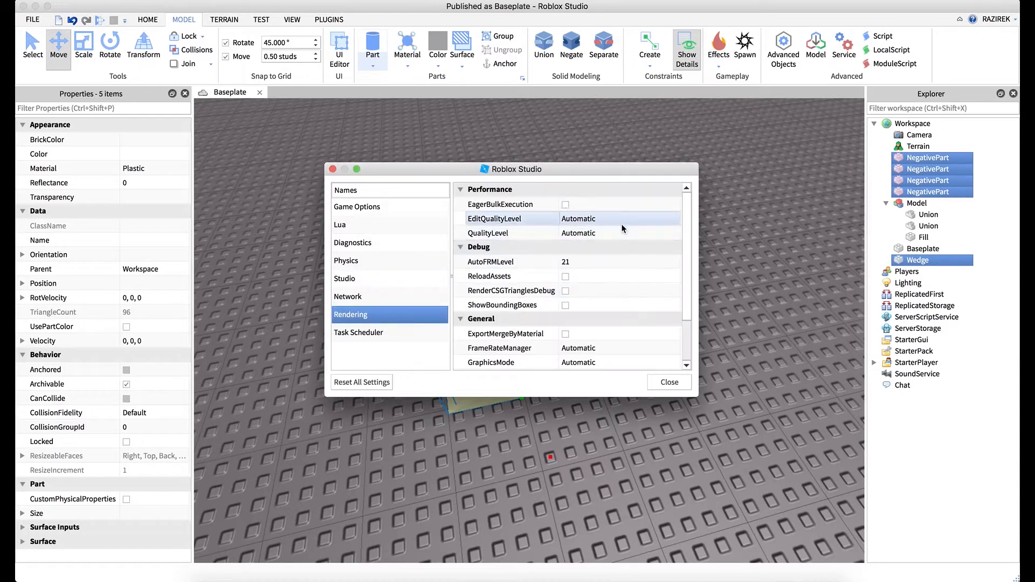
pyautogui.moveTo(690, 229)
pyautogui.mouseDown()
pyautogui.moveTo(695, 283)
pyautogui.moveTo(686, 219)
pyautogui.mouseUp()
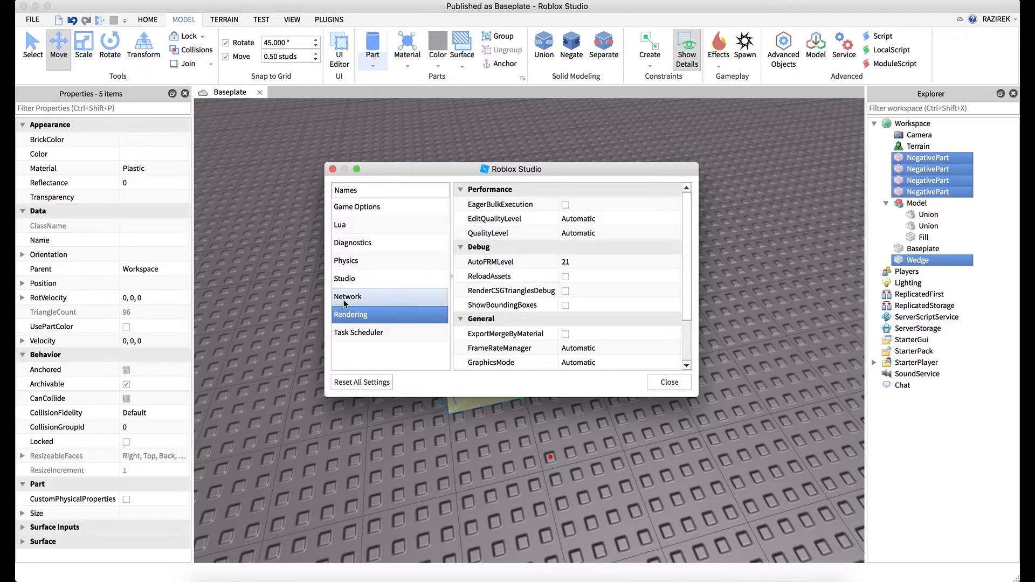
pyautogui.click(359, 263)
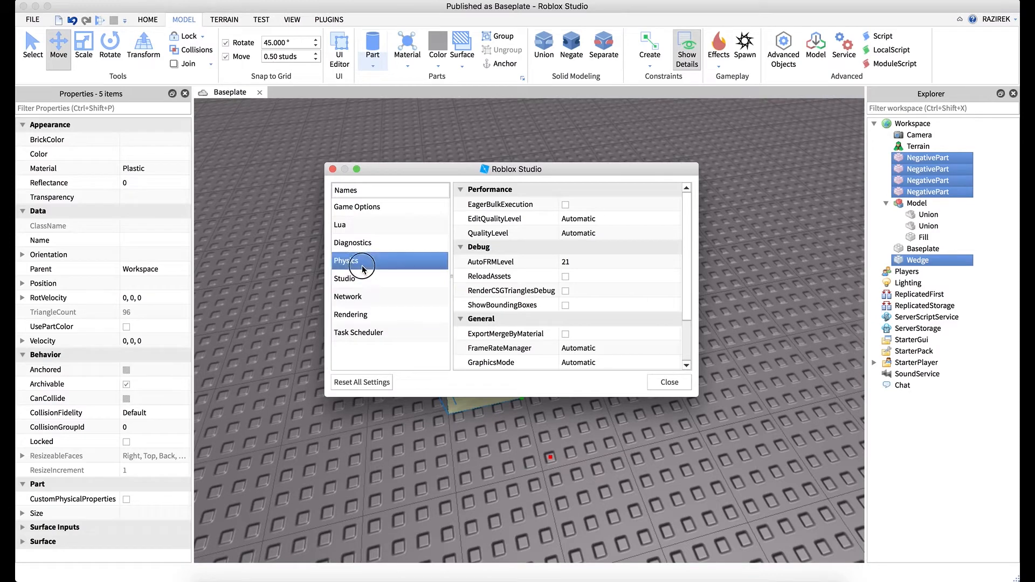
pyautogui.moveTo(686, 238); pyautogui.dragTo(684, 340)
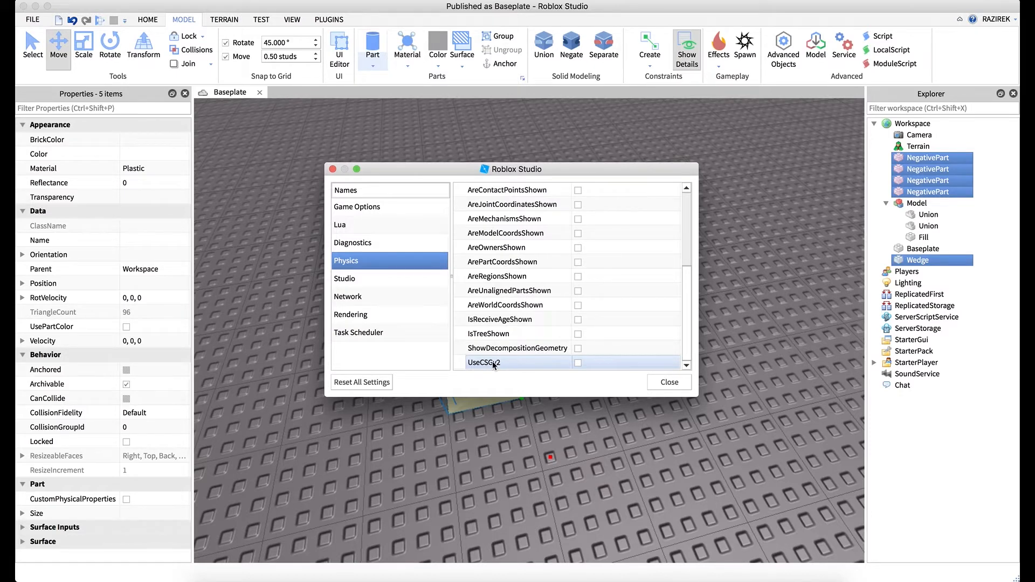
pyautogui.moveTo(533, 174); pyautogui.dragTo(798, 75)
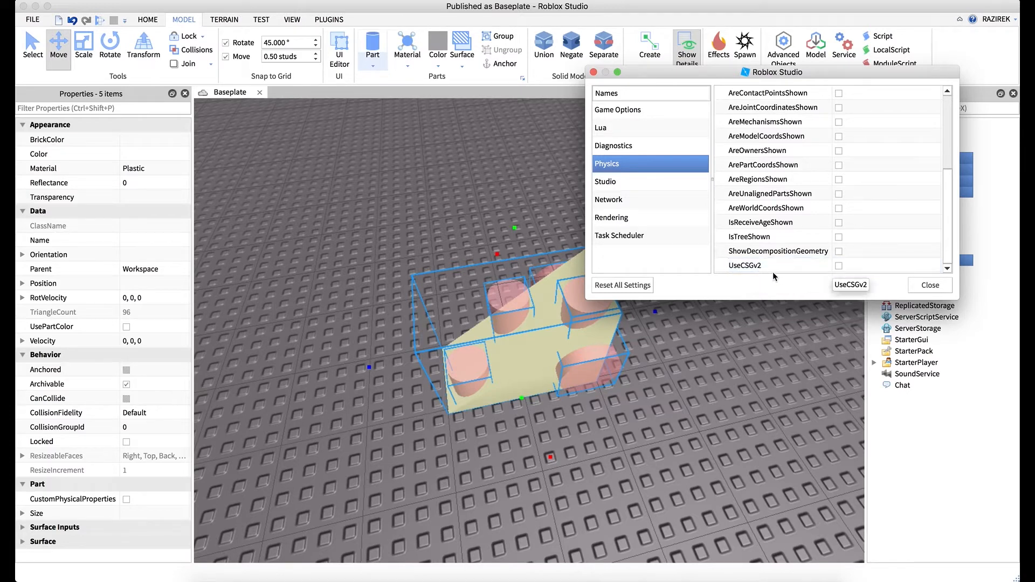
pyautogui.click(937, 286)
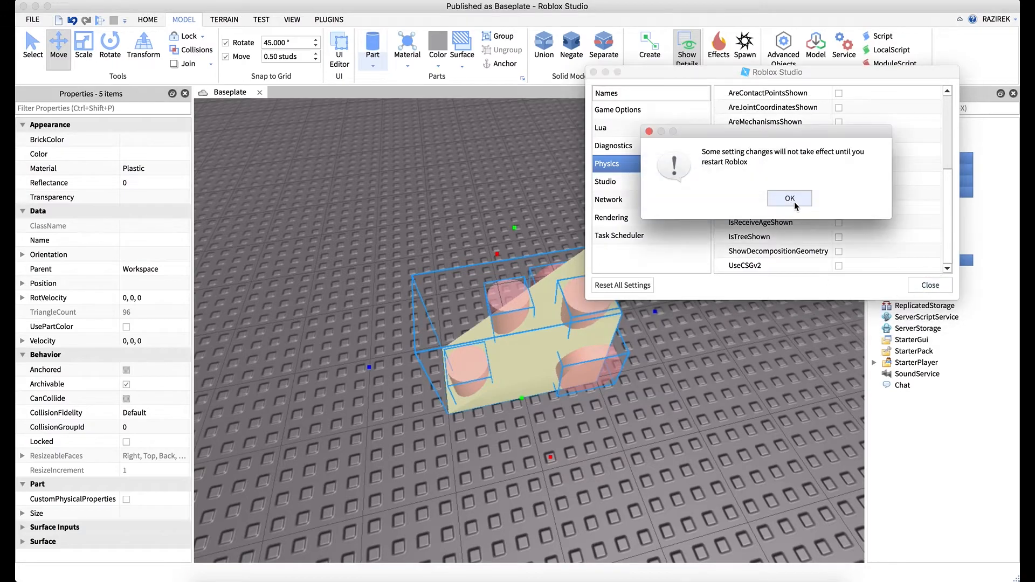
pyautogui.click(790, 198)
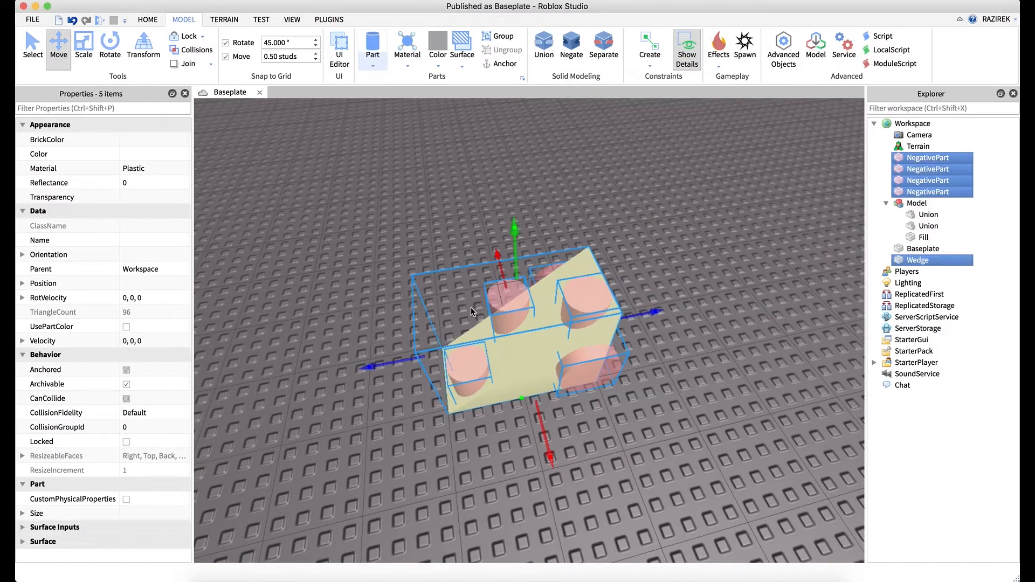
# Inspect the position and size of the negative cylinders and the wedge one after another, and clear the selection
pyautogui.moveTo(471, 307); pyautogui.dragTo(463, 291, button='right')
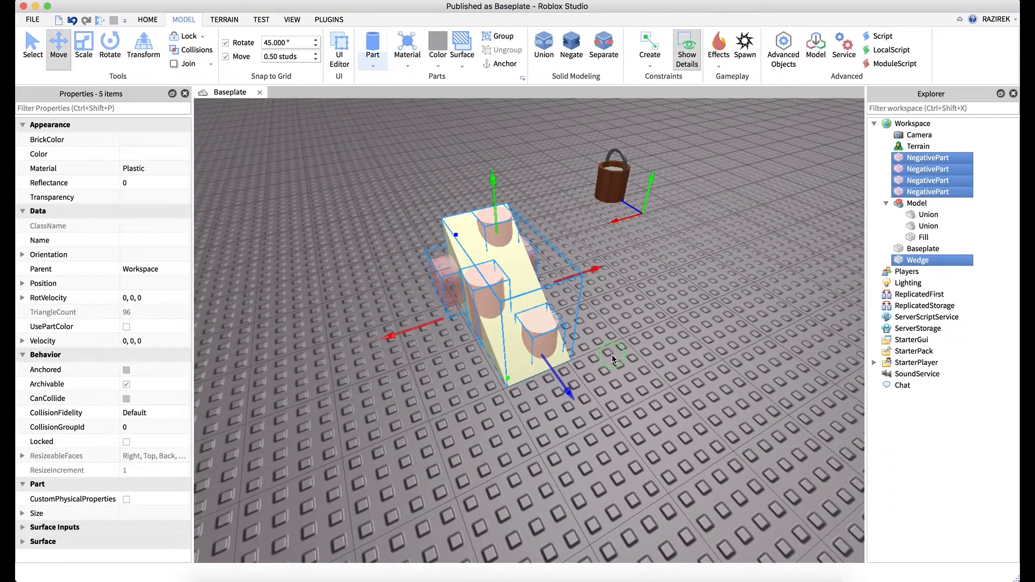
pyautogui.moveTo(613, 355); pyautogui.dragTo(634, 364, button='right')
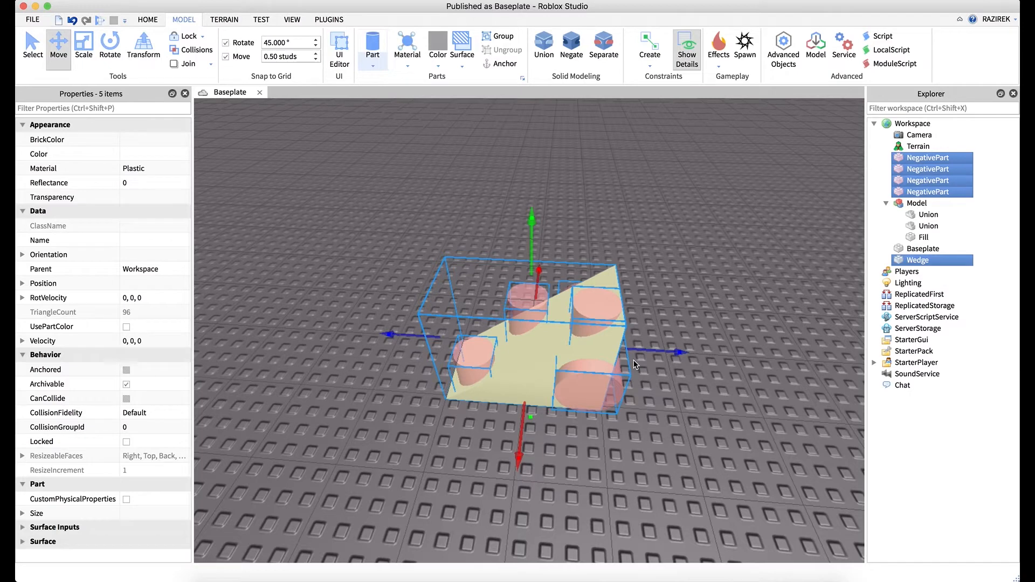
pyautogui.click(710, 304)
pyautogui.click(595, 299)
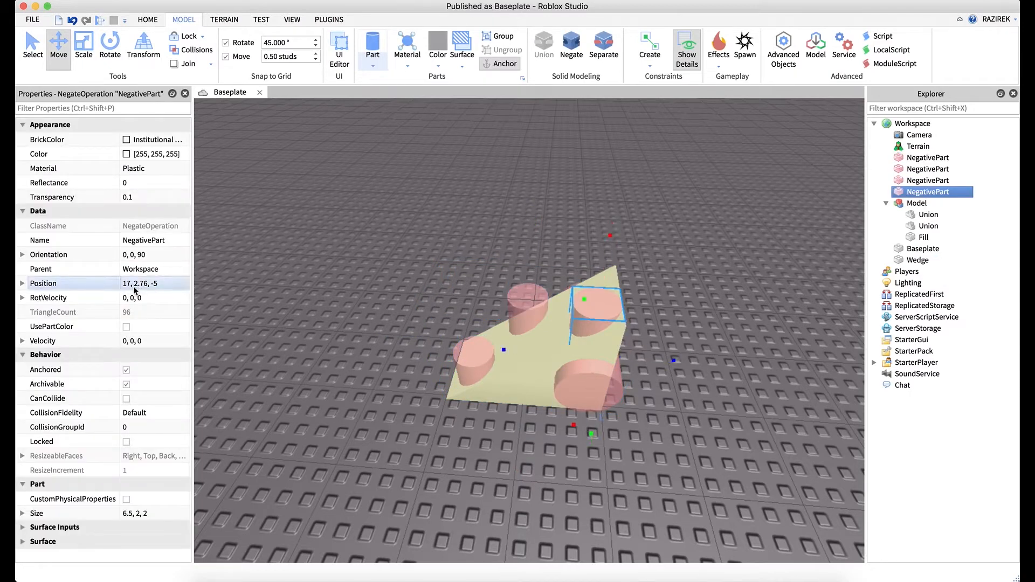
pyautogui.click(526, 301)
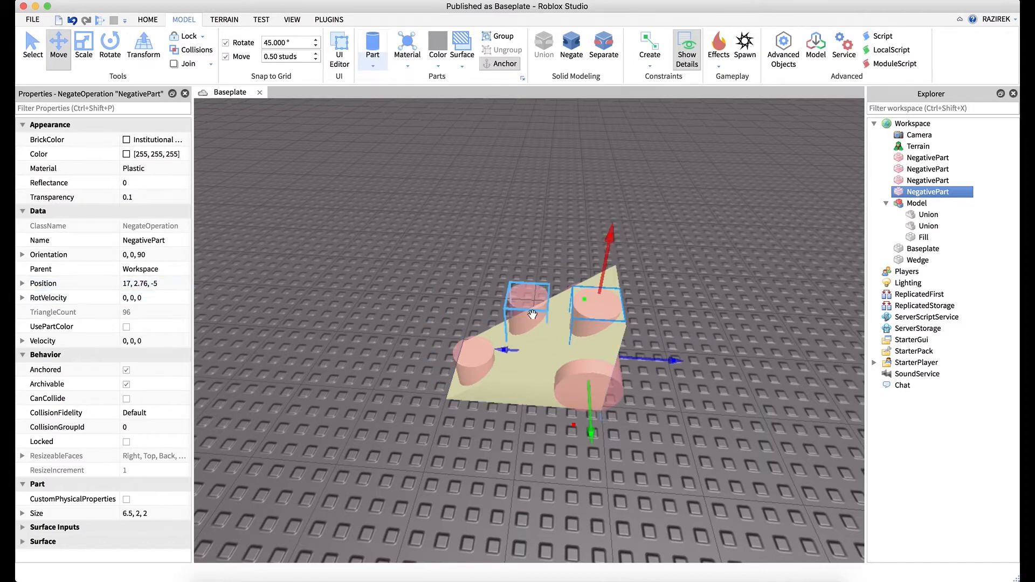
pyautogui.click(475, 353)
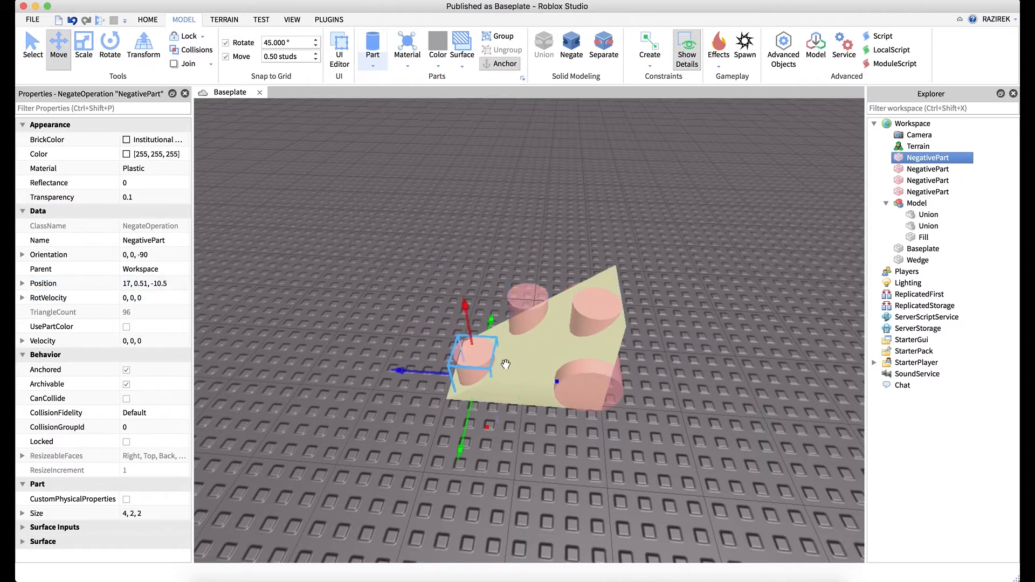
pyautogui.click(598, 392)
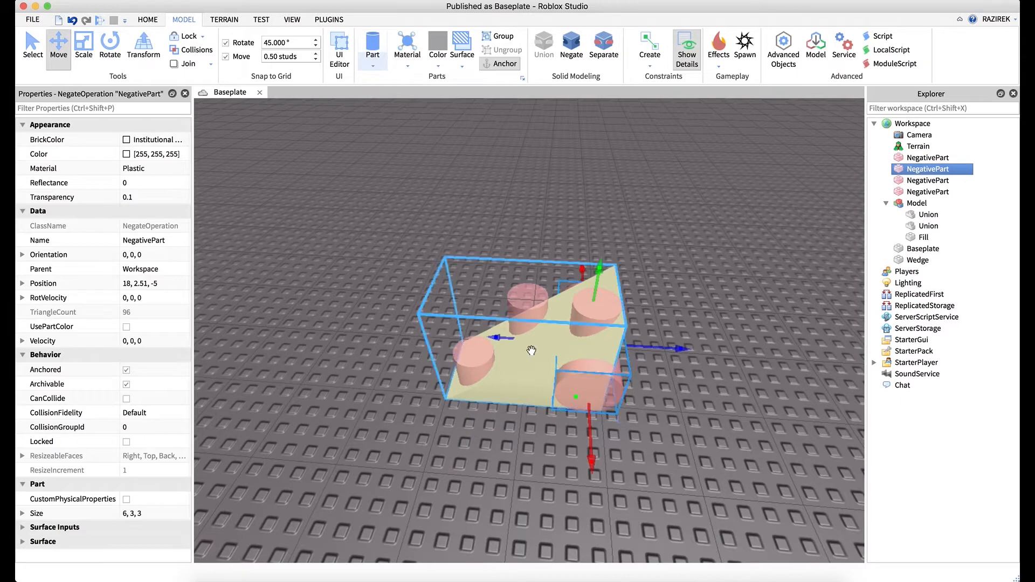
pyautogui.click(519, 361)
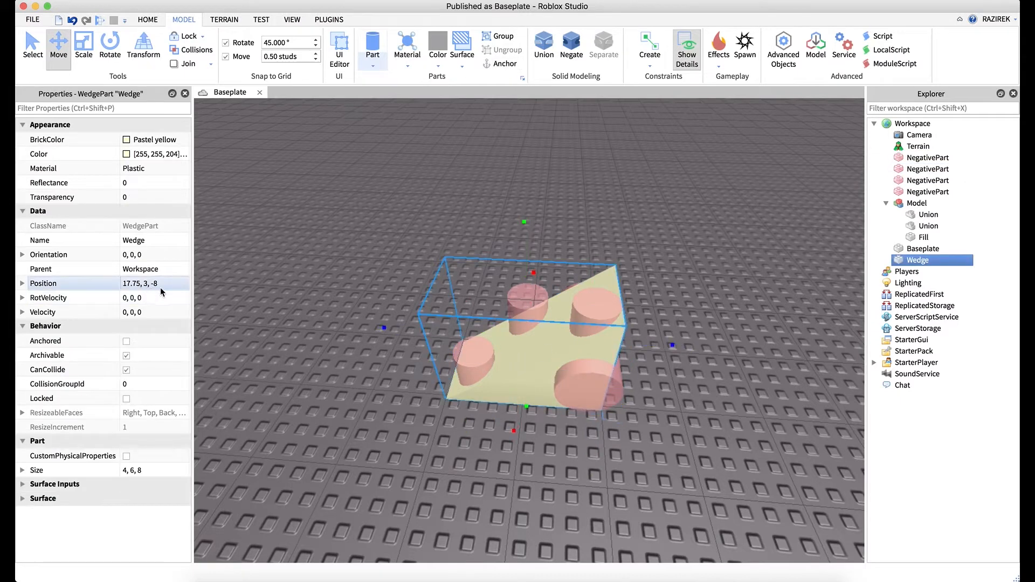
pyautogui.click(372, 352)
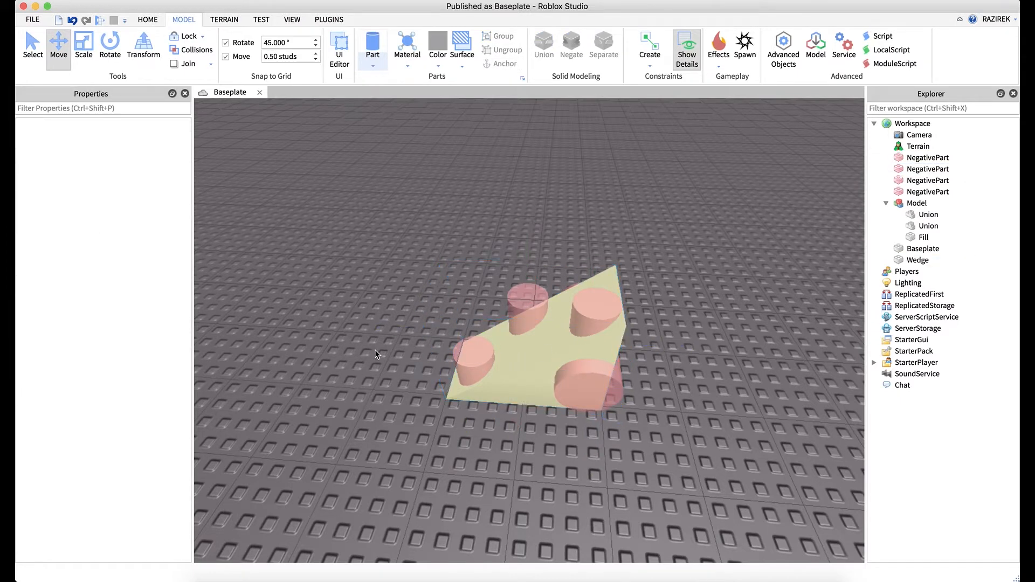
# Reselect the wedge with its four negative cylinders and try the union once more
pyautogui.moveTo(390, 412); pyautogui.dragTo(652, 251)
pyautogui.click(543, 43)
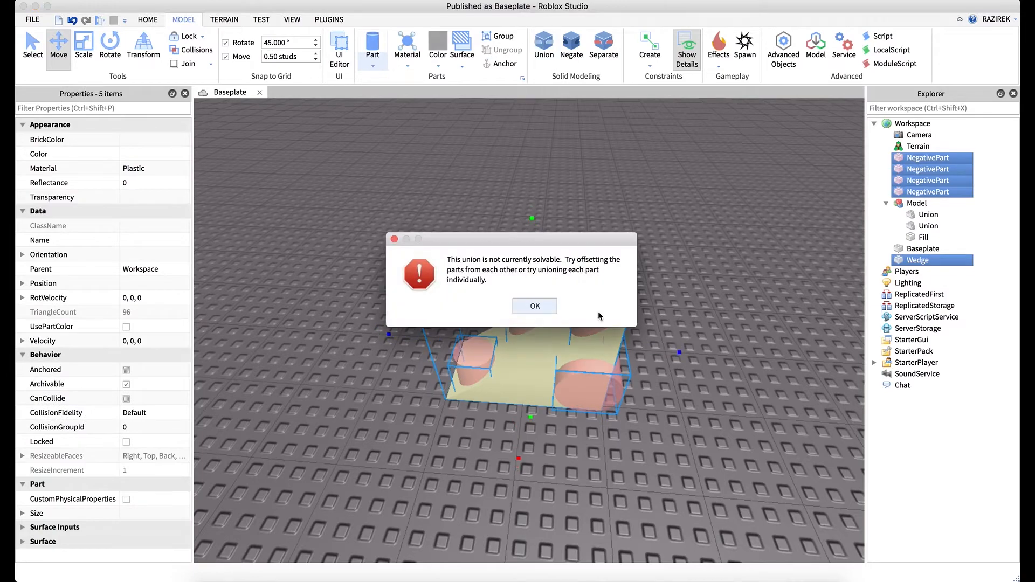
pyautogui.click(535, 306)
pyautogui.moveTo(701, 334); pyautogui.dragTo(727, 319, button='right')
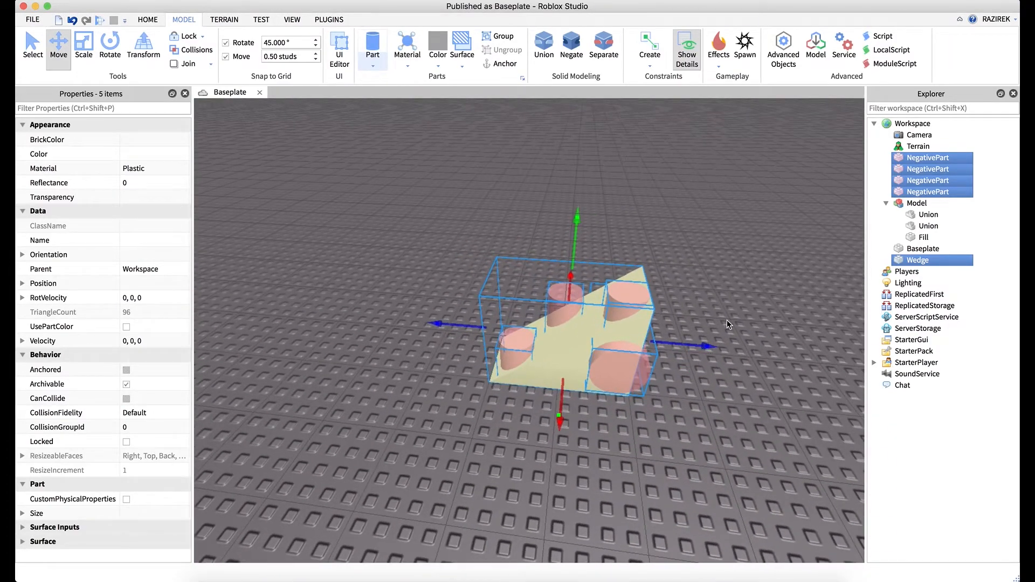
# Exclude the tall-end and sideways negative cylinders from the selection and union the wedge with the other two
pyautogui.click(31, 45)
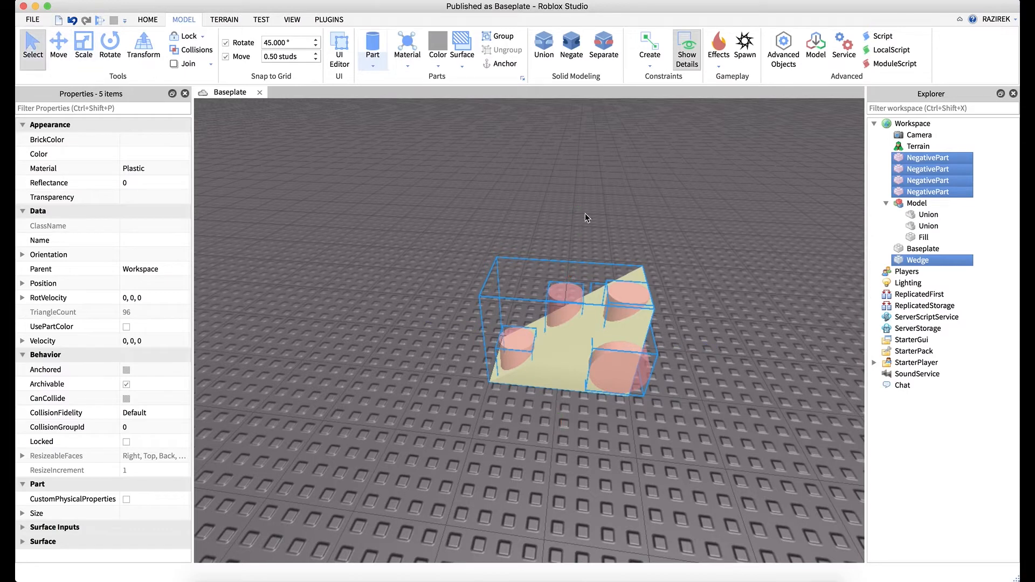
pyautogui.keyDown('shift'); pyautogui.click(644, 379); pyautogui.keyUp('shift')
pyautogui.keyDown('shift'); pyautogui.click(632, 295); pyautogui.keyUp('shift')
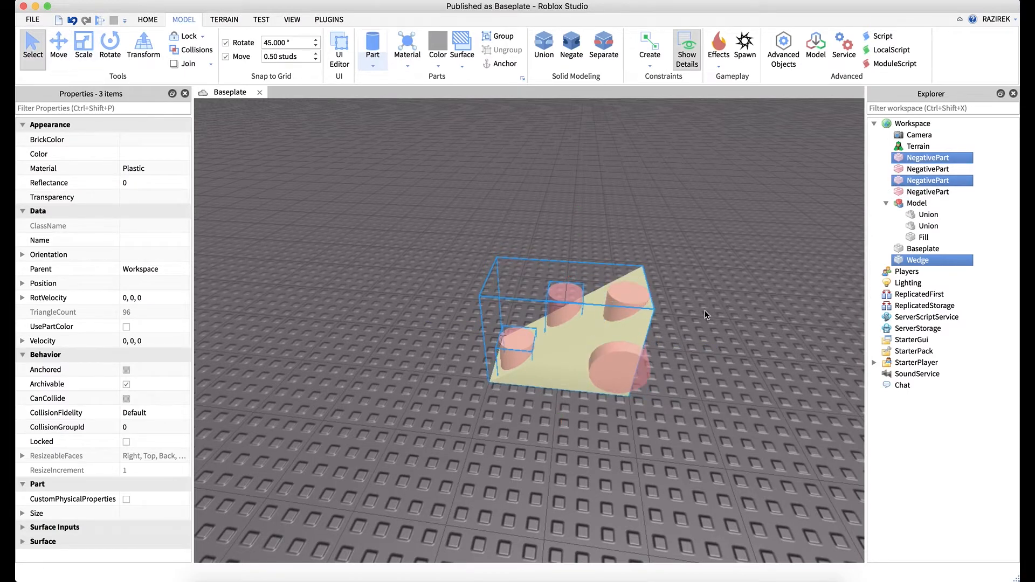
pyautogui.click(544, 46)
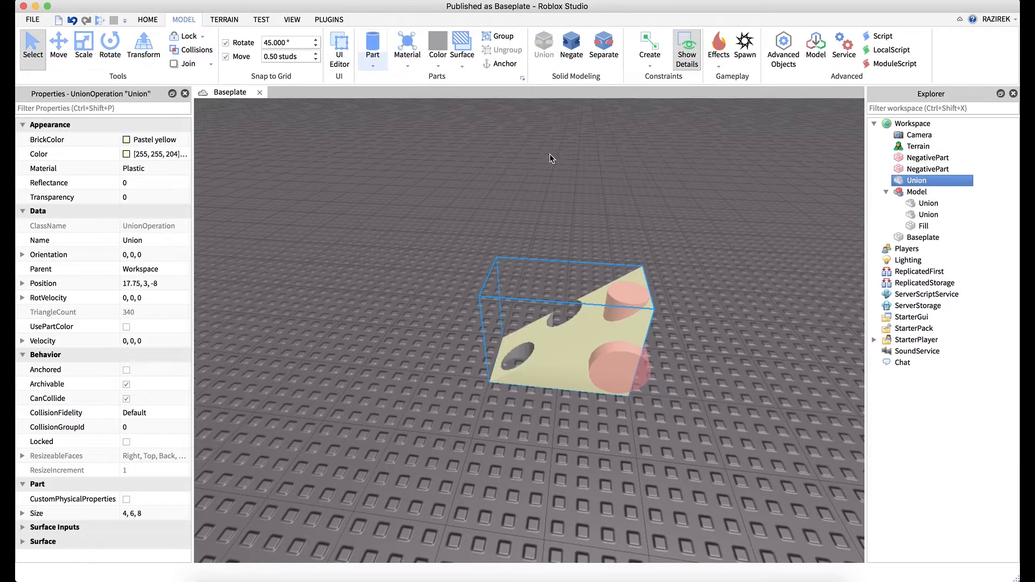
# Try to union the perforated wedge with the vertical negative cylinder at its tall end
pyautogui.click(621, 297)
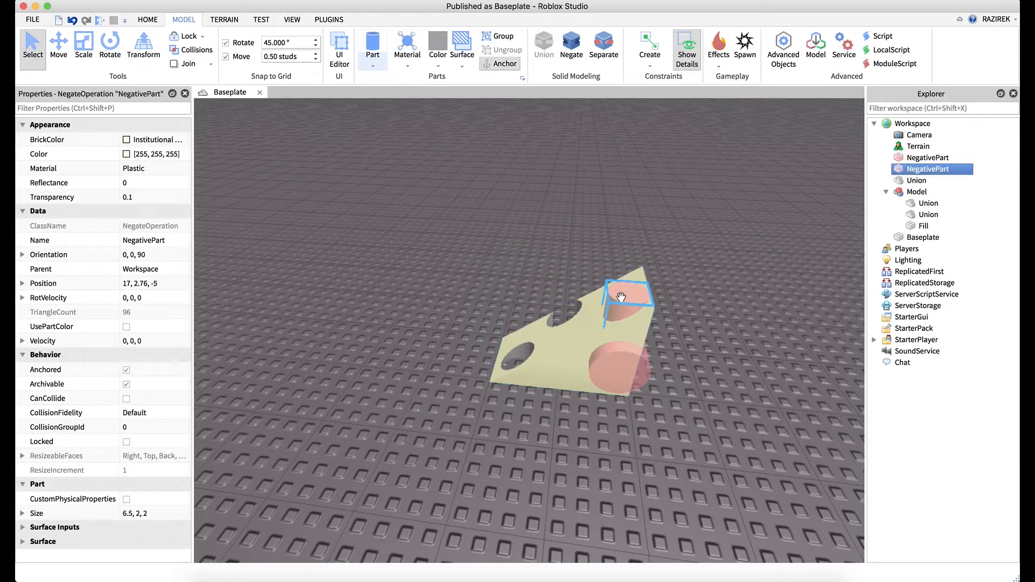
pyautogui.keyDown('shift'); pyautogui.click(615, 316); pyautogui.keyUp('shift')
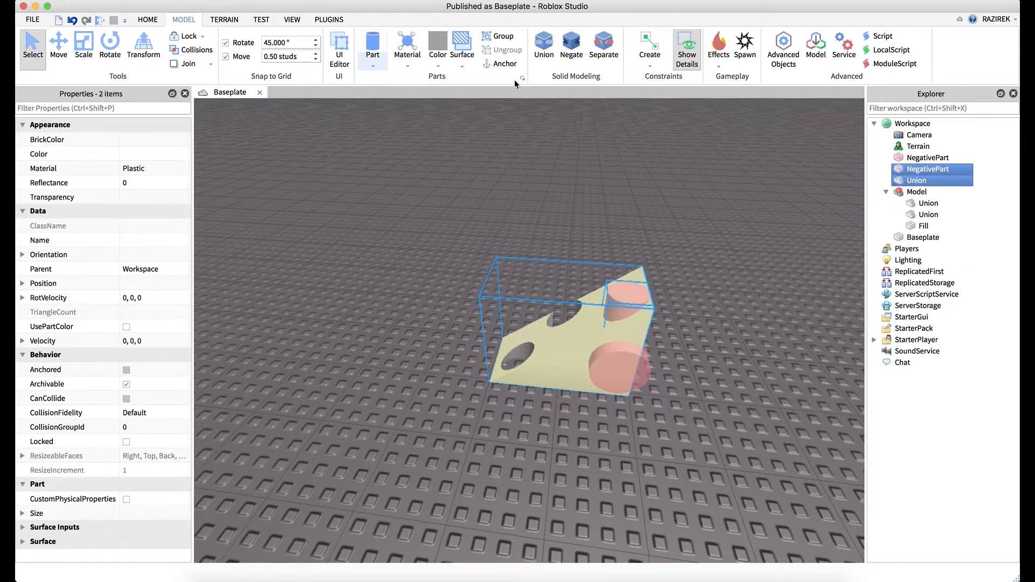
pyautogui.click(544, 54)
pyautogui.click(535, 306)
# Reselect the perforated wedge with the sideways negative cylinder at its tall end and union the two
pyautogui.click(723, 316)
pyautogui.click(579, 356)
pyautogui.keyDown('shift'); pyautogui.click(579, 356); pyautogui.keyUp('shift')
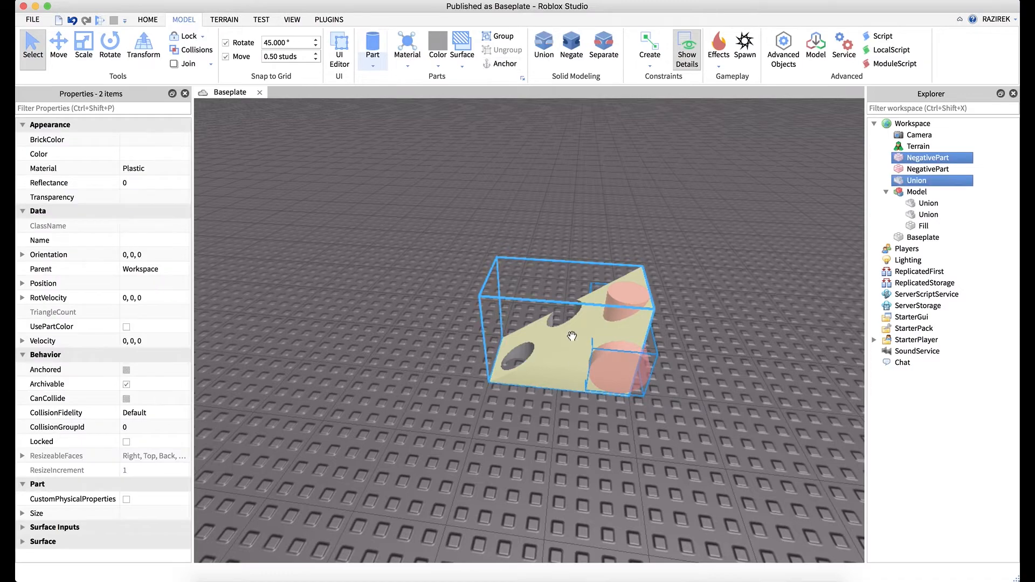
pyautogui.click(542, 47)
# Try to union the wedge with the remaining vertical negative cylinder and dismiss the message
pyautogui.click(689, 242)
pyautogui.moveTo(689, 284); pyautogui.dragTo(691, 289, button='right')
pyautogui.scroll(5, 690, 289)
pyautogui.click(519, 310)
pyautogui.keyDown('shift'); pyautogui.click(527, 236); pyautogui.keyUp('shift')
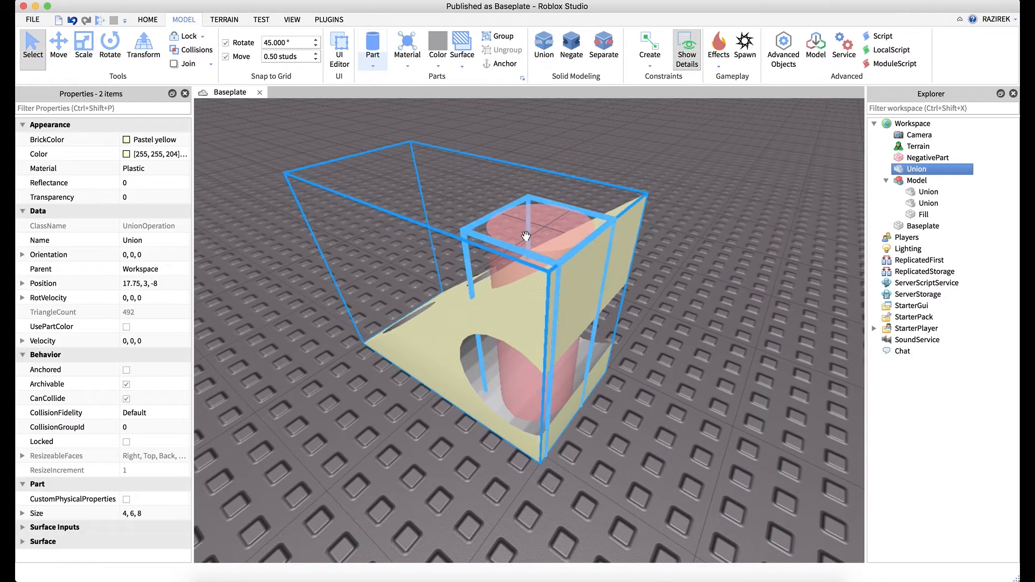
pyautogui.click(545, 41)
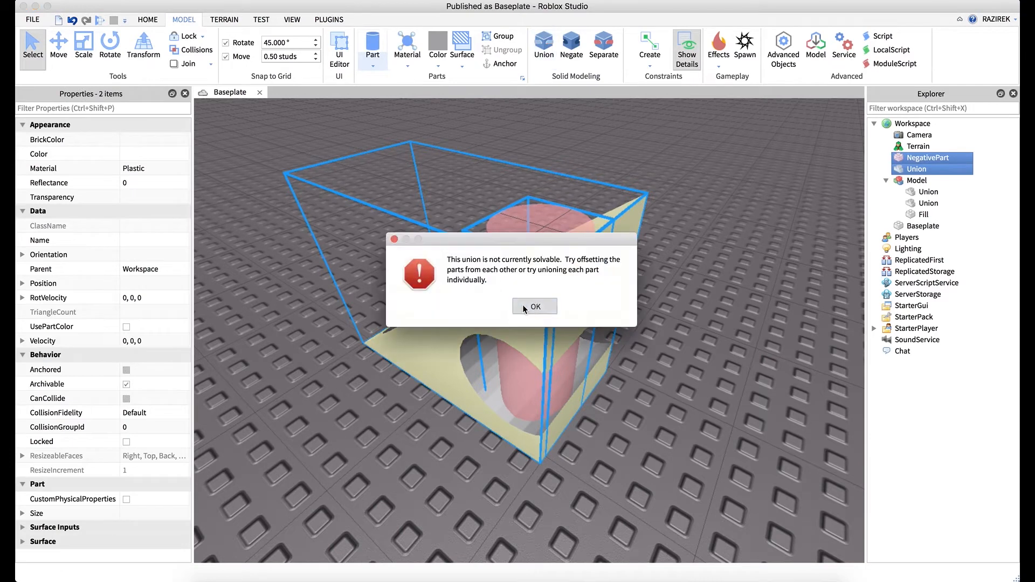
pyautogui.click(522, 305)
# Set the vertical negative cylinder's position to 17, 2.7, -5
pyautogui.click(555, 243)
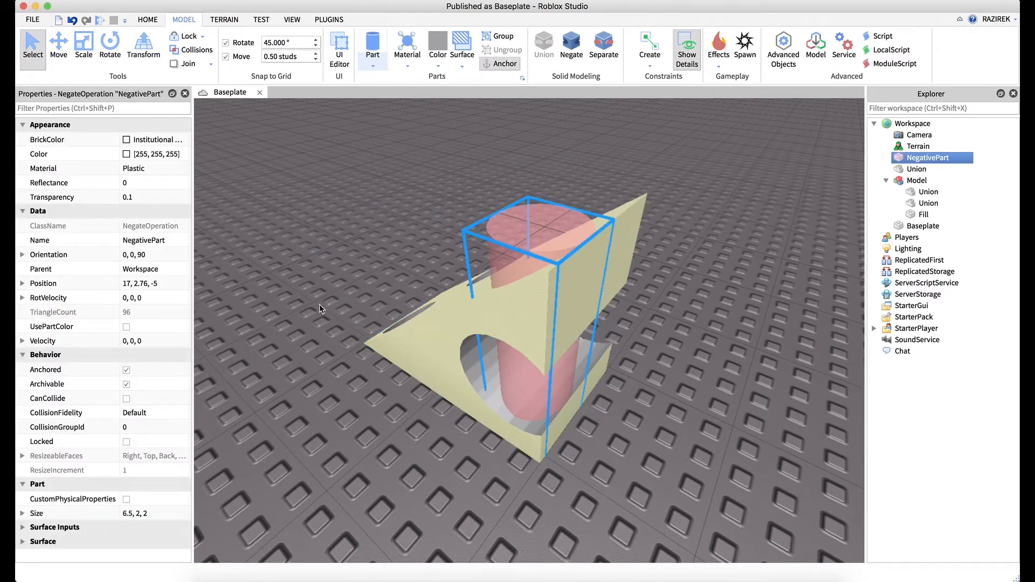
pyautogui.click(148, 284)
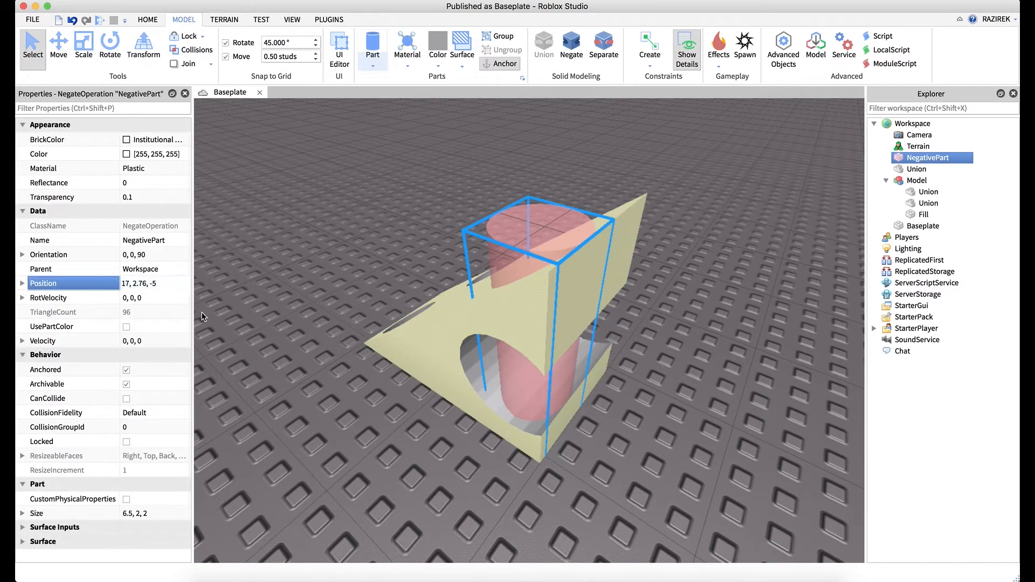
pyautogui.press('Return')
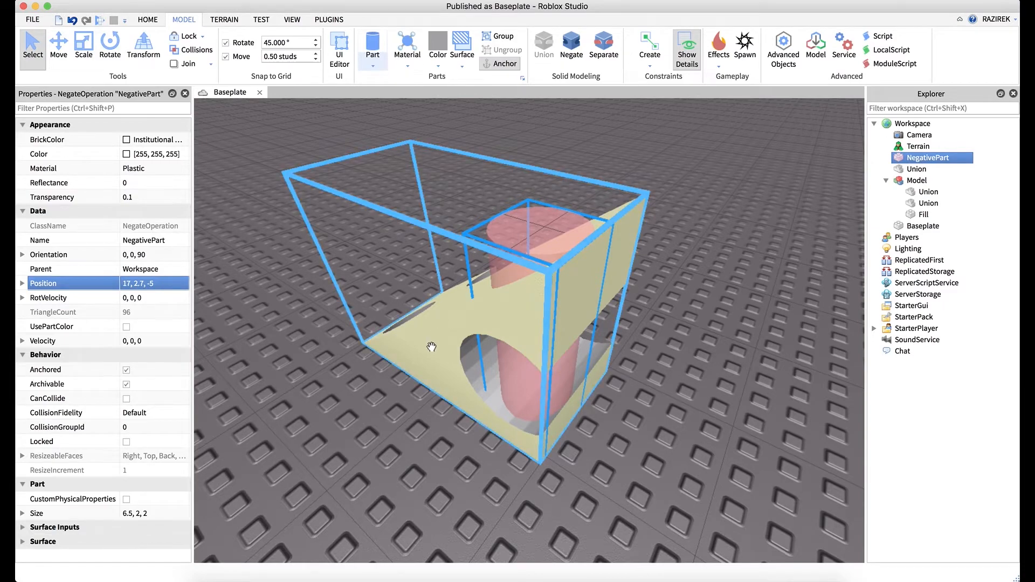
# Retry the union of the wedge and the lowered vertical negative cylinder
pyautogui.moveTo(463, 353); pyautogui.dragTo(428, 353, button='right')
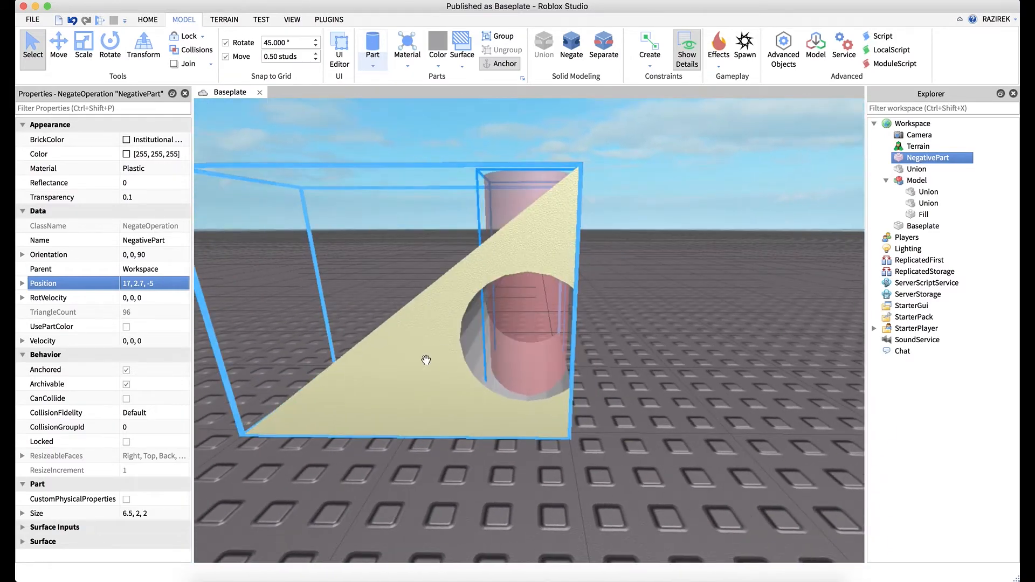
pyautogui.click(427, 358)
pyautogui.keyDown('shift'); pyautogui.click(518, 177); pyautogui.keyUp('shift')
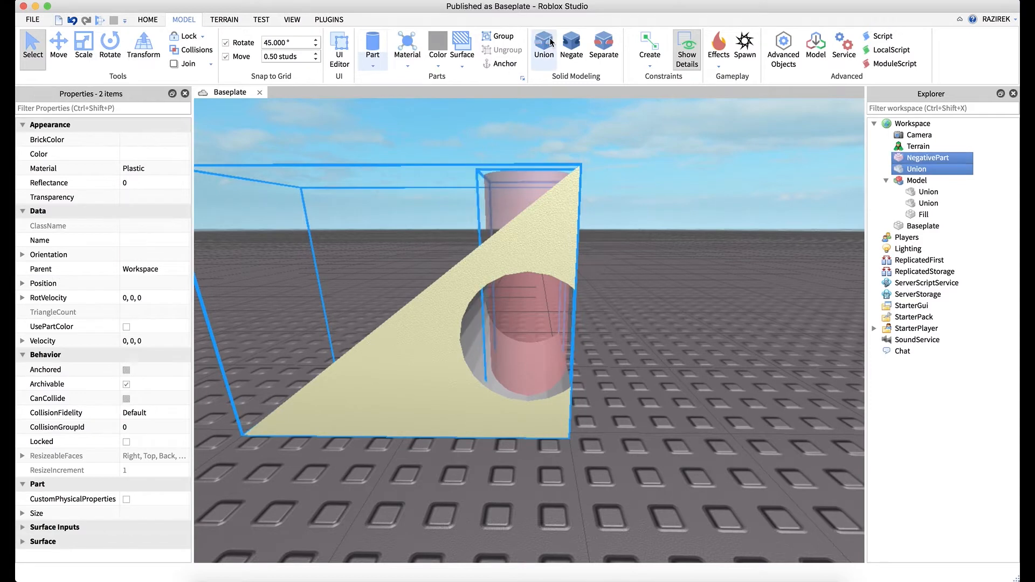
pyautogui.click(547, 44)
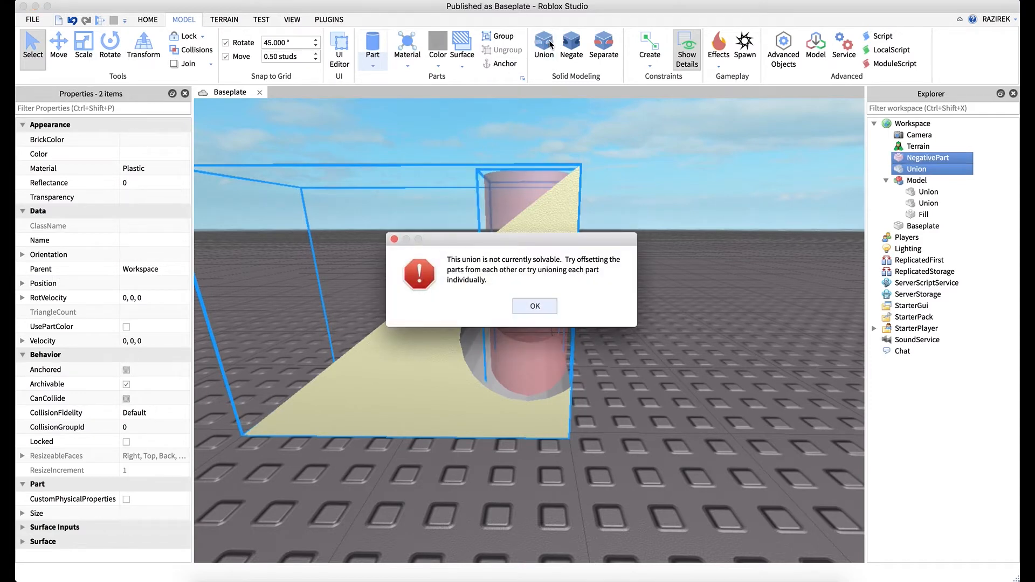
pyautogui.click(528, 305)
# Shift the vertical negative cylinder to Z position -5.5 and union it with the wedge
pyautogui.click(534, 313)
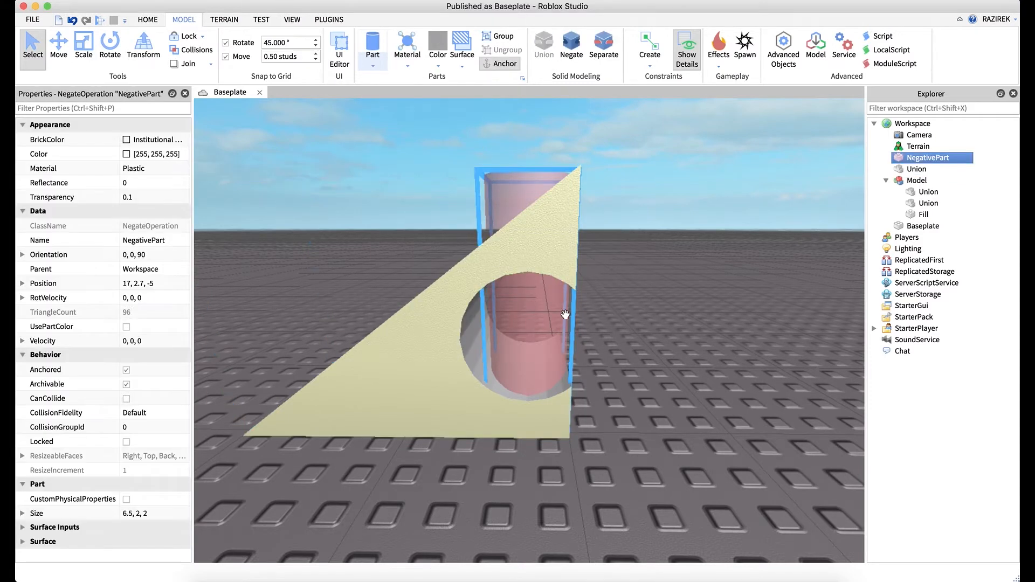
pyautogui.click(58, 46)
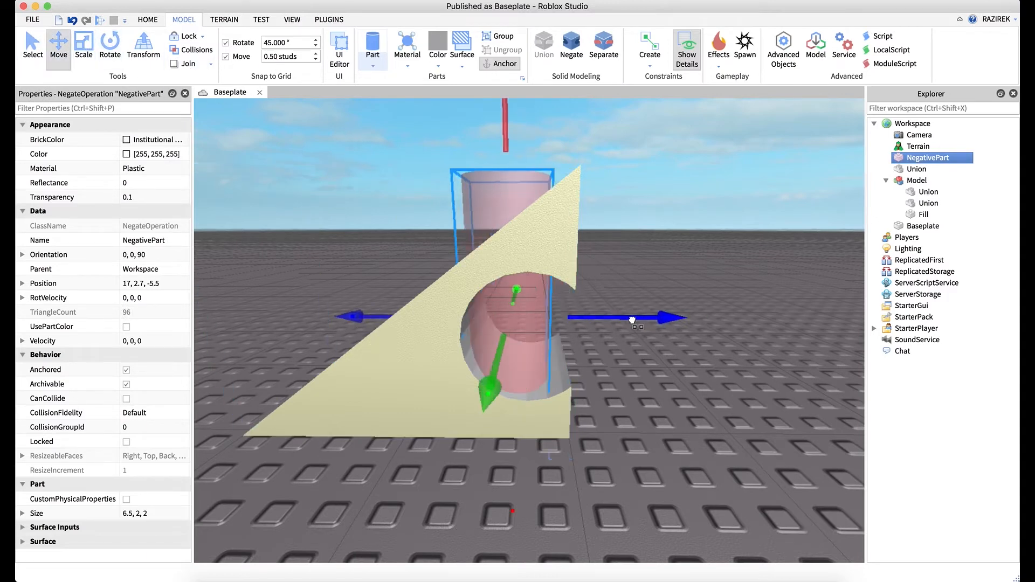
pyautogui.keyDown('shift'); pyautogui.click(432, 335); pyautogui.keyUp('shift')
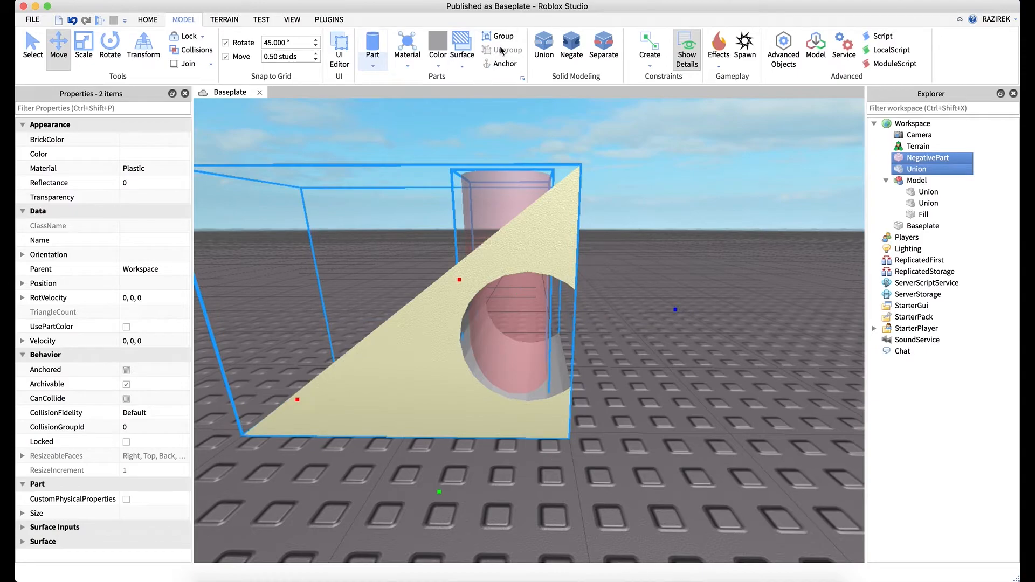
pyautogui.click(544, 48)
# Undo the union and the vertical negative cylinder's last shift
pyautogui.moveTo(604, 197); pyautogui.dragTo(605, 196, button='right')
pyautogui.moveTo(604, 197); pyautogui.dragTo(608, 195, button='right')
pyautogui.press('super+z')
pyautogui.press('super+z')
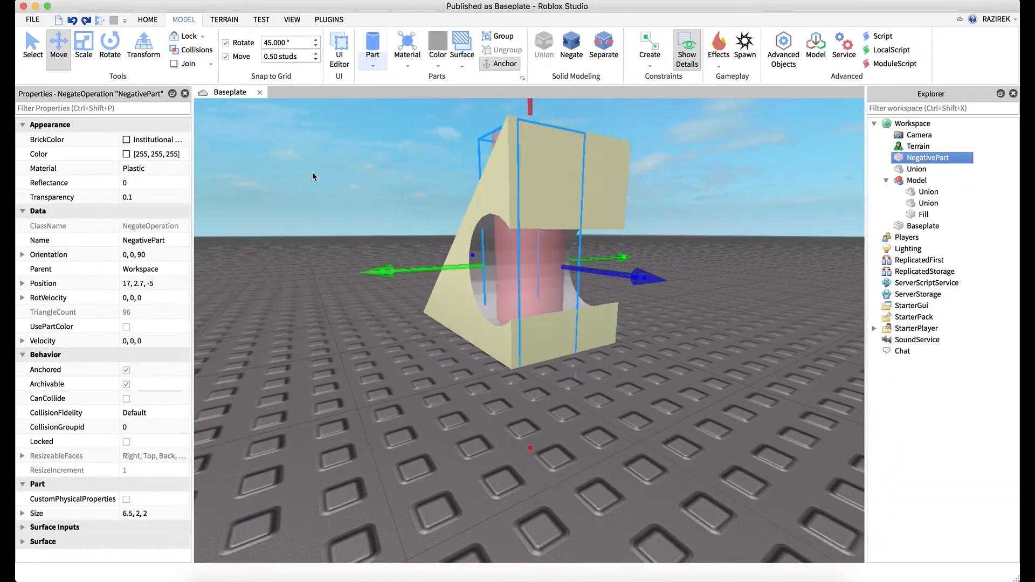
# Examine how the vertical negative cylinder sits inside the wedge's tall end from several sides
pyautogui.click(719, 237)
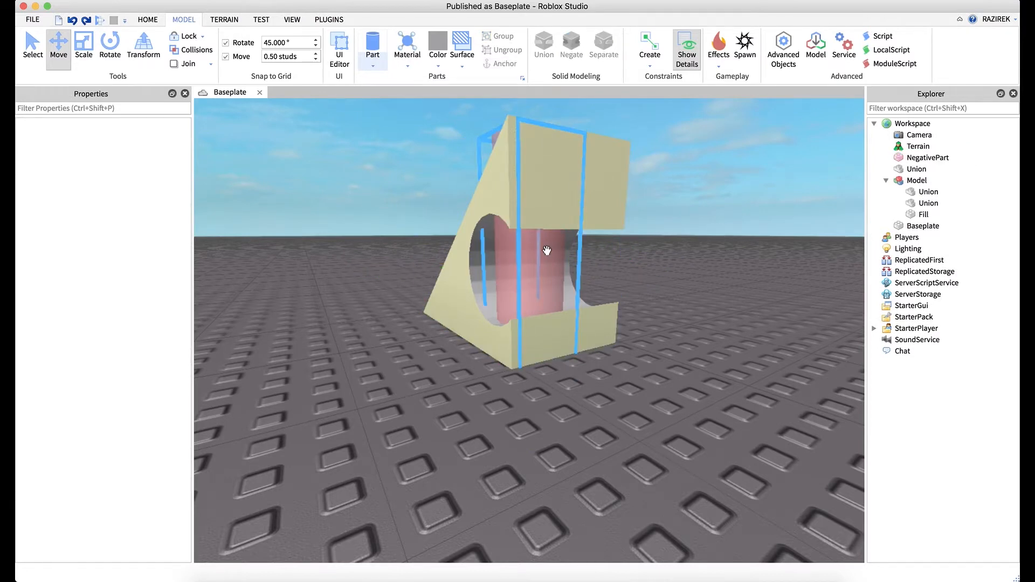
pyautogui.click(549, 253)
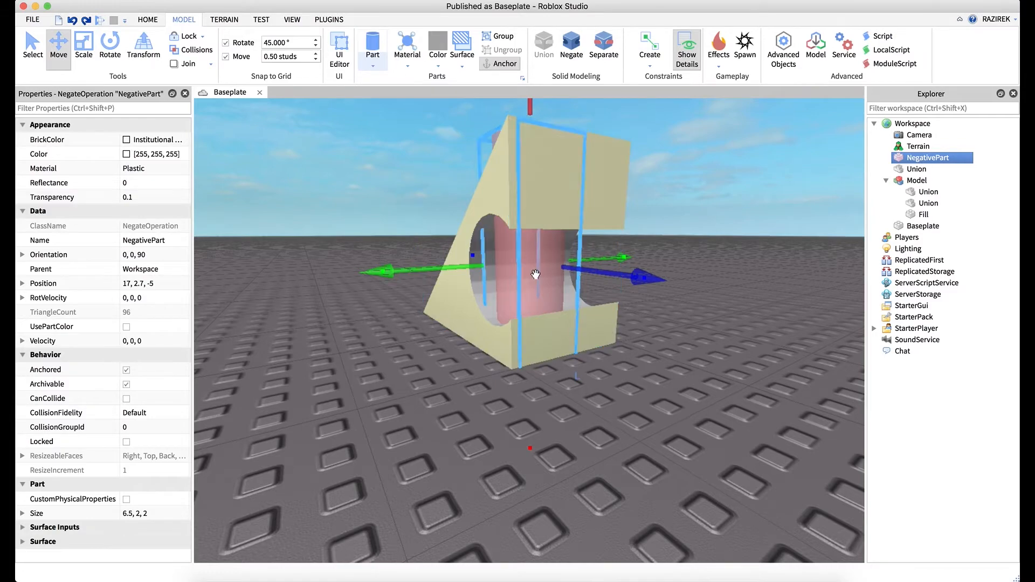
pyautogui.moveTo(527, 251); pyautogui.dragTo(529, 255, button='right')
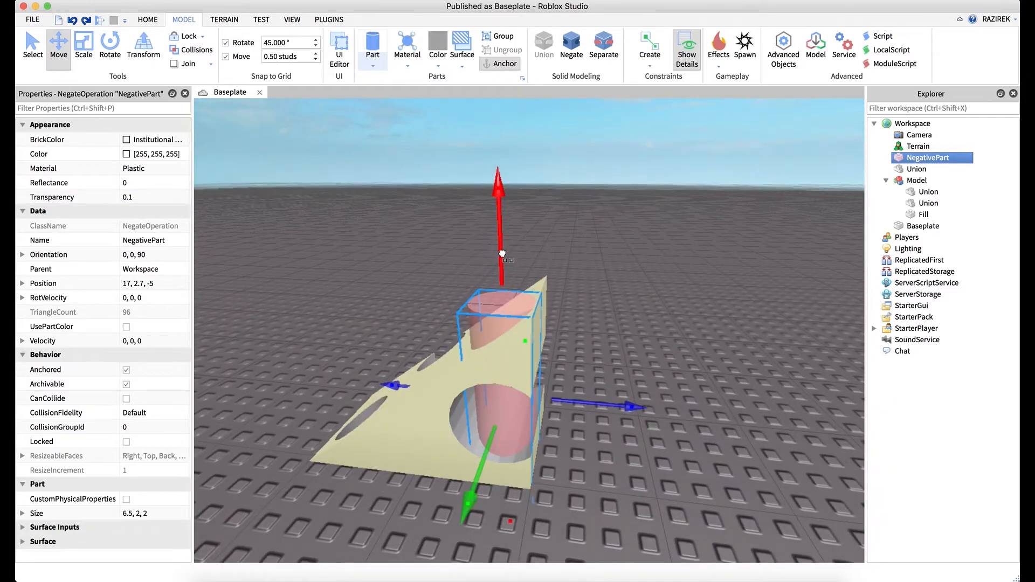
pyautogui.moveTo(502, 253); pyautogui.dragTo(503, 248)
pyautogui.moveTo(532, 257); pyautogui.dragTo(531, 256, button='right')
pyautogui.moveTo(483, 285); pyautogui.dragTo(492, 303)
pyautogui.moveTo(533, 264); pyautogui.dragTo(559, 242, button='right')
pyautogui.press('a')
pyautogui.press('s')
pyautogui.press('w')
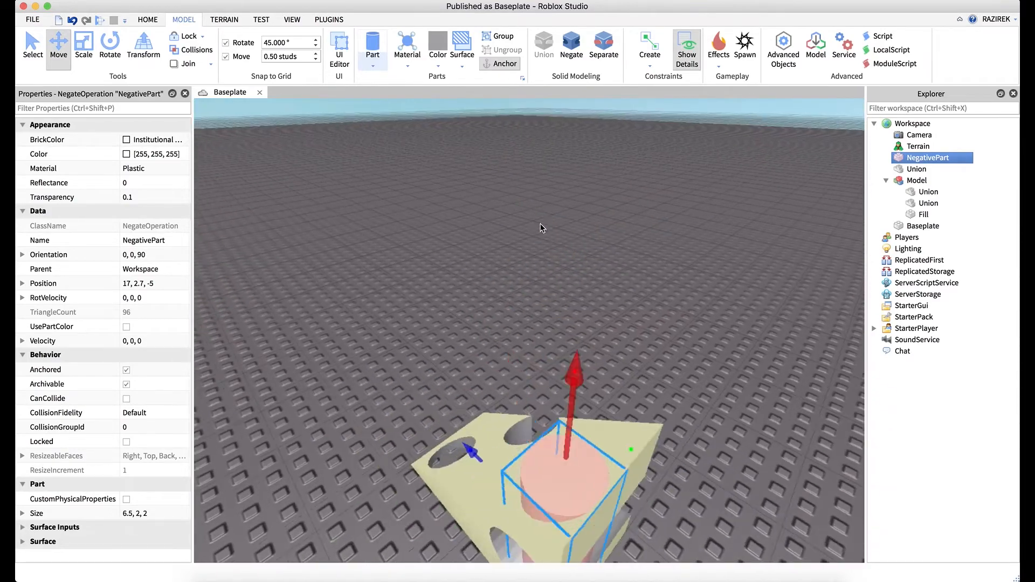
pyautogui.press('s')
# Shift the vertical negative cylinder 0.25 studs toward the wedge's low end and union it with the wedge
pyautogui.moveTo(356, 154); pyautogui.dragTo(355, 159, button='right')
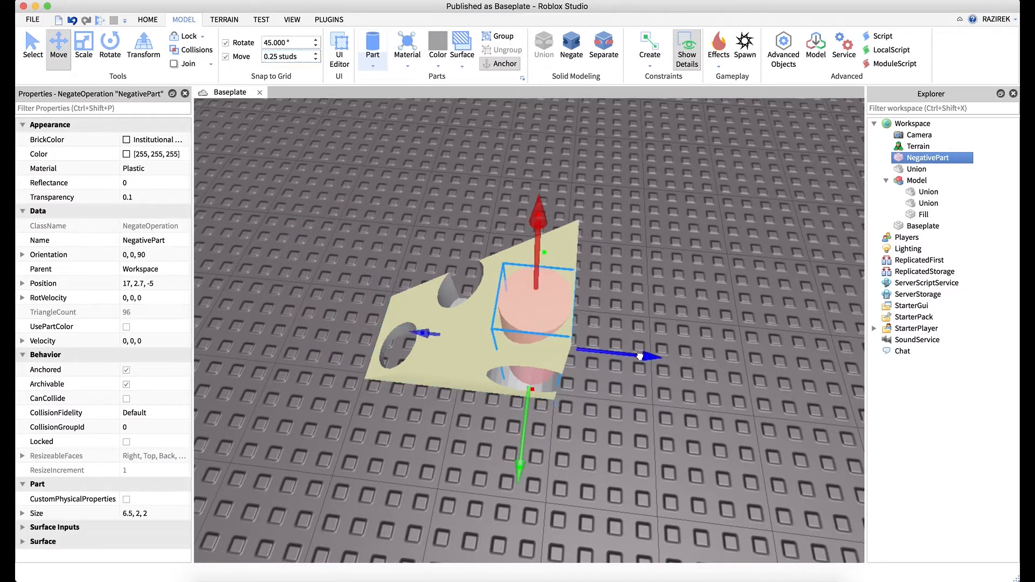
pyautogui.moveTo(640, 356); pyautogui.dragTo(636, 355)
pyautogui.keyDown('shift'); pyautogui.click(572, 254); pyautogui.keyUp('shift')
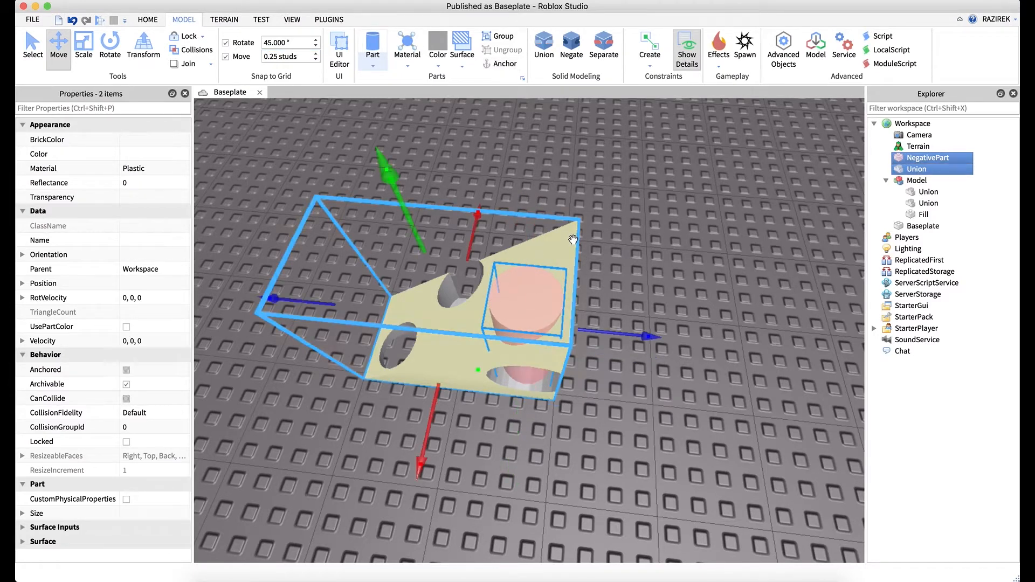
pyautogui.click(546, 50)
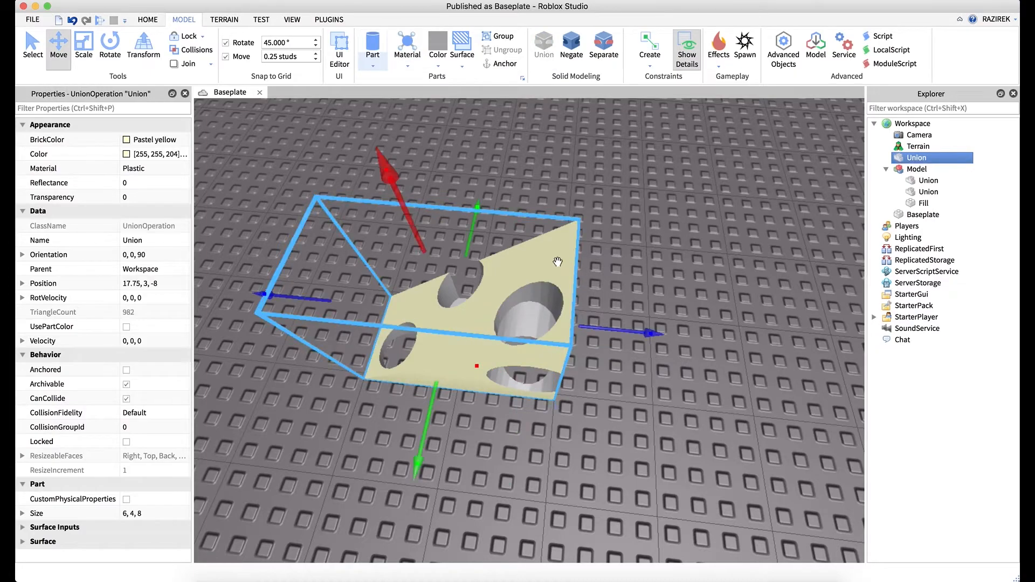
# Enable UsePartColor on the perforated wedge union and clear the selection
pyautogui.moveTo(448, 305); pyautogui.dragTo(452, 304, button='right')
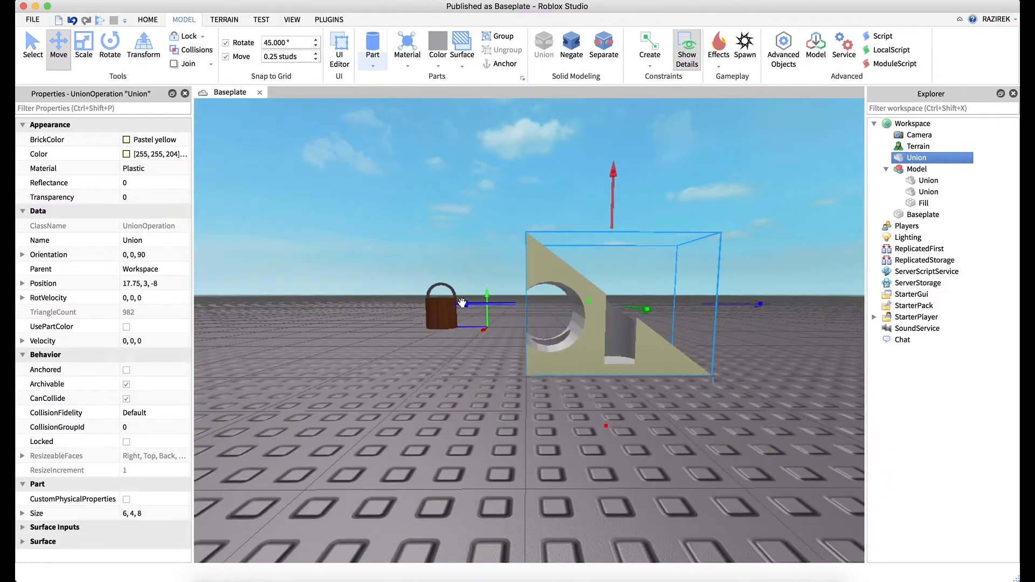
pyautogui.click(127, 327)
pyautogui.moveTo(505, 379); pyautogui.dragTo(580, 464, button='right')
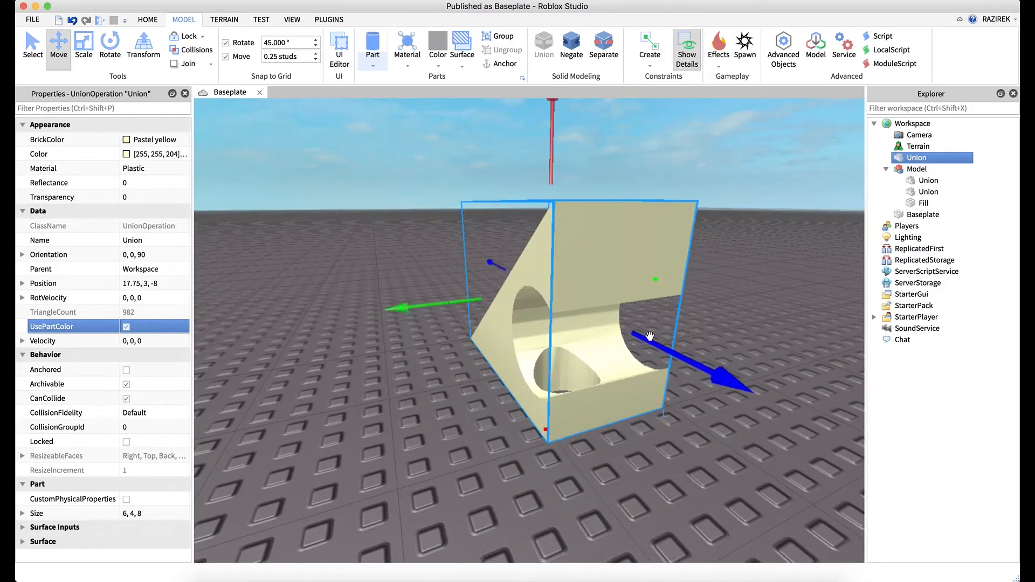
pyautogui.moveTo(597, 339); pyautogui.dragTo(604, 346, button='right')
pyautogui.click(585, 235)
# Add a cylinder on an empty area of the baseplate and rotate it upright to orientation 0, 0, 90
pyautogui.moveTo(572, 256); pyautogui.dragTo(581, 276, button='right')
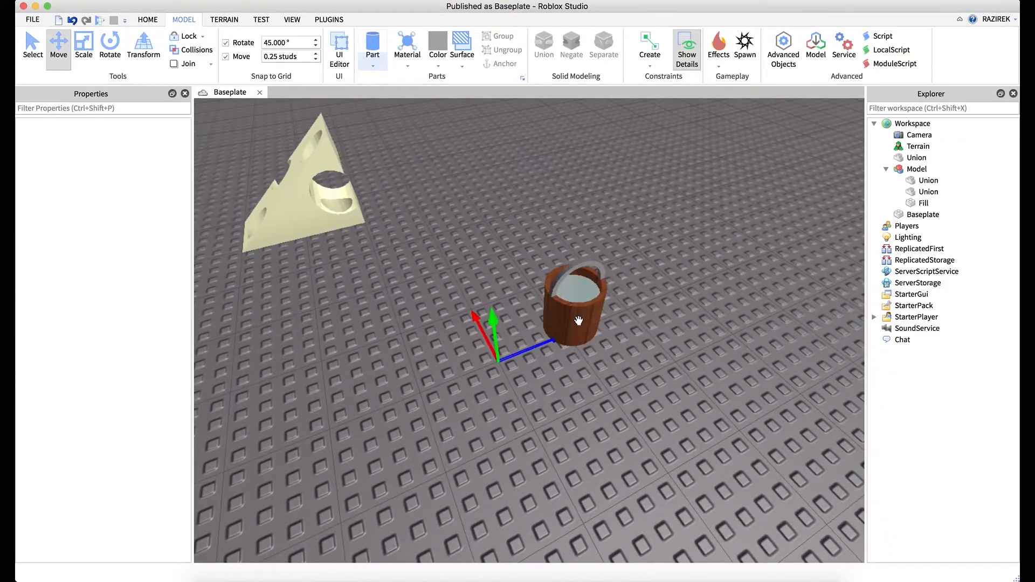
pyautogui.moveTo(499, 258); pyautogui.dragTo(496, 257, button='right')
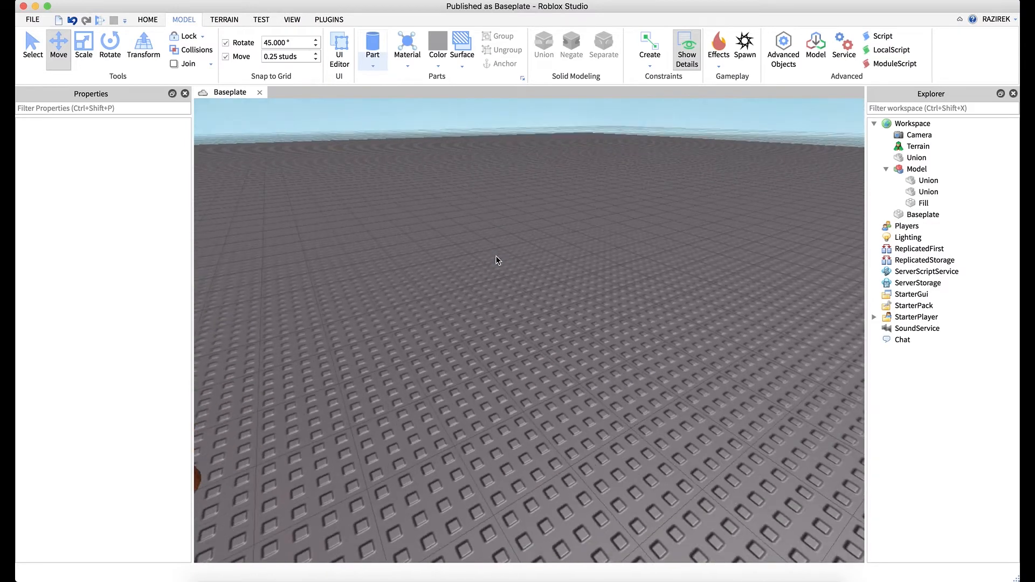
pyautogui.click(372, 66)
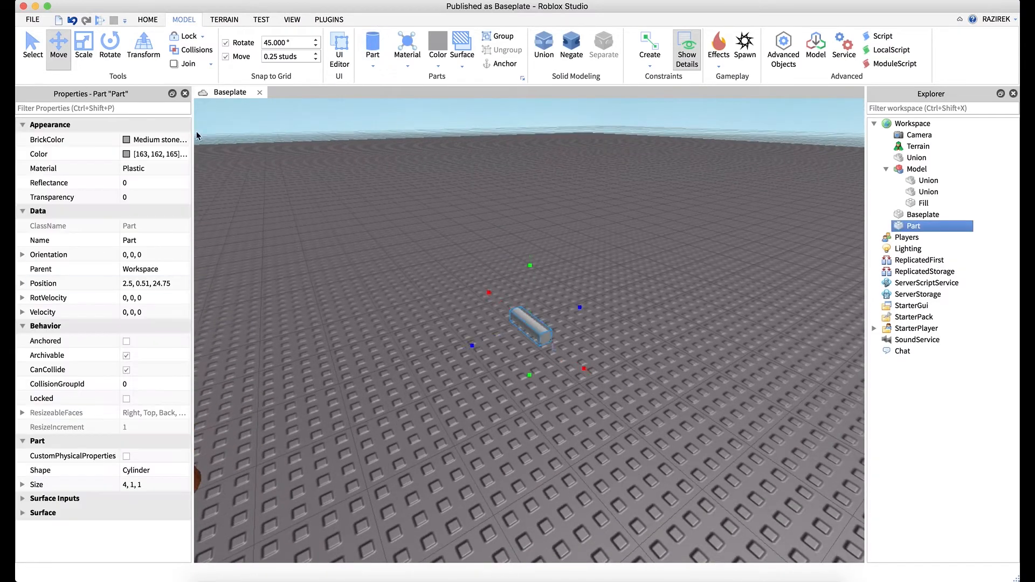
pyautogui.click(111, 49)
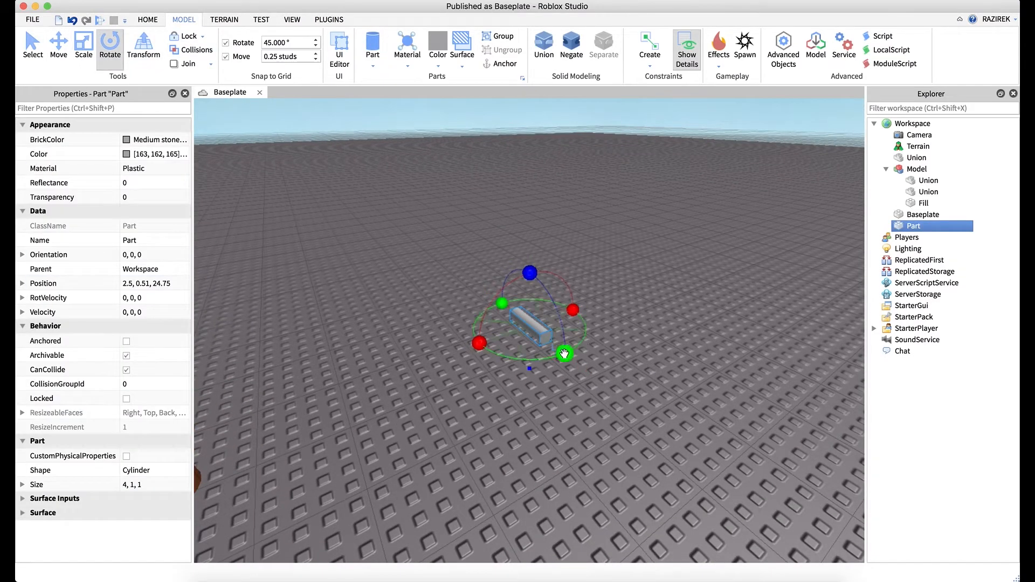
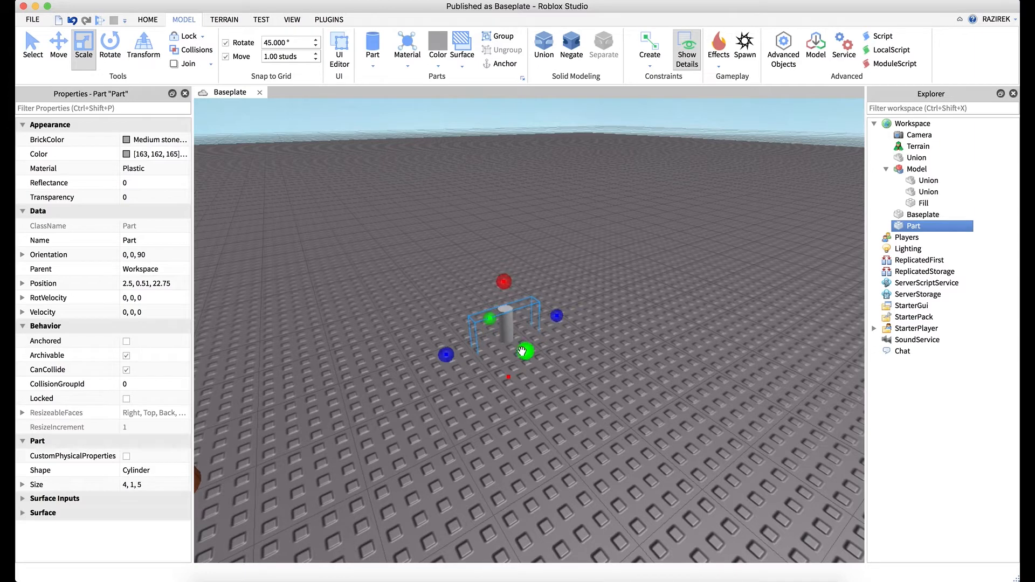
# Widen the upright cylinder to 8 studs in diameter and raise it by 1 stud
pyautogui.moveTo(522, 352); pyautogui.dragTo(596, 427)
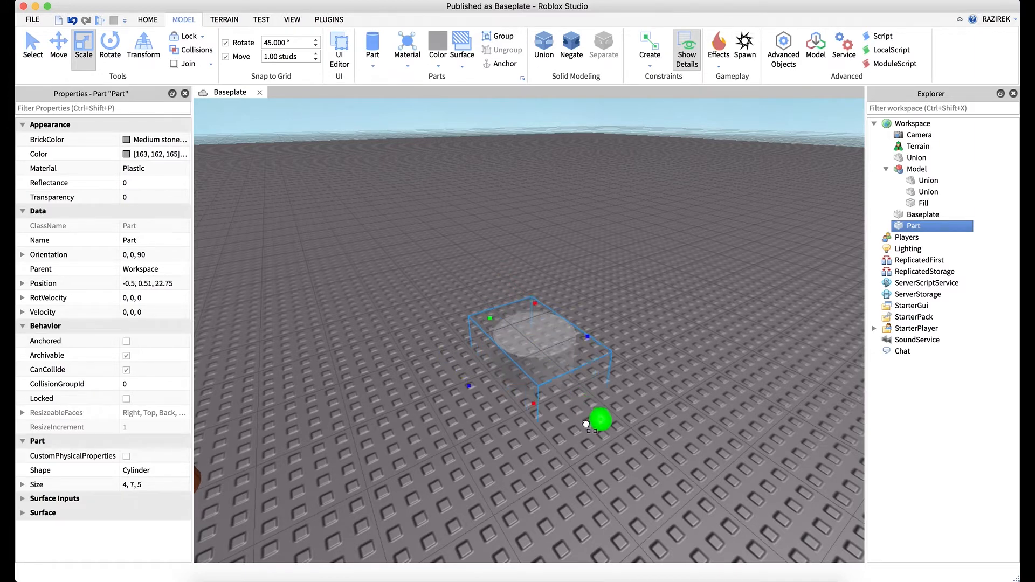
pyautogui.moveTo(469, 386); pyautogui.dragTo(417, 407)
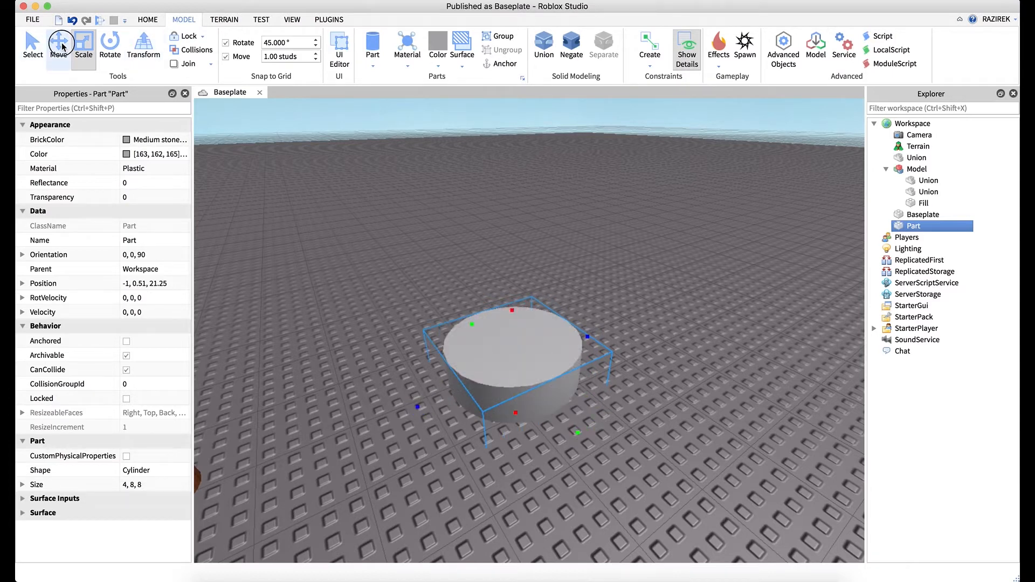
pyautogui.moveTo(512, 293)
pyautogui.mouseDown()
pyautogui.moveTo(512, 241)
pyautogui.moveTo(510, 274)
pyautogui.mouseUp()
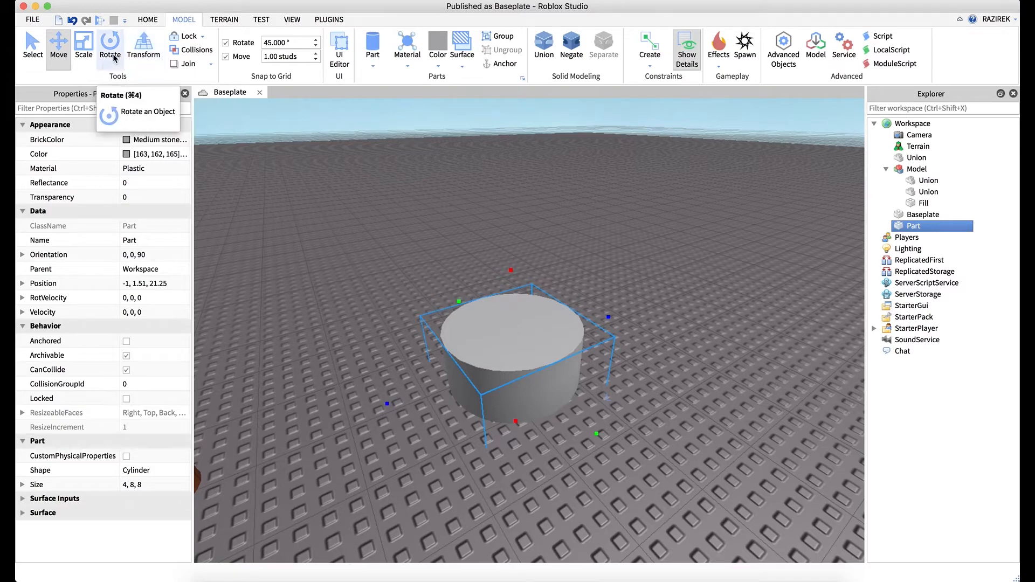
# Stretch the cylinder upward to a height of 8 studs
pyautogui.click(84, 46)
pyautogui.moveTo(520, 295); pyautogui.dragTo(526, 259)
pyautogui.moveTo(434, 212); pyautogui.dragTo(435, 213, button='right')
pyautogui.moveTo(652, 293); pyautogui.dragTo(659, 247)
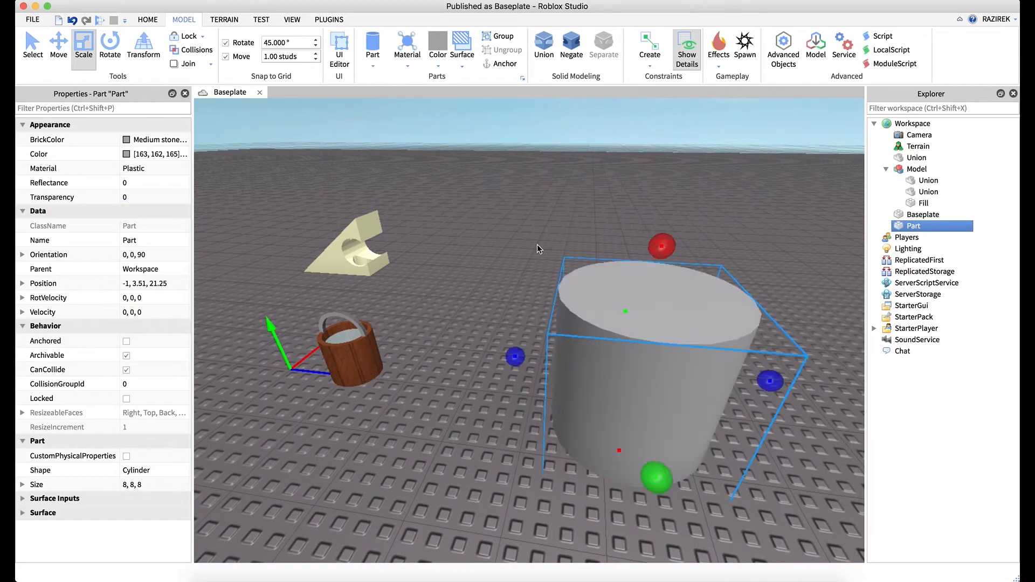
# Duplicate the cylinder, narrow the copy to 6 studs in diameter and extend it upward to 8 studs high
pyautogui.moveTo(568, 245); pyautogui.dragTo(591, 247, button='right')
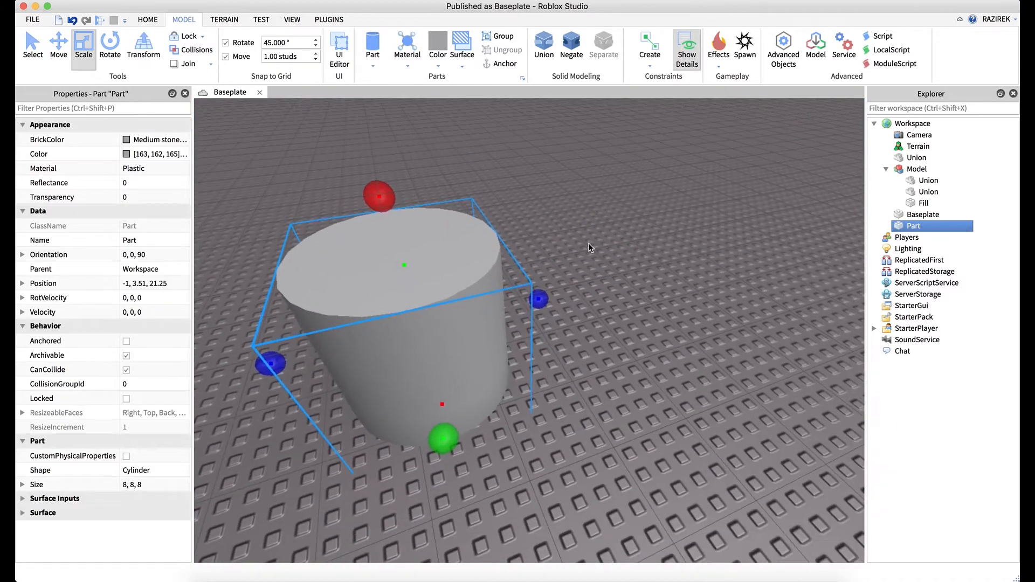
pyautogui.press('super+d')
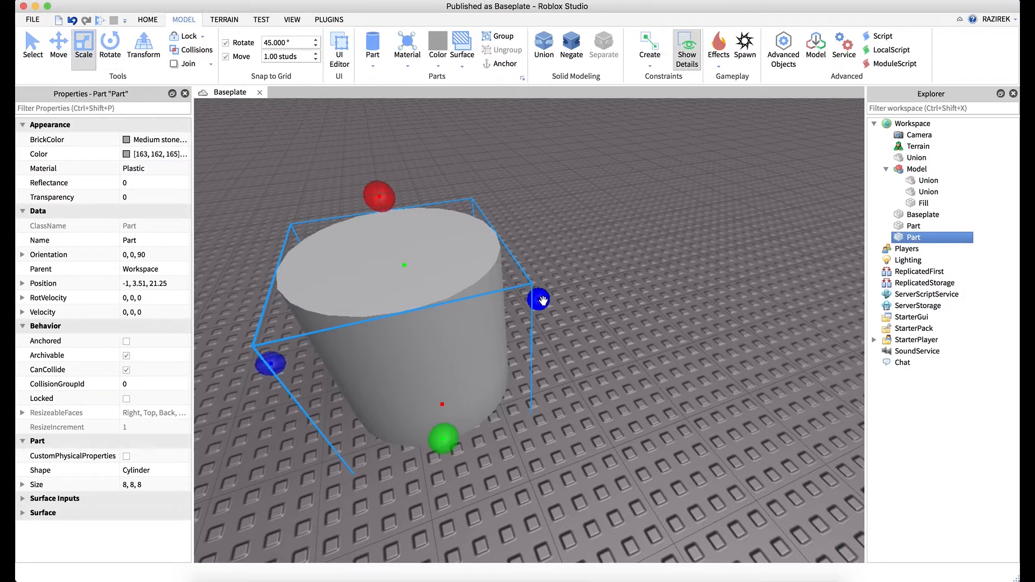
pyautogui.moveTo(543, 301); pyautogui.dragTo(528, 304)
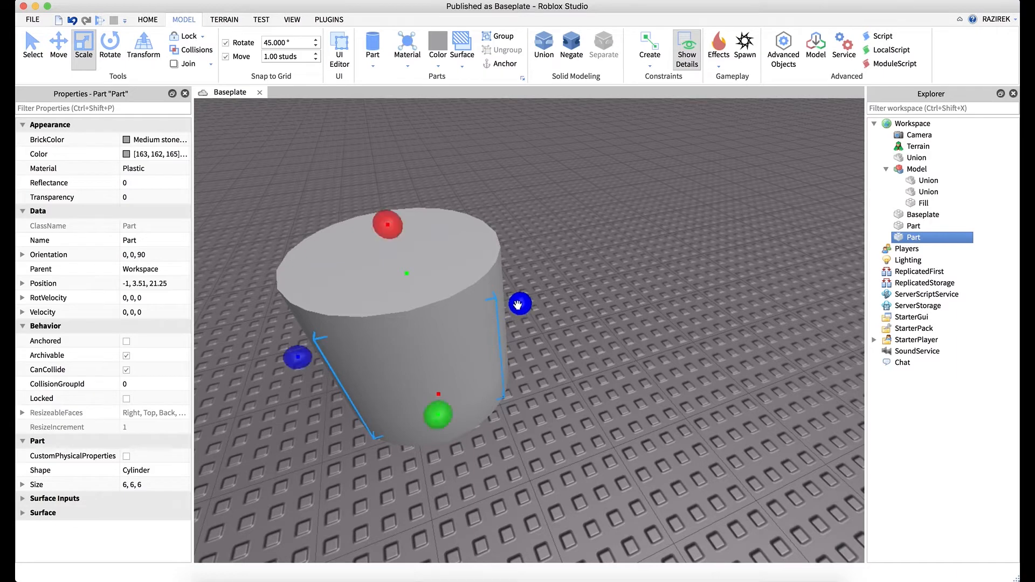
pyautogui.moveTo(380, 216); pyautogui.dragTo(375, 161)
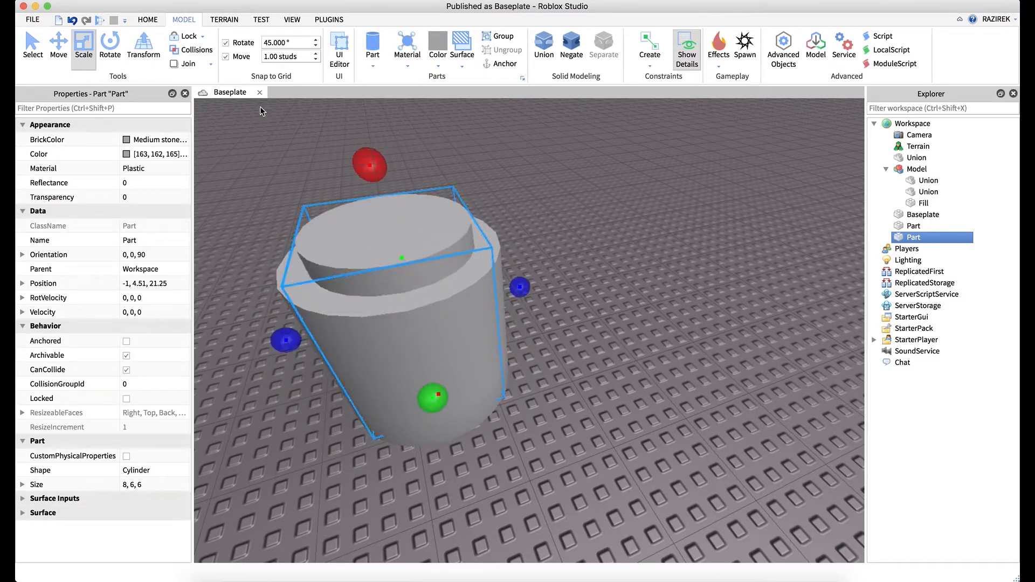
# Negate the inner 6-stud cylinder and union it with the outer cylinder to hollow out the shape
pyautogui.click(571, 46)
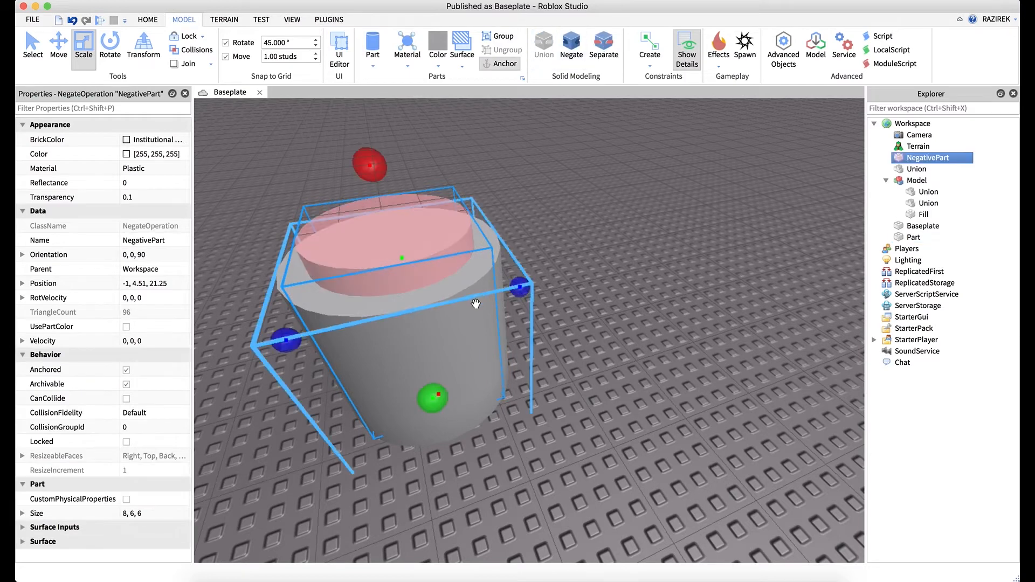
pyautogui.click(449, 244)
pyautogui.keyDown('shift'); pyautogui.click(478, 216); pyautogui.keyUp('shift')
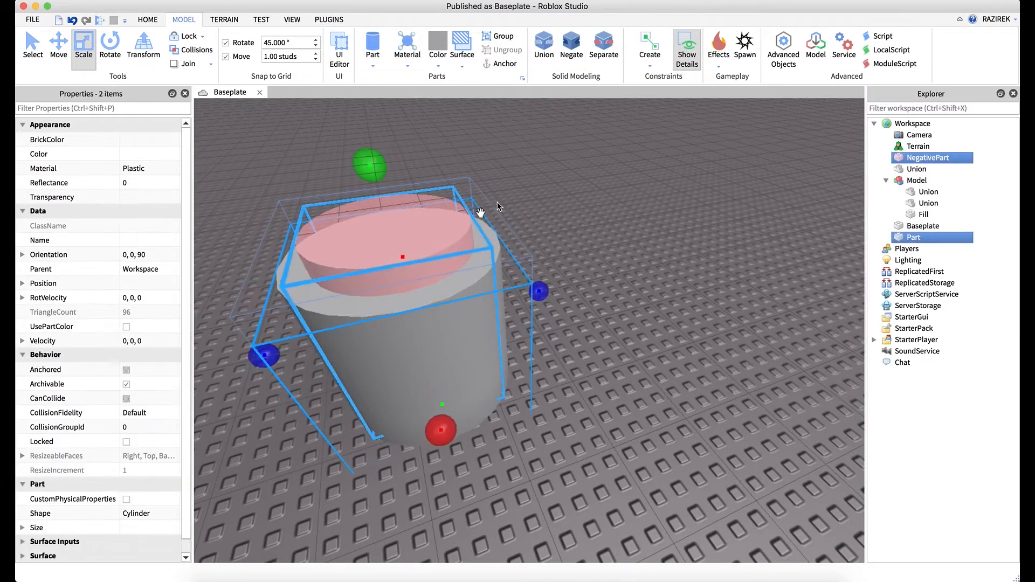
pyautogui.click(545, 46)
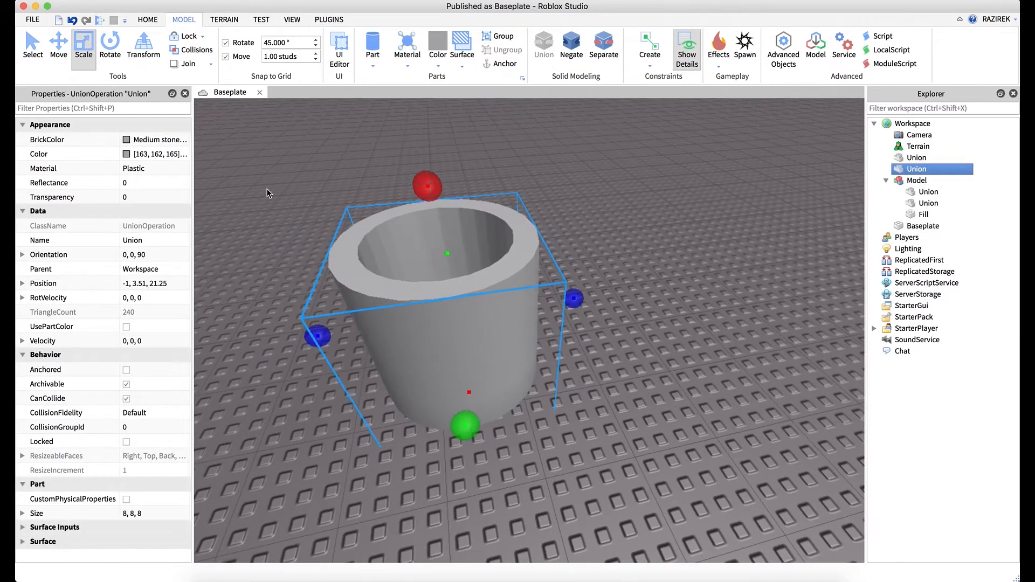
# Set the hollow cylinder's material to Cobblestone
pyautogui.click(153, 171)
pyautogui.scroll(2, 162, 210)
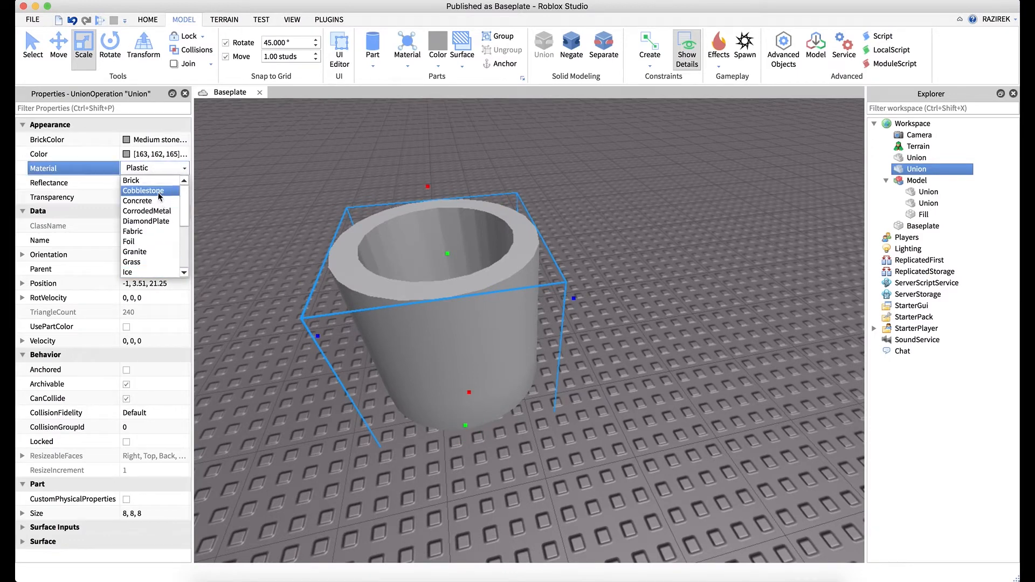
pyautogui.click(151, 191)
pyautogui.click(606, 198)
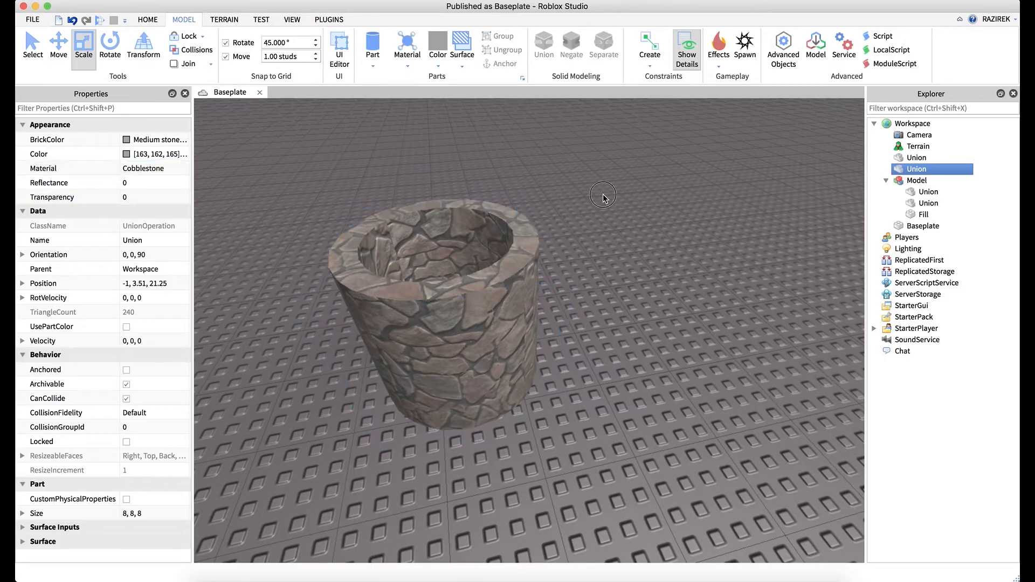
# Undo the Cobblestone material and the union, going back to the separate outer cylinder and negated inner cylinder
pyautogui.moveTo(606, 198); pyautogui.dragTo(607, 194, button='right')
pyautogui.click(607, 194)
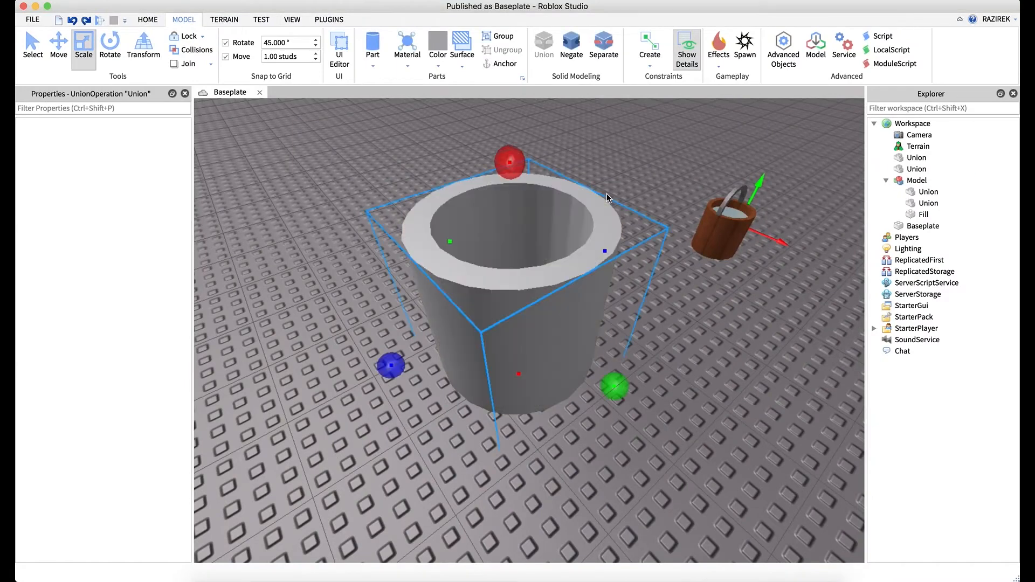
pyautogui.press('super+shift+u')
pyautogui.click(615, 168)
# Duplicate the negated cylinder, turn the copy back into a solid part and lower its top to a height of 6 studs
pyautogui.click(542, 199)
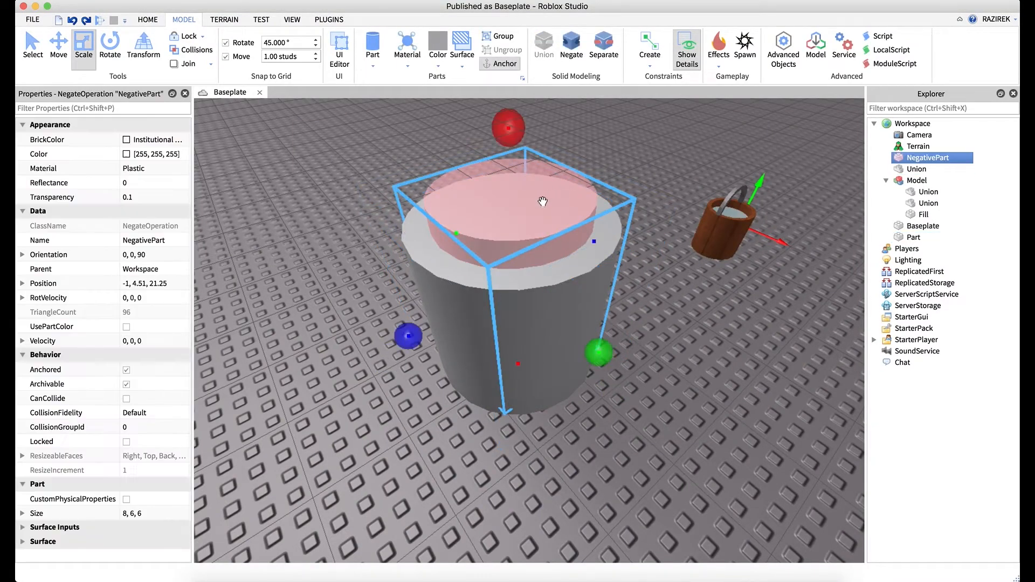
pyautogui.press('super+d')
pyautogui.click(572, 46)
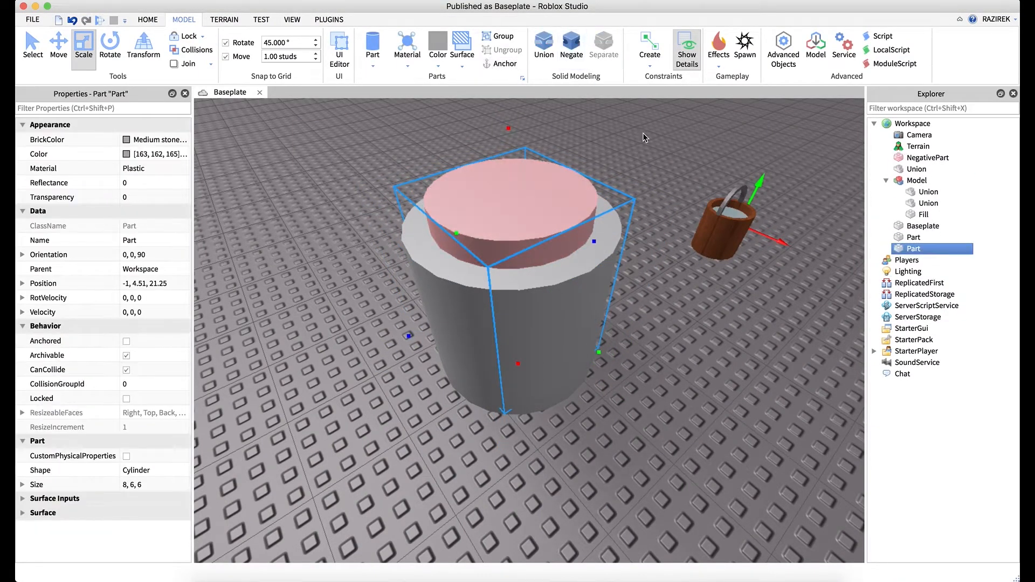
pyautogui.moveTo(518, 130); pyautogui.dragTo(519, 193)
# Color the solid inner cylinder Pastel light blue and set its transparency to 0.4
pyautogui.click(126, 140)
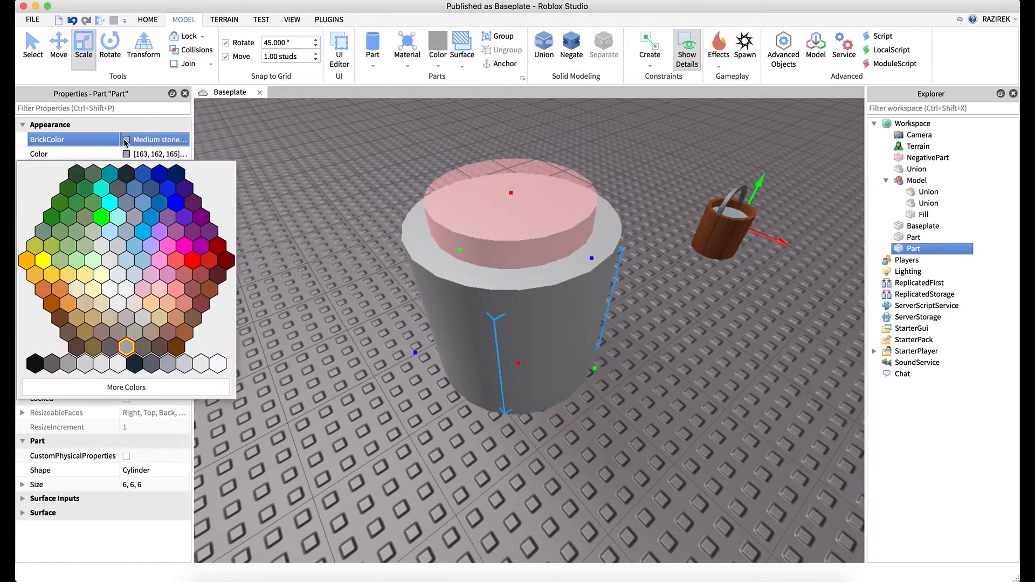
pyautogui.click(115, 242)
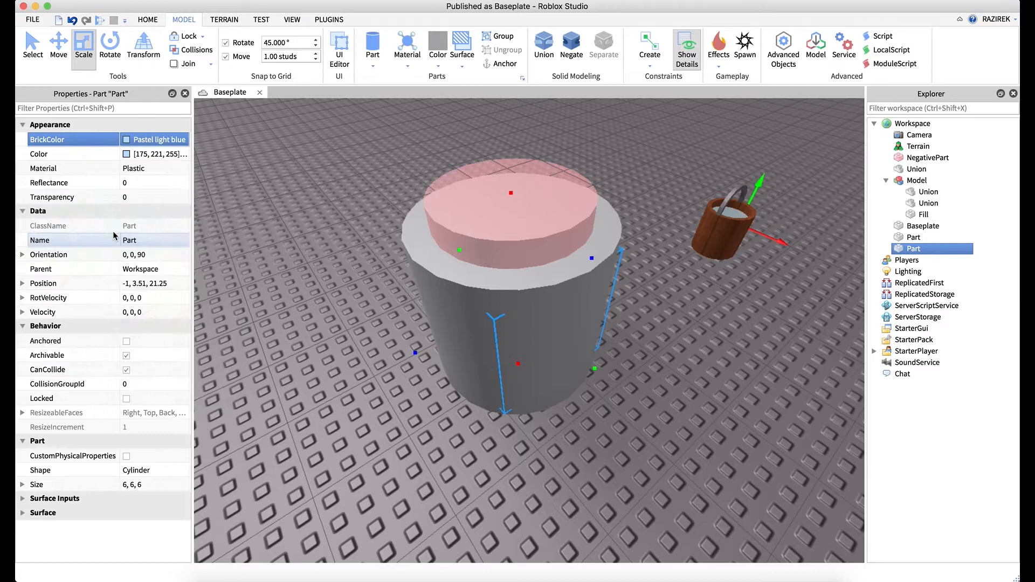
pyautogui.click(129, 197)
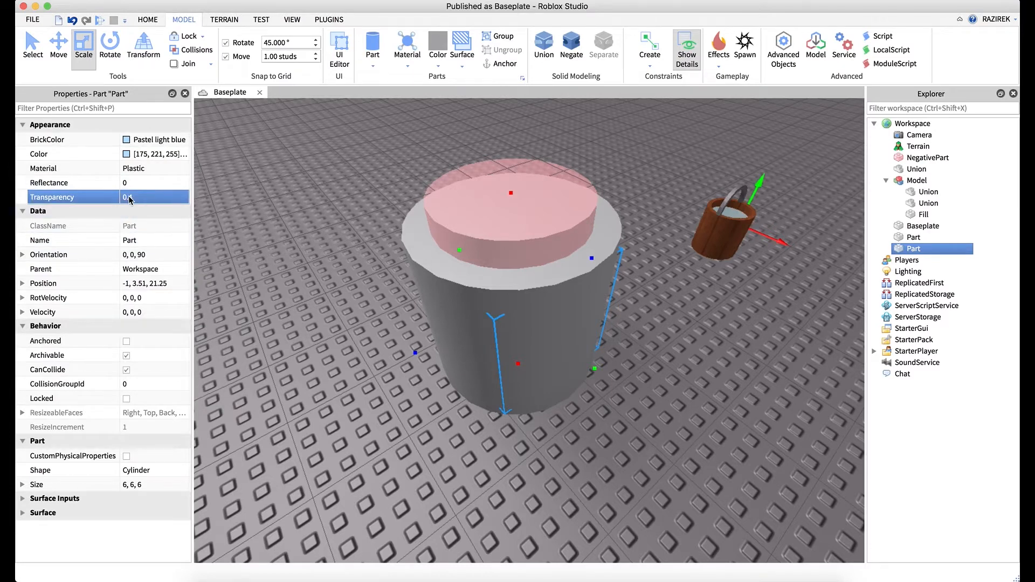
# Union the negated cylinder with the outer cylinder, and turn off CanCollide for the light blue water cylinder
pyautogui.click(477, 166)
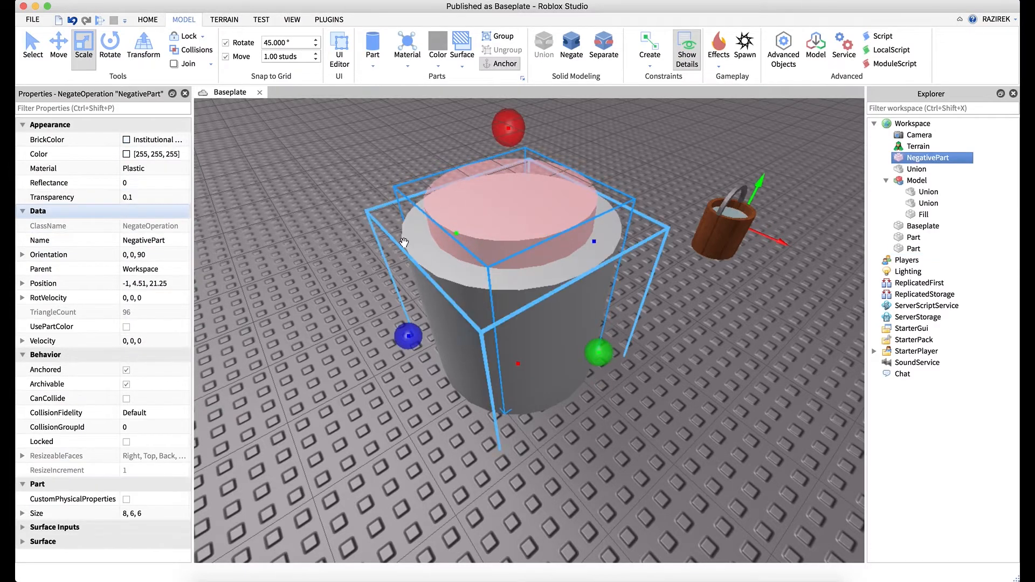
pyautogui.click(545, 43)
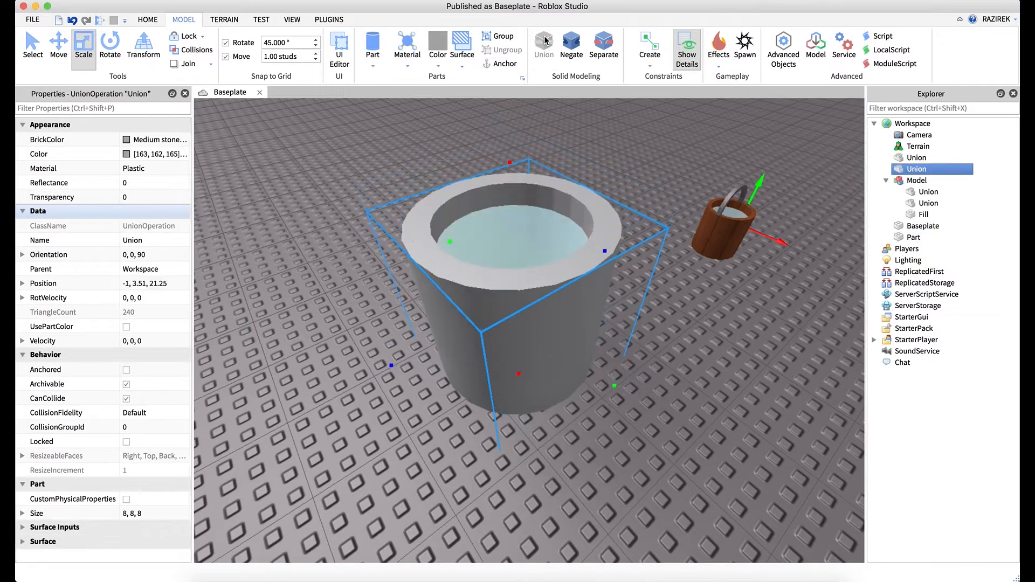
pyautogui.click(524, 228)
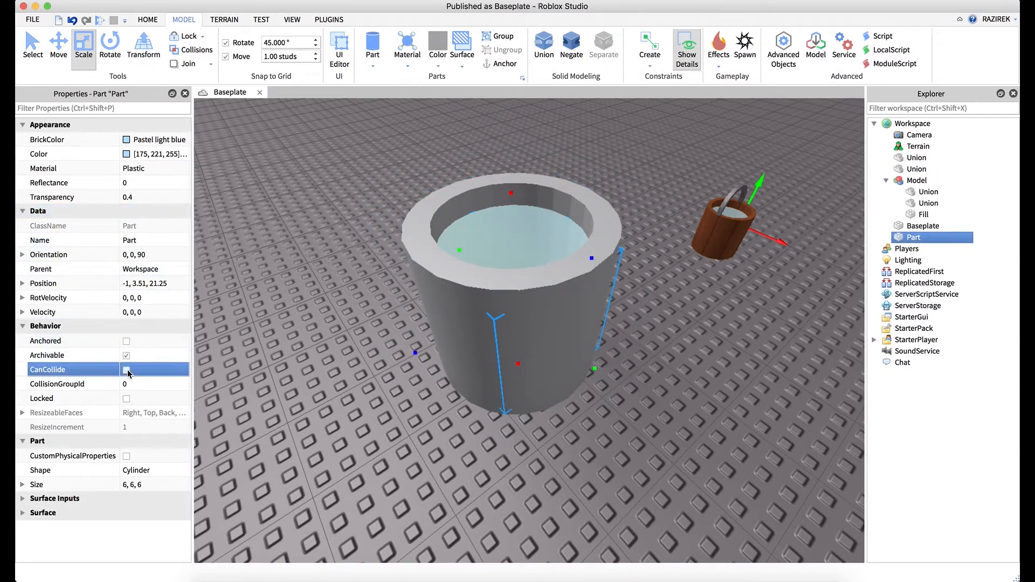
# Apply the Cobblestone material to the hollow well wall
pyautogui.click(416, 275)
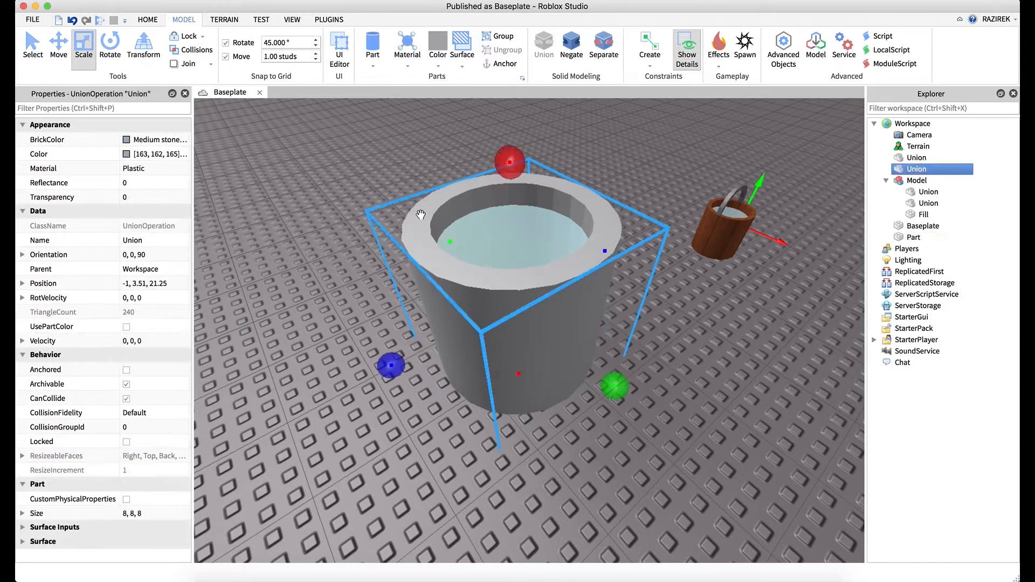
pyautogui.click(144, 170)
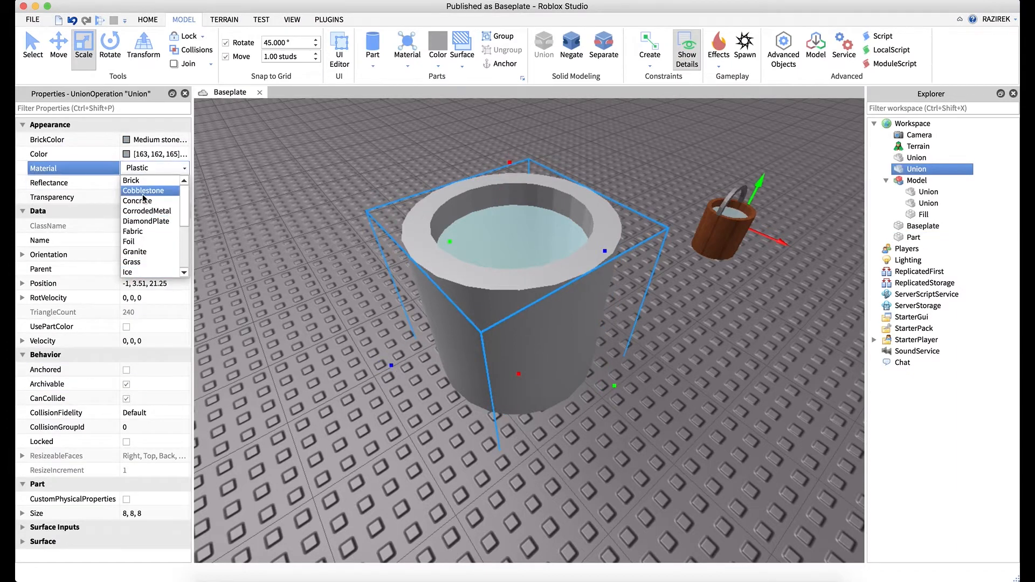
pyautogui.click(143, 193)
pyautogui.click(390, 198)
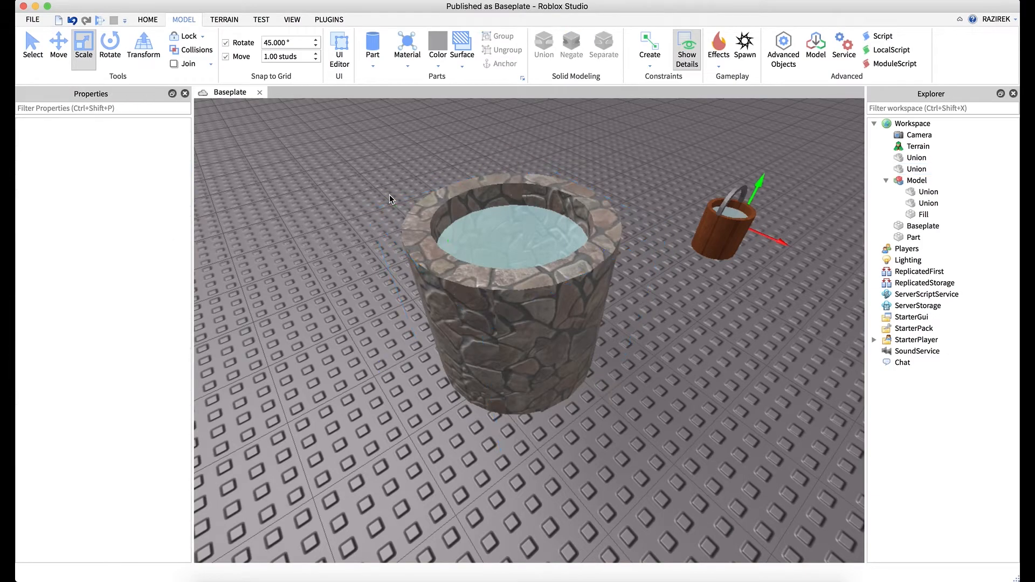
# Add a block on top of the well and shrink it to 1, 1, 1 at one side of the rim
pyautogui.press('d')
pyautogui.moveTo(389, 195); pyautogui.dragTo(386, 198, button='right')
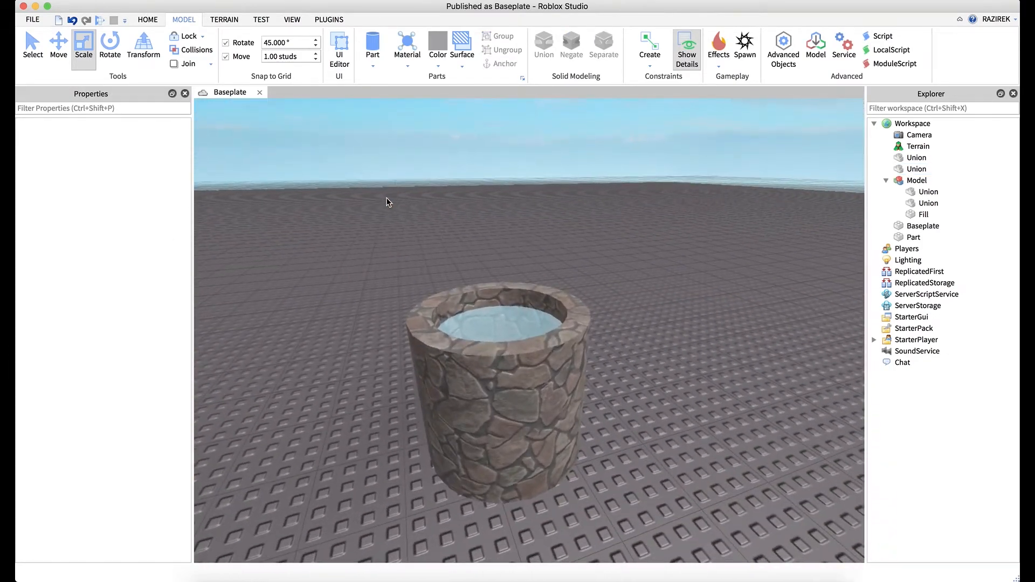
pyautogui.click(373, 65)
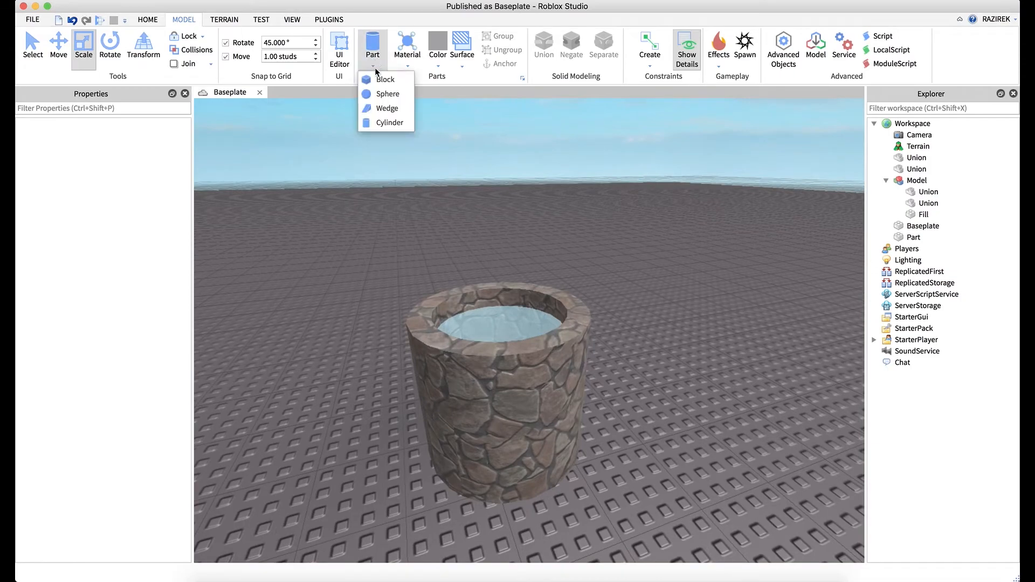
pyautogui.click(379, 80)
pyautogui.scroll(5, 485, 291)
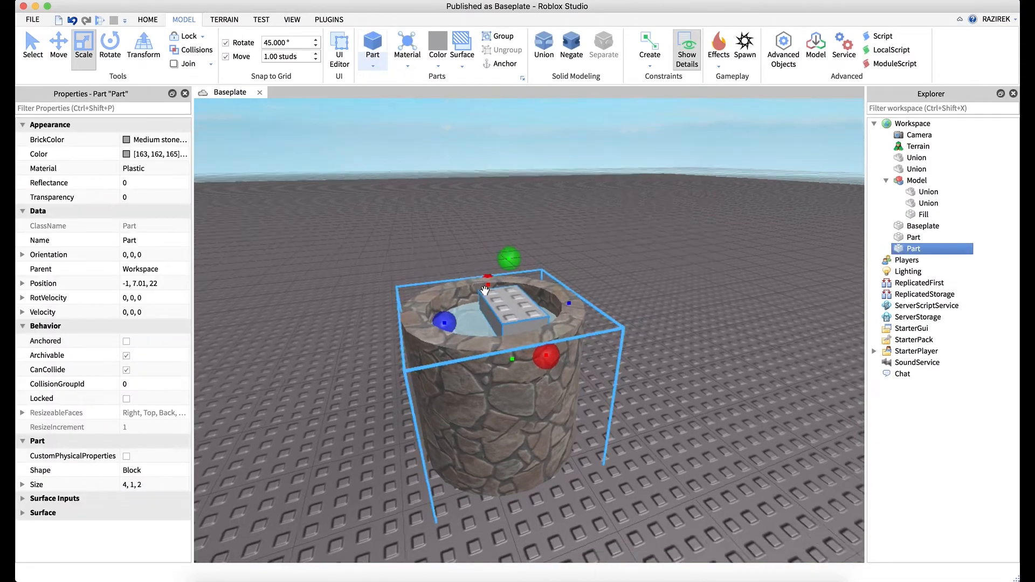
pyautogui.scroll(-5, 485, 291)
pyautogui.scroll(2, 491, 289)
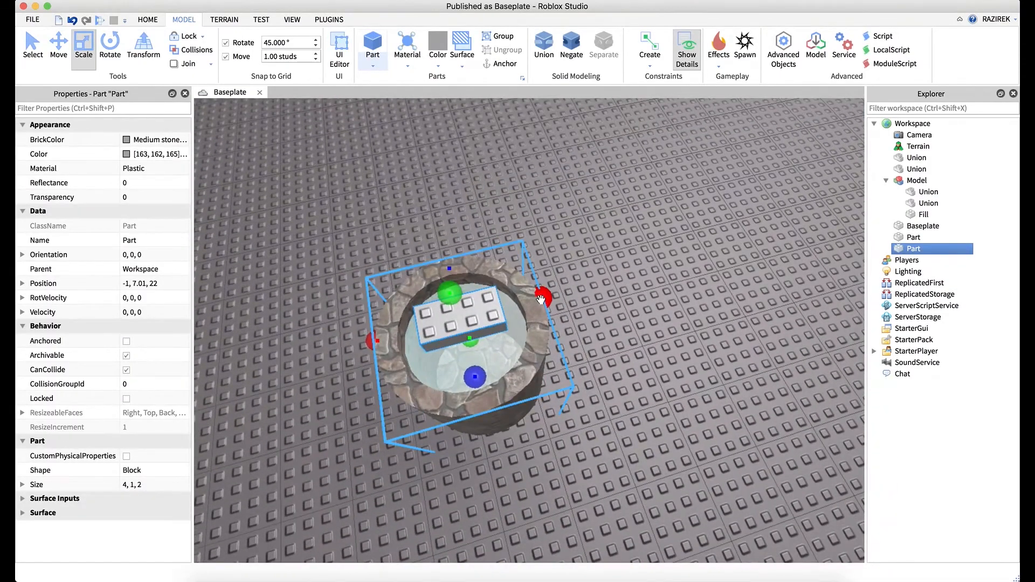
pyautogui.moveTo(541, 300); pyautogui.dragTo(461, 310)
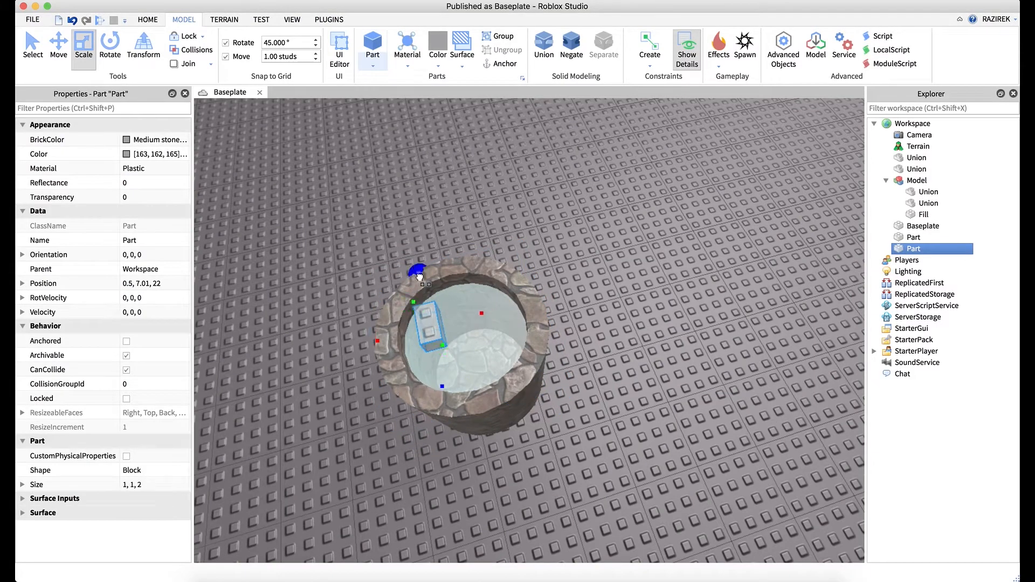
pyautogui.moveTo(420, 277); pyautogui.dragTo(451, 317)
# Raise the small block by 1 stud onto the rim and move a duplicate 7 studs across to the opposite side
pyautogui.click(68, 55)
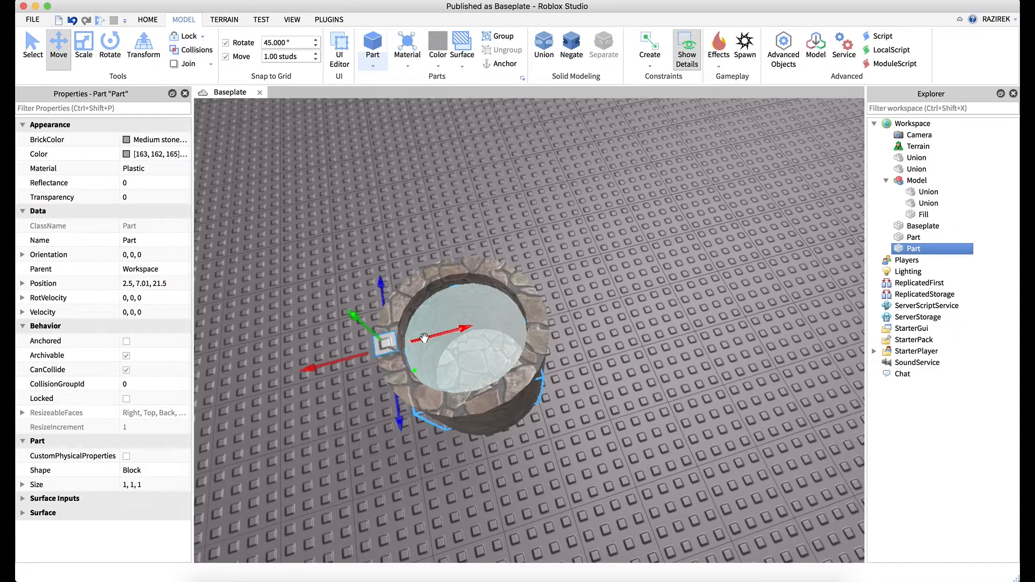
pyautogui.moveTo(424, 338); pyautogui.dragTo(429, 334, button='right')
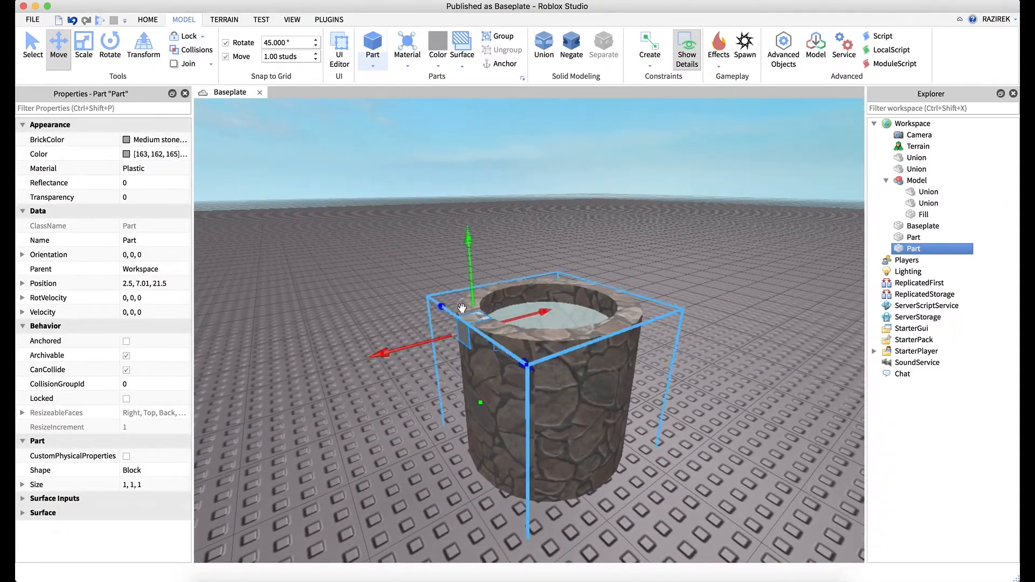
pyautogui.moveTo(473, 281); pyautogui.dragTo(473, 267)
pyautogui.moveTo(534, 267); pyautogui.dragTo(535, 270, button='right')
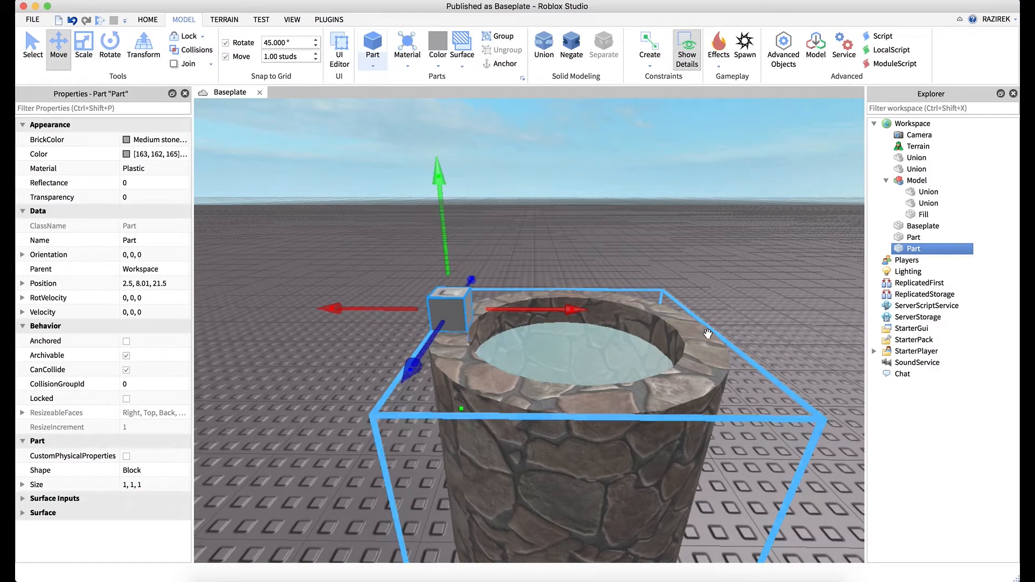
pyautogui.press('super+d')
pyautogui.moveTo(577, 310); pyautogui.dragTo(825, 310)
# Stretch both rim blocks upward into posts 6 studs tall
pyautogui.moveTo(761, 313); pyautogui.dragTo(762, 316, button='right')
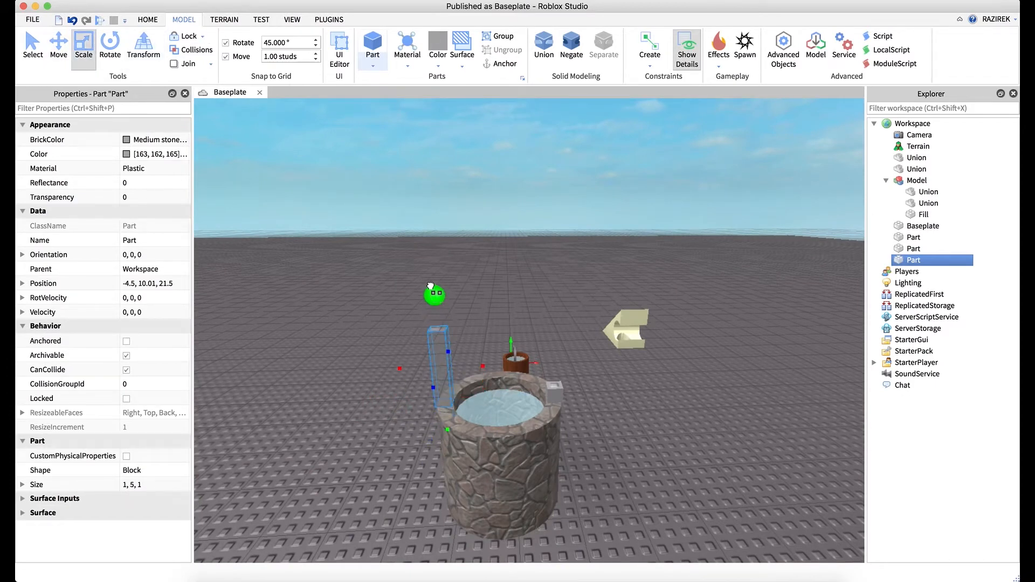
pyautogui.click(554, 385)
pyautogui.moveTo(555, 373); pyautogui.dragTo(558, 277)
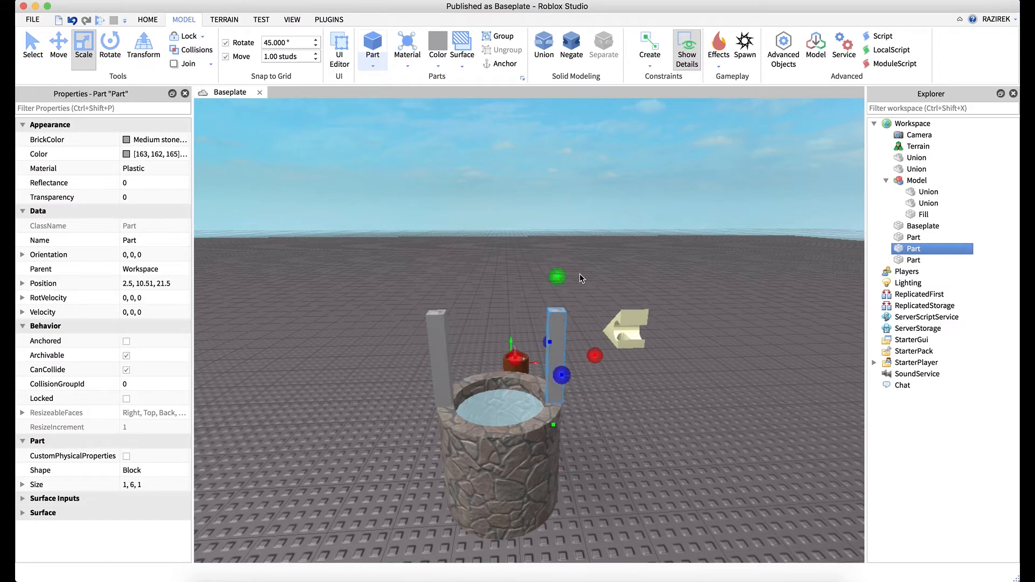
# Give both posts the Wood material and color them Dark orange
pyautogui.keyDown('shift'); pyautogui.click(434, 372); pyautogui.keyUp('shift')
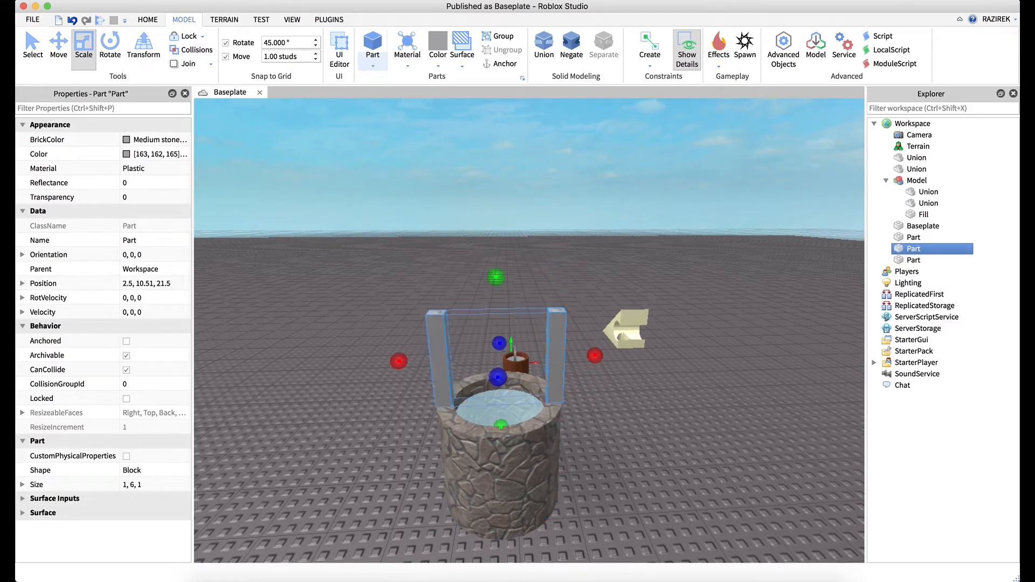
pyautogui.click(146, 168)
pyautogui.scroll(-3, 149, 259)
pyautogui.click(143, 262)
pyautogui.click(154, 139)
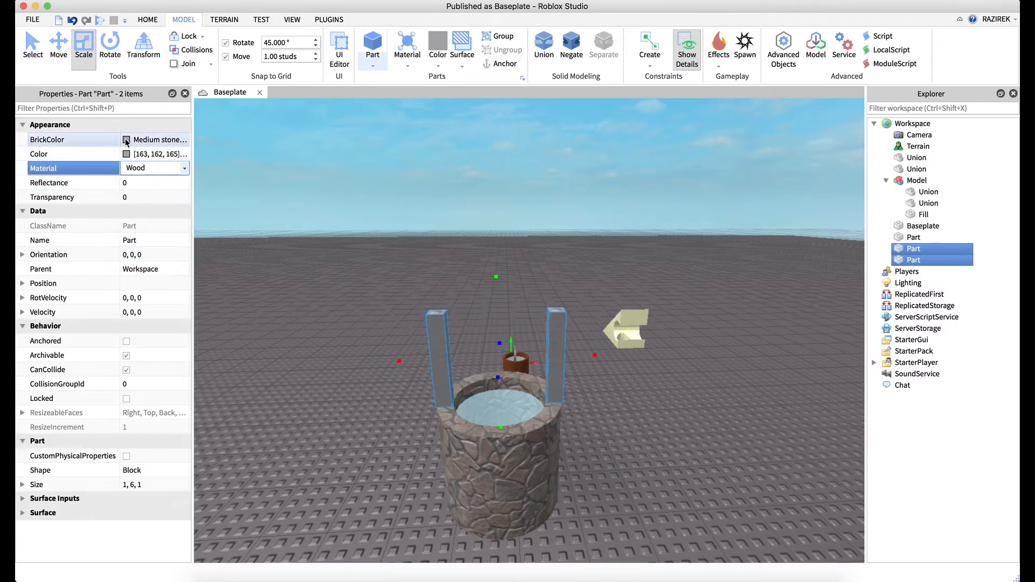
pyautogui.click(128, 140)
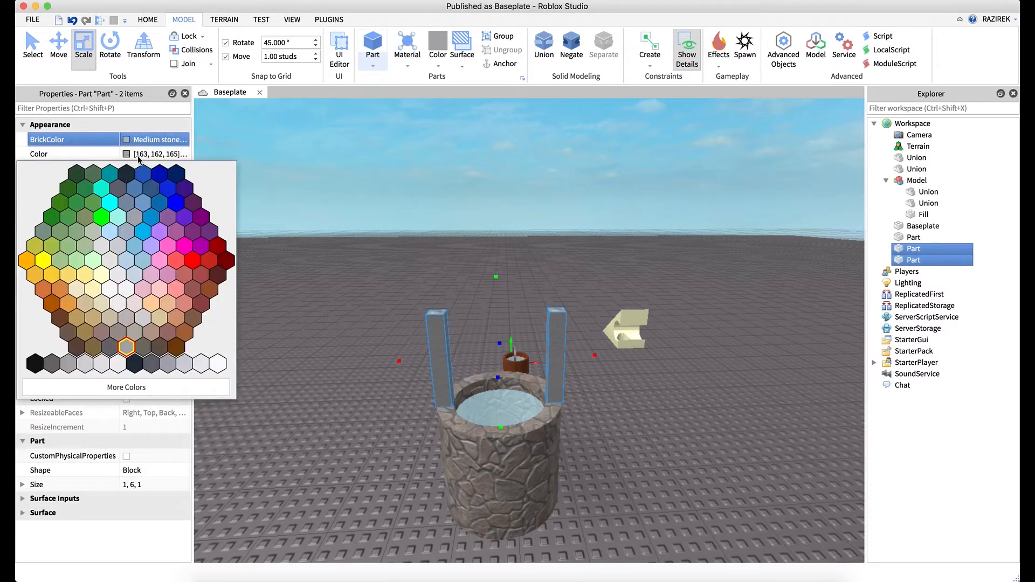
pyautogui.click(185, 334)
pyautogui.click(536, 310)
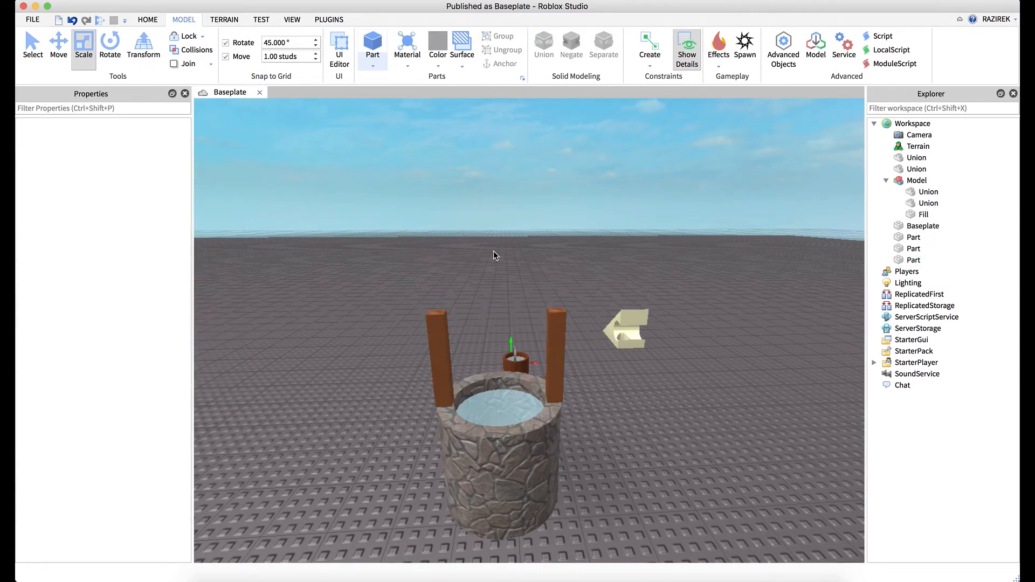
# Duplicate a post and resize the copy to 6, 1, 1 as a crossbeam between the tops of the two posts
pyautogui.moveTo(493, 251); pyautogui.dragTo(506, 262, button='right')
pyautogui.click(529, 269)
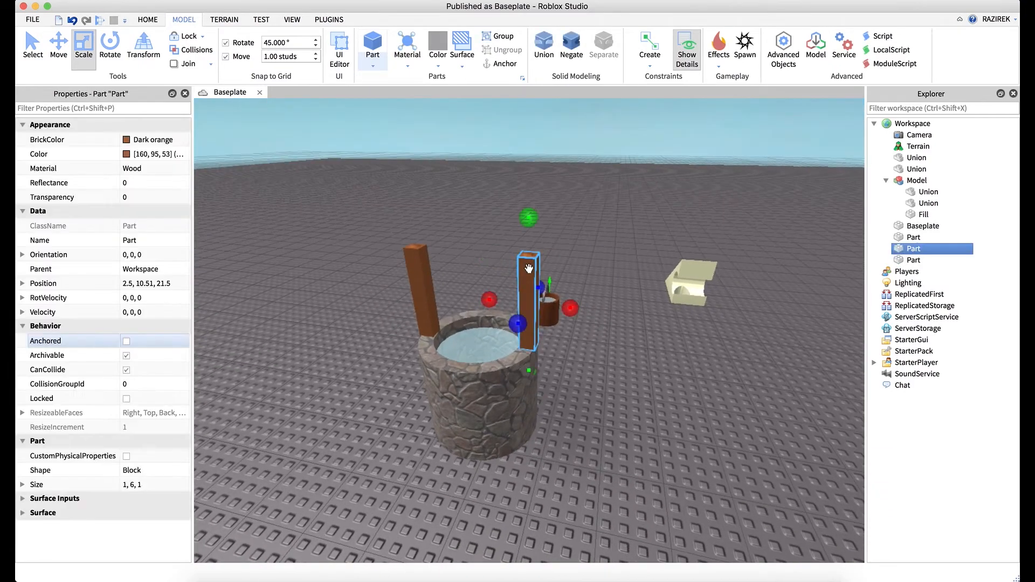
pyautogui.press('super+d')
pyautogui.moveTo(533, 371); pyautogui.dragTo(395, 251)
pyautogui.moveTo(573, 266); pyautogui.dragTo(556, 266)
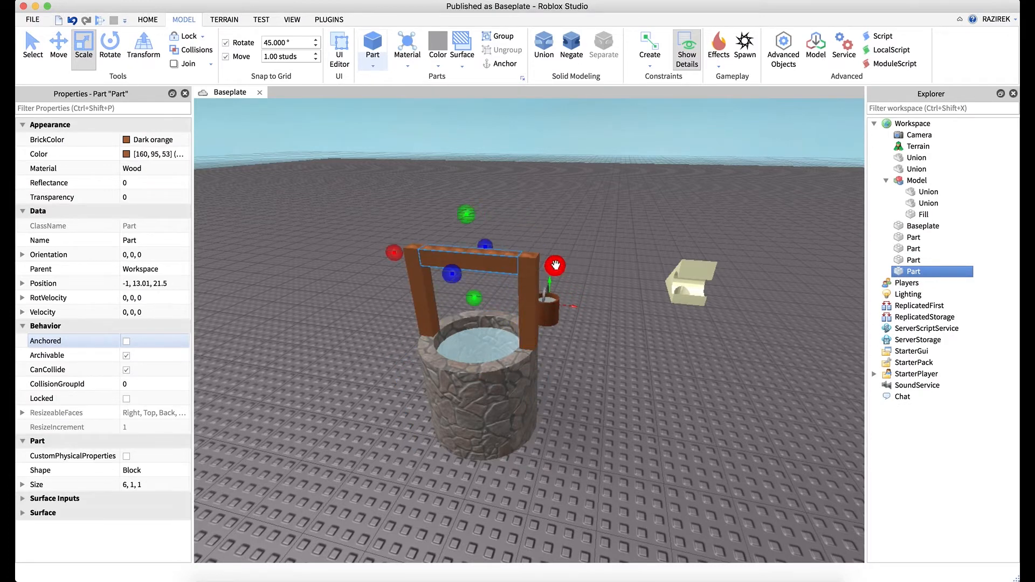
pyautogui.click(586, 210)
# Set the bottom surface of the crossbeam and both posts to Smooth
pyautogui.moveTo(586, 209); pyautogui.dragTo(587, 211, button='right')
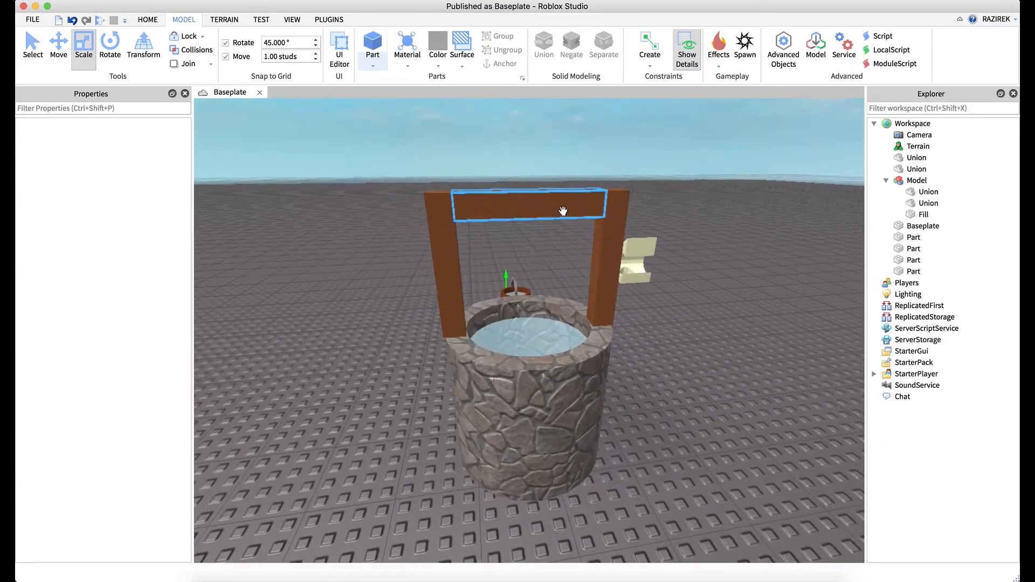
pyautogui.click(562, 211)
pyautogui.keyDown('shift'); pyautogui.click(604, 261); pyautogui.keyUp('shift')
pyautogui.keyDown('shift'); pyautogui.click(439, 269); pyautogui.keyUp('shift')
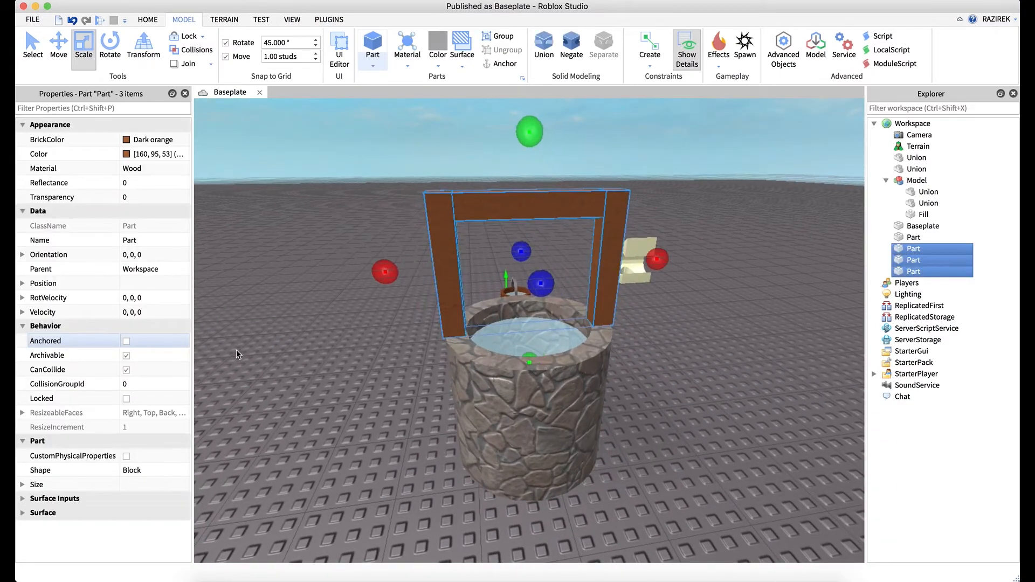
pyautogui.click(22, 513)
pyautogui.scroll(-2, 54, 518)
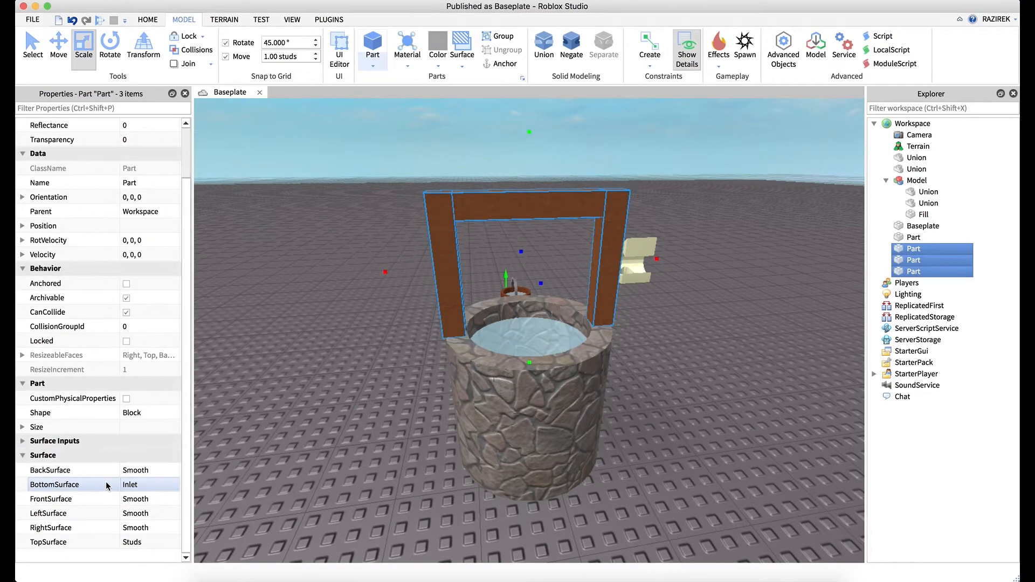
pyautogui.click(134, 487)
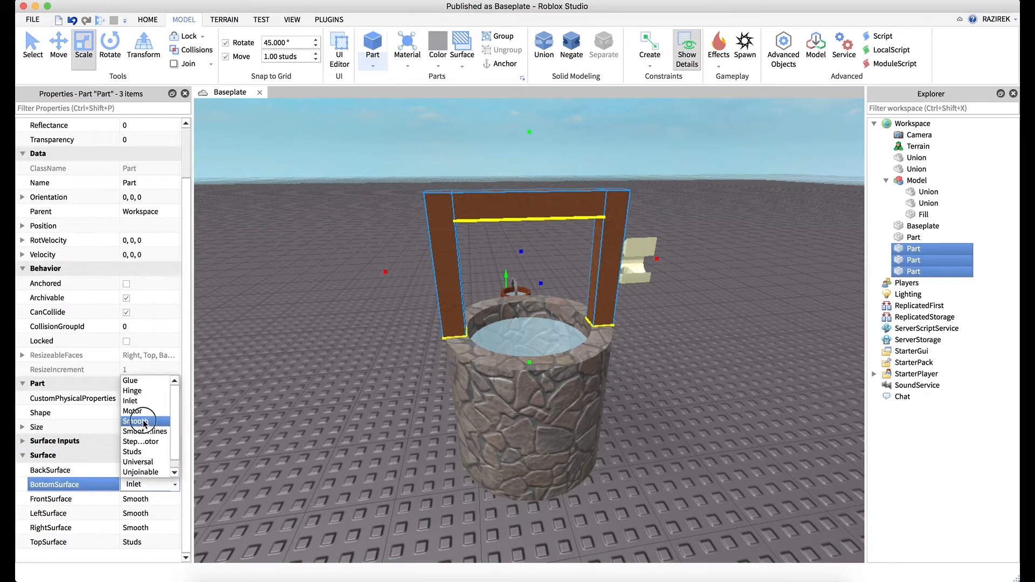
# Set the bottom and top surfaces of the well's two posts and crossbeam to Smooth
pyautogui.click(145, 425)
pyautogui.click(139, 542)
pyautogui.click(142, 485)
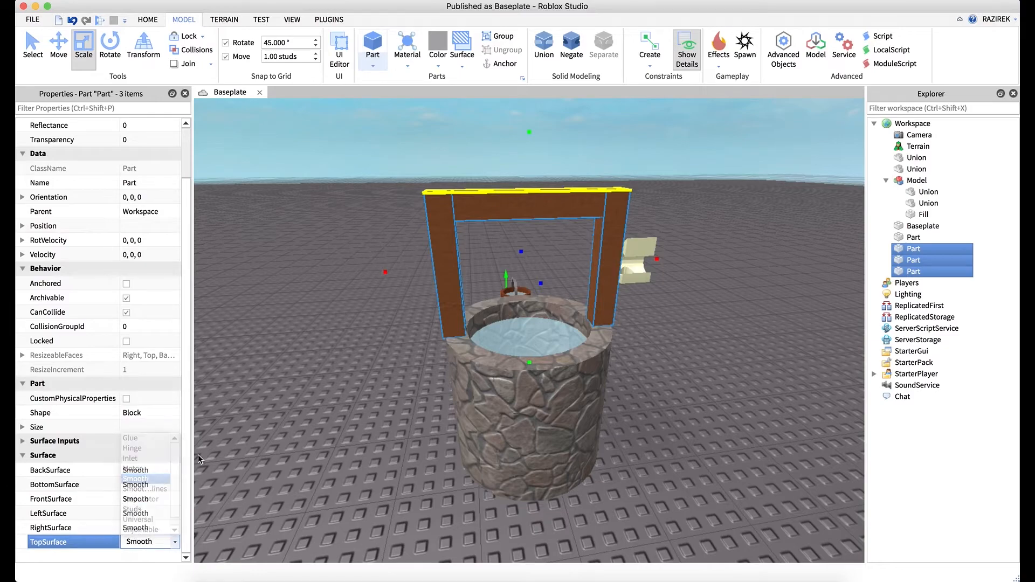
pyautogui.click(334, 299)
# Change the crossbeam between the posts to a Cylinder shape with a size of 6, 0.5, 0.5
pyautogui.moveTo(411, 328); pyautogui.dragTo(412, 327, button='right')
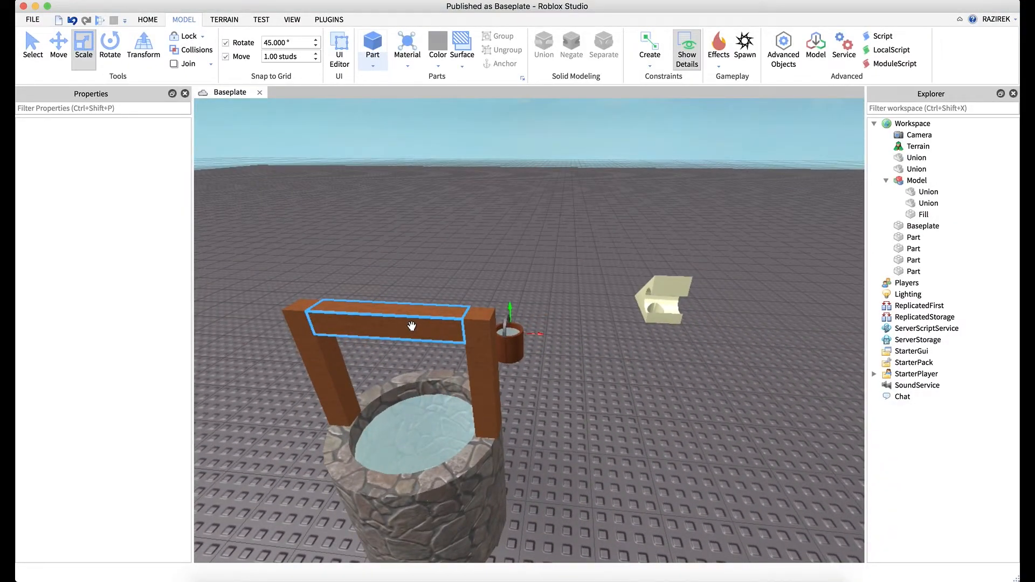
pyautogui.click(412, 327)
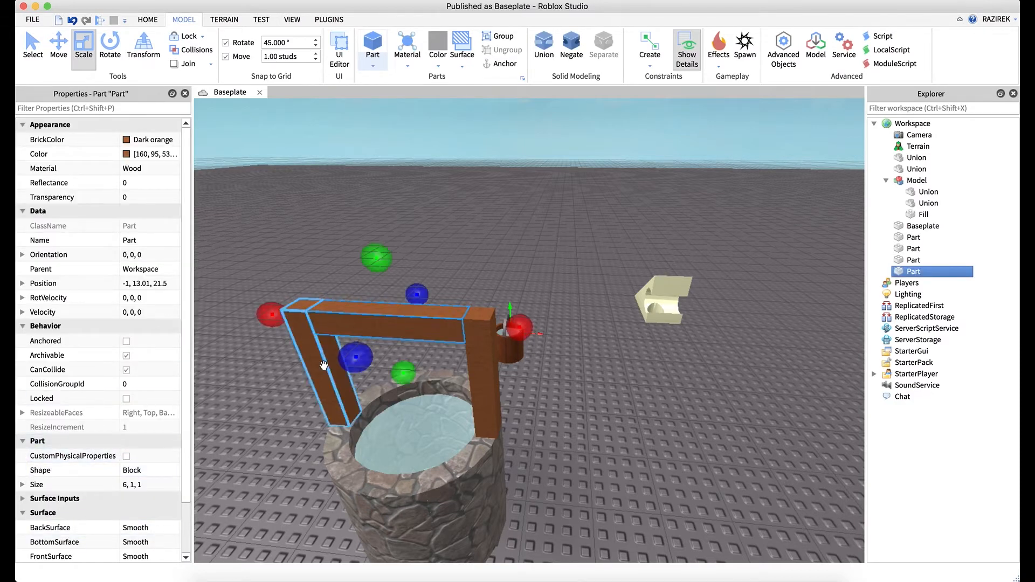
pyautogui.click(140, 471)
pyautogui.click(143, 505)
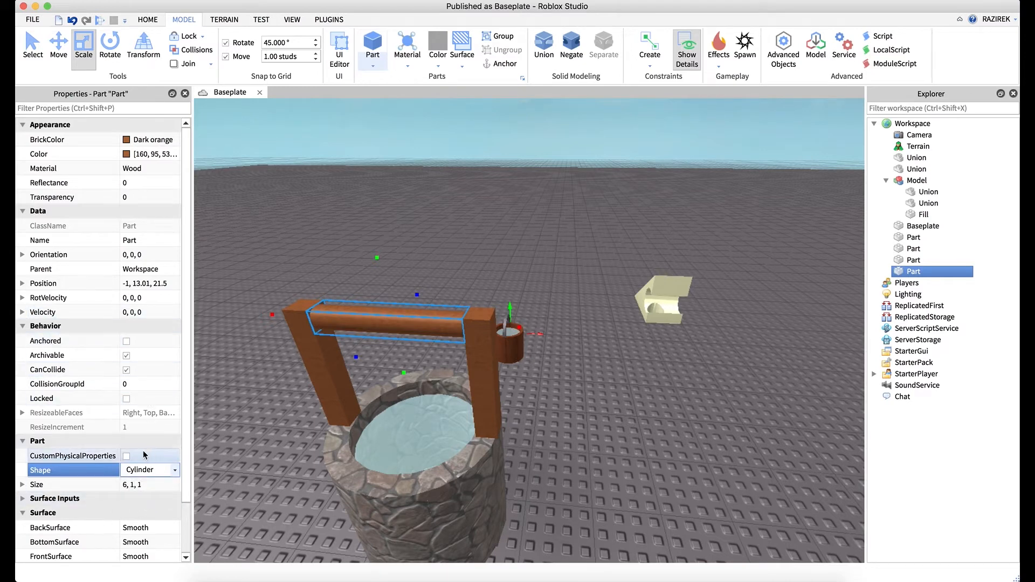
pyautogui.click(135, 488)
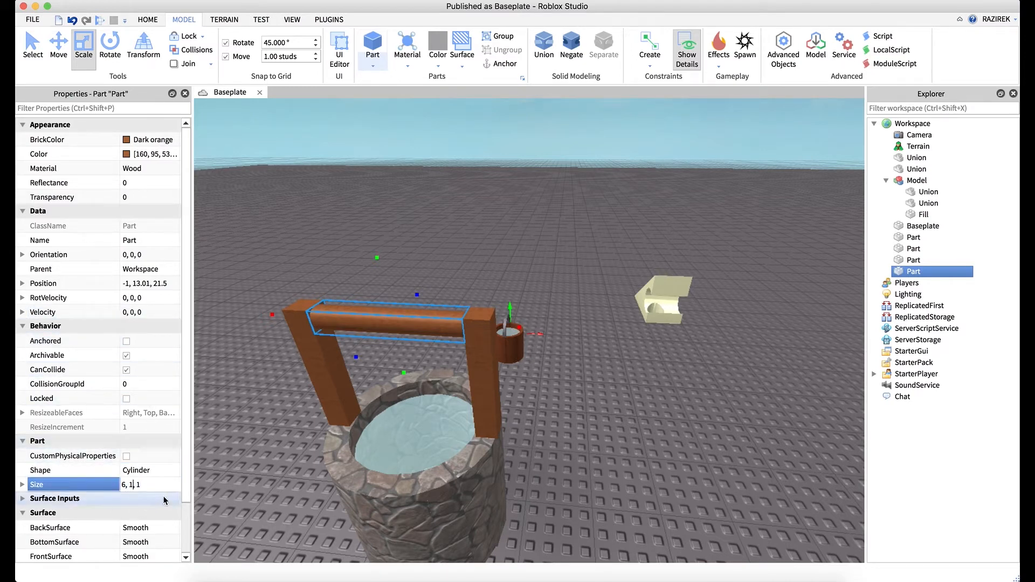
pyautogui.write('.5')
pyautogui.press('Return')
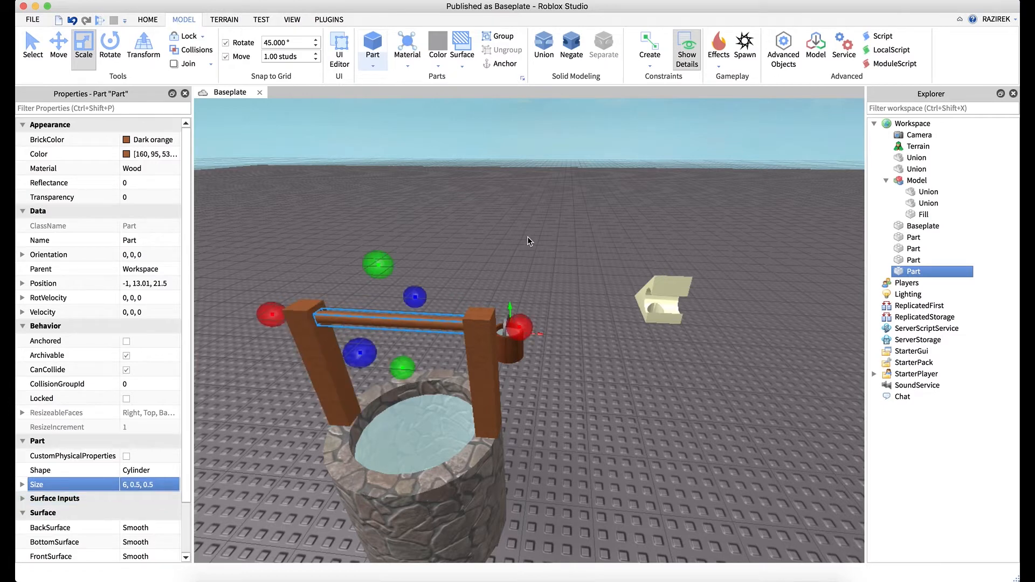
# Duplicate the crossbar and scale the copy into a stub sized 1, 0.5, 0.5 on the outer side of the post nearest the bucket
pyautogui.hotkey('ctrl', 'd')
pyautogui.moveTo(518, 328); pyautogui.dragTo(577, 334)
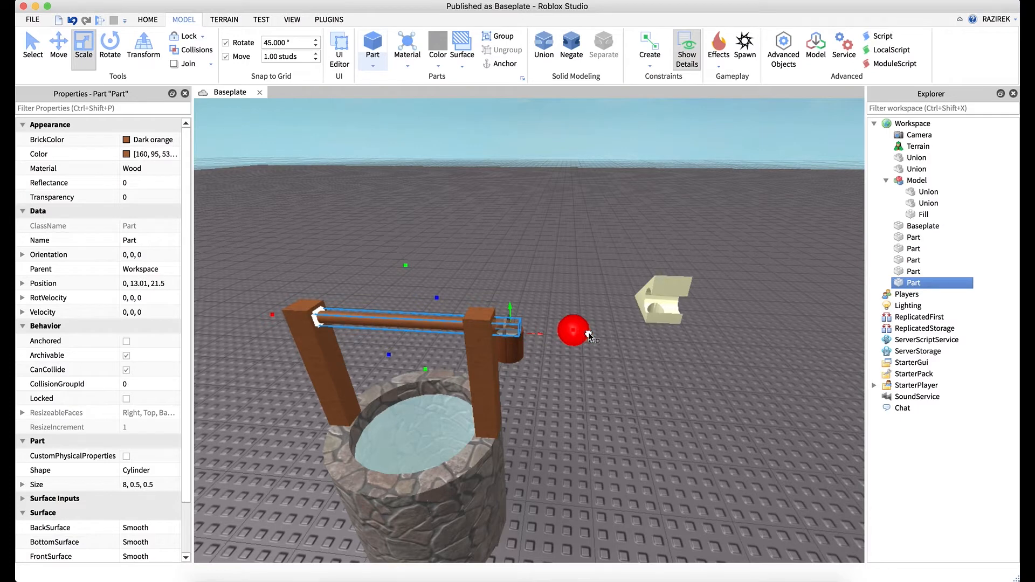
pyautogui.moveTo(273, 313); pyautogui.dragTo(511, 358)
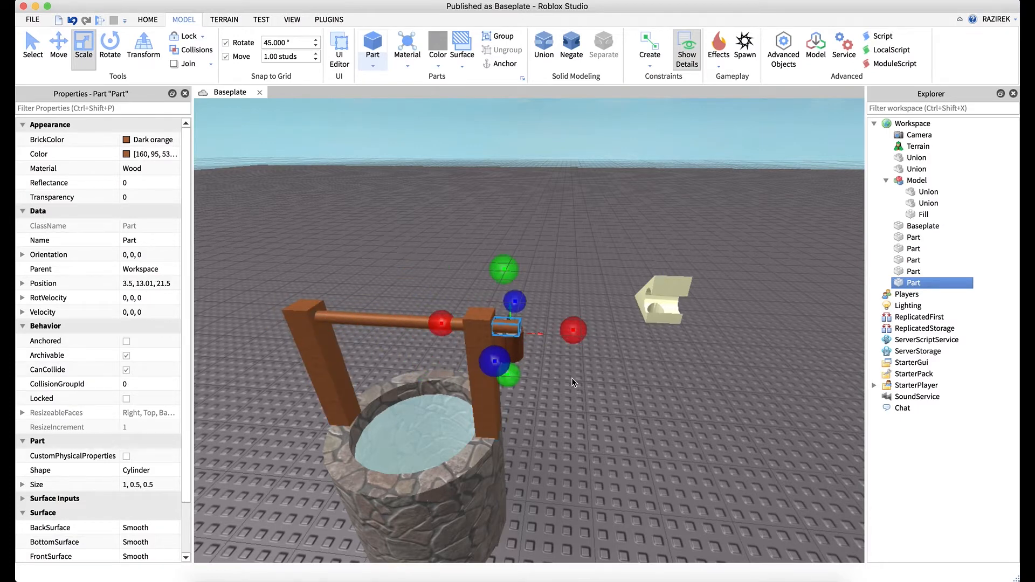
# Duplicate the stub, scale the copy out to one stud beyond it, and set its size to 0.5, 1, 1
pyautogui.hotkey('ctrl', 'd')
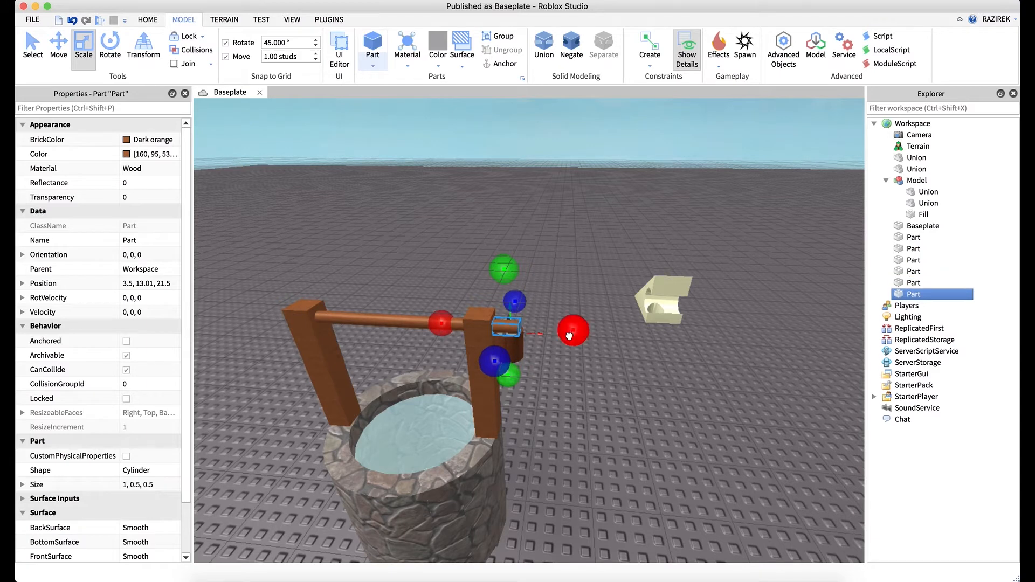
pyautogui.moveTo(573, 330); pyautogui.dragTo(600, 331)
pyautogui.moveTo(444, 325); pyautogui.dragTo(480, 328)
pyautogui.click(125, 485)
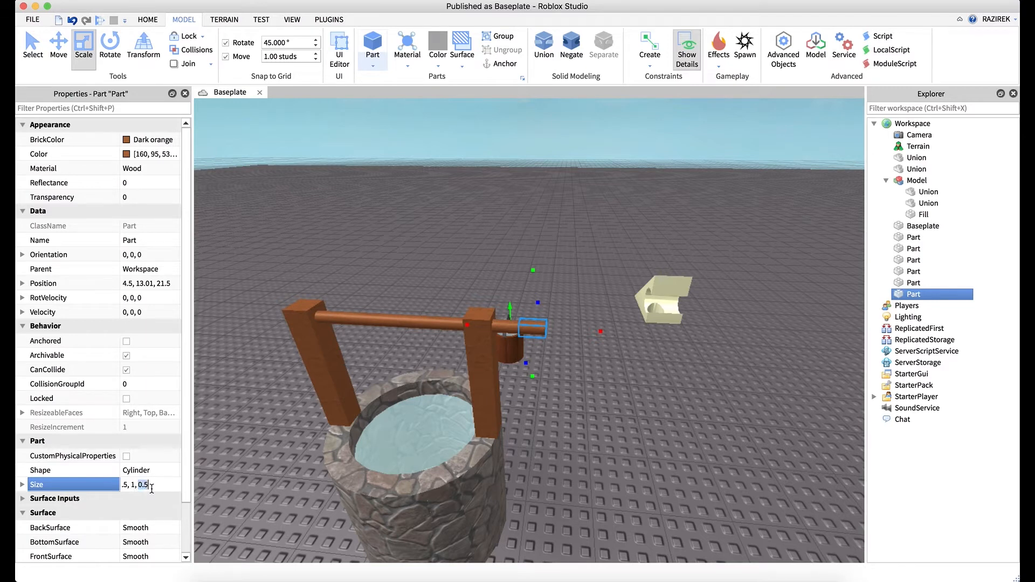
pyautogui.press('Return')
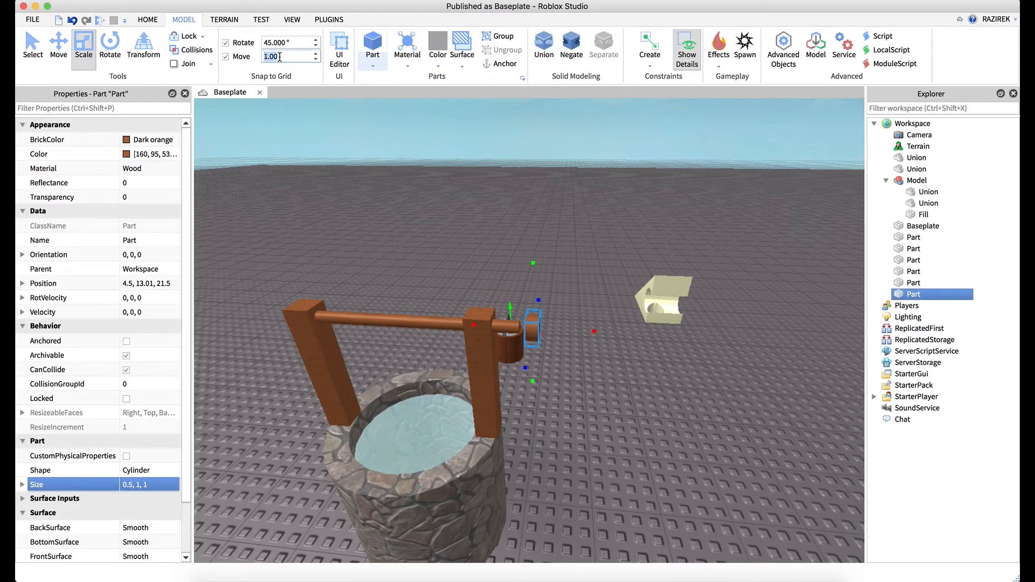
# Move the end disc 0.5 studs toward the post using a 0.5-stud snap and set its size to 0.25, 2, 2
pyautogui.click(58, 46)
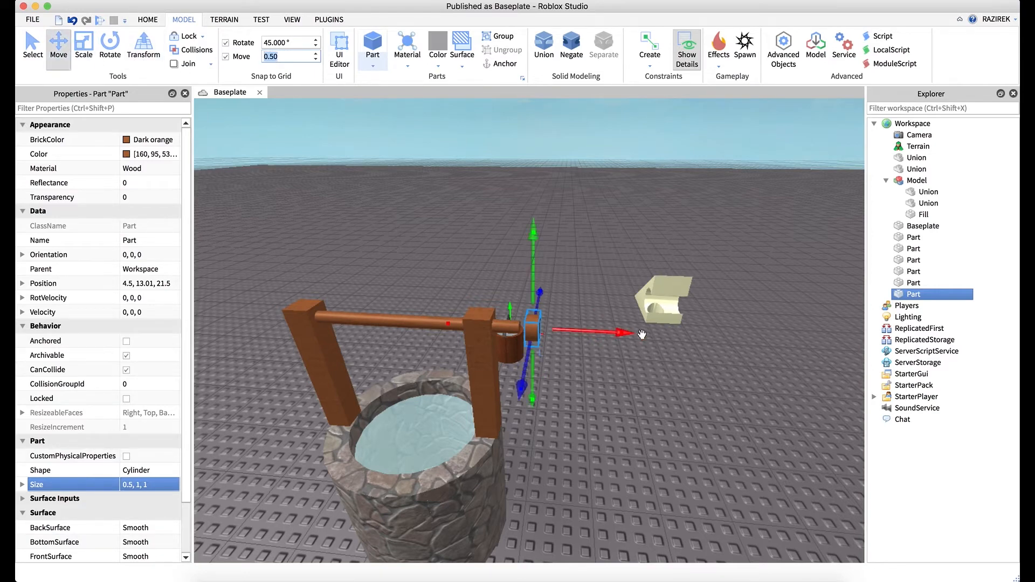
pyautogui.moveTo(620, 335); pyautogui.dragTo(607, 333)
pyautogui.press('w')
pyautogui.moveTo(593, 354); pyautogui.dragTo(594, 354, button='right')
pyautogui.press('d')
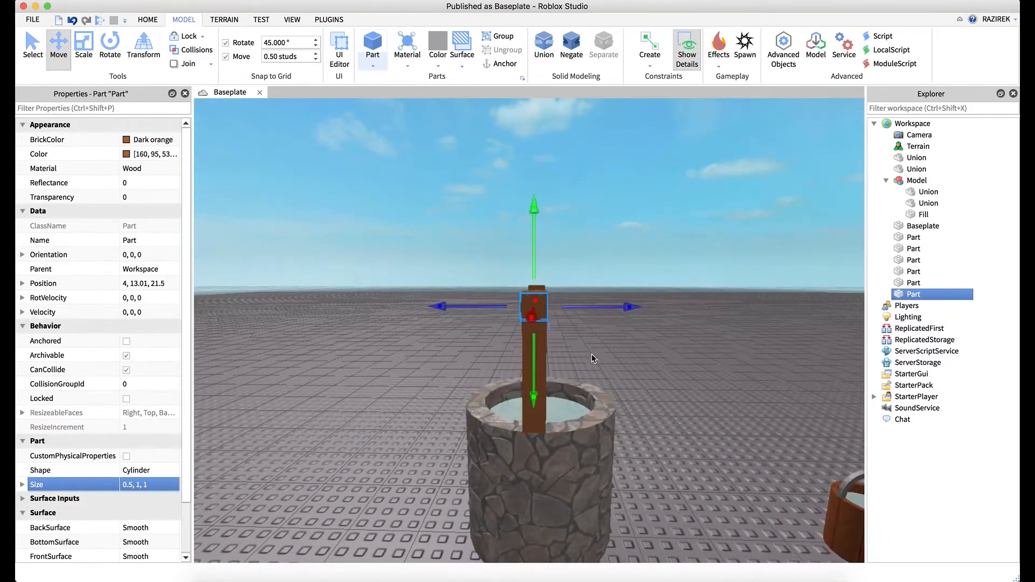
pyautogui.click(139, 485)
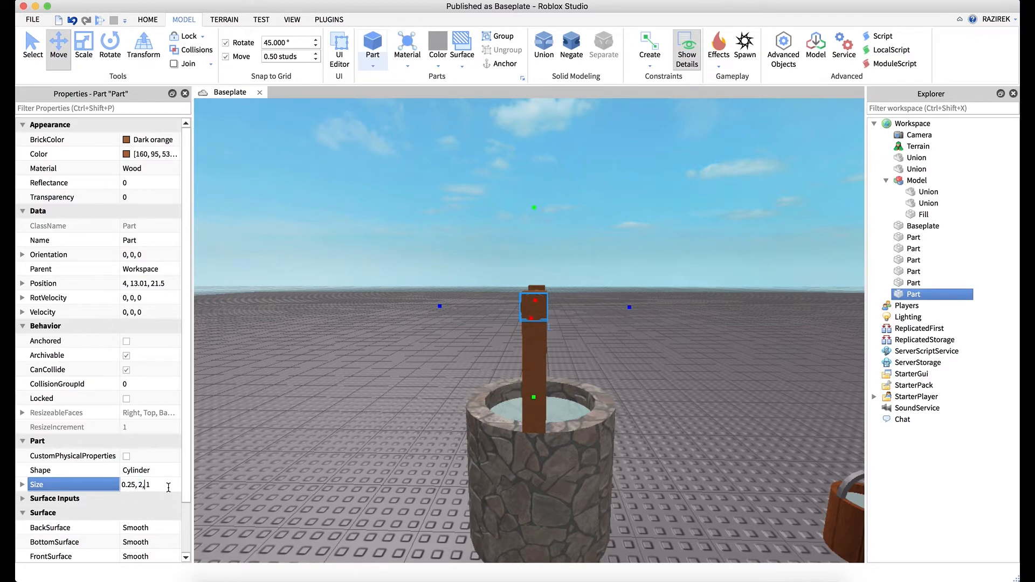
pyautogui.press('Return')
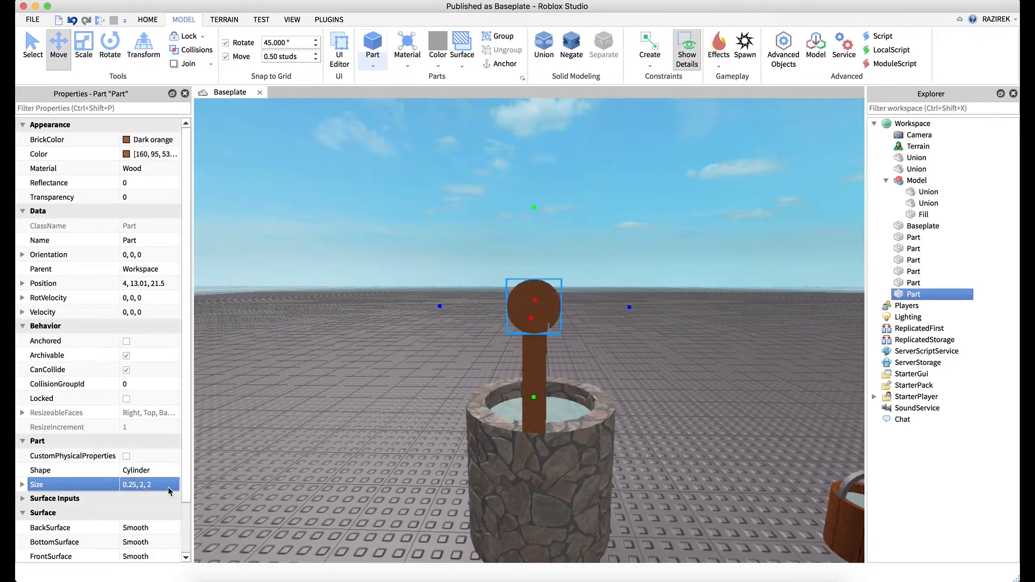
pyautogui.click(406, 355)
# Duplicate the crank disc and set the copy's size to 0.5, 0.5, 0.5 to form a handle peg
pyautogui.moveTo(406, 355); pyautogui.dragTo(406, 354, button='right')
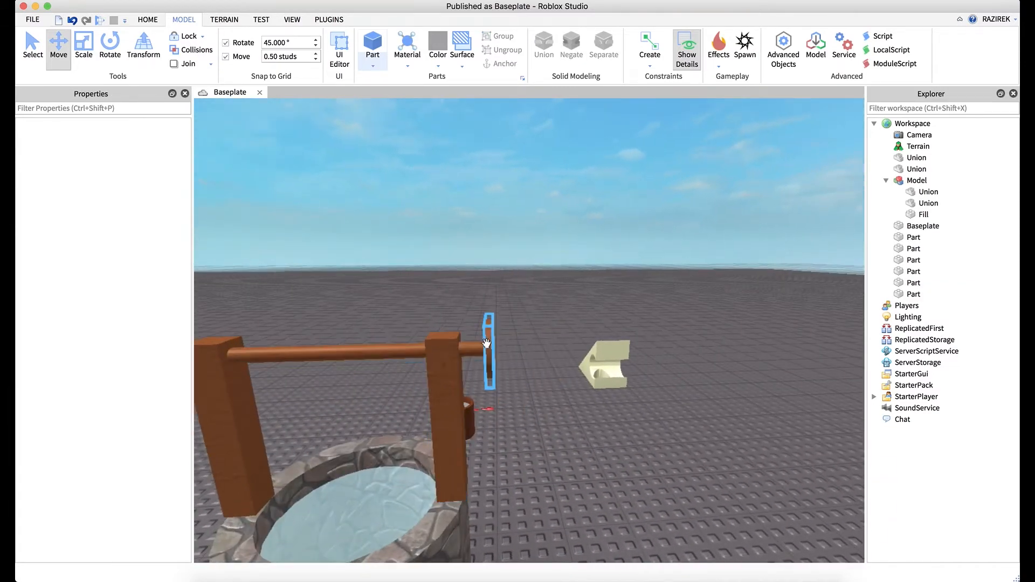
pyautogui.click(489, 355)
pyautogui.press('super+d')
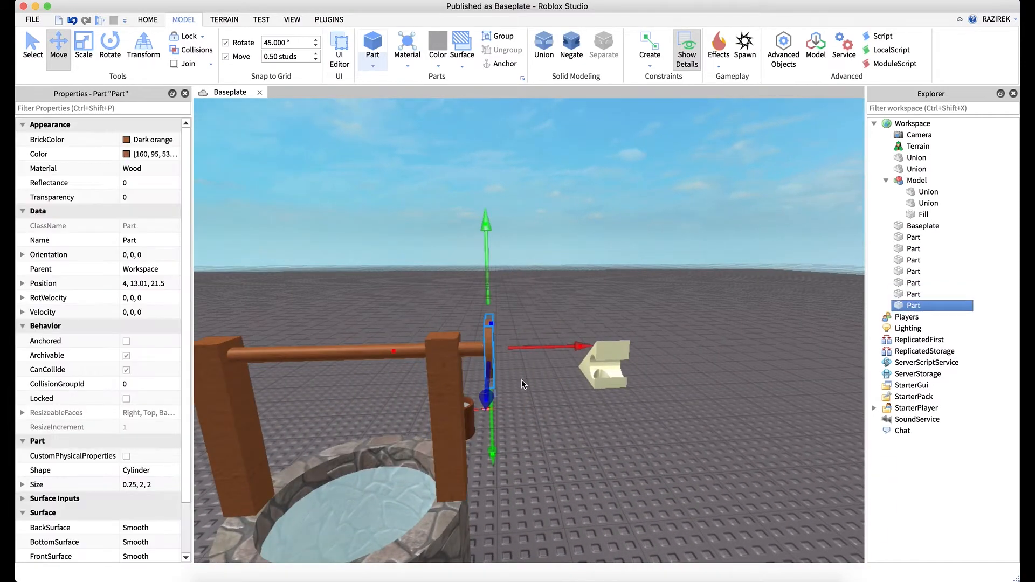
pyautogui.moveTo(522, 379); pyautogui.dragTo(522, 381, button='right')
pyautogui.scroll(2, 522, 381)
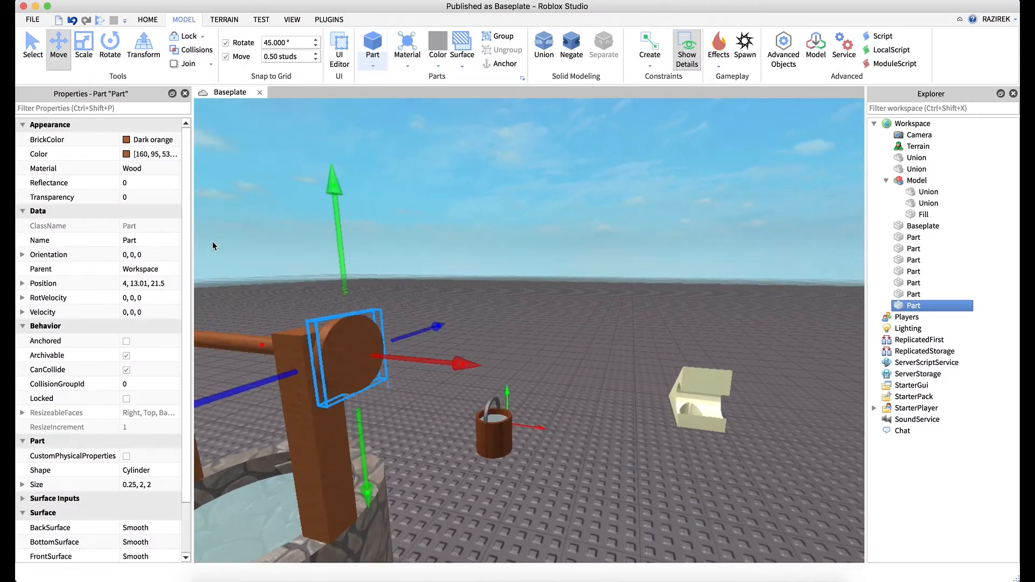
pyautogui.click(134, 487)
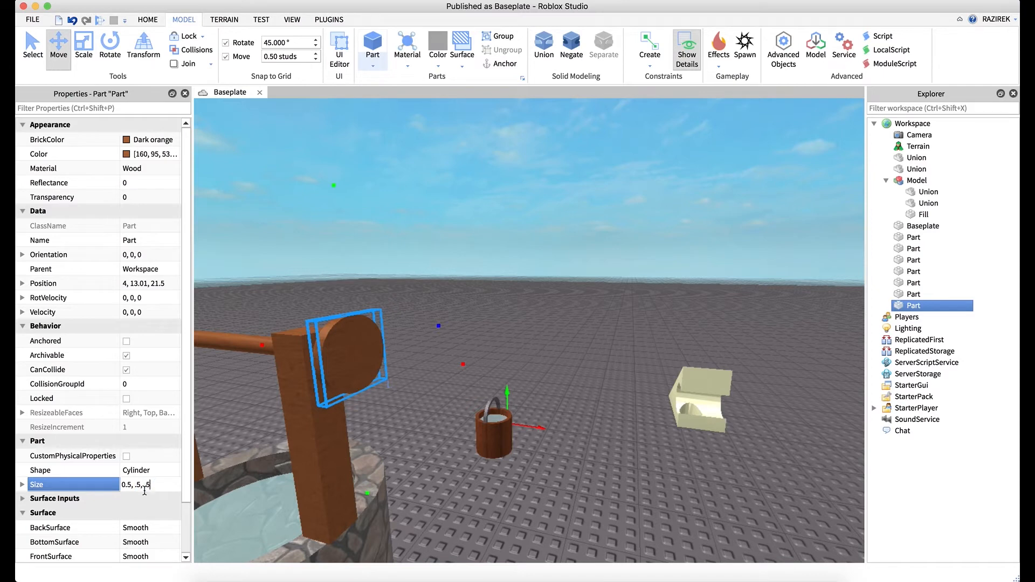
pyautogui.press('Return')
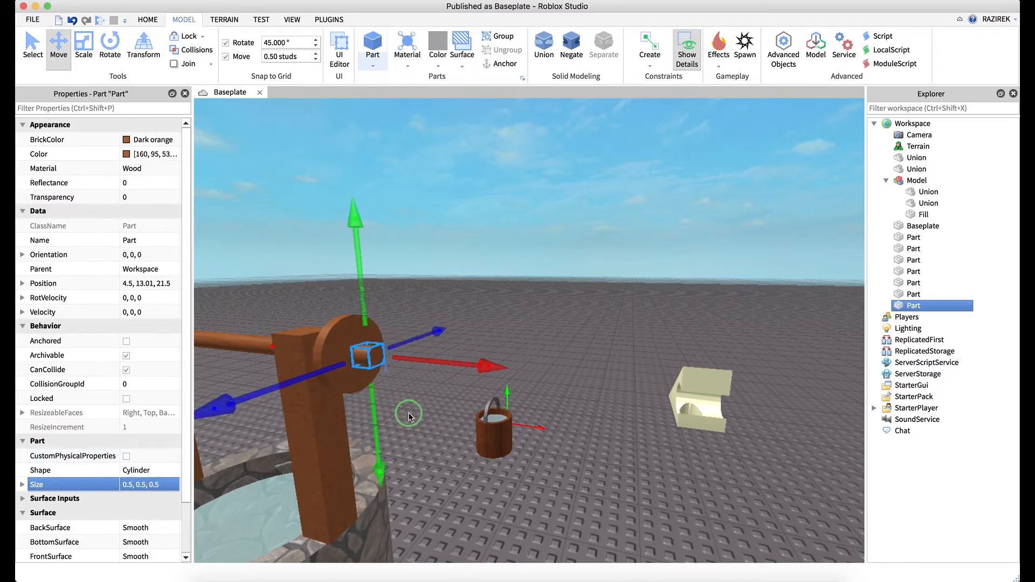
# Raise the handle peg 0.5 studs, set the move snap to 0.25 studs, and shift the peg 0.25 studs toward the disc
pyautogui.moveTo(409, 416); pyautogui.dragTo(491, 320, button='right')
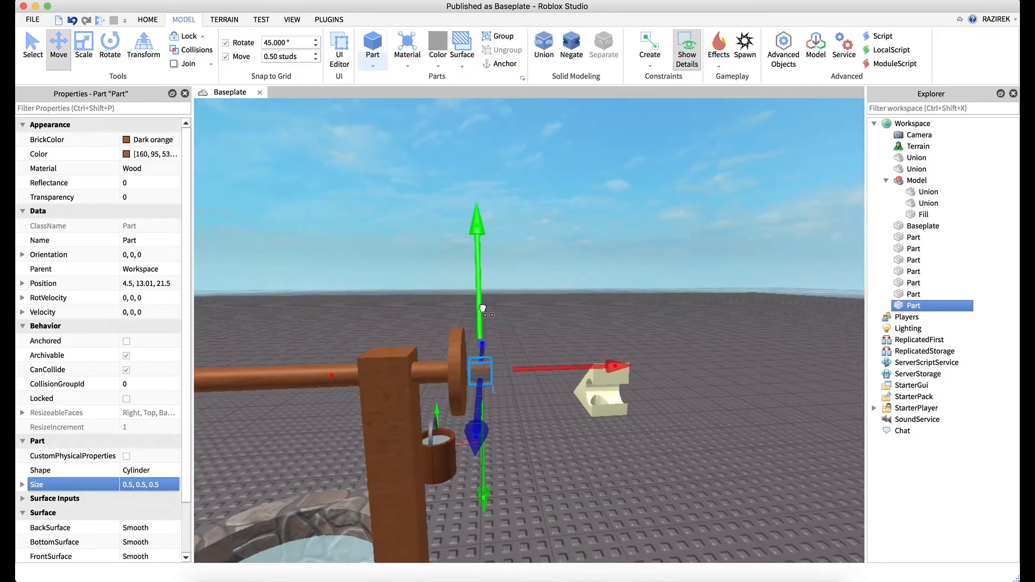
pyautogui.moveTo(483, 309); pyautogui.dragTo(481, 294)
pyautogui.moveTo(507, 301); pyautogui.dragTo(520, 302, button='right')
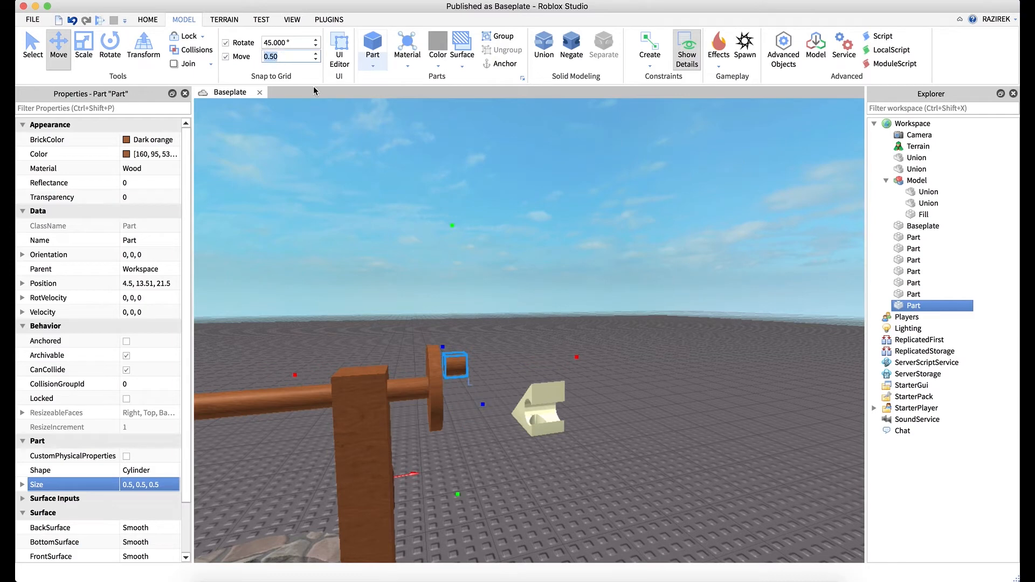
pyautogui.write('0.25')
pyautogui.press('Return')
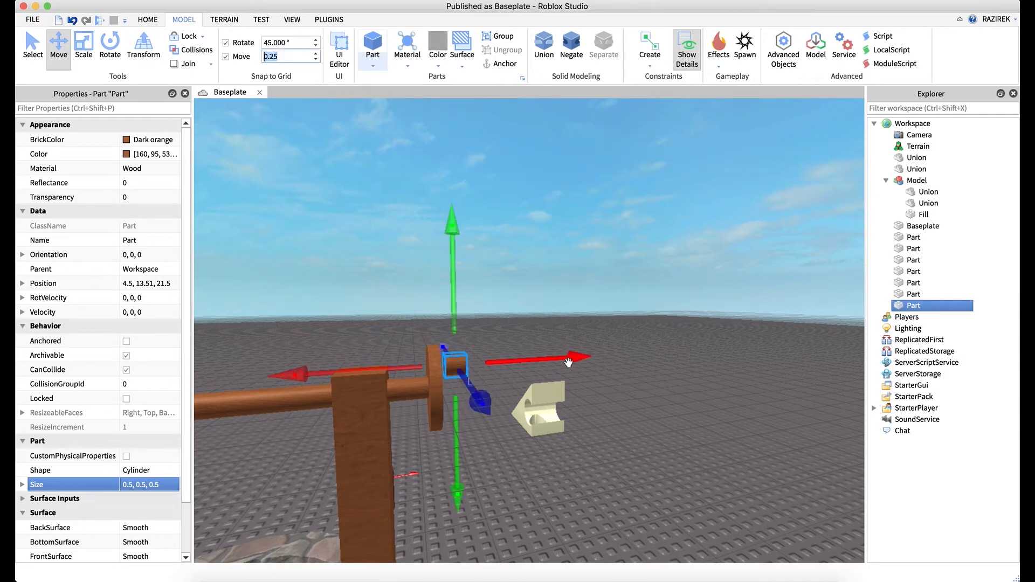
pyautogui.moveTo(565, 359); pyautogui.dragTo(560, 357)
pyautogui.press('d')
pyautogui.moveTo(575, 310); pyautogui.dragTo(562, 308, button='right')
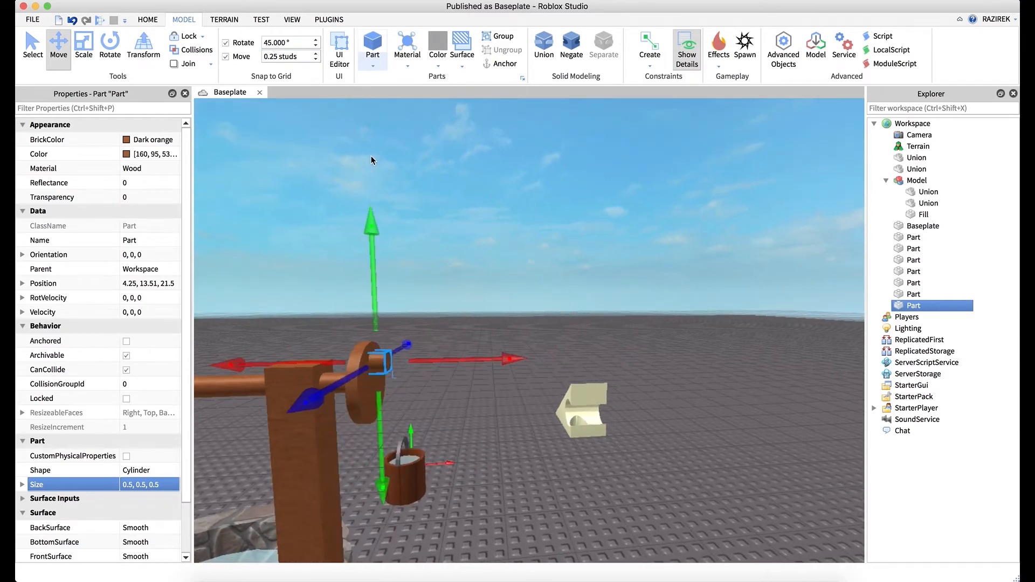
# Scale the handle peg outward from the disc to a length of 1.5 studs
pyautogui.click(92, 43)
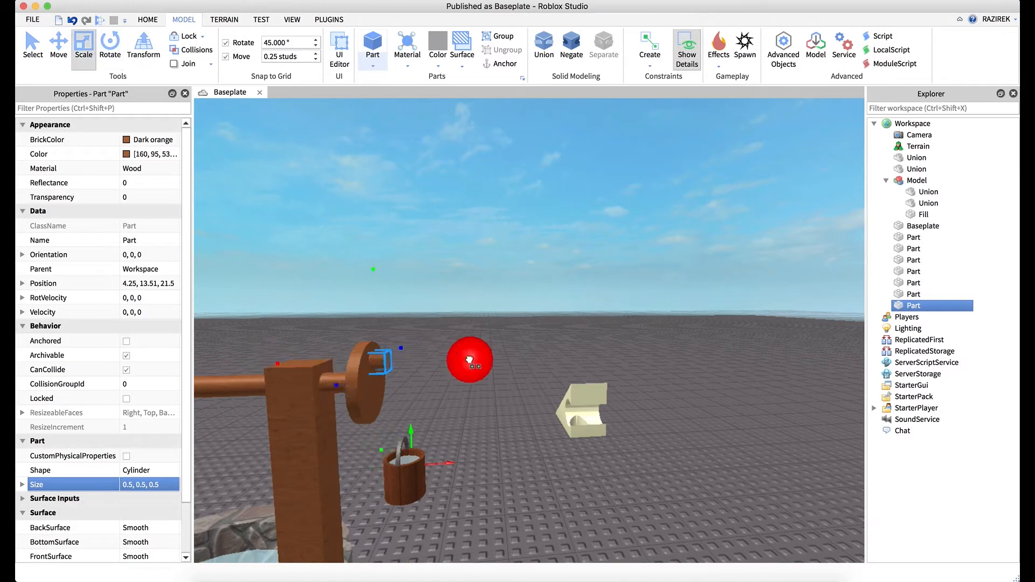
pyautogui.moveTo(469, 360); pyautogui.dragTo(485, 357)
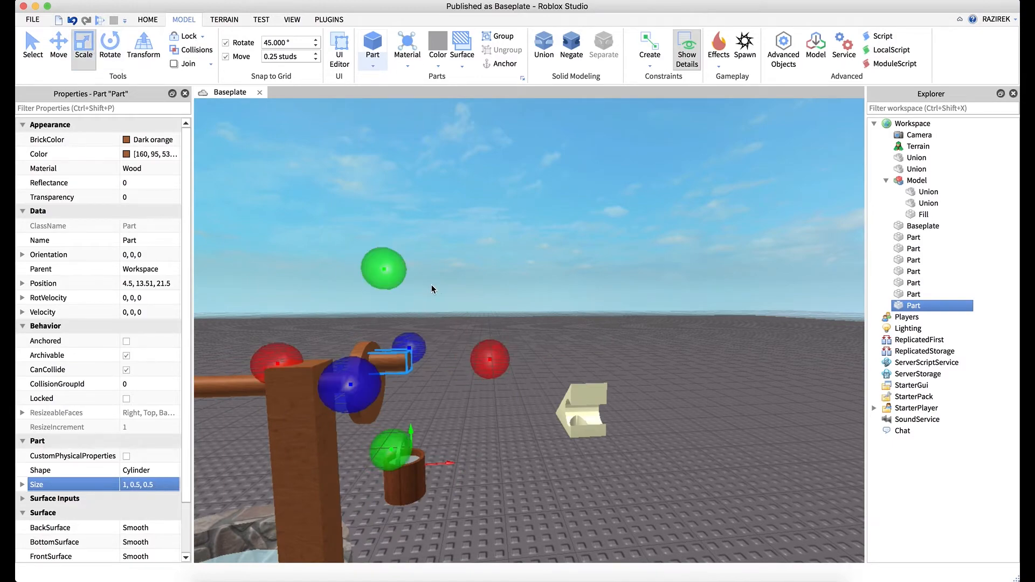
pyautogui.press('a')
pyautogui.moveTo(431, 285); pyautogui.dragTo(435, 284, button='right')
pyautogui.press('d')
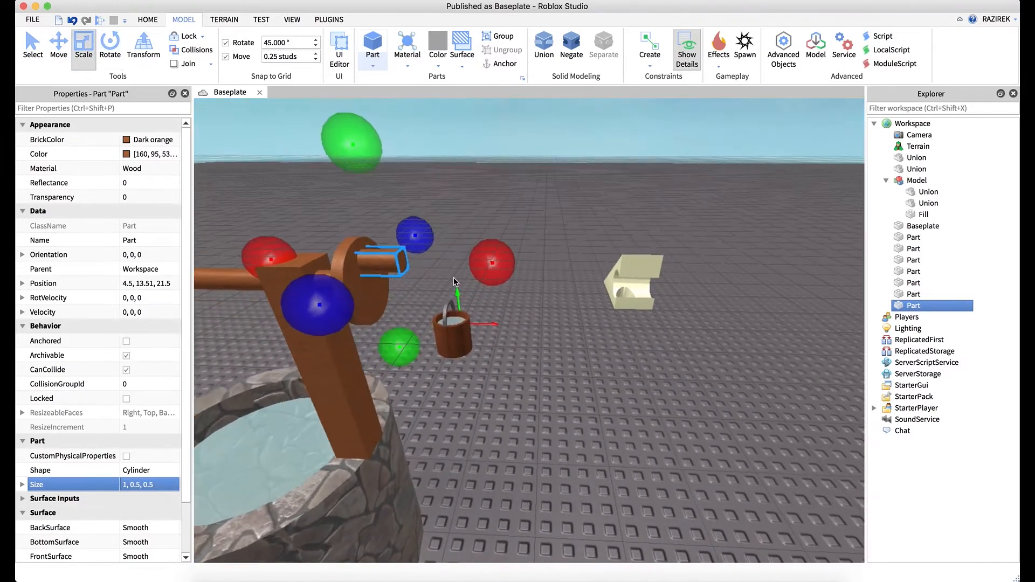
pyautogui.moveTo(490, 265); pyautogui.dragTo(514, 264)
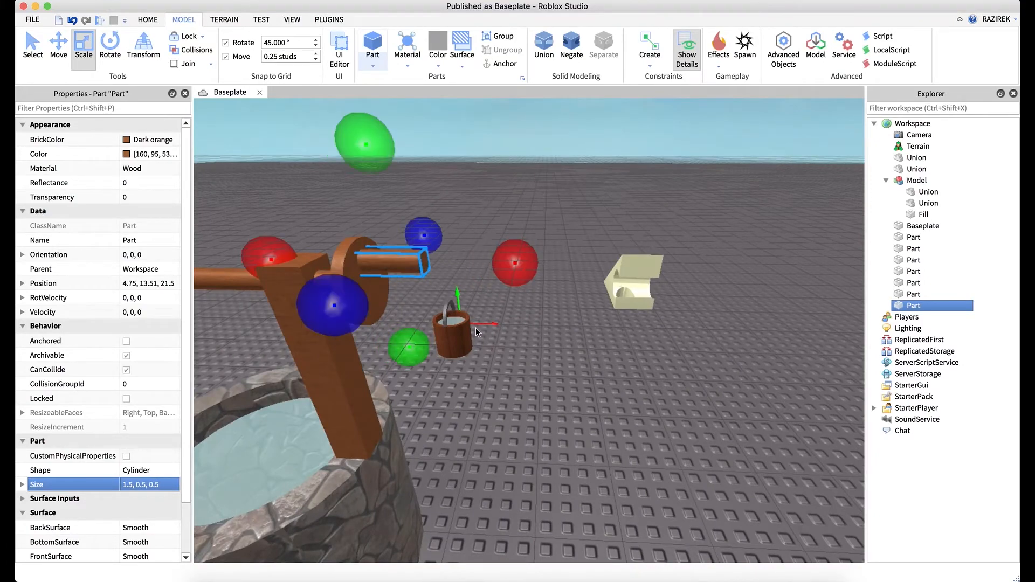
# Set the handle peg's size to 1.5, 0.25, 0.25 and raise it 0.25 studs on the disc
pyautogui.press('s')
pyautogui.moveTo(475, 328); pyautogui.dragTo(475, 328, button='right')
pyautogui.press('d')
pyautogui.press('w')
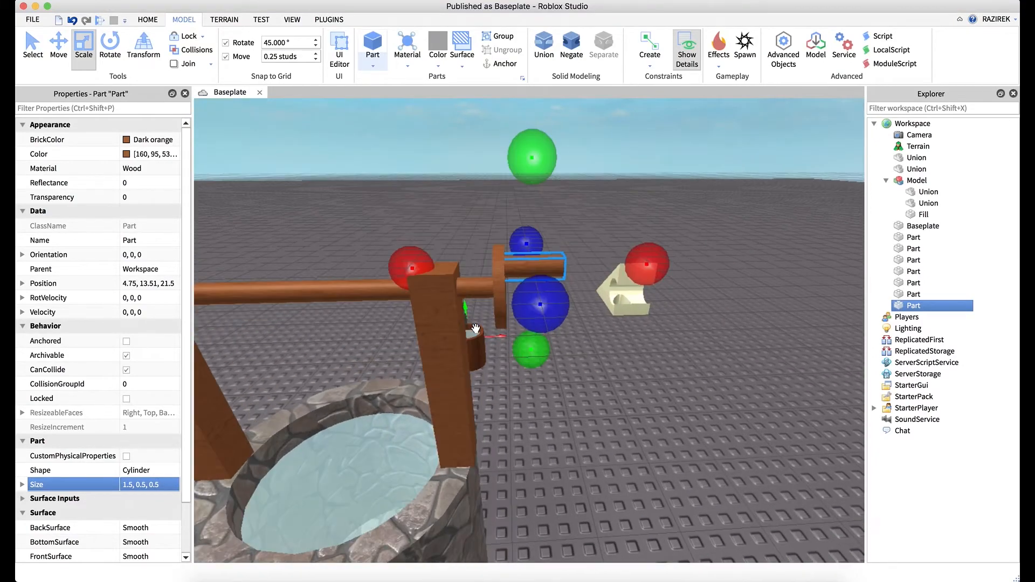
pyautogui.press('s')
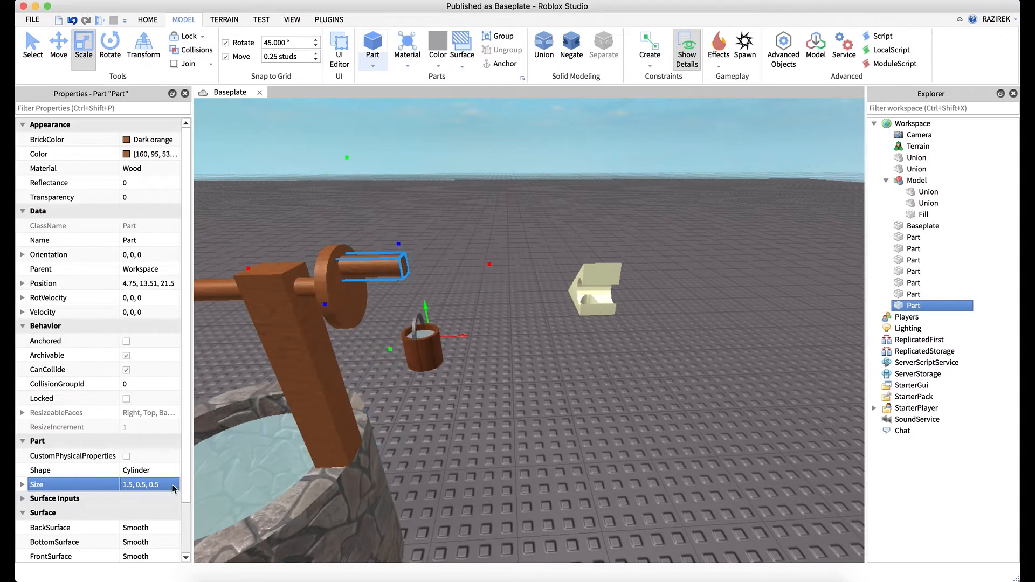
pyautogui.click(147, 484)
pyautogui.write('1.5, 0.25, 0.25')
pyautogui.press('Return')
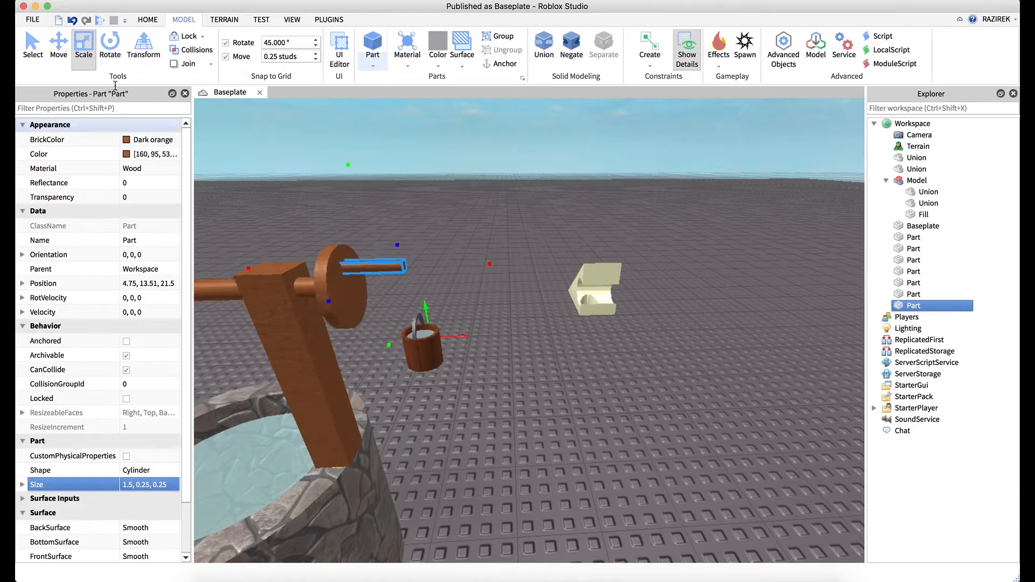
pyautogui.click(63, 44)
pyautogui.moveTo(364, 229); pyautogui.dragTo(359, 217)
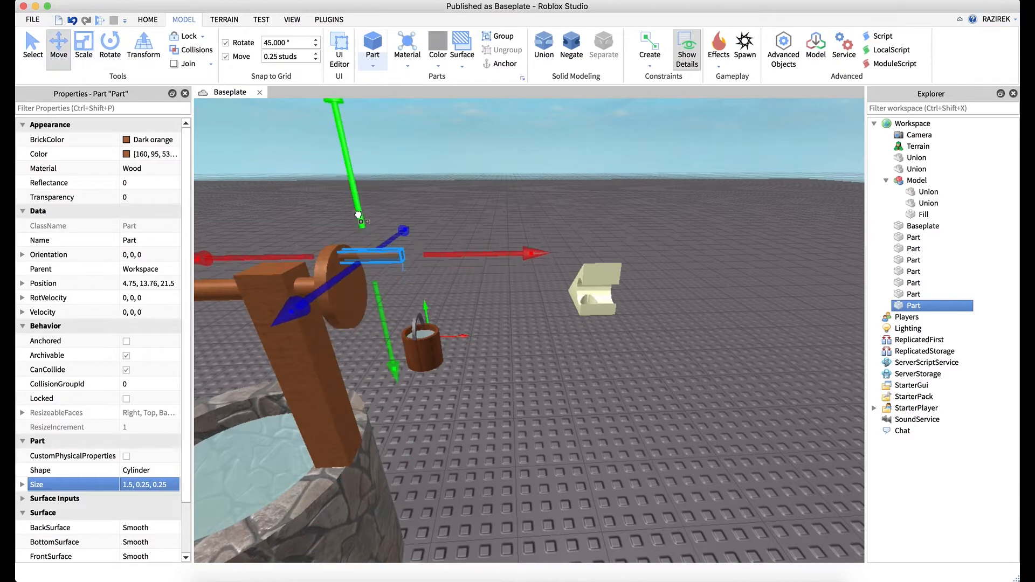
pyautogui.click(442, 202)
# Duplicate the wooden crossbar cylinder that spans the two posts above the well
pyautogui.press('d')
pyautogui.moveTo(442, 203); pyautogui.dragTo(442, 203, button='right')
pyautogui.press('d')
pyautogui.click(487, 203)
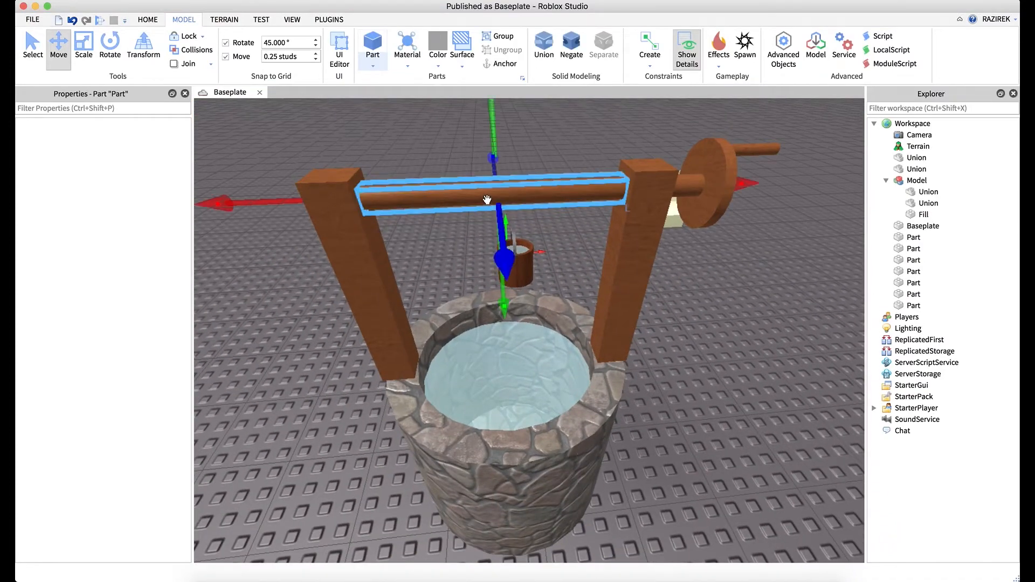
pyautogui.hotkey('ctrl', 'd')
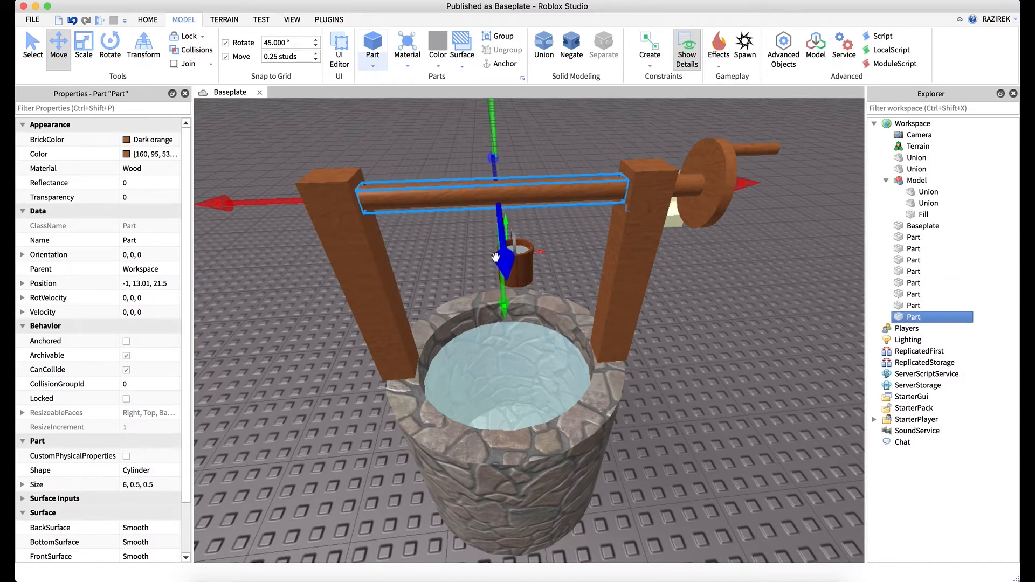
# Set the duplicated crossbar's size to 6, 0.75, 0.75
pyautogui.click(138, 488)
pyautogui.click(135, 486)
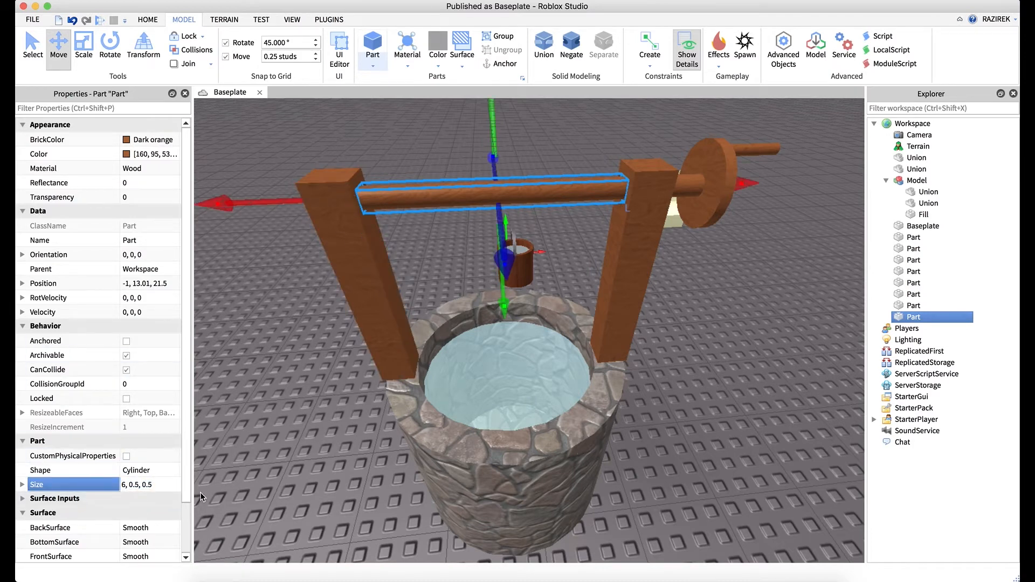
pyautogui.write('7')
pyautogui.press('Right')
pyautogui.press('Right')
pyautogui.press('Right')
pyautogui.press('Right')
pyautogui.press('Right')
pyautogui.write('7')
pyautogui.press('Return')
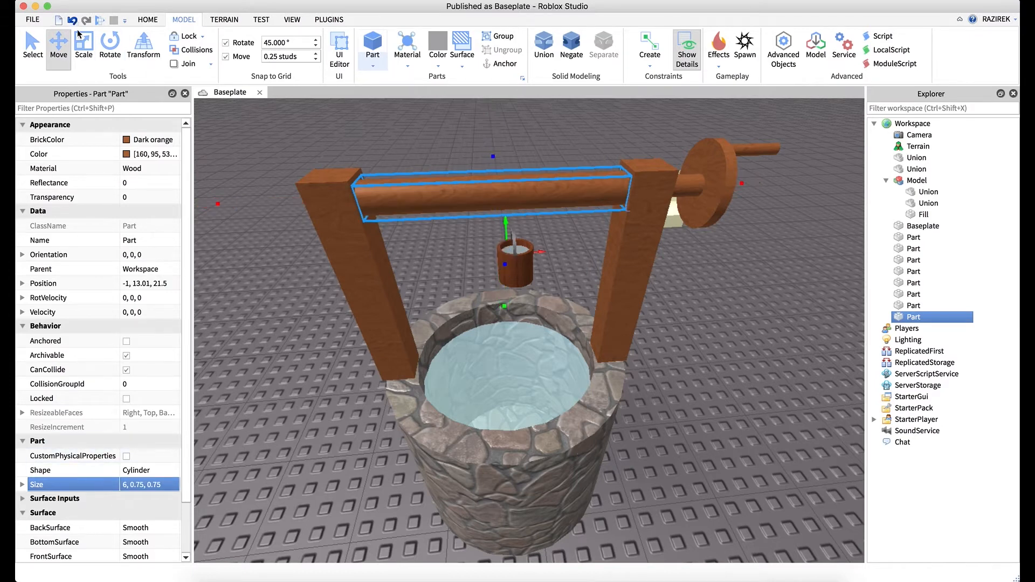
# Scale the thicker crossbar copy inward from both ends into a ring 0.25 studs wide, close to the post opposite the crank
pyautogui.click(83, 42)
pyautogui.moveTo(295, 190); pyautogui.dragTo(330, 192)
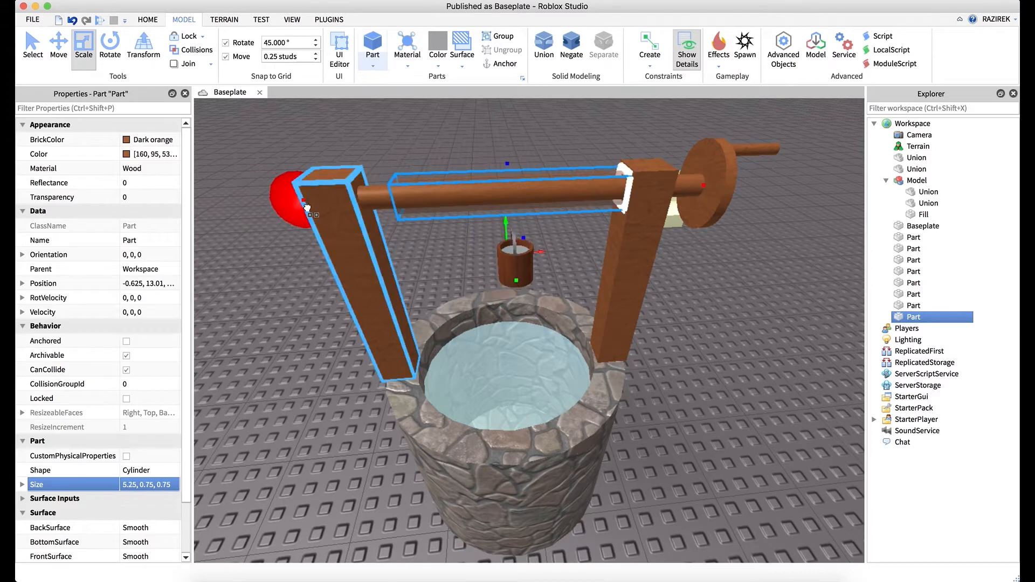
pyautogui.moveTo(694, 190); pyautogui.dragTo(485, 201)
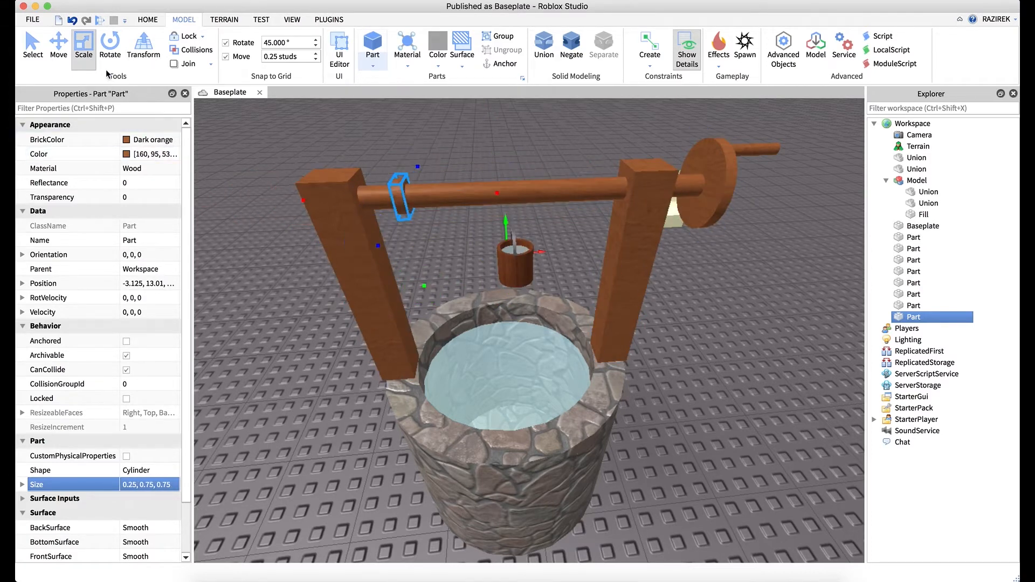
# Set the move snap to 0.5 studs and shift the ring 1.5 studs along the crossbar toward its middle
pyautogui.click(69, 49)
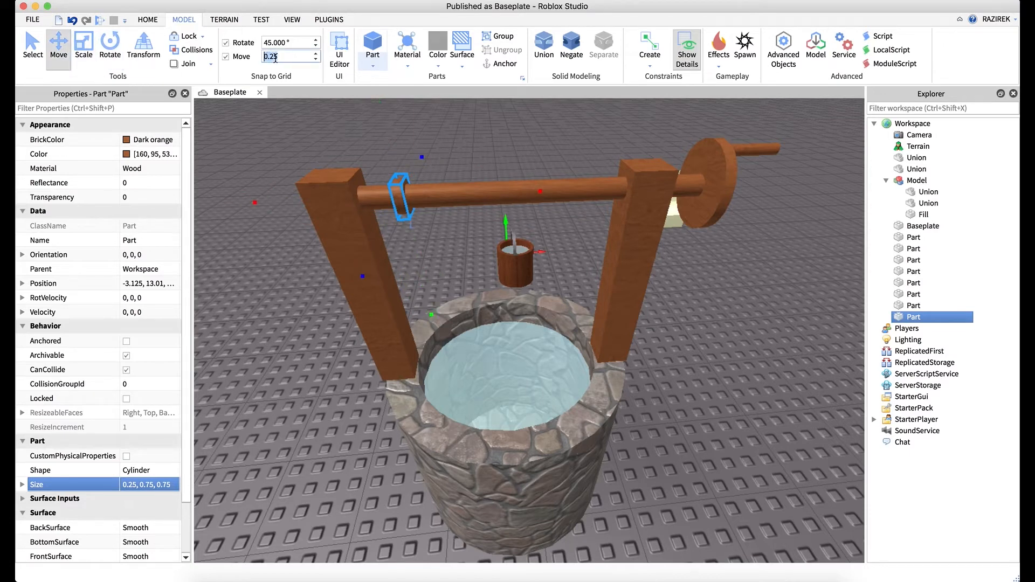
pyautogui.click(275, 56)
pyautogui.write('.5')
pyautogui.press('Return')
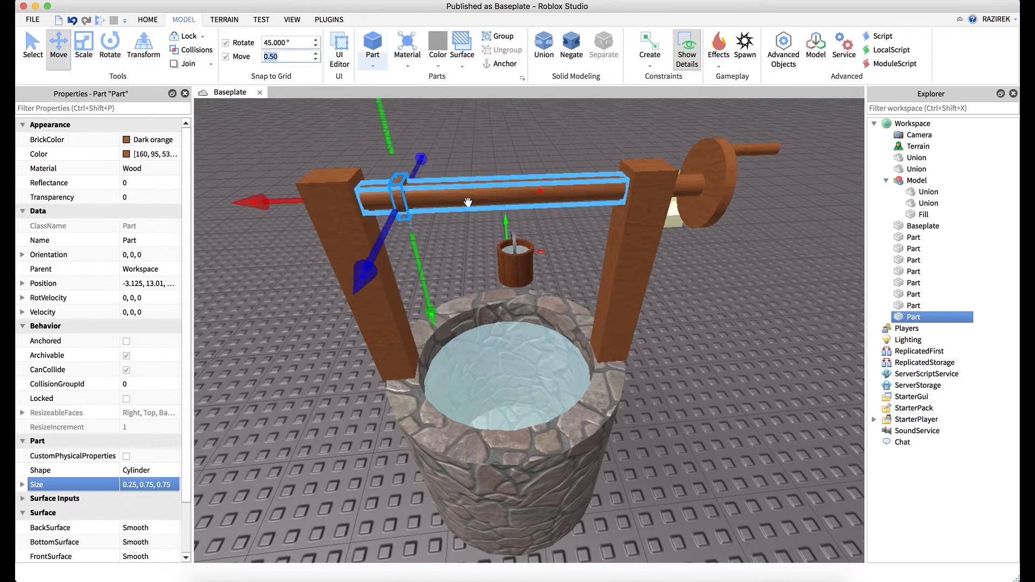
pyautogui.moveTo(263, 203); pyautogui.dragTo(334, 197)
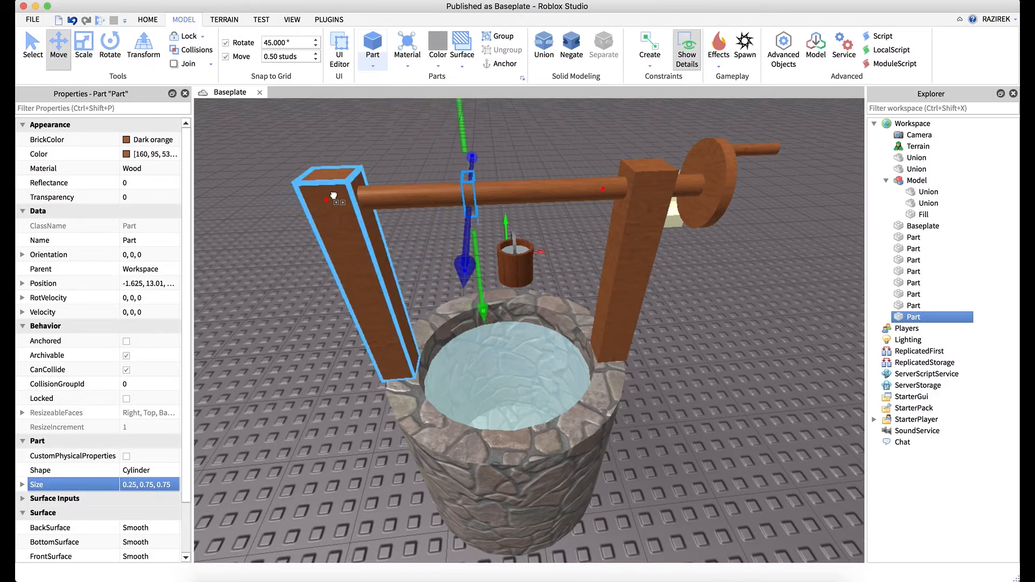
# Change the ring's material to Plastic and its BrickColor to Burlap so it resembles rope
pyautogui.click(147, 168)
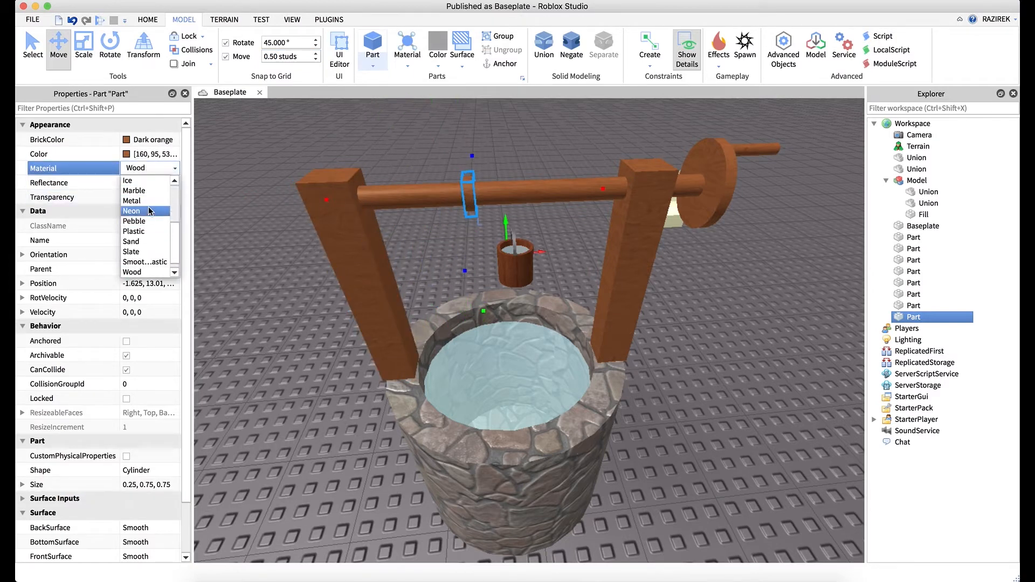
pyautogui.scroll(3, 150, 215)
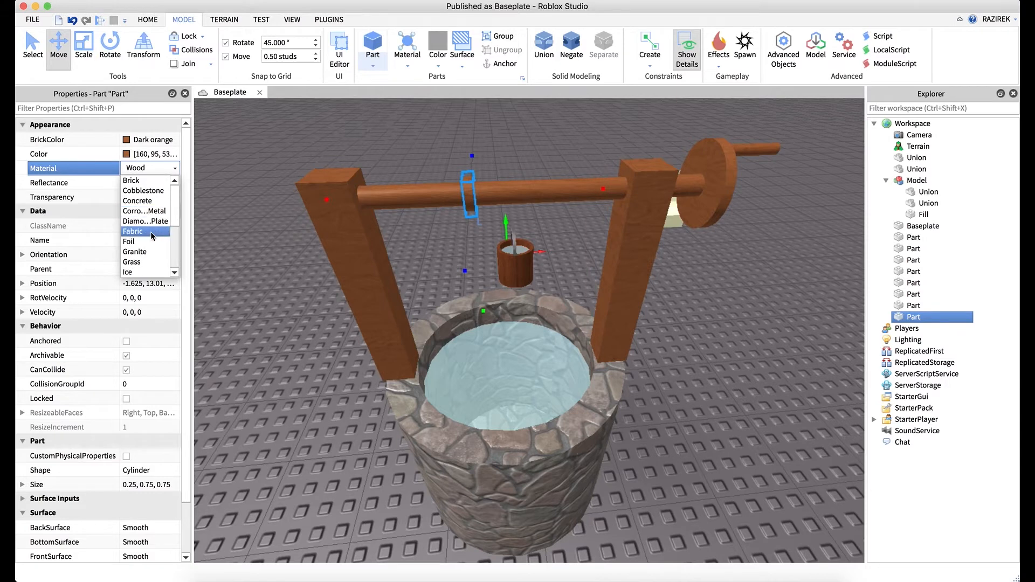
pyautogui.scroll(-2, 151, 238)
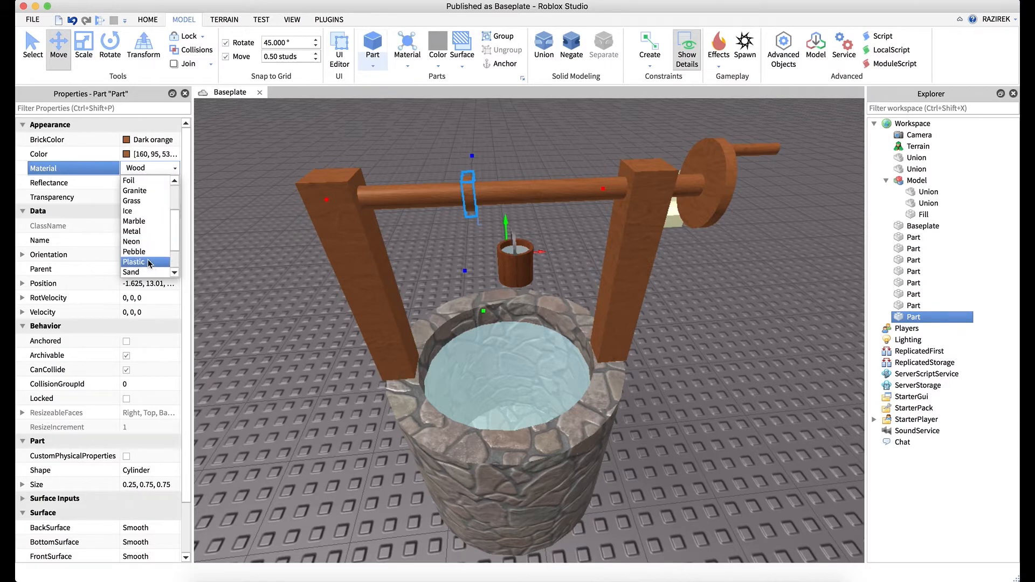
pyautogui.click(150, 263)
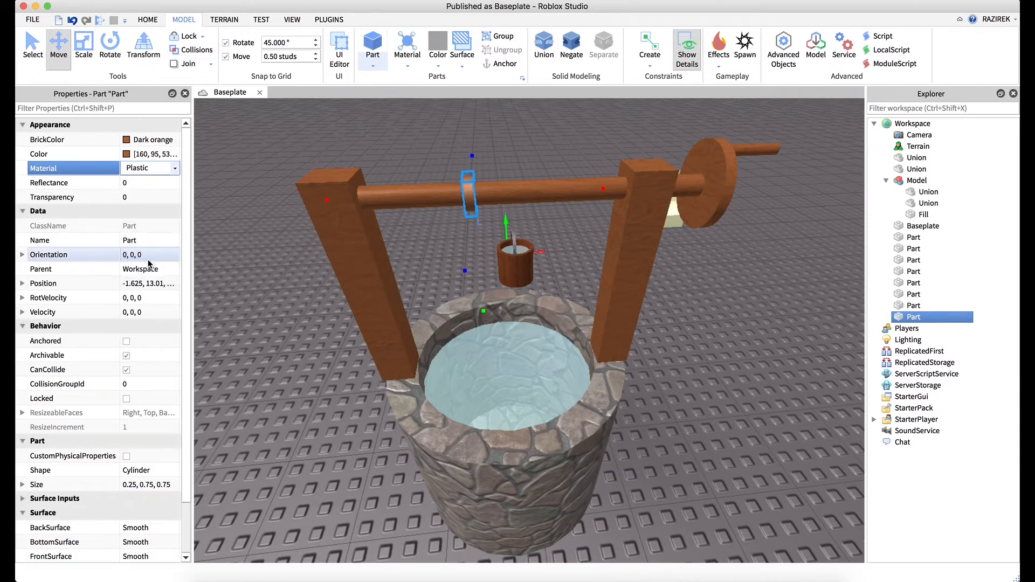
pyautogui.click(130, 142)
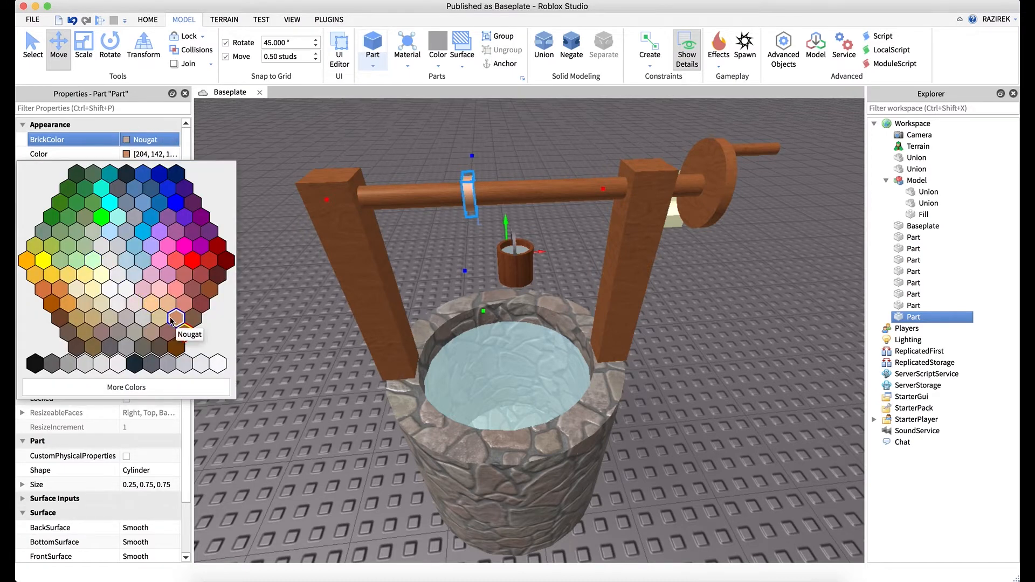
pyautogui.click(90, 318)
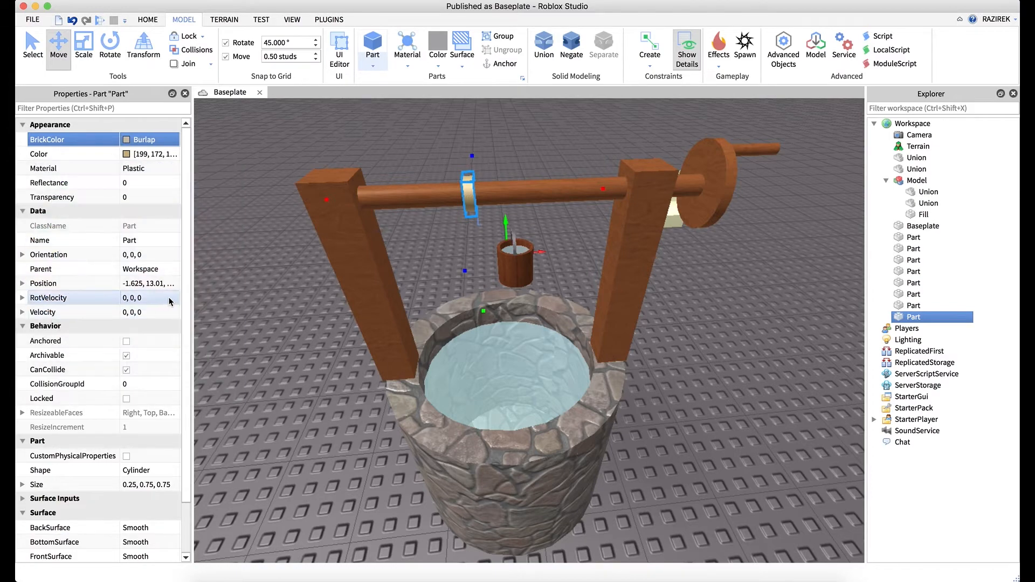
# With the move snap at 0.25 studs, duplicate the rope ring four times, placing each copy 0.25 studs further toward the crank
pyautogui.hotkey('ctrl', 'd')
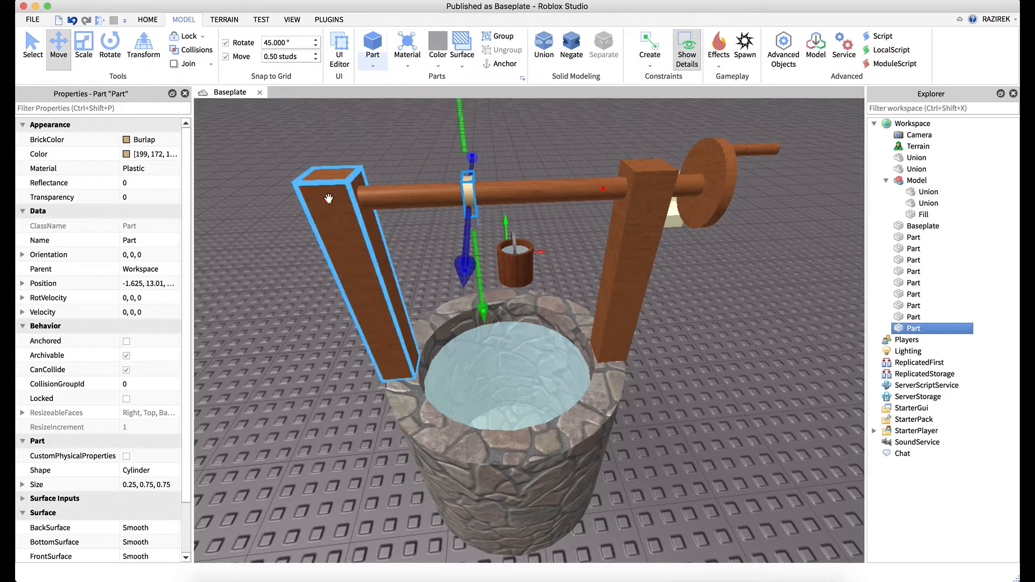
pyautogui.moveTo(328, 199); pyautogui.dragTo(311, 82)
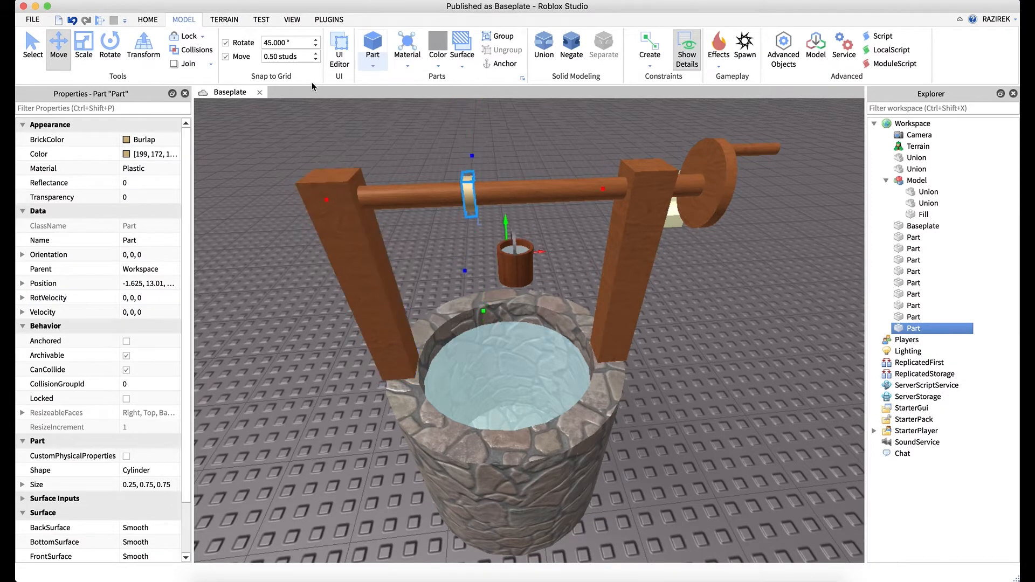
pyautogui.write('0.25')
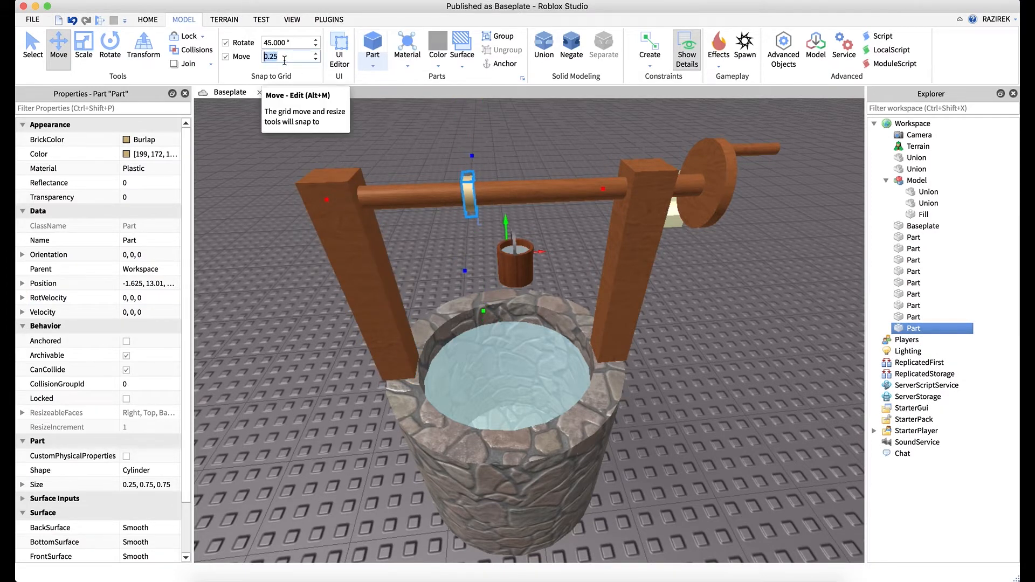
pyautogui.press('Return')
pyautogui.moveTo(330, 200); pyautogui.dragTo(358, 198)
pyautogui.hotkey('ctrl', 'd')
pyautogui.hotkey('ctrl', 'd')
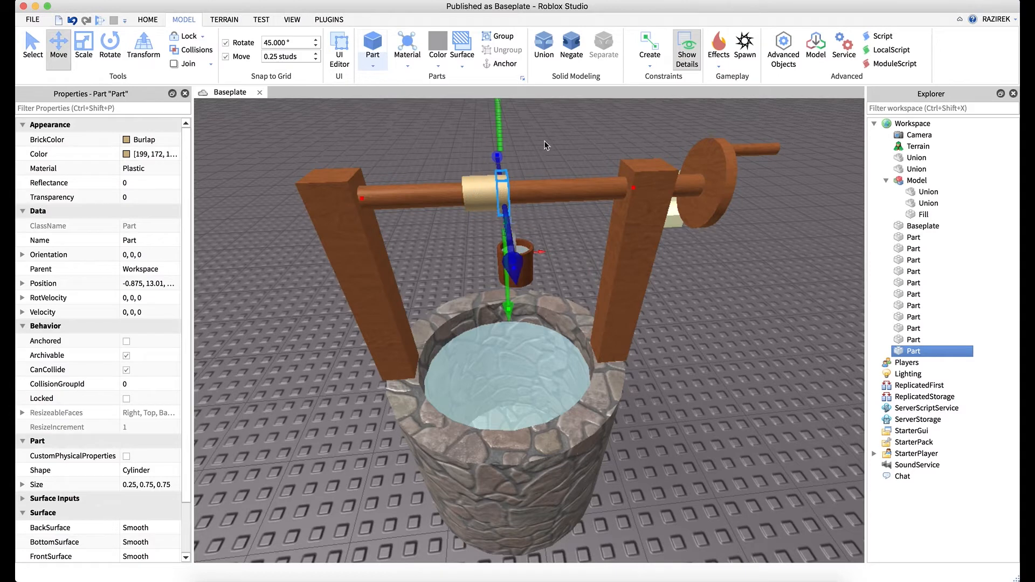
pyautogui.hotkey('ctrl', 'd')
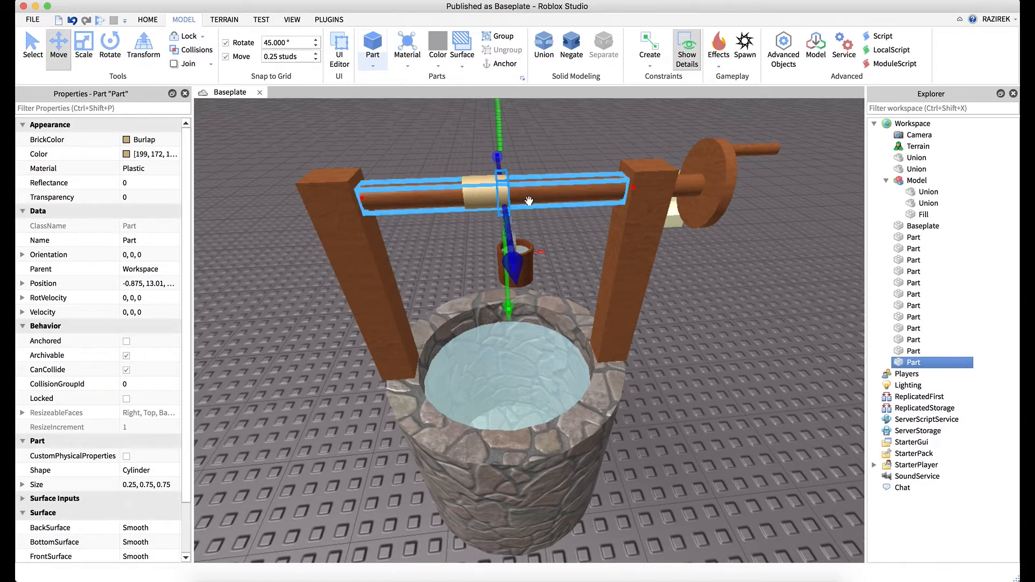
pyautogui.moveTo(362, 197); pyautogui.dragTo(372, 194)
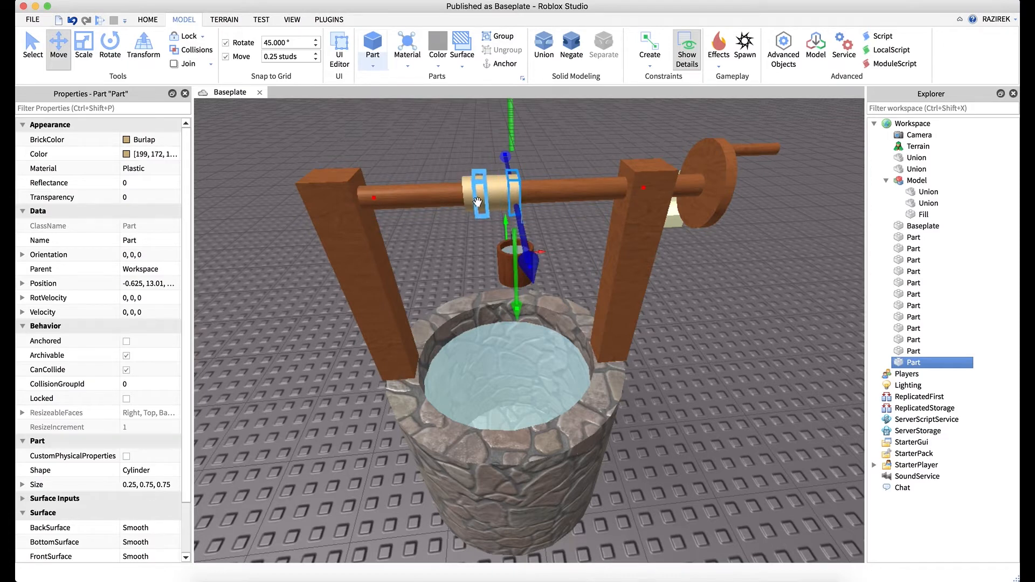
# Select the four rope rings nearest the crank, disable move snapping, and shift them slightly away from the first ring
pyautogui.click(35, 48)
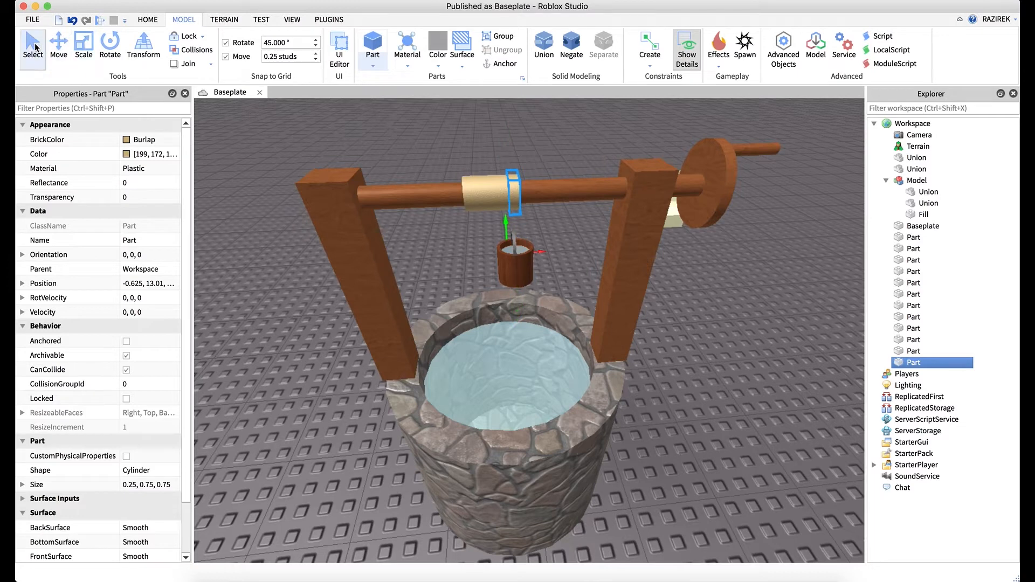
pyautogui.click(503, 199)
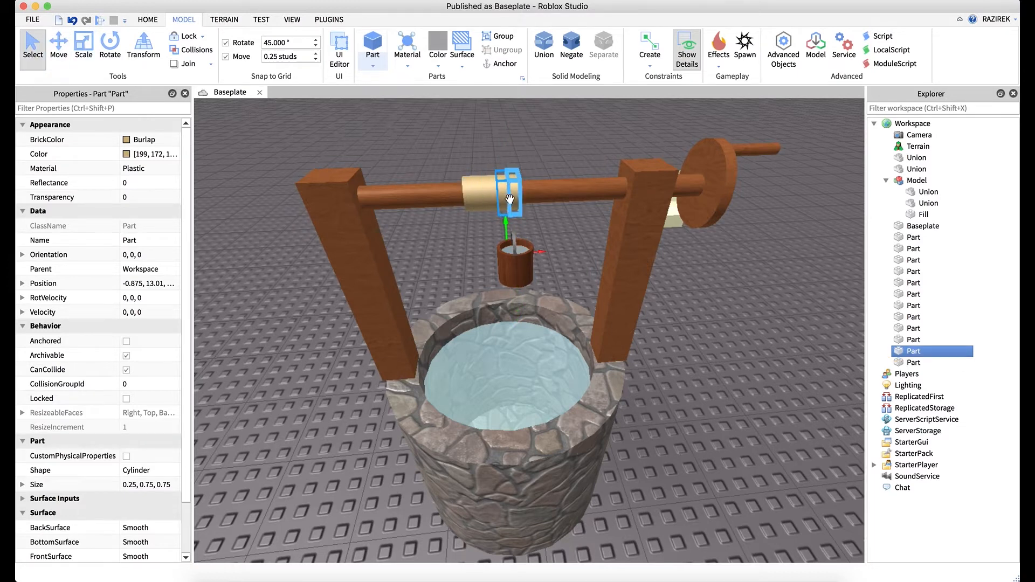
pyautogui.keyDown('shift'); pyautogui.click(511, 200); pyautogui.keyUp('shift')
pyautogui.keyDown('shift'); pyautogui.click(480, 198); pyautogui.keyUp('shift')
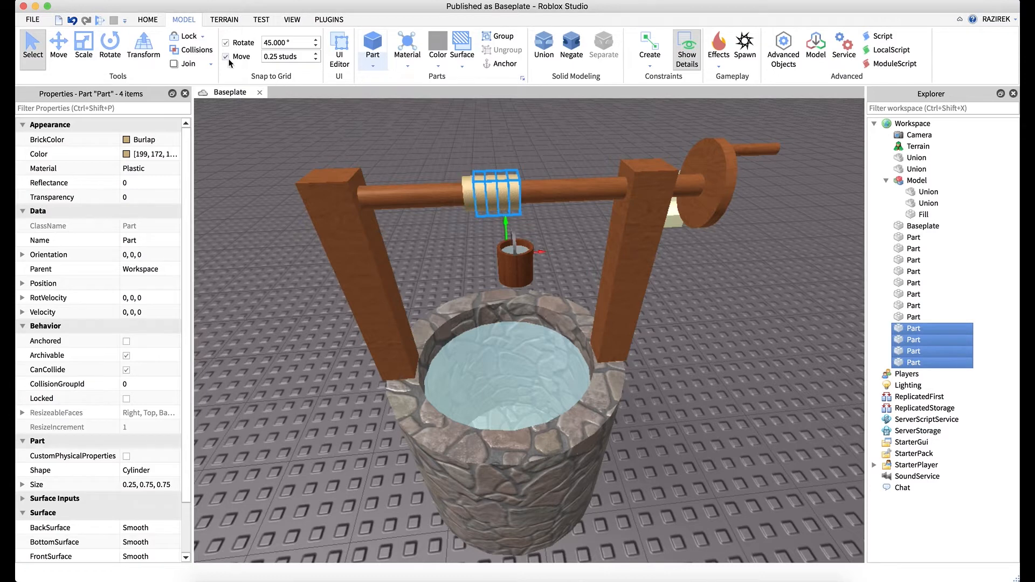
pyautogui.click(58, 46)
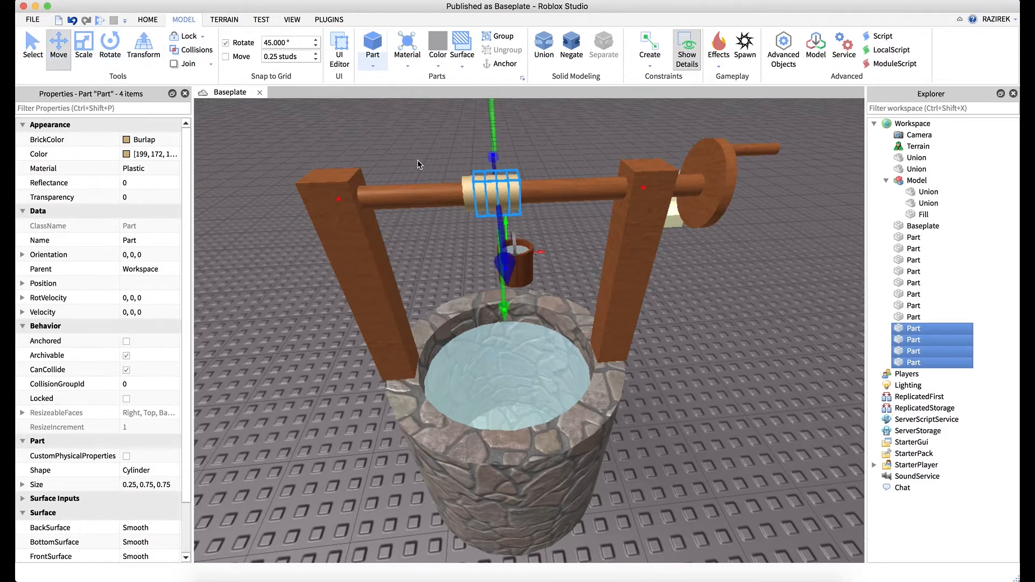
pyautogui.moveTo(638, 189); pyautogui.dragTo(642, 189)
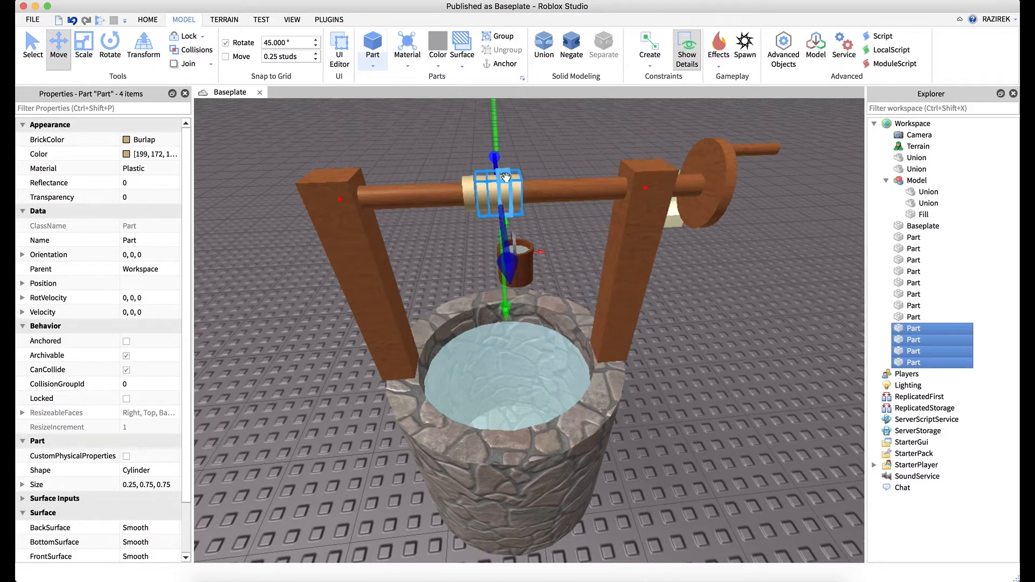
# Shift the remaining rope rings slightly toward the crank, dropping one from the selection each time, to leave small gaps between all five
pyautogui.keyDown('shift'); pyautogui.click(483, 198); pyautogui.keyUp('shift')
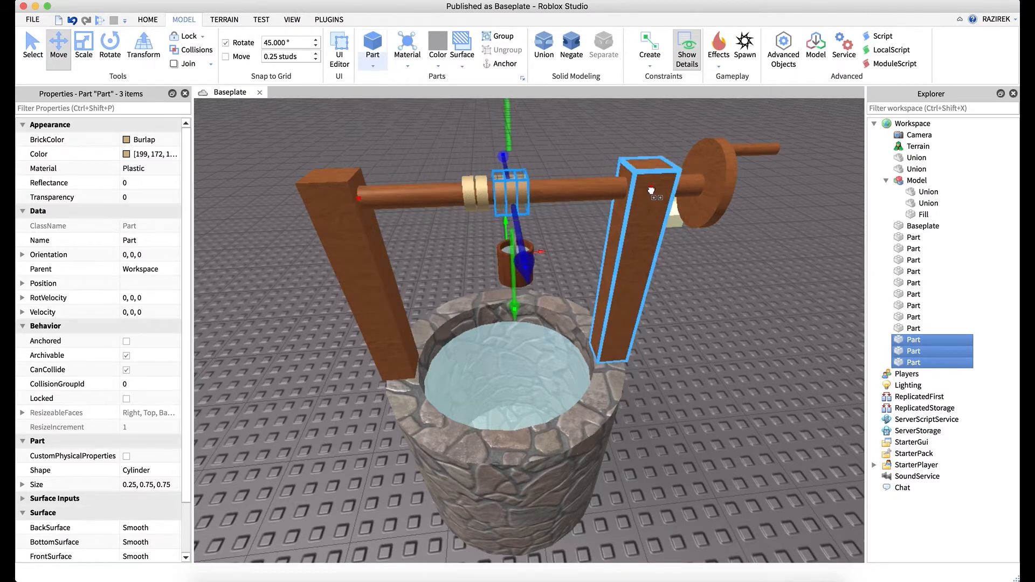
pyautogui.keyDown('shift'); pyautogui.click(493, 195); pyautogui.keyUp('shift')
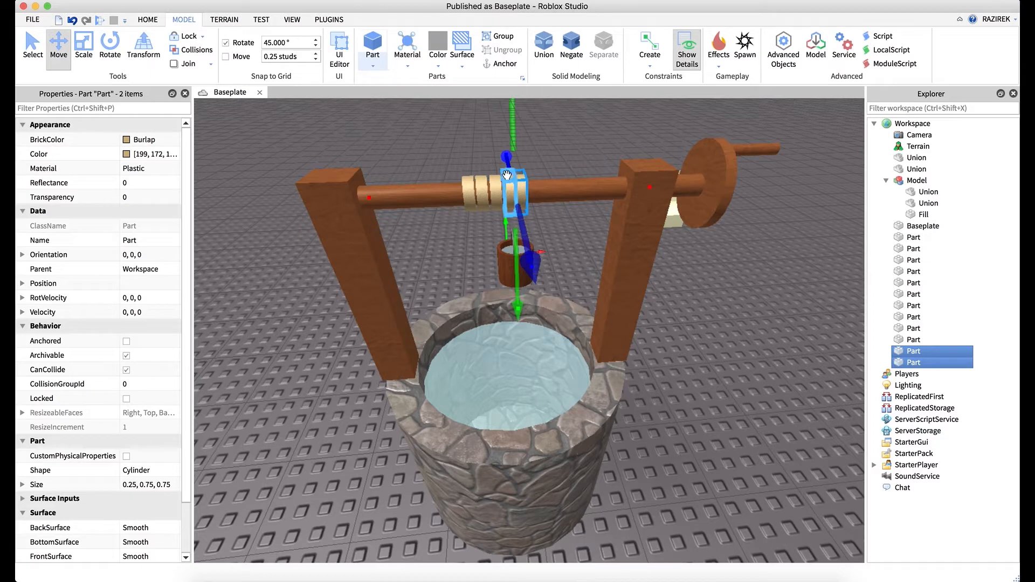
pyautogui.click(539, 163)
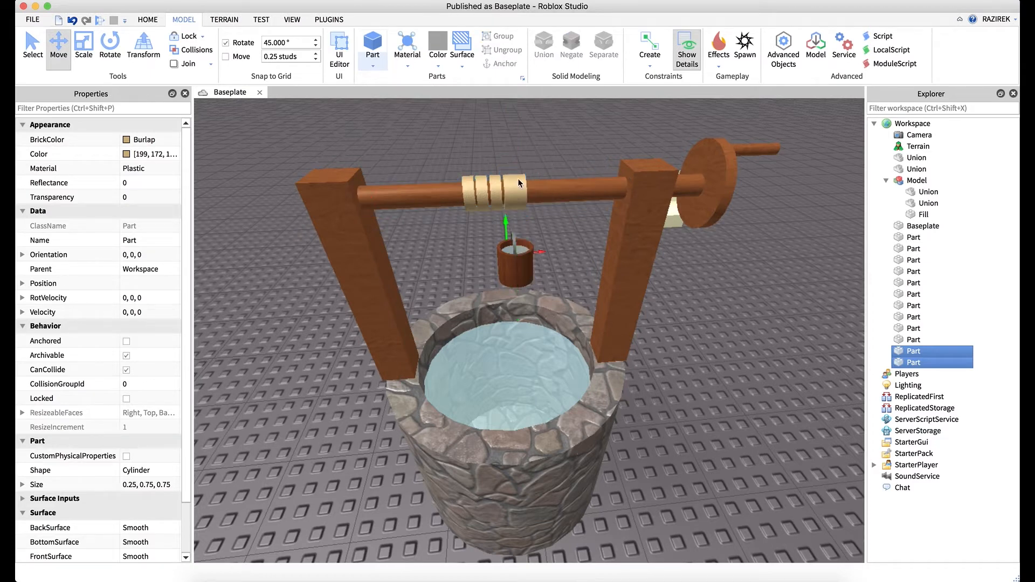
pyautogui.click(521, 188)
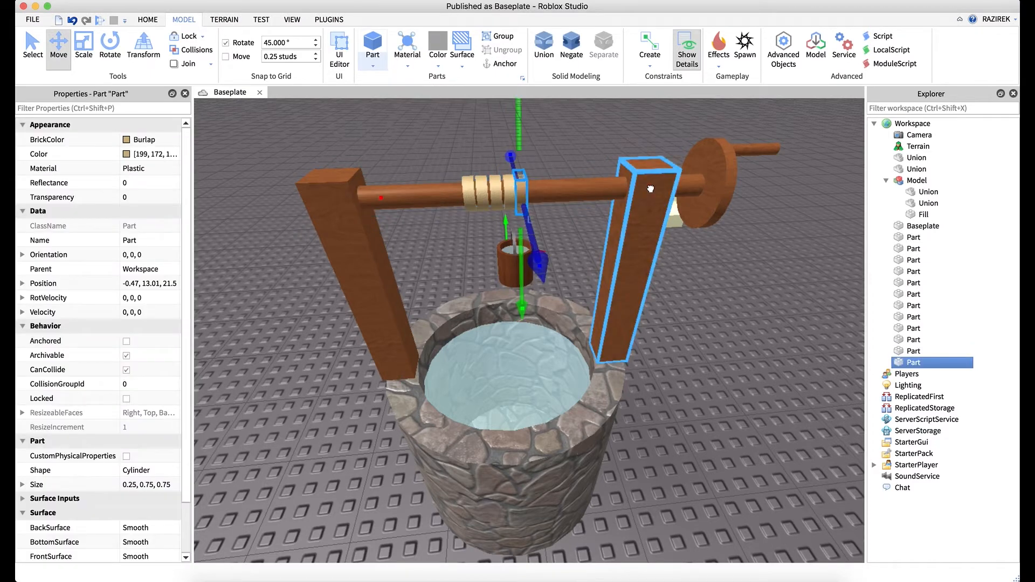
pyautogui.moveTo(653, 188); pyautogui.dragTo(653, 189)
pyautogui.click(596, 155)
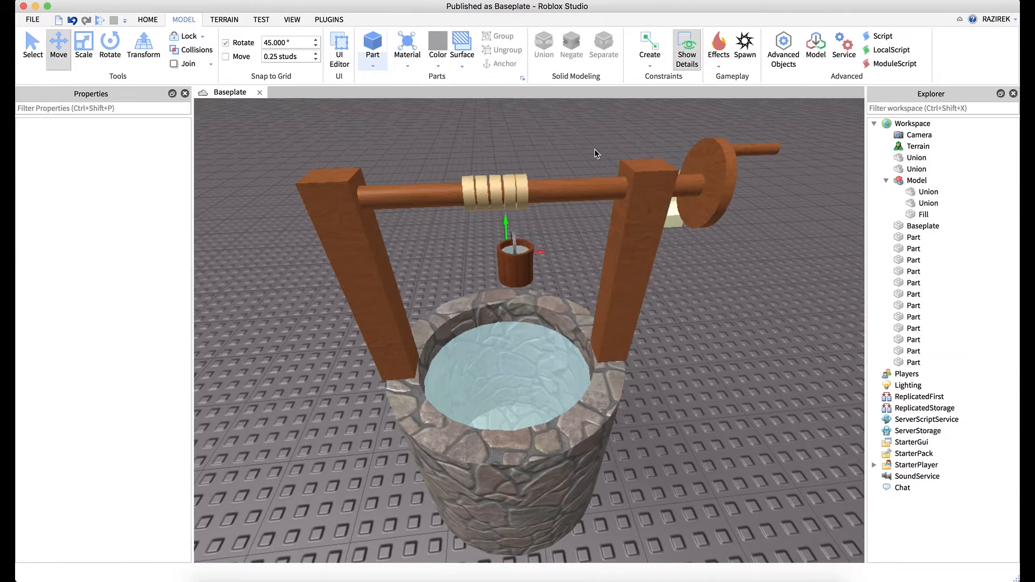
# Disable rotation snapping and tilt the middle rope ring about 5 degrees around its Z axis
pyautogui.moveTo(596, 155); pyautogui.dragTo(592, 154, button='right')
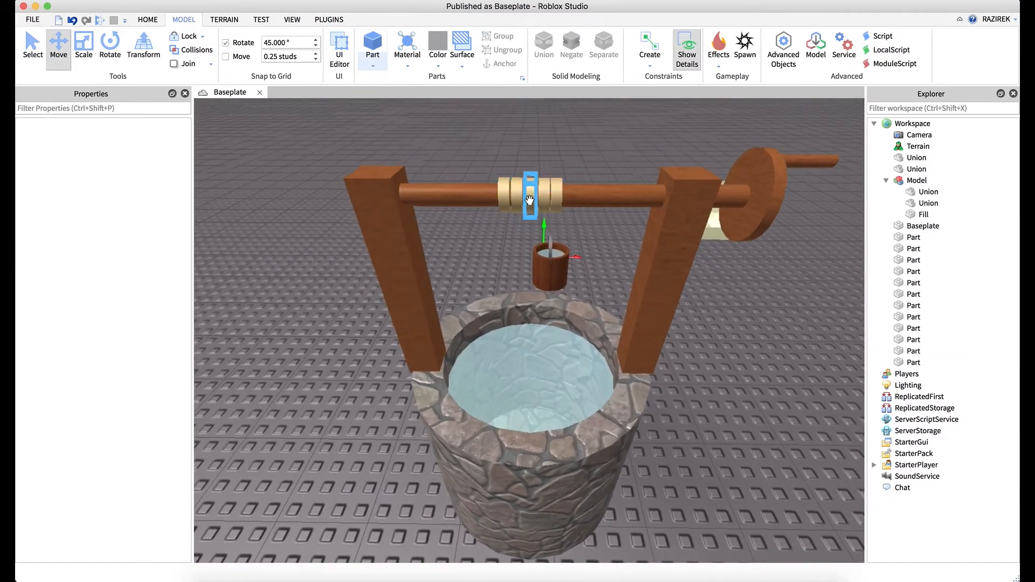
pyautogui.click(530, 200)
pyautogui.click(107, 48)
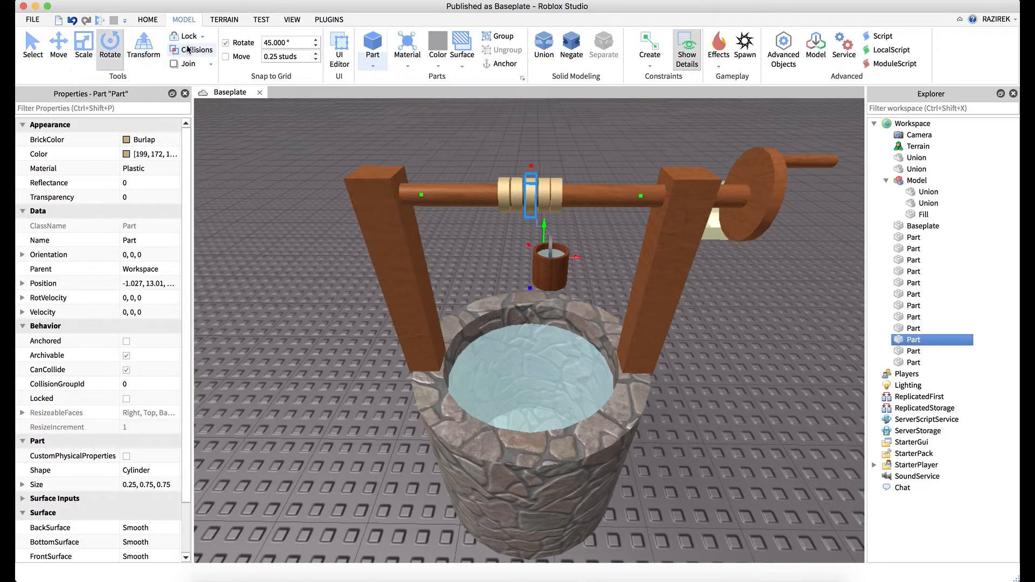
pyautogui.click(226, 43)
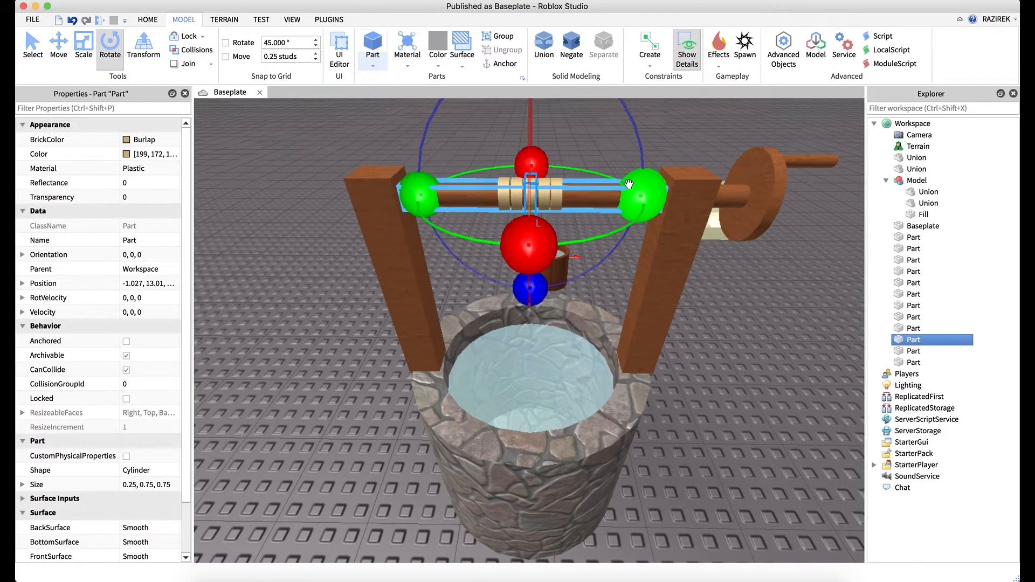
pyautogui.moveTo(541, 287); pyautogui.dragTo(551, 288)
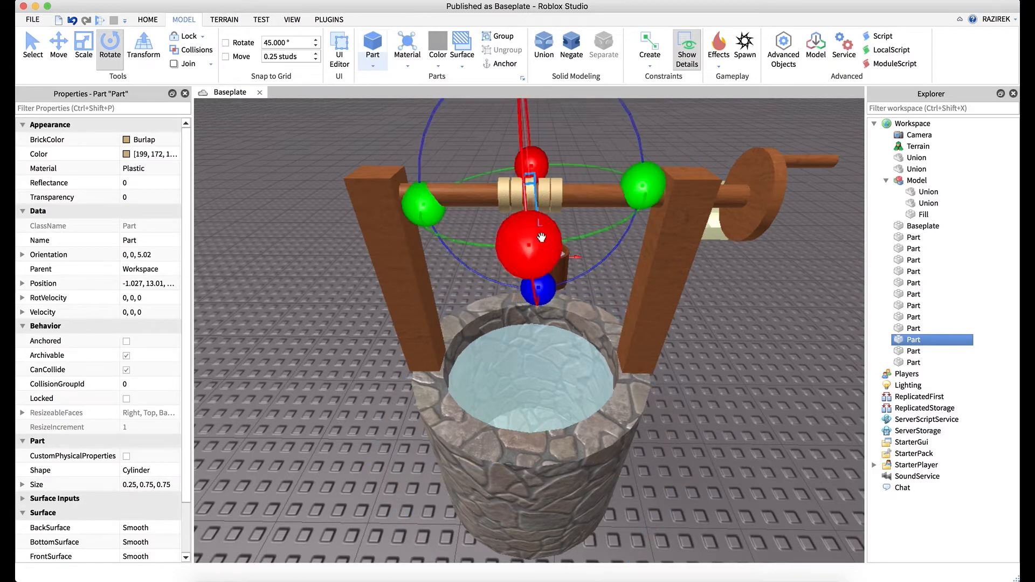
# Tilt the remaining rope rings a few degrees around their Z axes, with the first ring at about 3.3 degrees
pyautogui.click(560, 280)
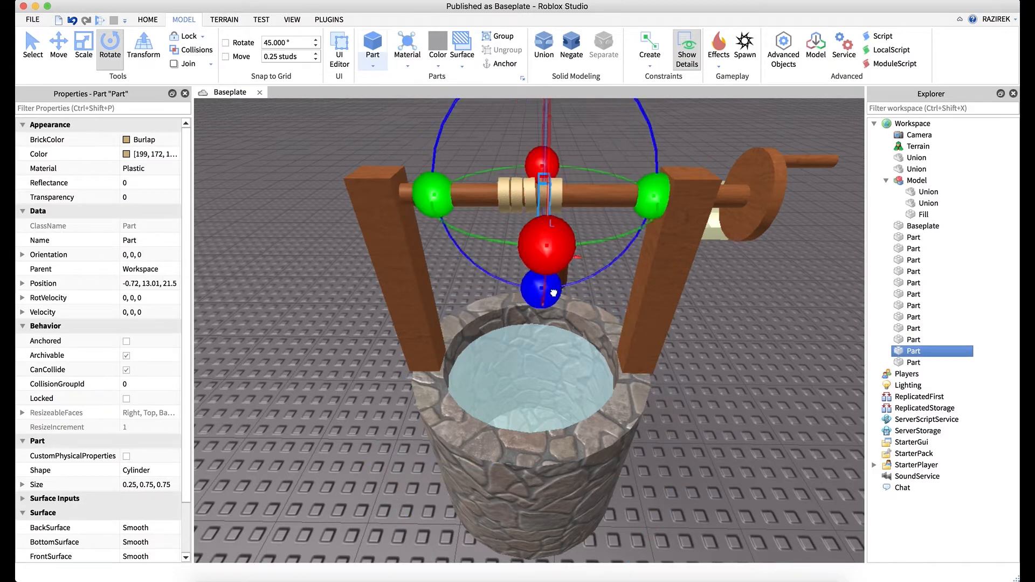
pyautogui.moveTo(553, 293); pyautogui.dragTo(528, 286)
pyautogui.click(516, 197)
pyautogui.click(504, 198)
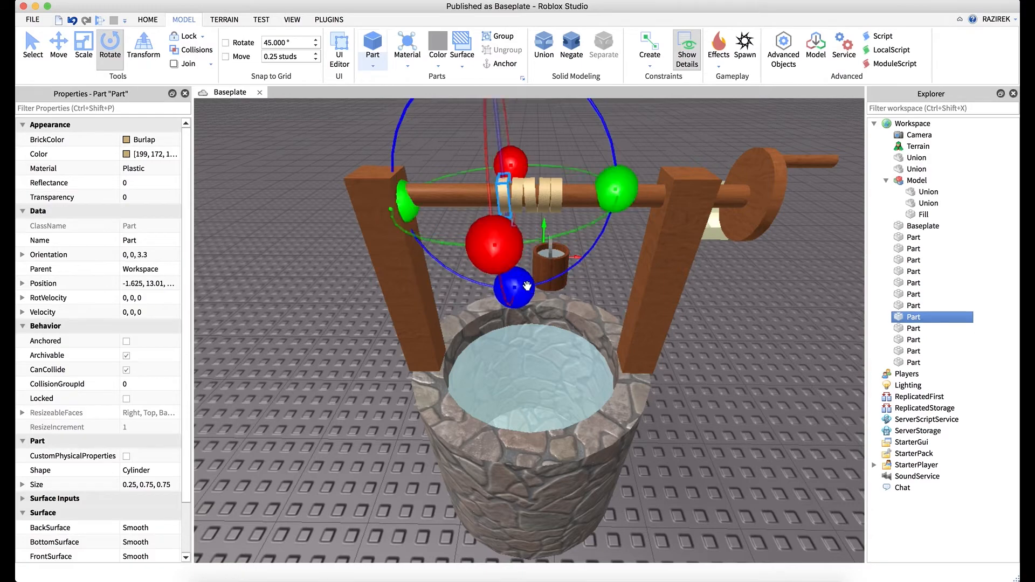
pyautogui.click(676, 118)
# Duplicate the rope ring nearest the crank, enable rotation and move snapping, and rotate the copy to -90 degrees around Z at 45° increments
pyautogui.moveTo(676, 140); pyautogui.dragTo(676, 140, button='right')
pyautogui.press('d')
pyautogui.press('a')
pyautogui.press('d')
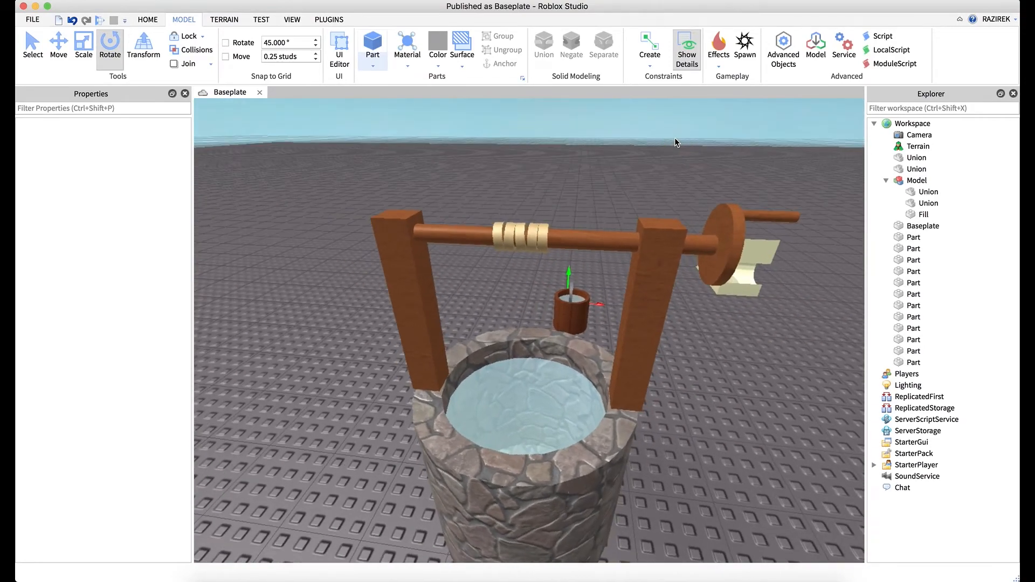
pyautogui.click(545, 234)
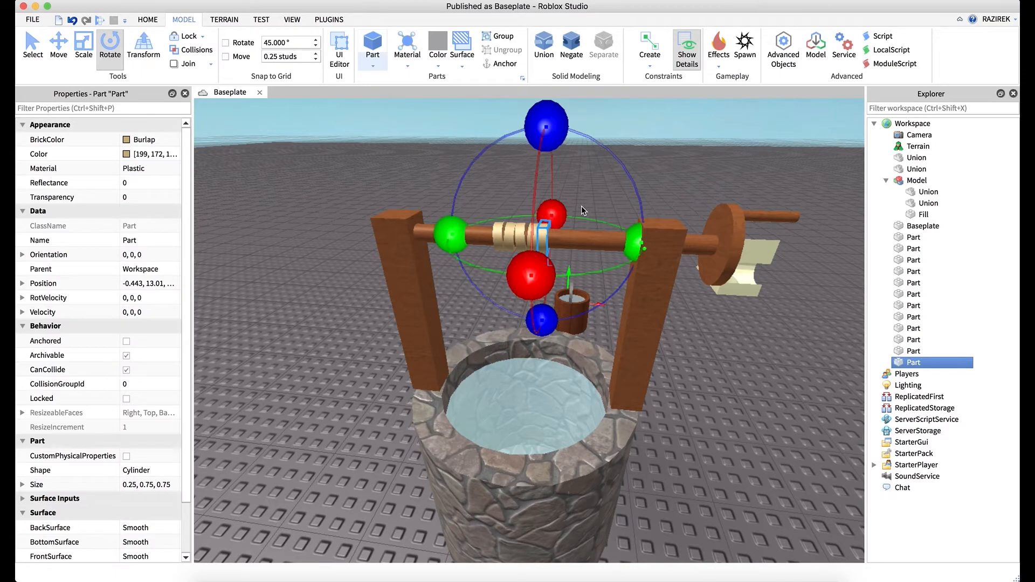
pyautogui.hotkey('ctrl', 'd')
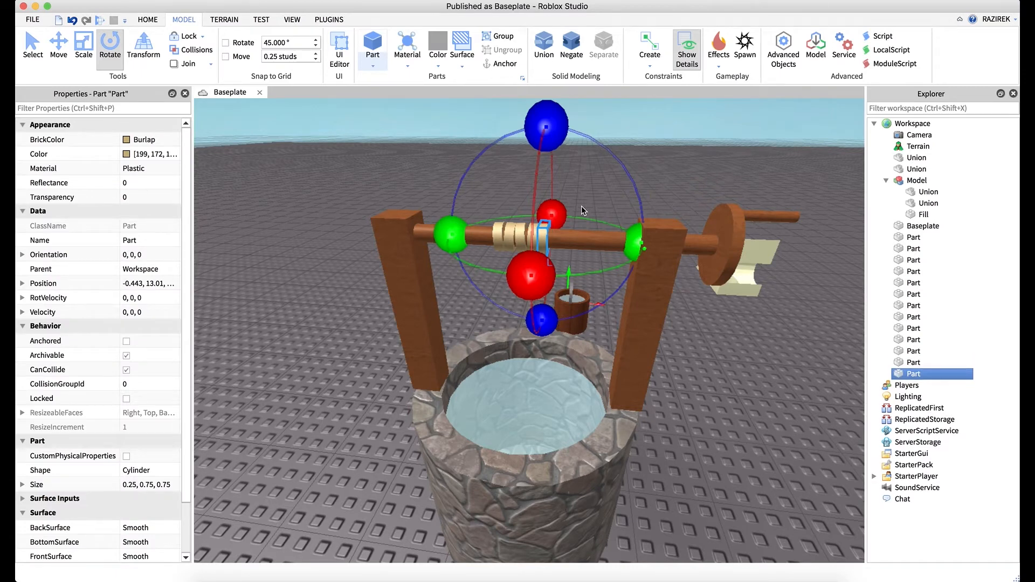
pyautogui.click(135, 477)
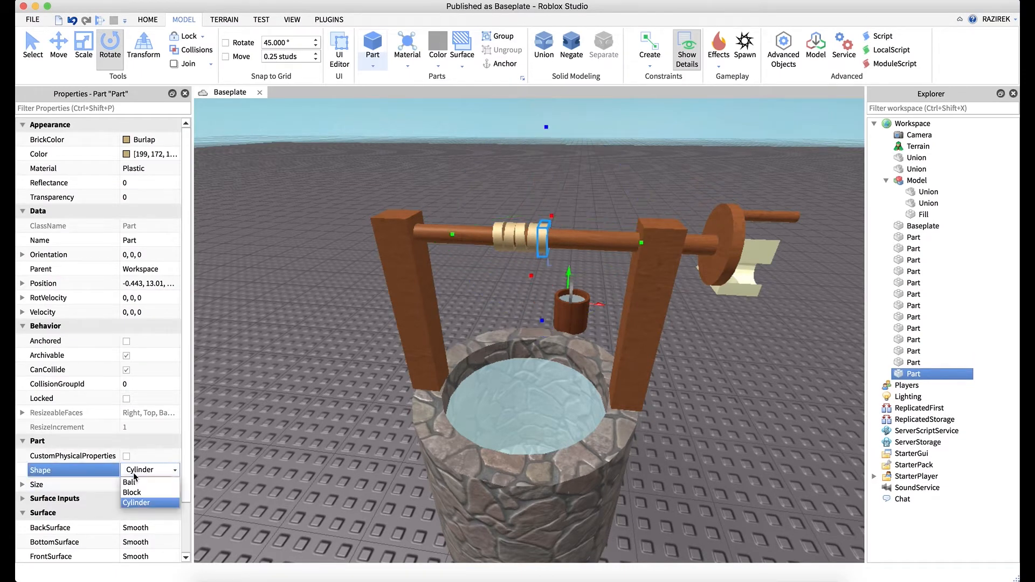
pyautogui.click(135, 492)
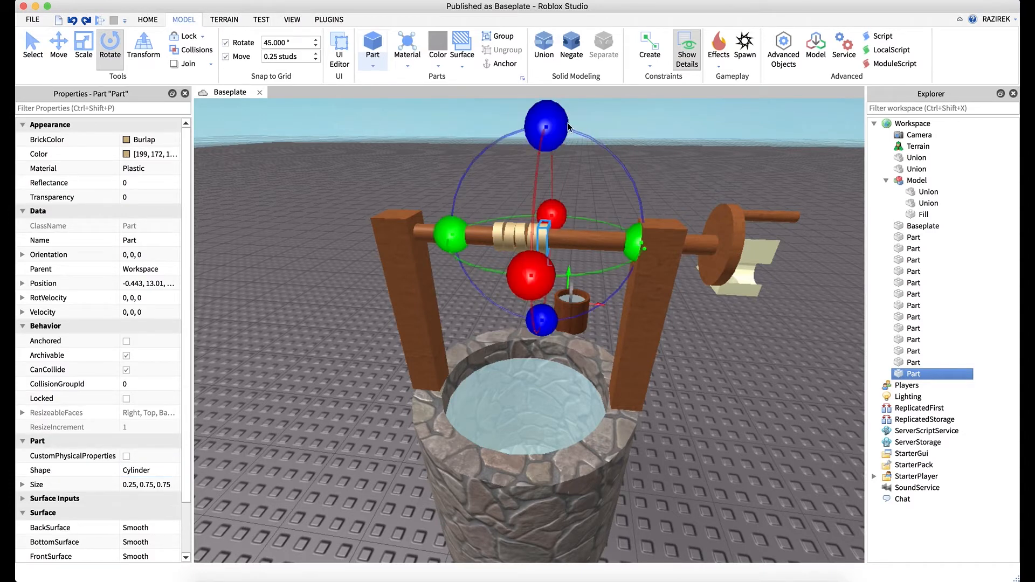
pyautogui.moveTo(549, 122); pyautogui.dragTo(642, 240)
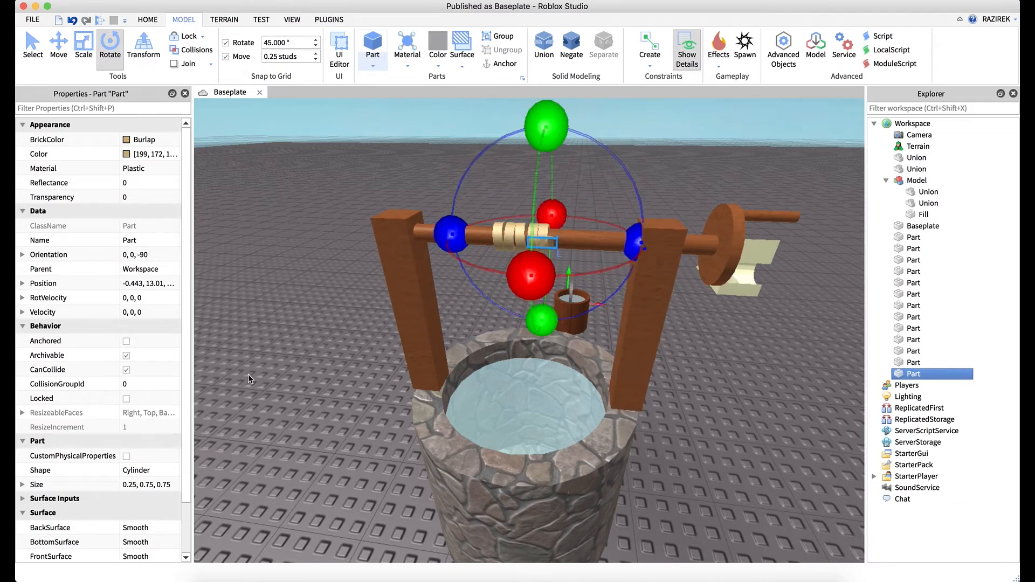
# Set the rotated copy's size to 0.25, 0.25, 0.25 and stretch it downward to 2.5 studs long as the hanging rope
pyautogui.click(151, 485)
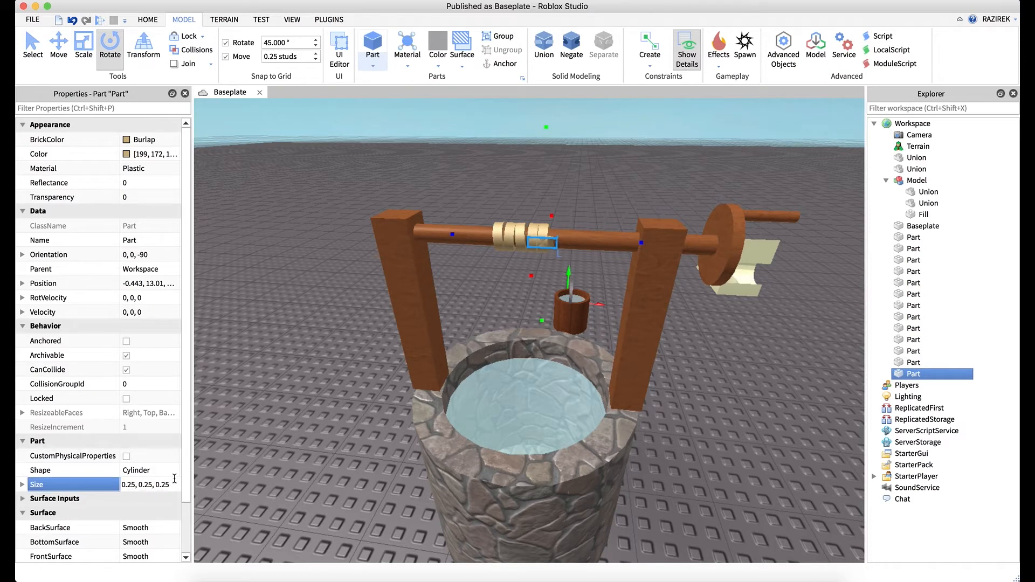
pyautogui.press('Return')
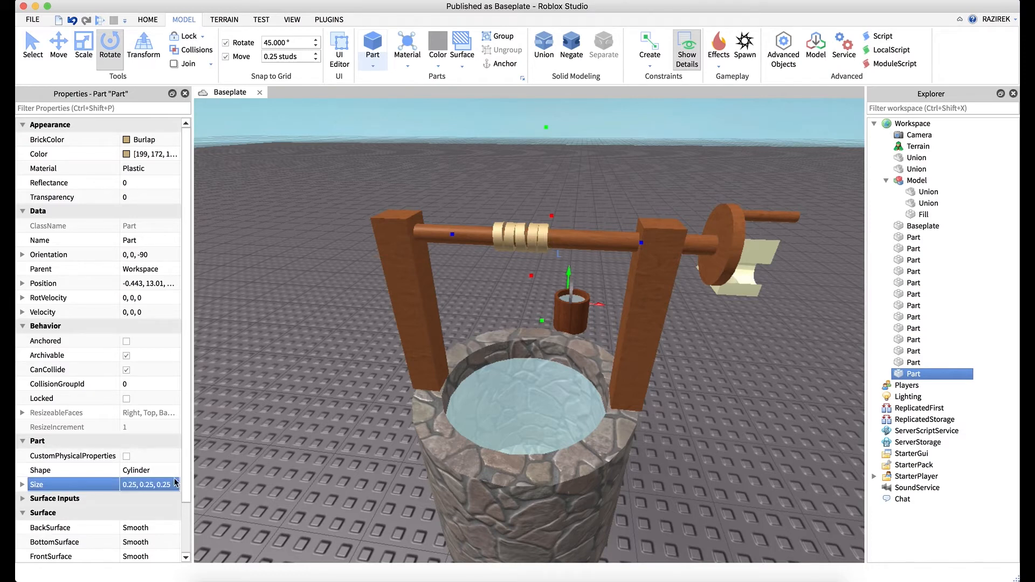
pyautogui.click(83, 38)
pyautogui.moveTo(530, 308); pyautogui.dragTo(545, 381)
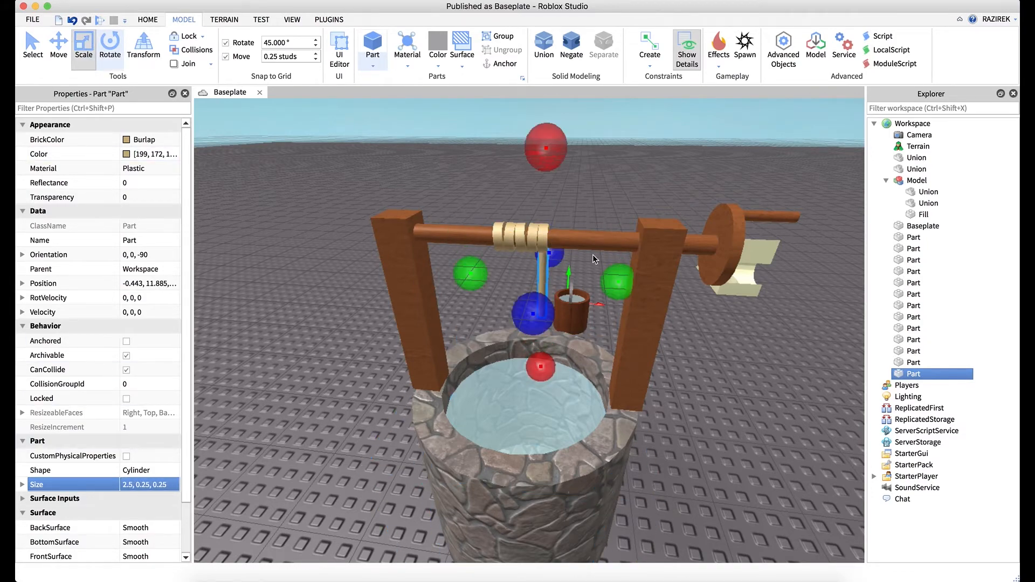
# Shift the hanging rope along the Z axis so it drops from the outer side of the rope coils
pyautogui.moveTo(593, 255); pyautogui.dragTo(597, 240, button='right')
pyautogui.click(59, 46)
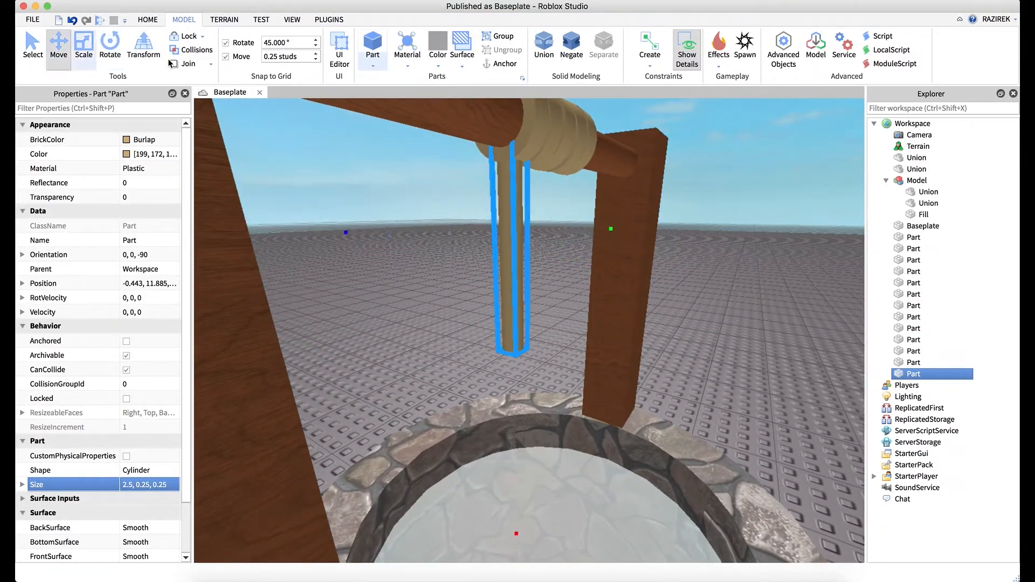
pyautogui.moveTo(634, 253); pyautogui.dragTo(644, 252)
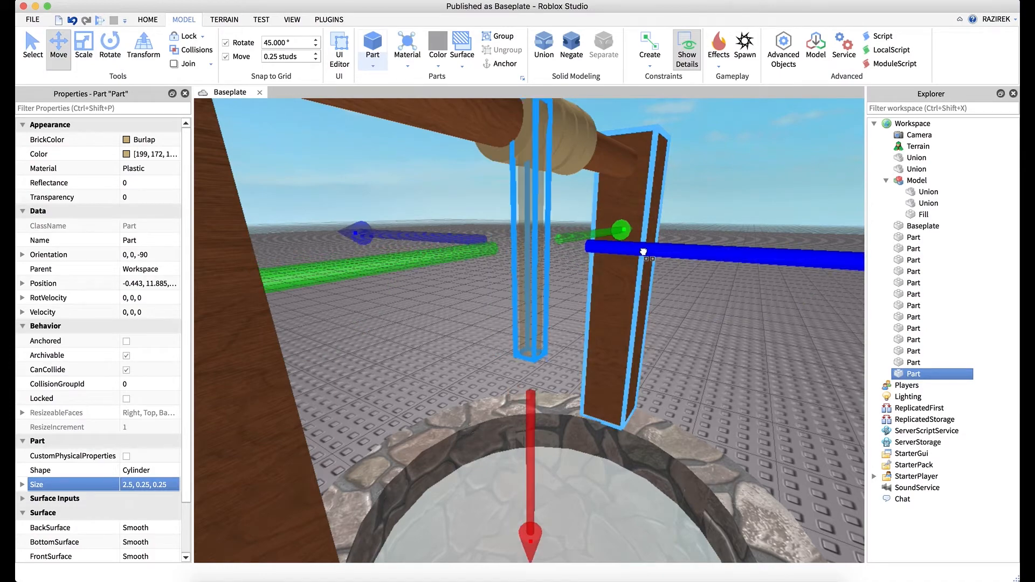
pyautogui.moveTo(735, 148); pyautogui.dragTo(734, 149, button='right')
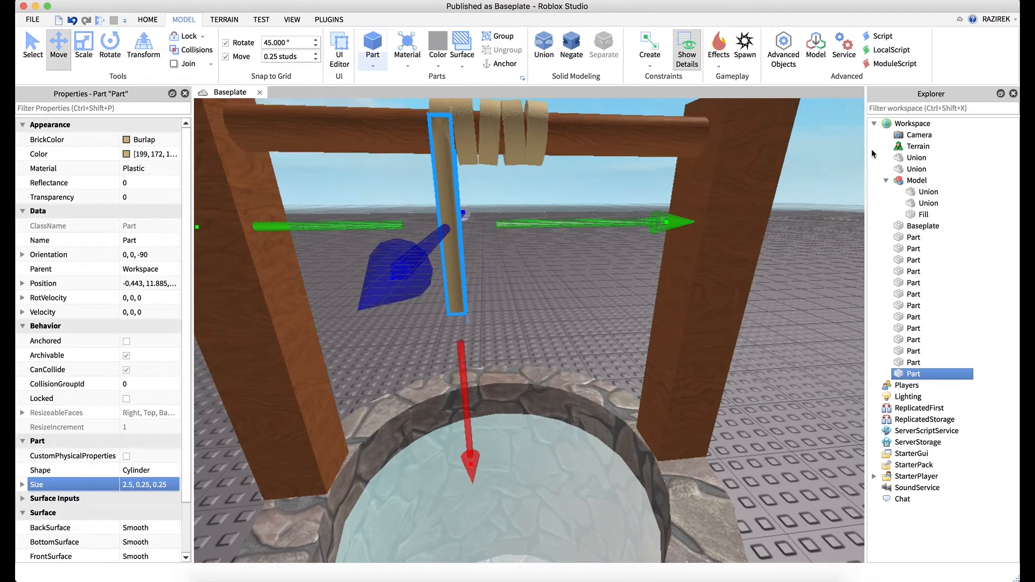
pyautogui.click(664, 188)
# Bring the bucket model from behind the well to its opening near the hanging rope, using a move snap of 1 stud
pyautogui.moveTo(665, 189); pyautogui.dragTo(665, 190, button='right')
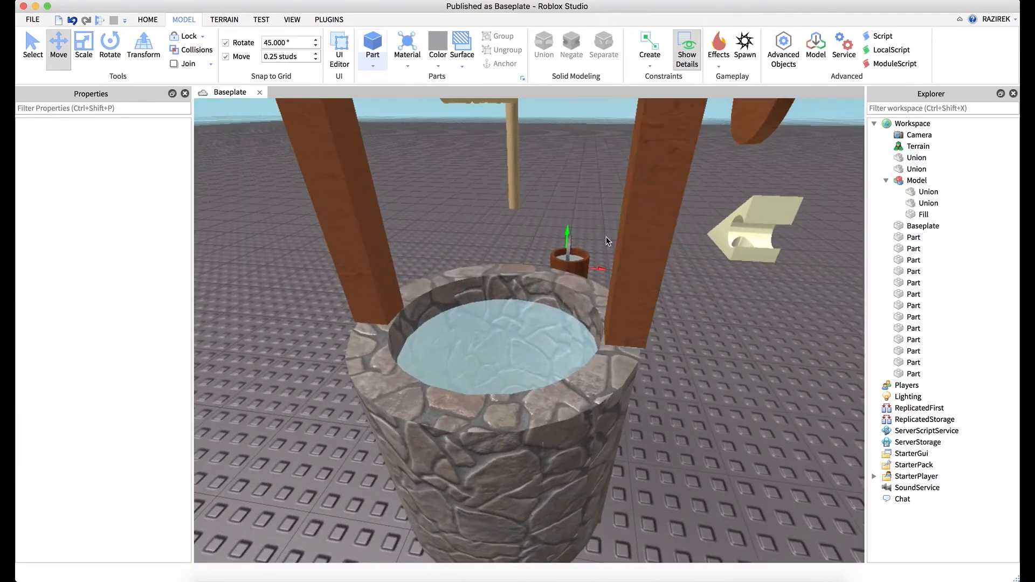
pyautogui.click(577, 260)
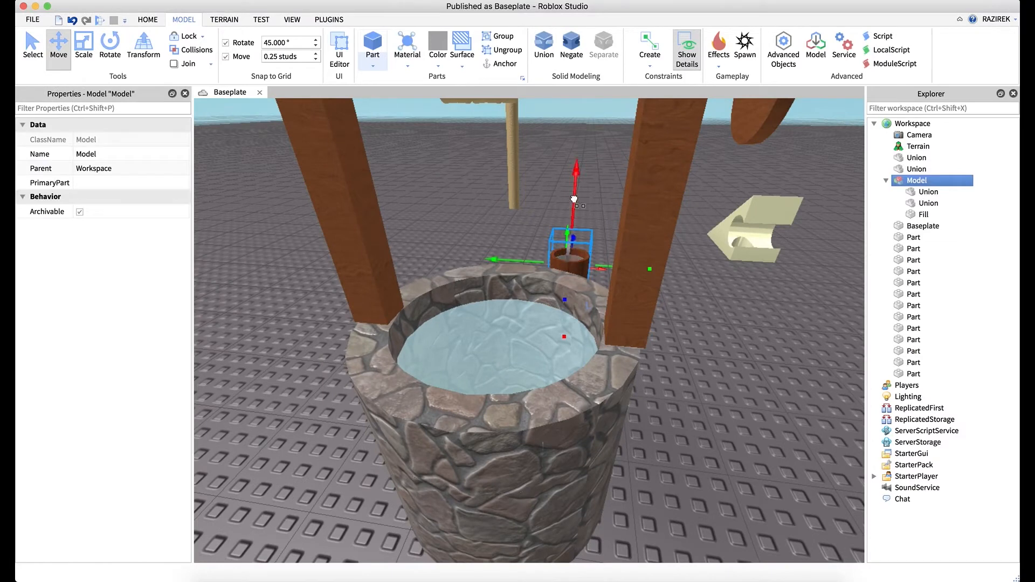
pyautogui.moveTo(574, 200); pyautogui.dragTo(555, 299)
pyautogui.press('super+z')
pyautogui.press('super+z')
pyautogui.moveTo(573, 192); pyautogui.dragTo(576, 139)
pyautogui.moveTo(569, 239); pyautogui.dragTo(455, 419)
pyautogui.moveTo(561, 200); pyautogui.dragTo(562, 161)
pyautogui.moveTo(676, 272); pyautogui.dragTo(629, 270)
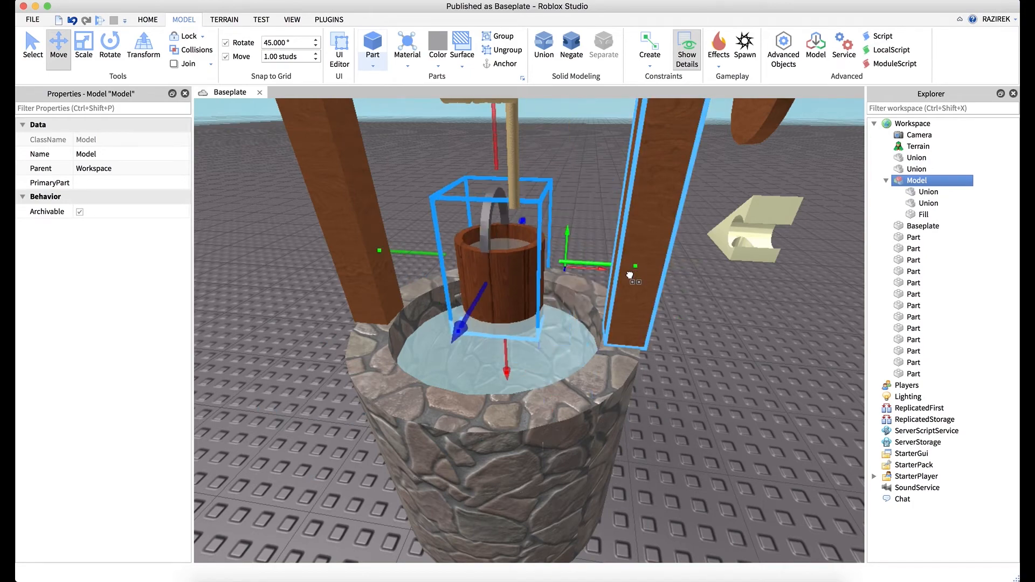
# Slide the bucket back along the Z axis to the middle of the well opening and adjust its height below the rope
pyautogui.moveTo(629, 270); pyautogui.dragTo(668, 259, button='right')
pyautogui.moveTo(610, 186); pyautogui.dragTo(610, 186, button='right')
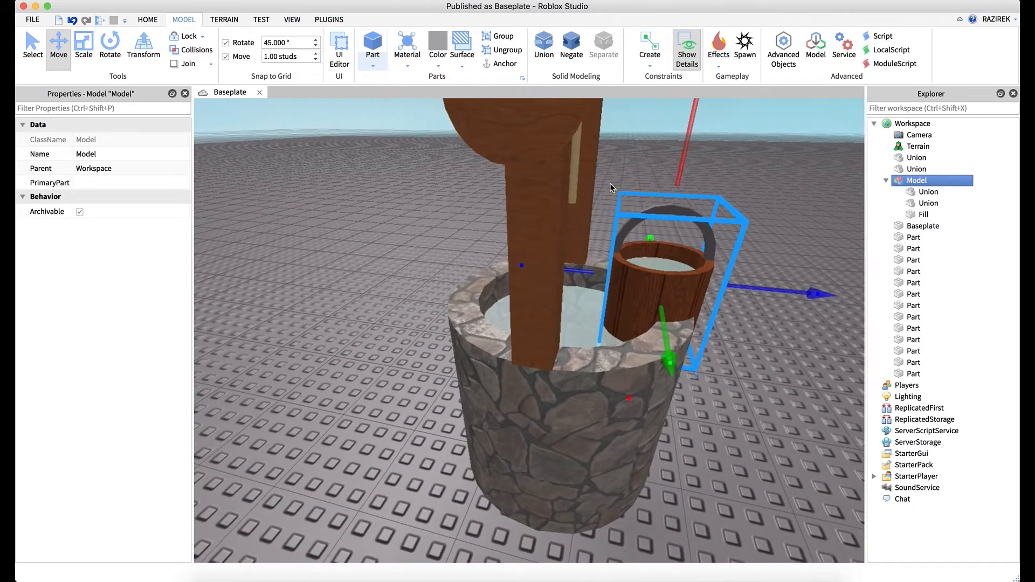
pyautogui.moveTo(783, 292); pyautogui.dragTo(682, 284)
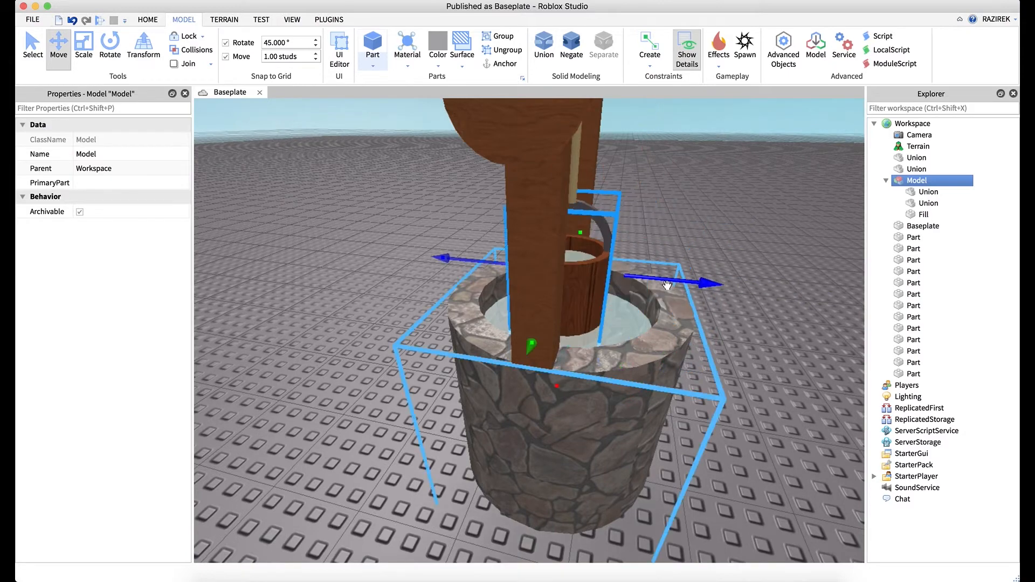
pyautogui.moveTo(669, 285); pyautogui.dragTo(566, 297, button='right')
pyautogui.moveTo(475, 203); pyautogui.dragTo(477, 193)
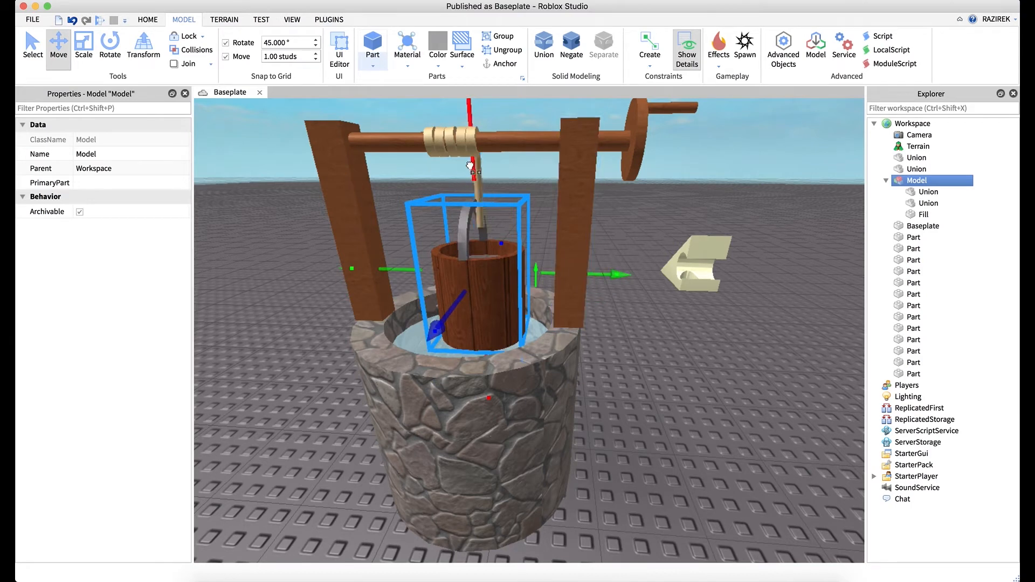
pyautogui.moveTo(471, 156)
pyautogui.mouseDown()
pyautogui.moveTo(470, 146)
pyautogui.moveTo(476, 175)
pyautogui.mouseUp()
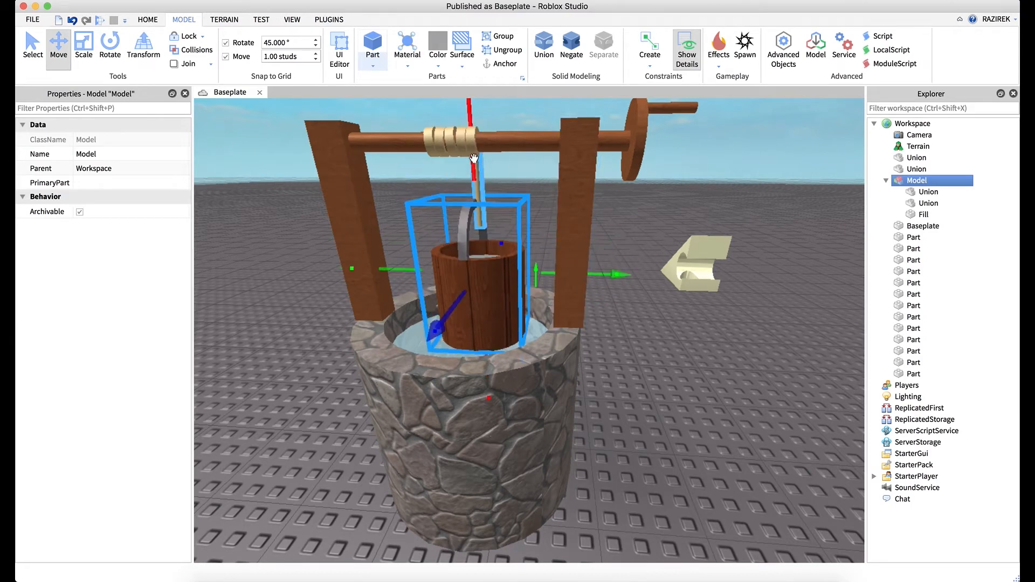
# Scale the bucket down slightly and raise it to the rope's lower end with the move snap at 0.5 studs
pyautogui.click(89, 45)
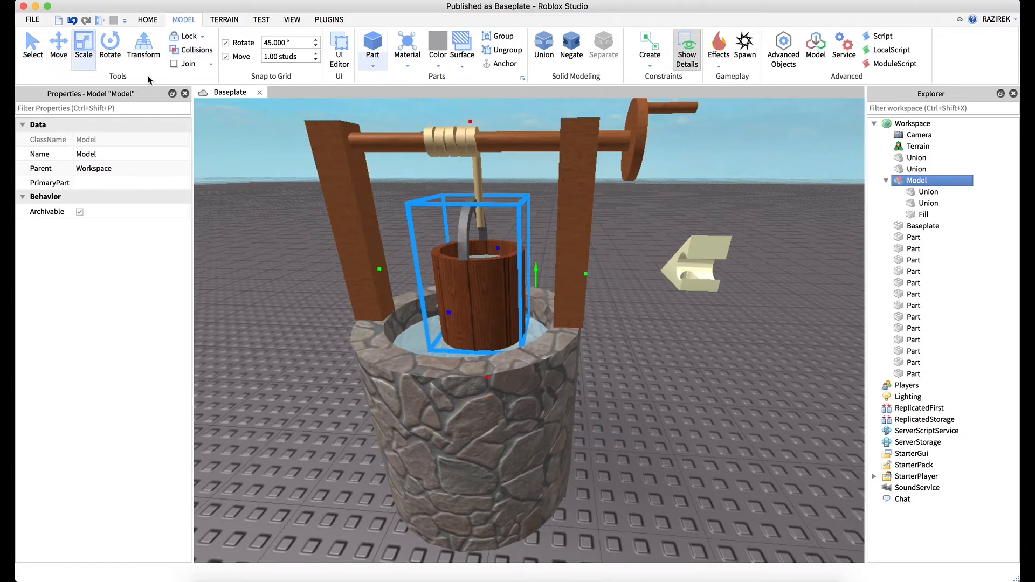
pyautogui.moveTo(469, 118); pyautogui.dragTo(481, 158)
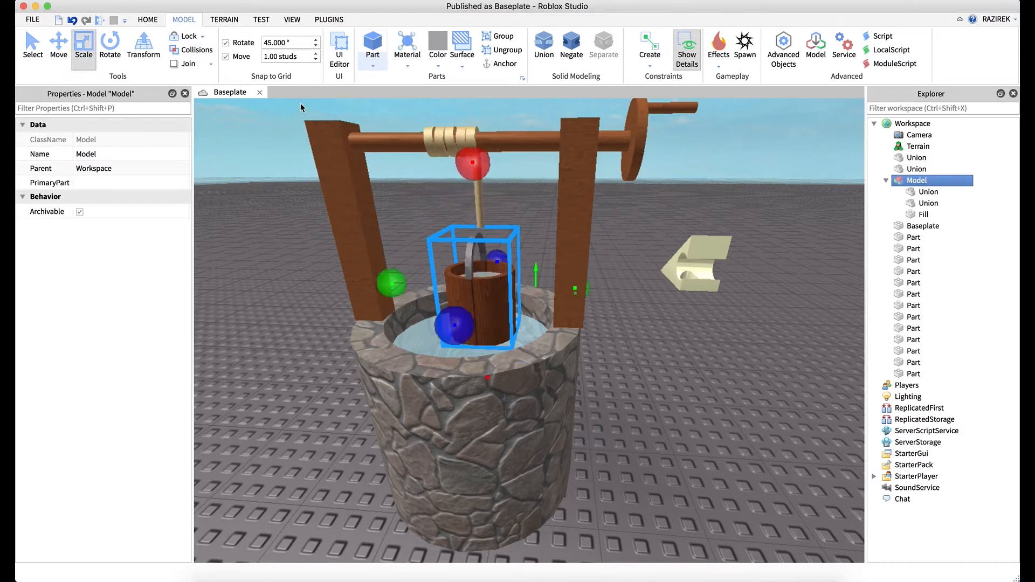
pyautogui.click(58, 46)
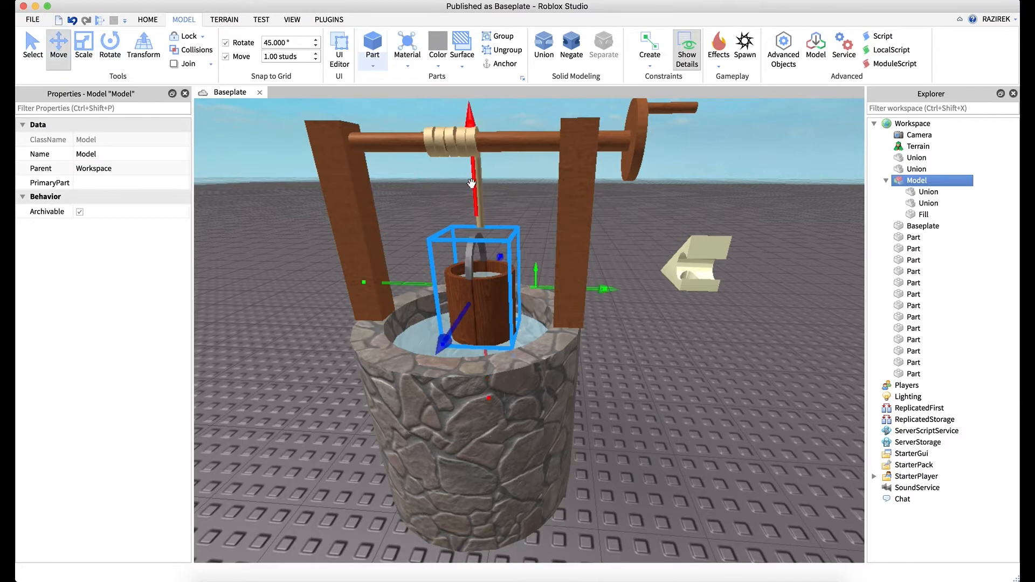
pyautogui.moveTo(469, 175)
pyautogui.mouseDown()
pyautogui.moveTo(469, 162)
pyautogui.moveTo(468, 171)
pyautogui.mouseUp()
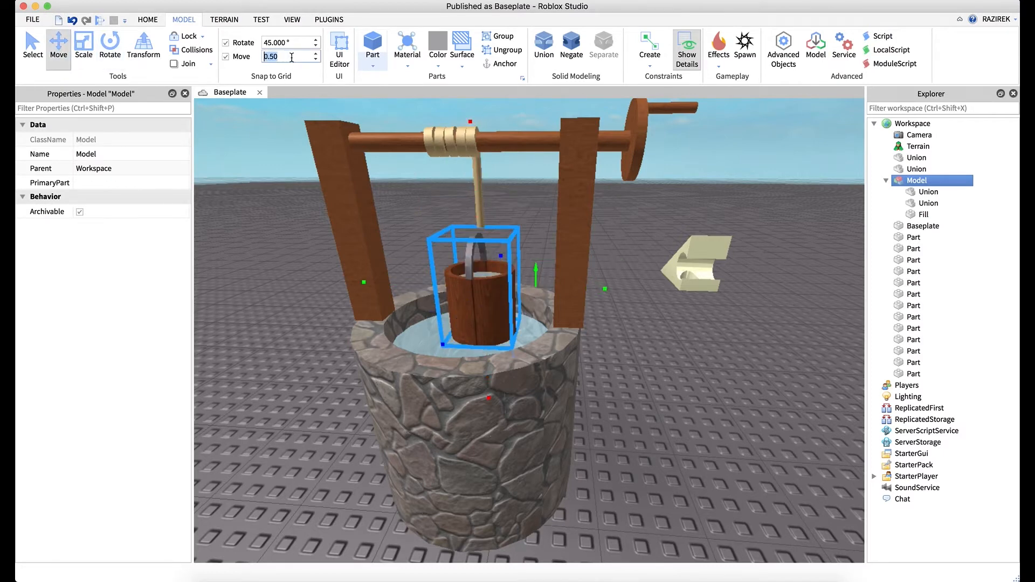
pyautogui.moveTo(479, 190); pyautogui.dragTo(477, 173)
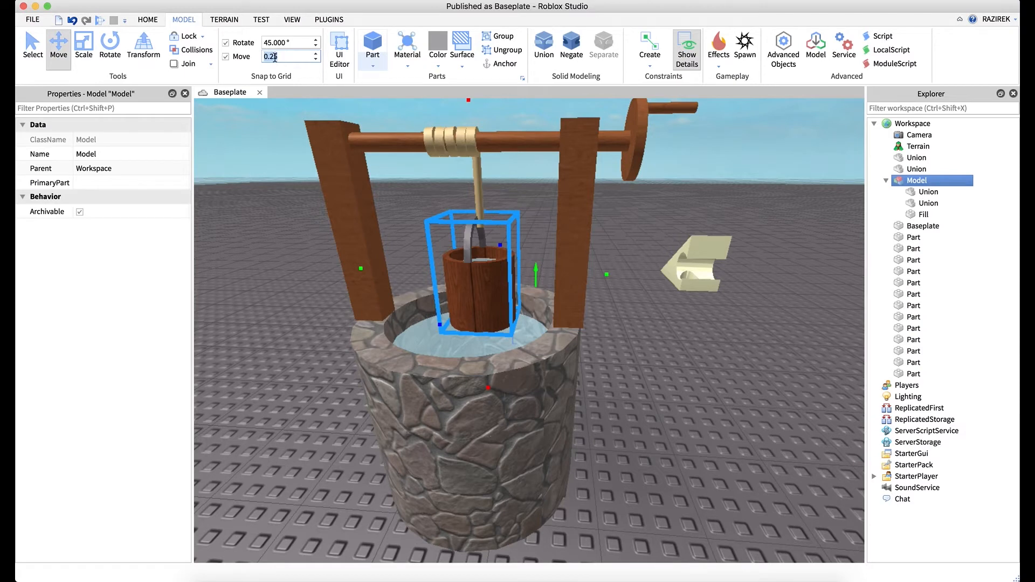
# Nudge the bucket toward the crank with a 0.25-stud snap, then disable move snapping and fine-align its handle under the rope
pyautogui.moveTo(612, 276); pyautogui.dragTo(619, 277)
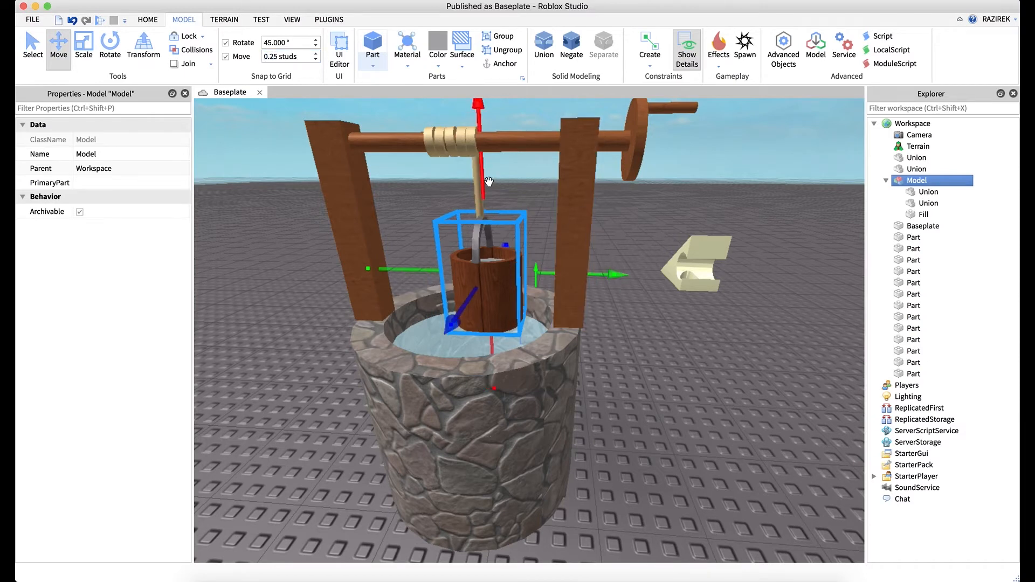
pyautogui.click(226, 56)
pyautogui.moveTo(618, 276); pyautogui.dragTo(614, 277)
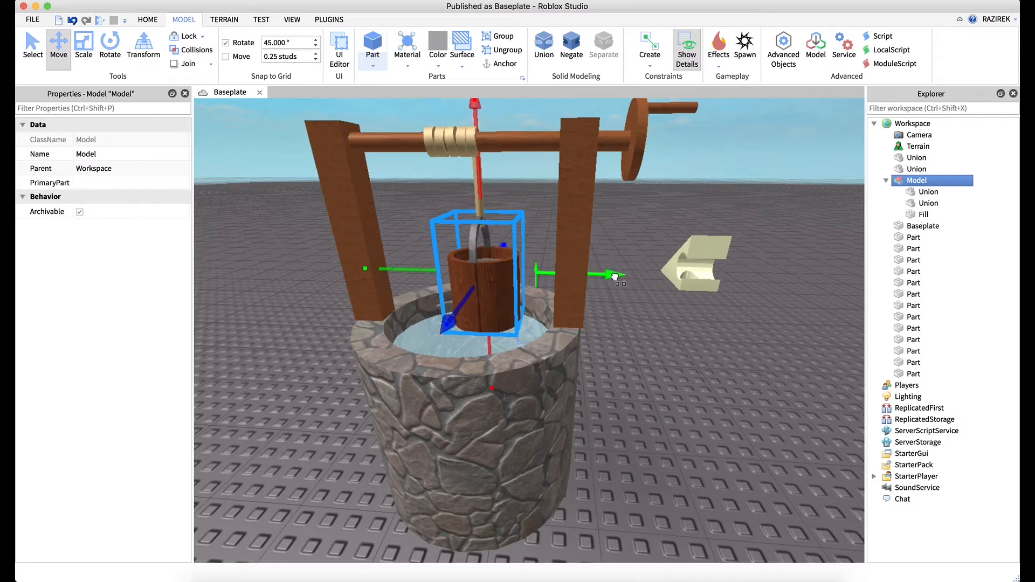
pyautogui.moveTo(630, 226); pyautogui.dragTo(631, 227, button='right')
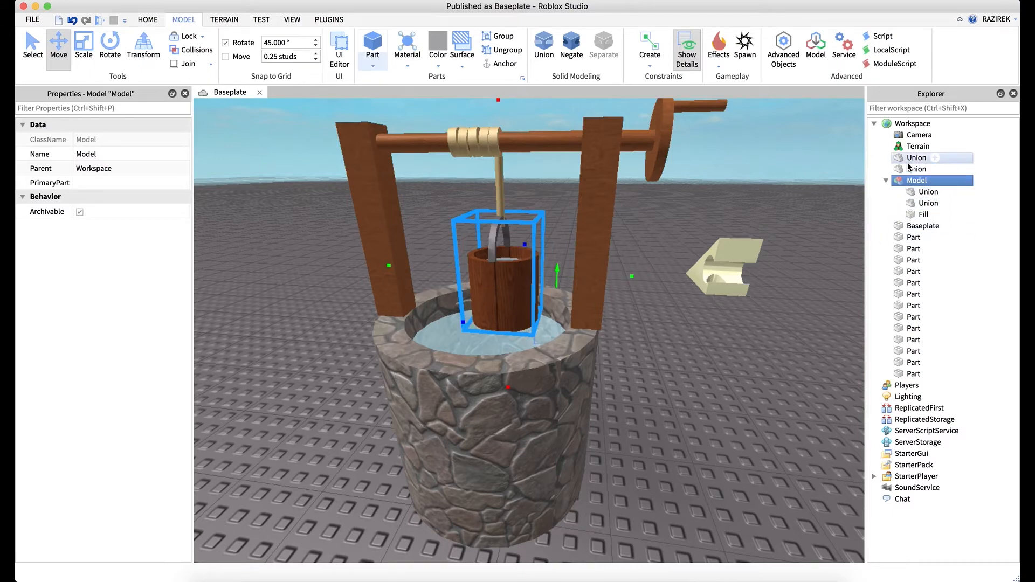
pyautogui.moveTo(496, 188); pyautogui.dragTo(559, 177, button='right')
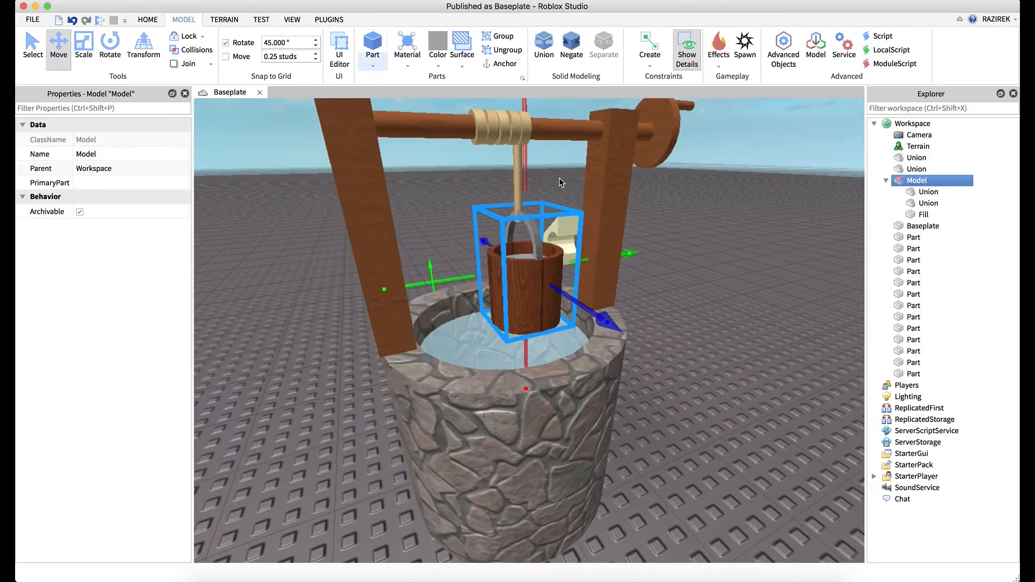
pyautogui.click(441, 171)
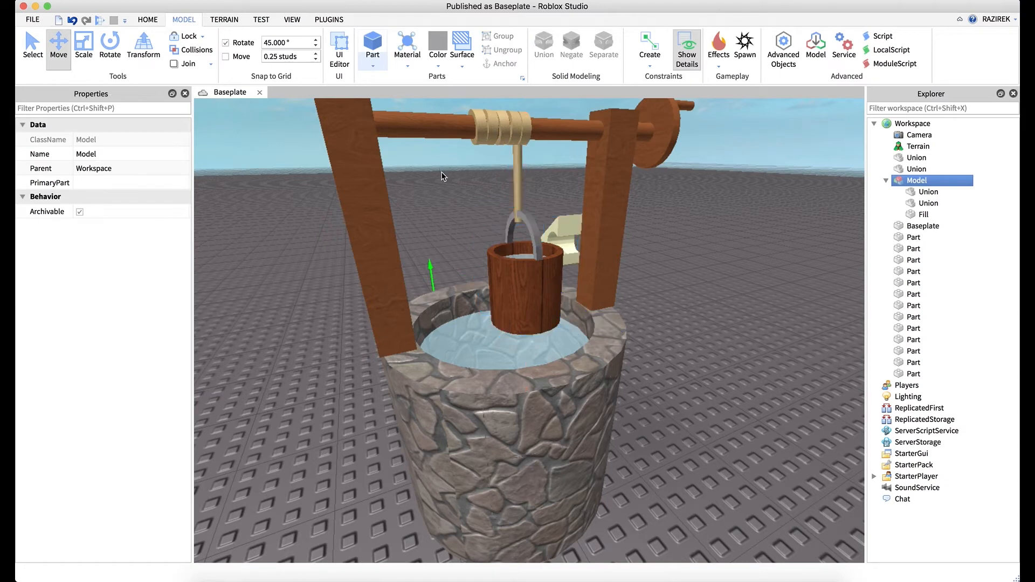
# Shorten the hanging rope slightly from its lower end so it meets the top of the bucket's handle
pyautogui.click(518, 202)
pyautogui.click(79, 58)
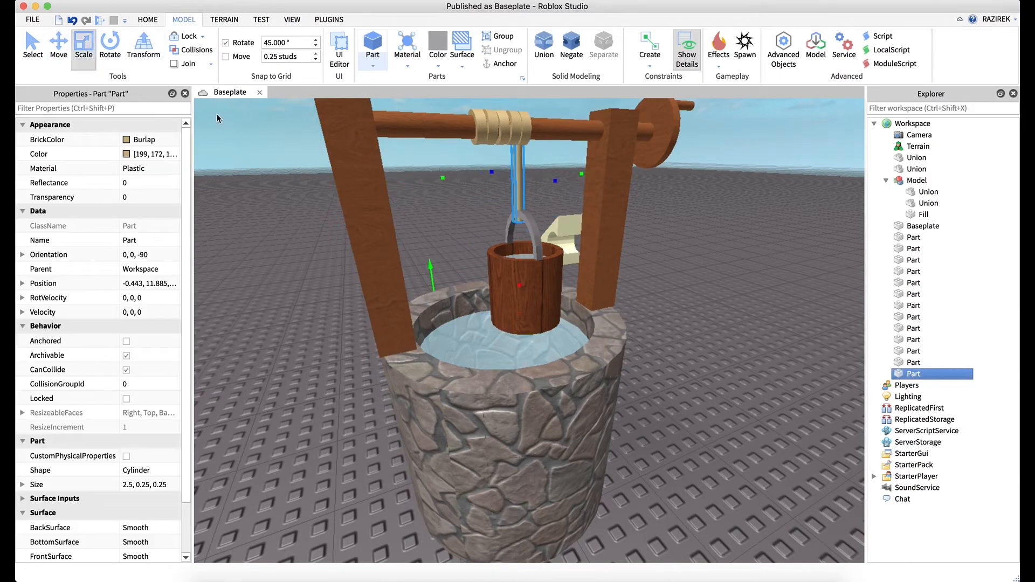
pyautogui.moveTo(519, 284); pyautogui.dragTo(520, 282)
pyautogui.click(654, 247)
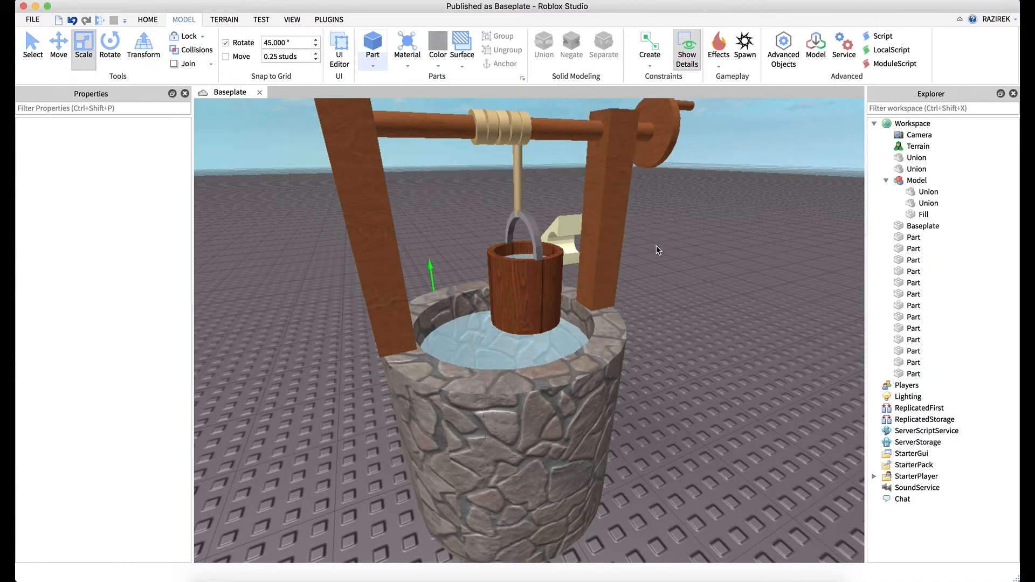
# Nudge the bucket model slightly along the Z axis and fine-tune its height so the handle hangs directly under the rope
pyautogui.press('a')
pyautogui.moveTo(655, 247); pyautogui.dragTo(655, 247, button='right')
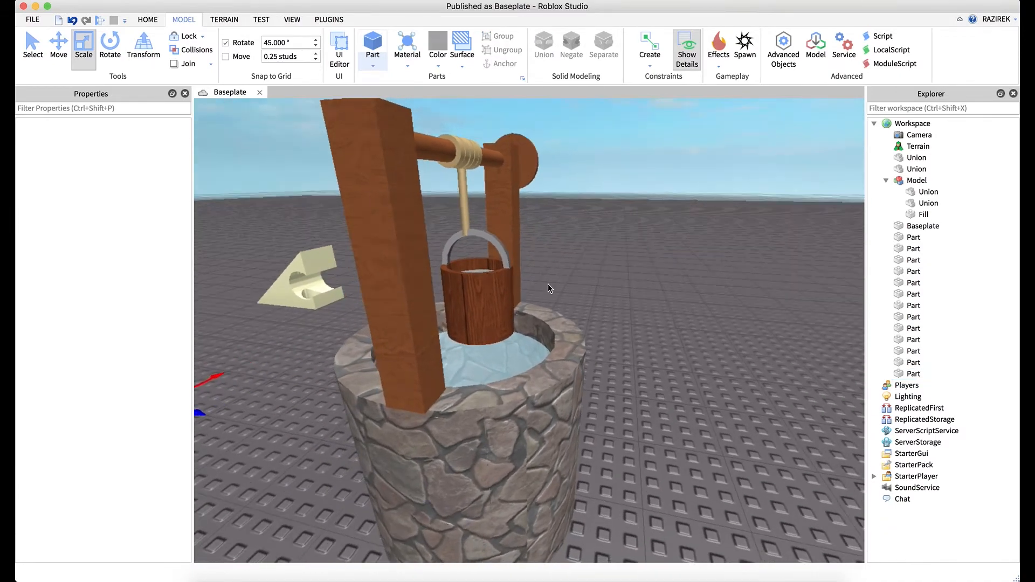
pyautogui.click(504, 287)
pyautogui.hotkey('ctrl', '2')
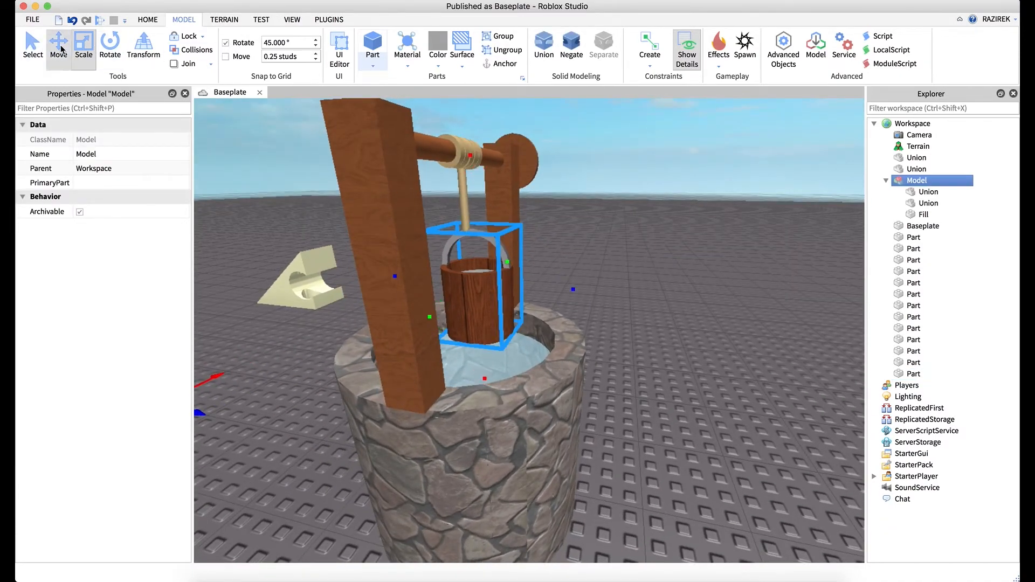
pyautogui.moveTo(588, 293); pyautogui.dragTo(585, 291)
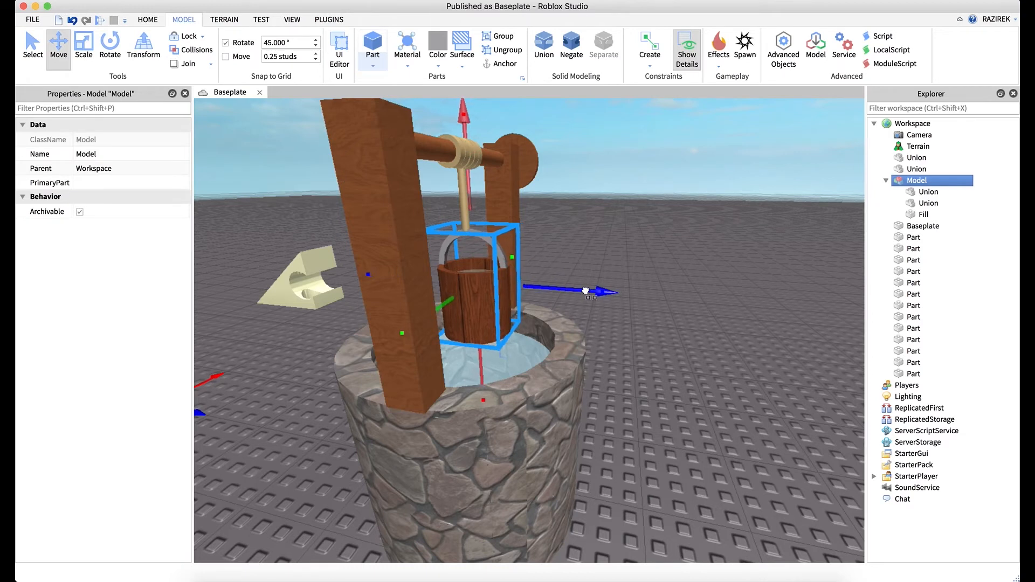
pyautogui.click(591, 242)
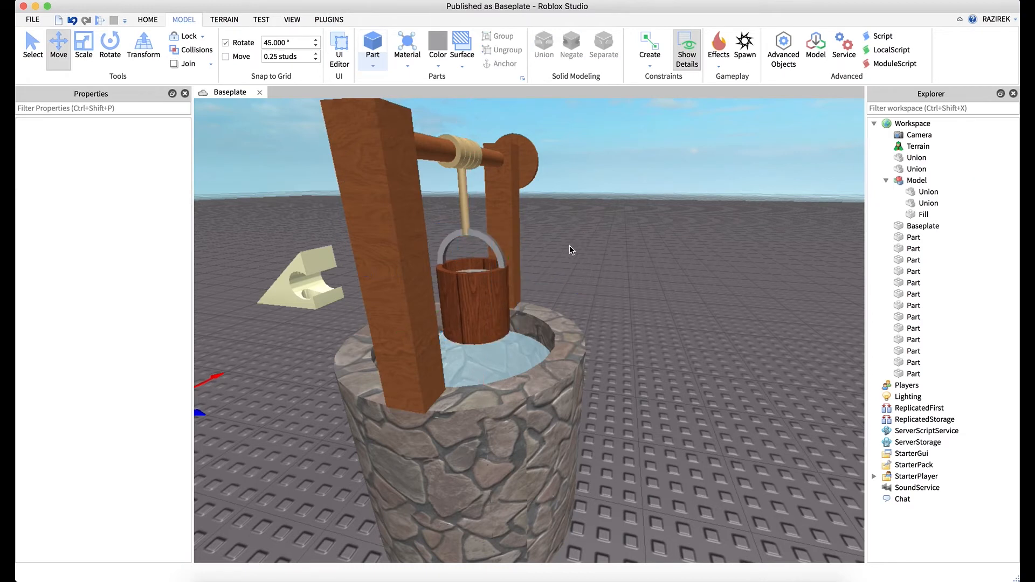
pyautogui.click(496, 297)
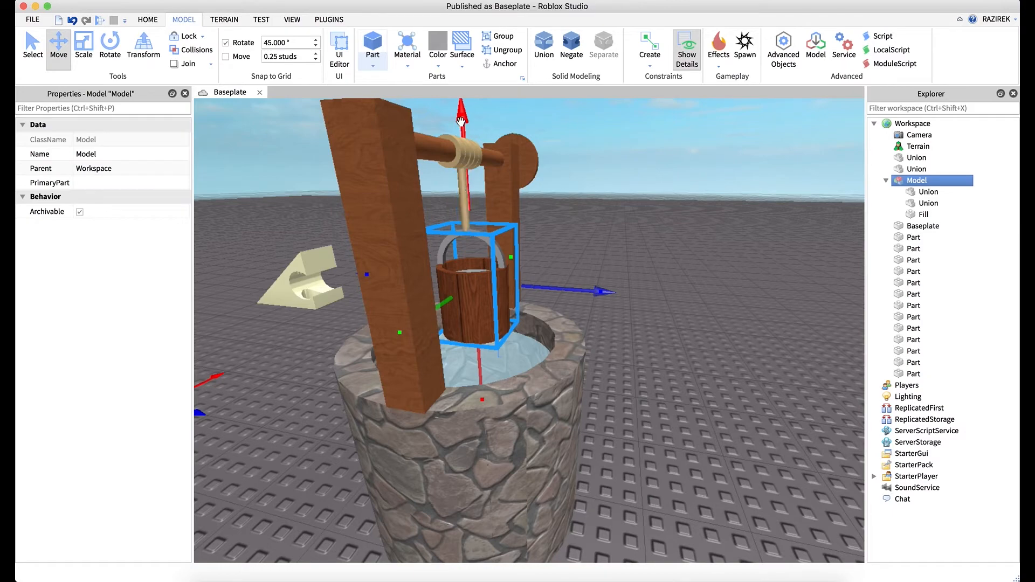
pyautogui.moveTo(464, 118); pyautogui.dragTo(464, 118)
pyautogui.click(606, 199)
# Examine the finished well from the front, the back and farther away to check its proportions and bucket placement
pyautogui.moveTo(617, 219); pyautogui.dragTo(617, 220, button='right')
pyautogui.press('s')
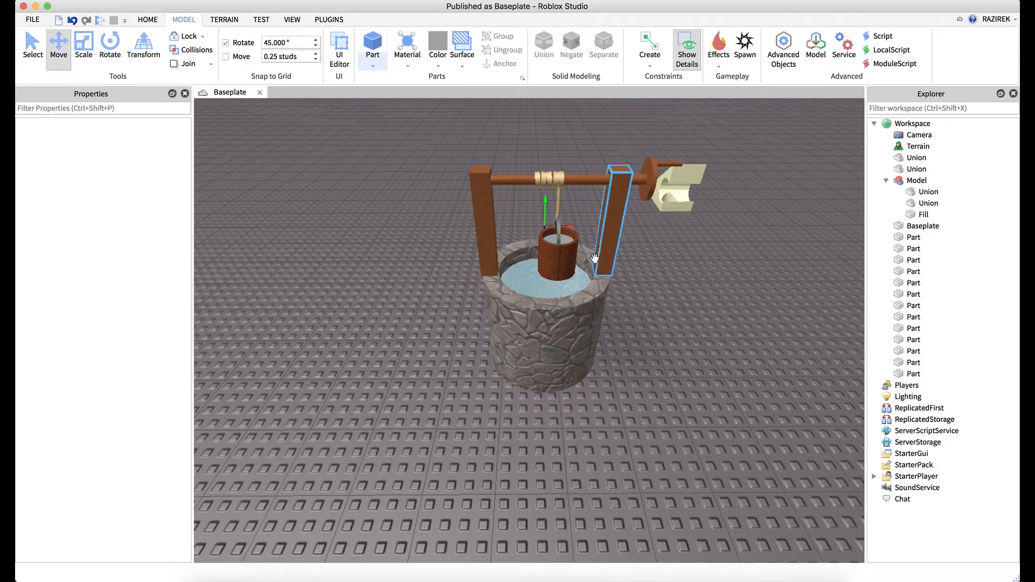
pyautogui.moveTo(658, 305); pyautogui.dragTo(621, 319, button='right')
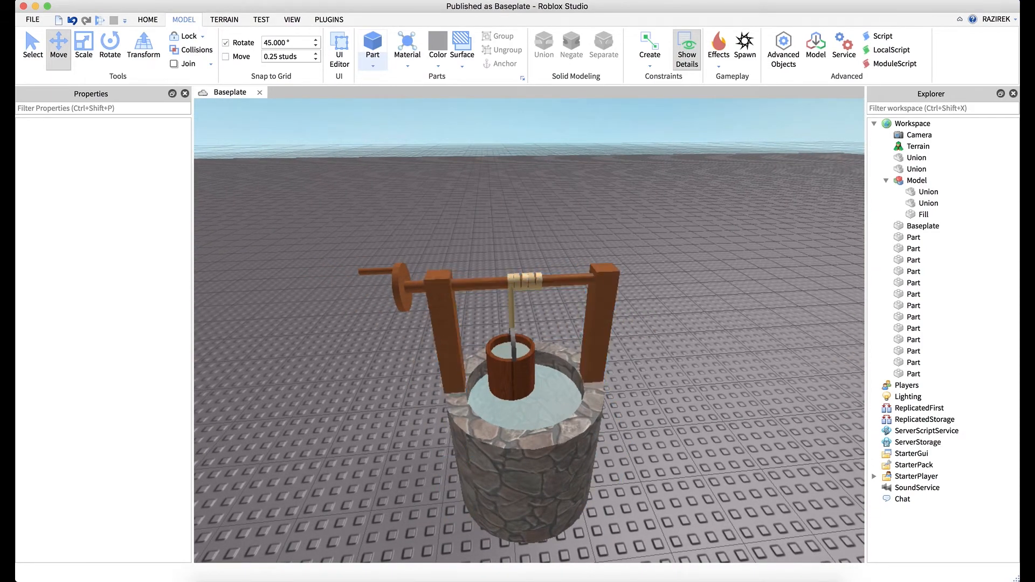
pyautogui.moveTo(607, 375); pyautogui.dragTo(608, 372, button='right')
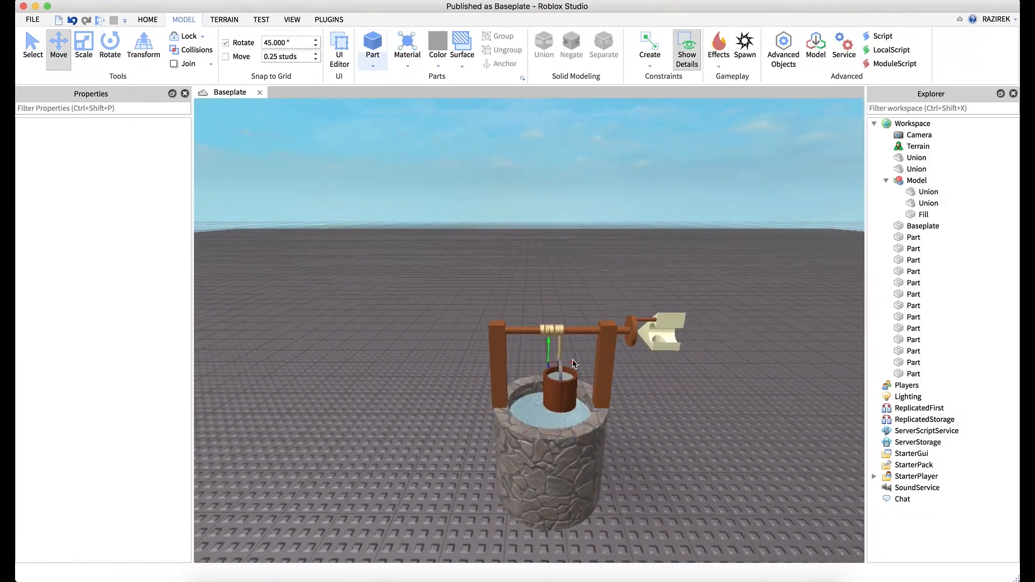
pyautogui.moveTo(619, 407); pyautogui.dragTo(627, 410, button='right')
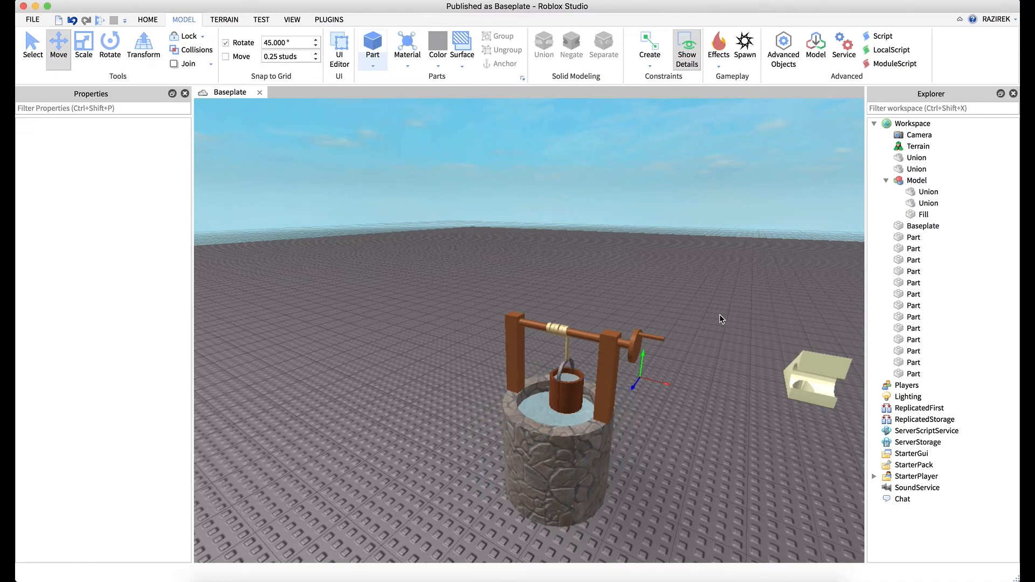
pyautogui.press('w')
pyautogui.moveTo(720, 315); pyautogui.dragTo(720, 319, button='right')
pyautogui.press('s')
pyautogui.press('a')
# Collapse the bucket model's contents, insert a block part on an empty area of the baseplate and set its size to 20, 1, 20
pyautogui.click(886, 180)
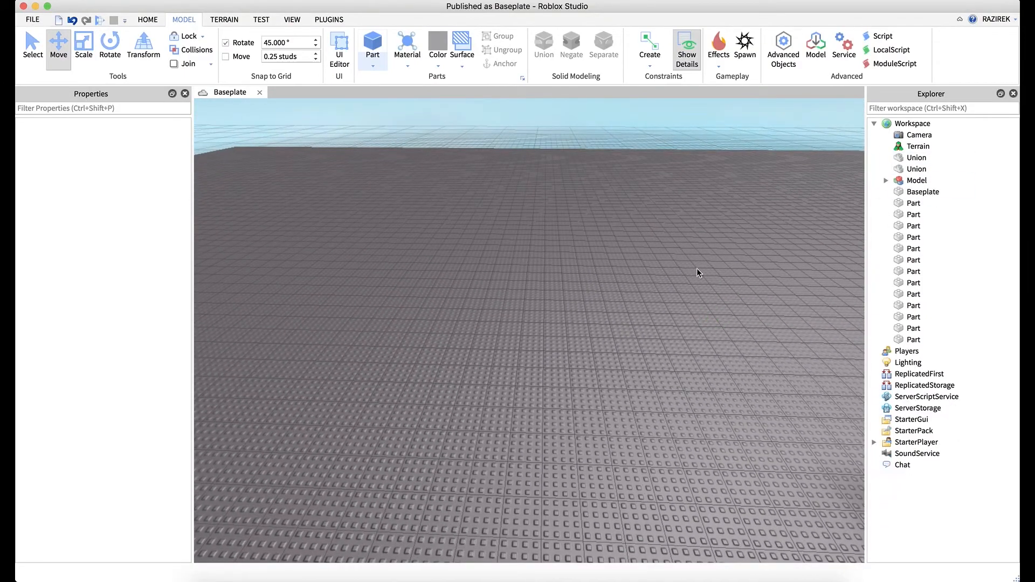
pyautogui.moveTo(678, 285); pyautogui.dragTo(681, 280, button='right')
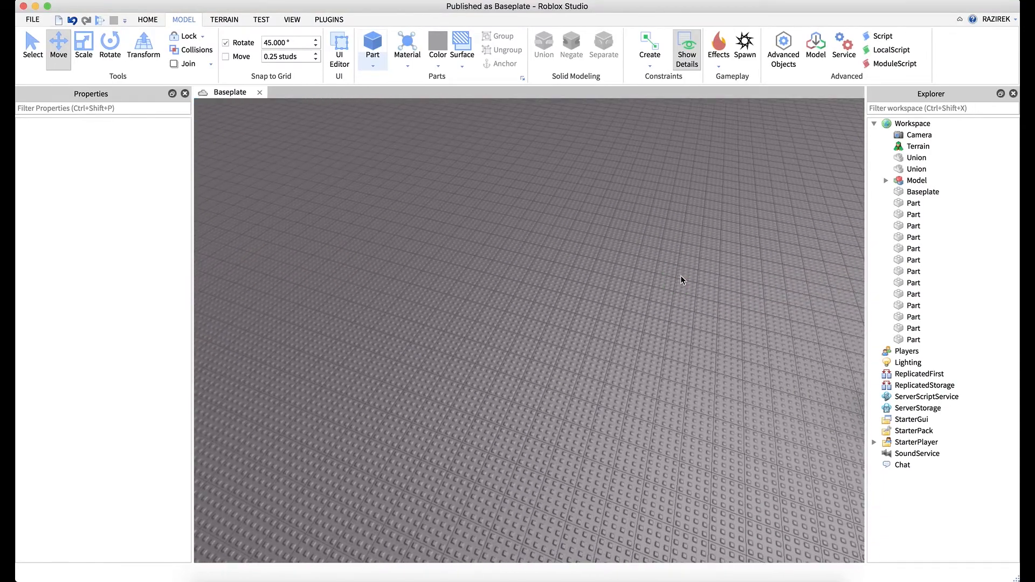
pyautogui.click(373, 45)
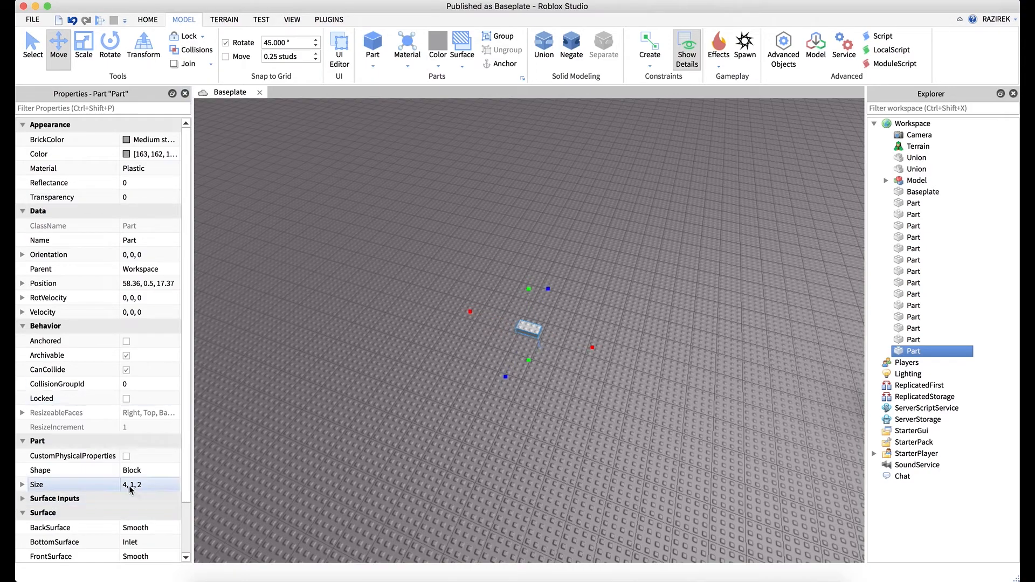
pyautogui.click(139, 487)
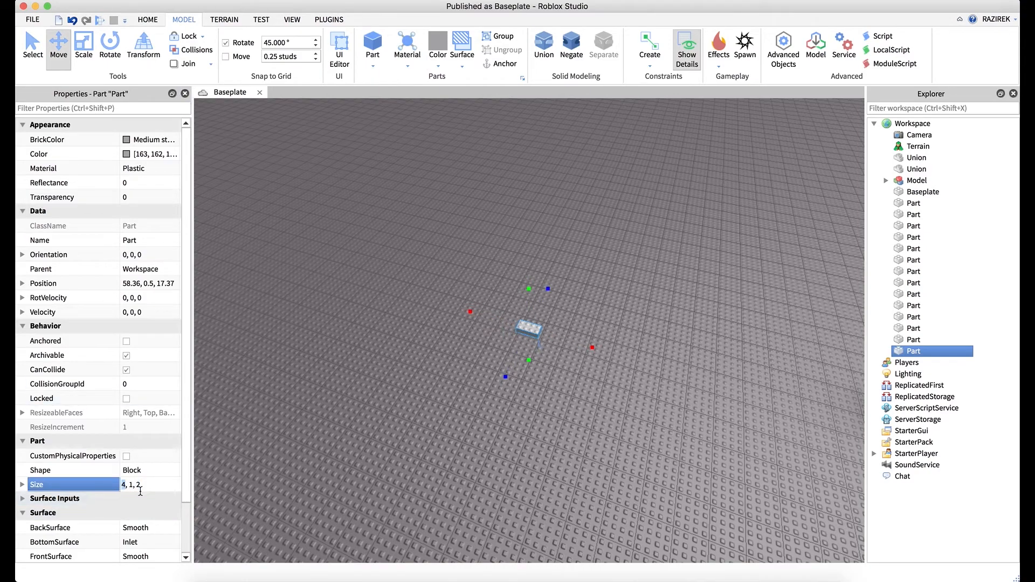
pyautogui.write('20, 1, 20')
pyautogui.press('Return')
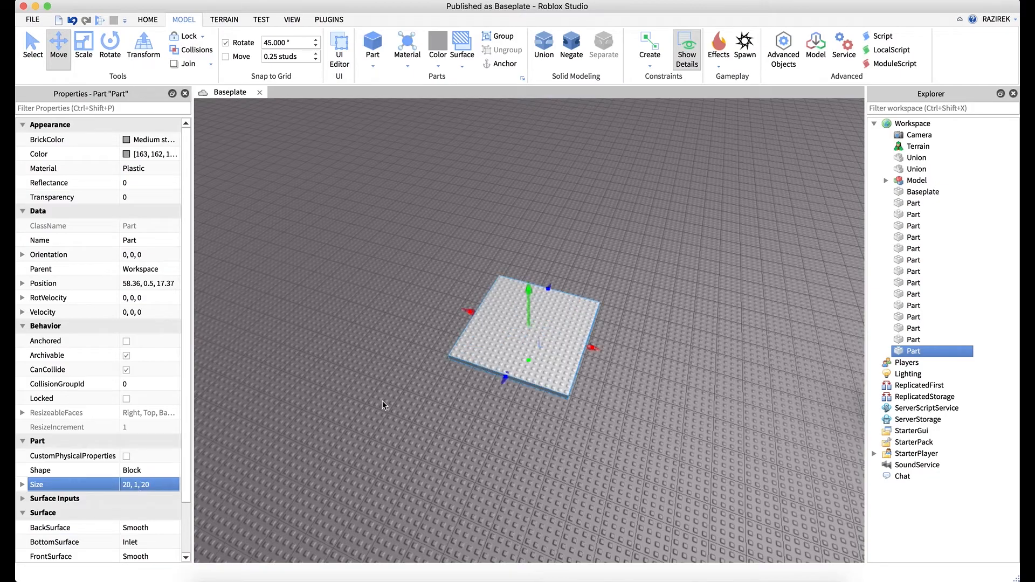
# Set the slab's BottomSurface and TopSurface to Smooth
pyautogui.moveTo(369, 342); pyautogui.dragTo(369, 341, button='right')
pyautogui.press('w')
pyautogui.scroll(-2, 142, 507)
pyautogui.click(144, 485)
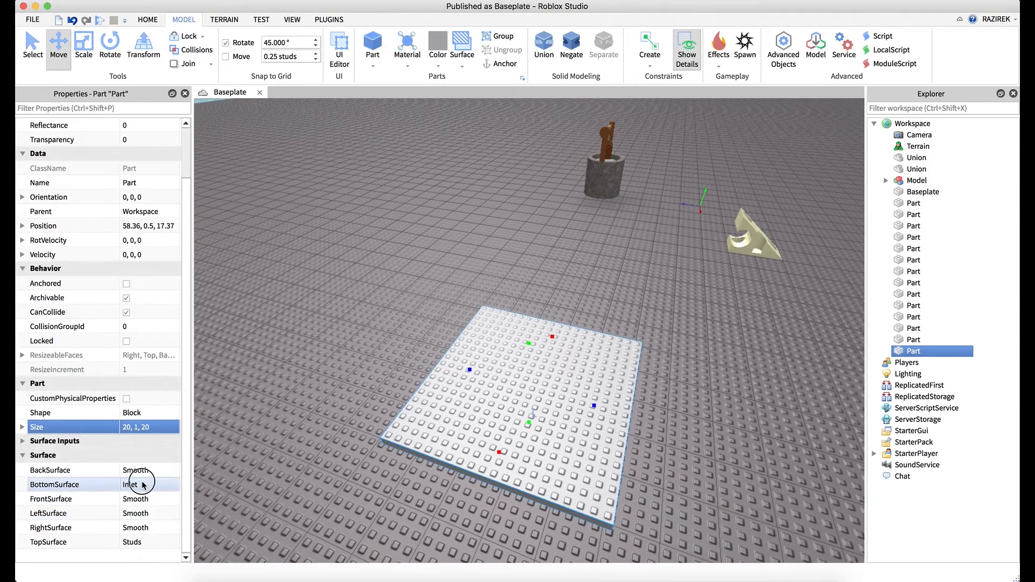
pyautogui.click(146, 423)
pyautogui.click(141, 542)
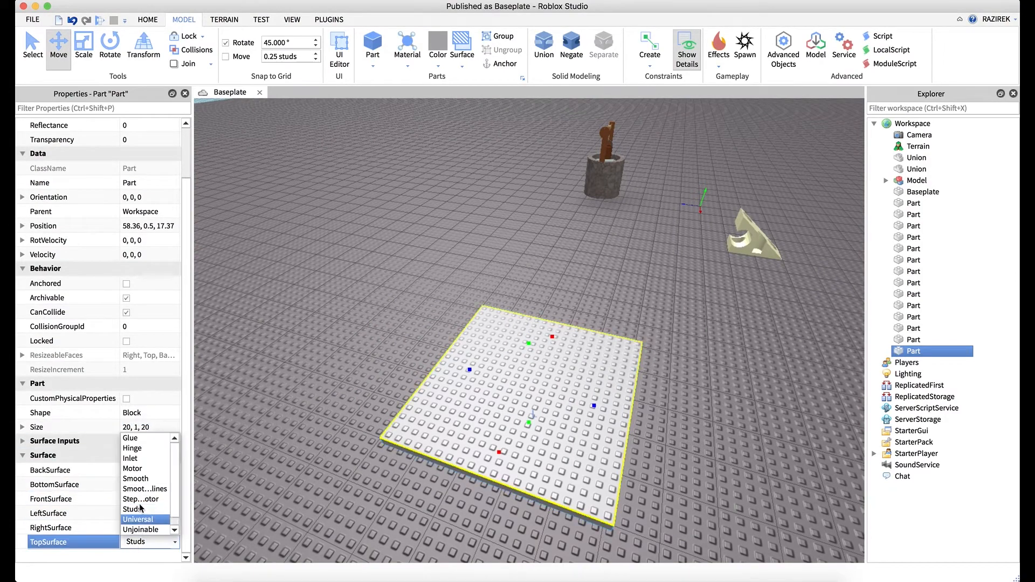
pyautogui.click(137, 479)
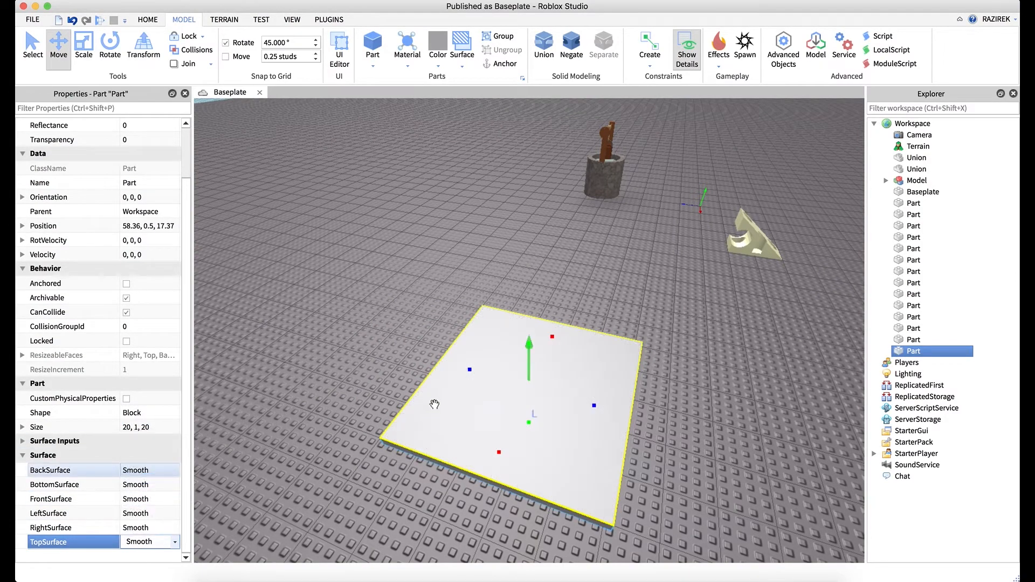
# Duplicate the floor slab and scale the copy with 1-stud snapping into a 20 × 14 × 1 wall standing on one edge of the floor
pyautogui.hotkey('ctrl', 'd')
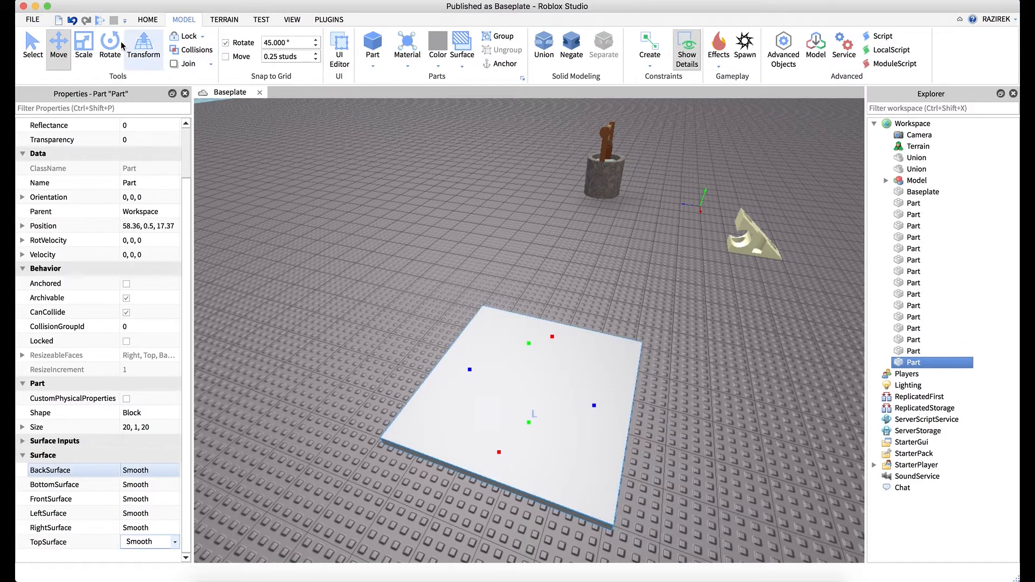
pyautogui.click(84, 48)
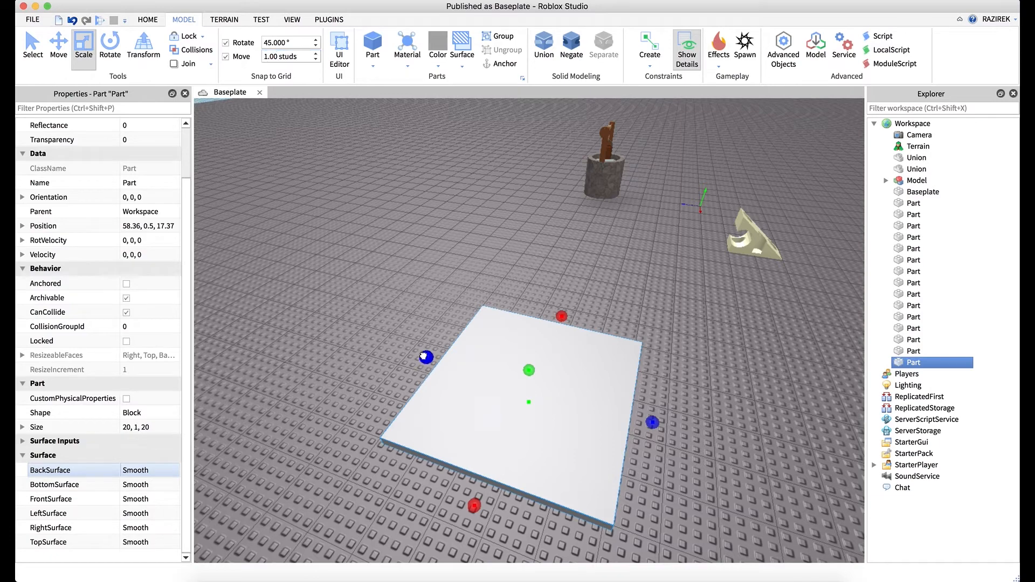
pyautogui.moveTo(426, 357); pyautogui.dragTo(670, 244)
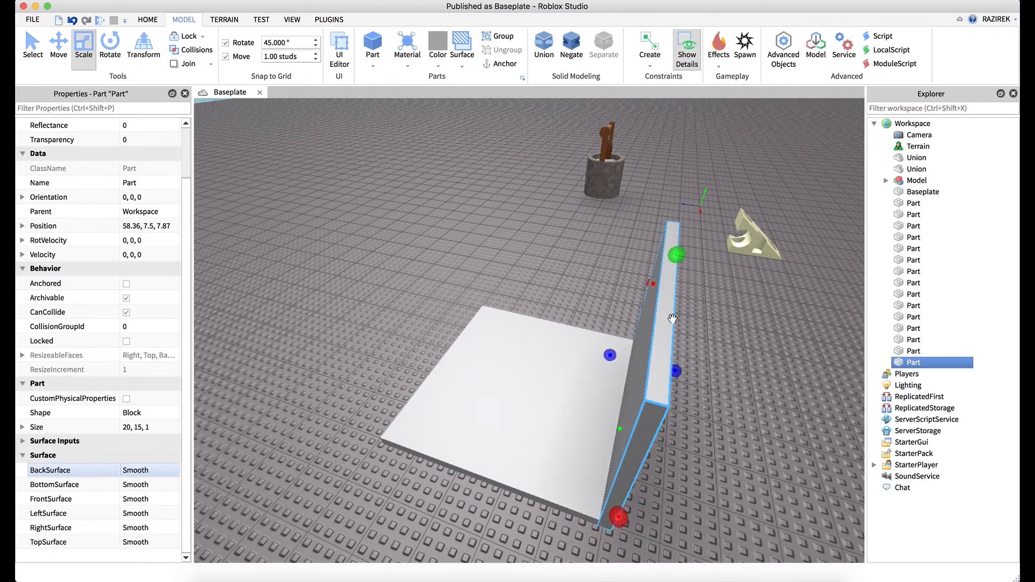
pyautogui.moveTo(709, 419); pyautogui.dragTo(708, 417, button='right')
pyautogui.press('q')
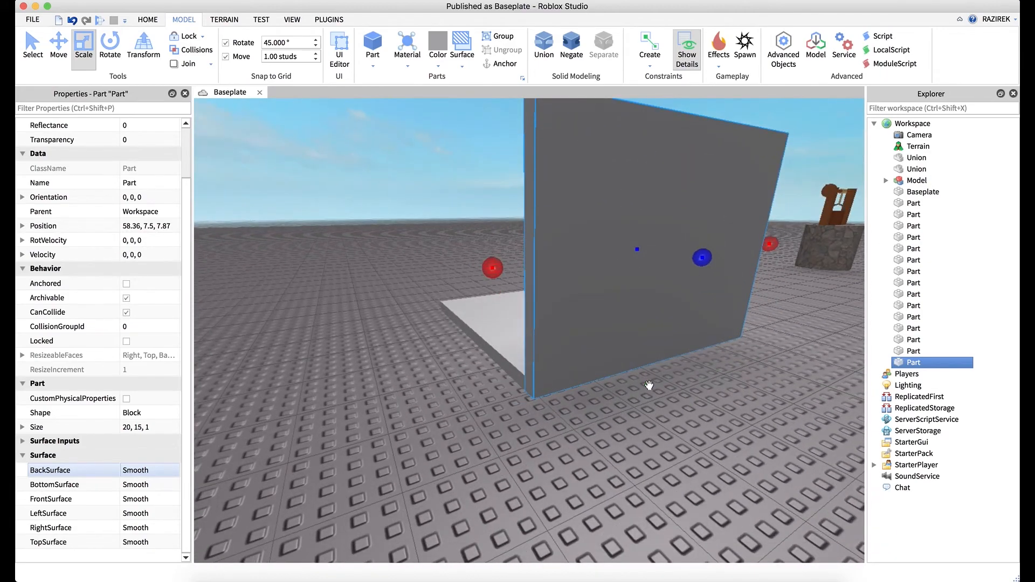
pyautogui.moveTo(649, 387); pyautogui.dragTo(652, 376)
pyautogui.press('a')
pyautogui.moveTo(653, 407); pyautogui.dragTo(654, 408, button='right')
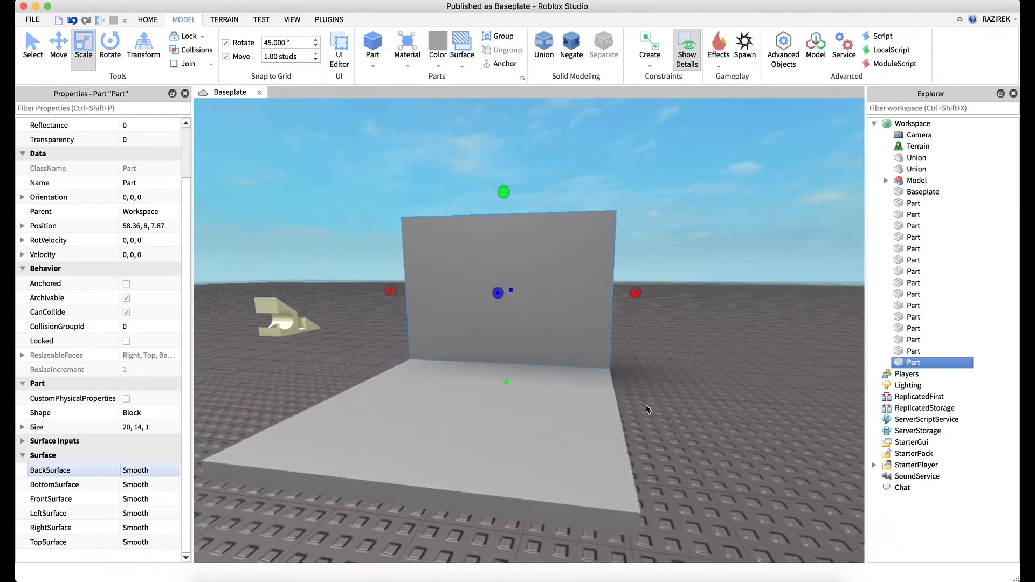
# Duplicate the wall and move the copy along the Z axis to the opposite edge of the floor
pyautogui.press('super+d')
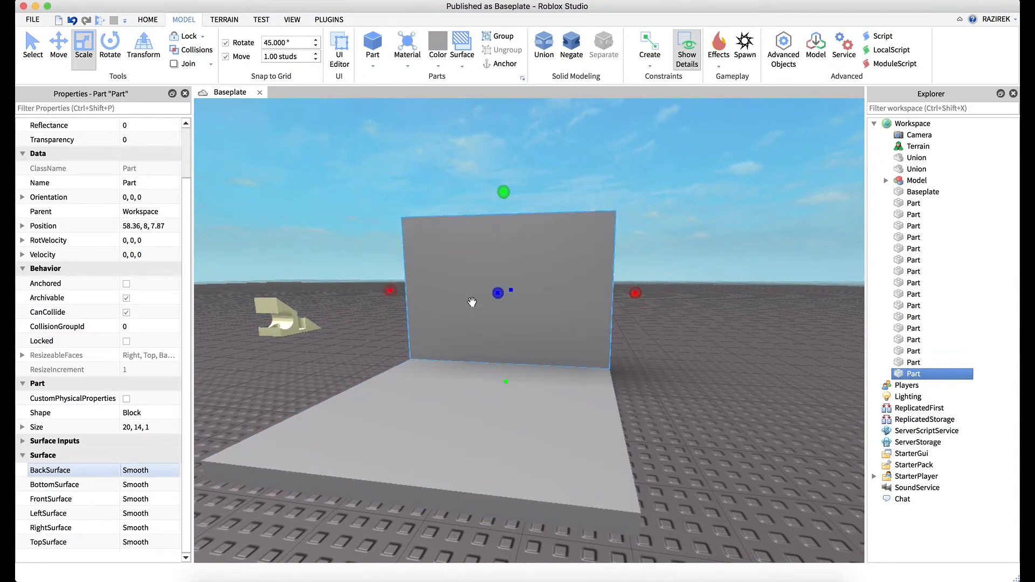
pyautogui.moveTo(598, 259); pyautogui.dragTo(598, 260, button='right')
pyautogui.moveTo(624, 283); pyautogui.dragTo(426, 296)
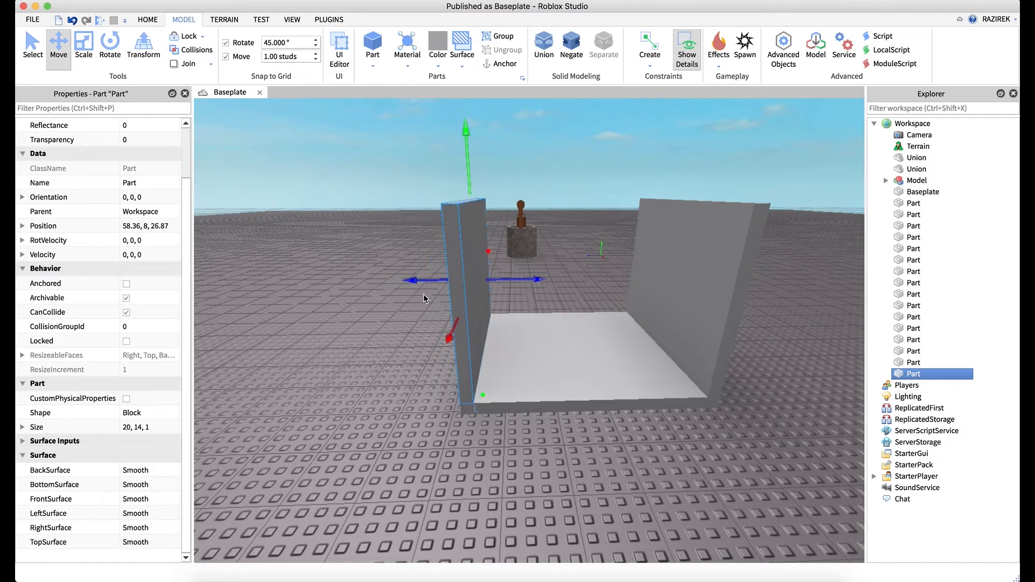
# Duplicate the second wall and scale the copy to 1, 14, 18 so it closes one open end between the two walls
pyautogui.press('super+d')
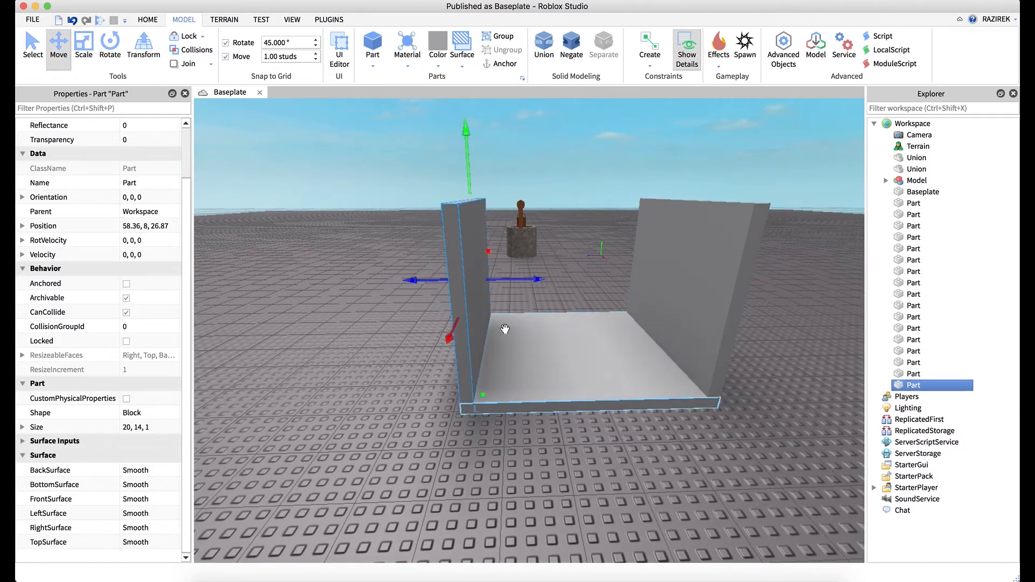
pyautogui.click(80, 45)
pyautogui.moveTo(494, 280); pyautogui.dragTo(691, 270)
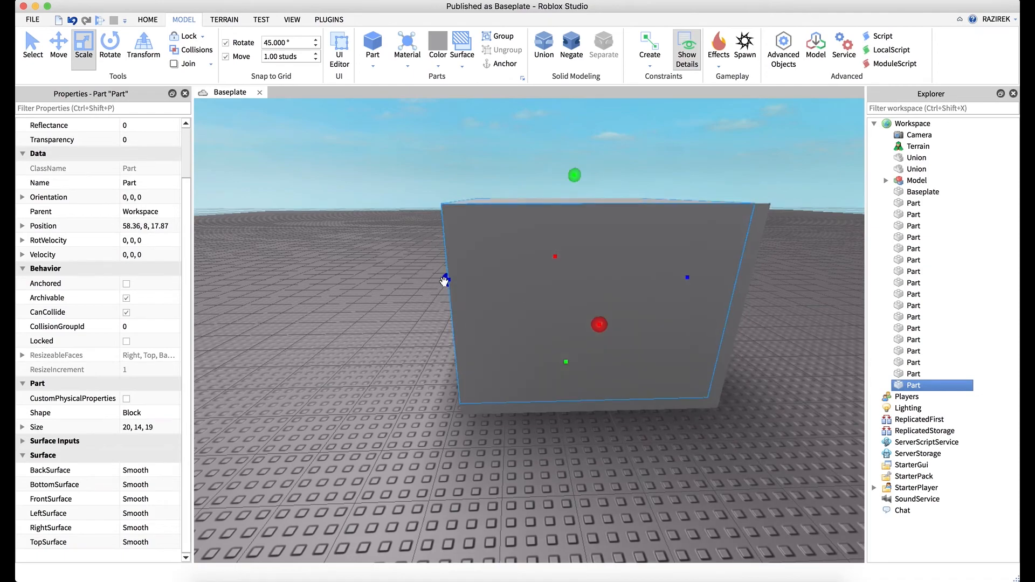
pyautogui.moveTo(446, 280); pyautogui.dragTo(457, 285)
pyautogui.moveTo(474, 289); pyautogui.dragTo(474, 290, button='right')
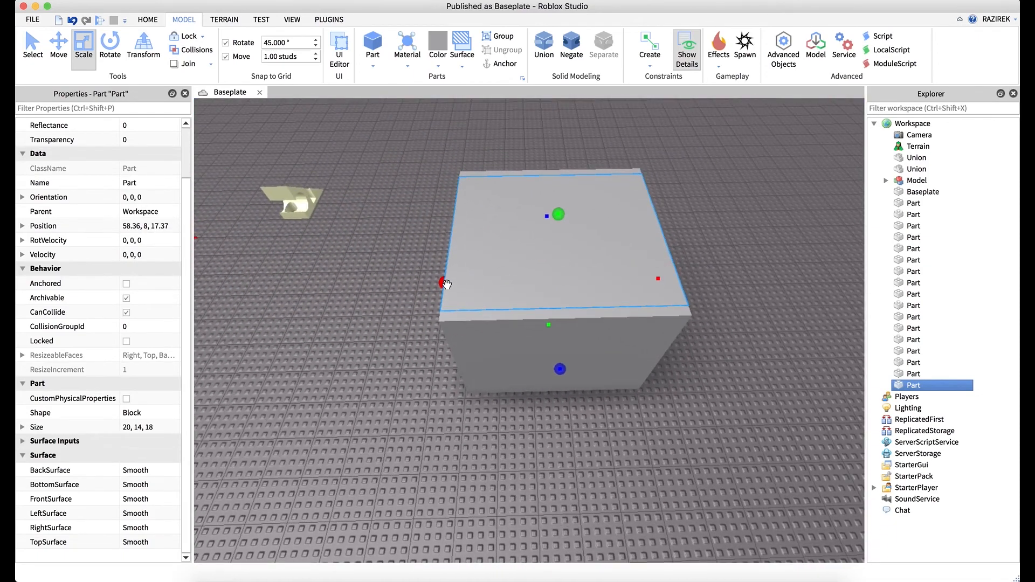
pyautogui.moveTo(445, 283); pyautogui.dragTo(657, 265)
# Duplicate the 18-stud end wall and move the copy along the X axis to close the opposite end
pyautogui.hotkey('ctrl', 'd')
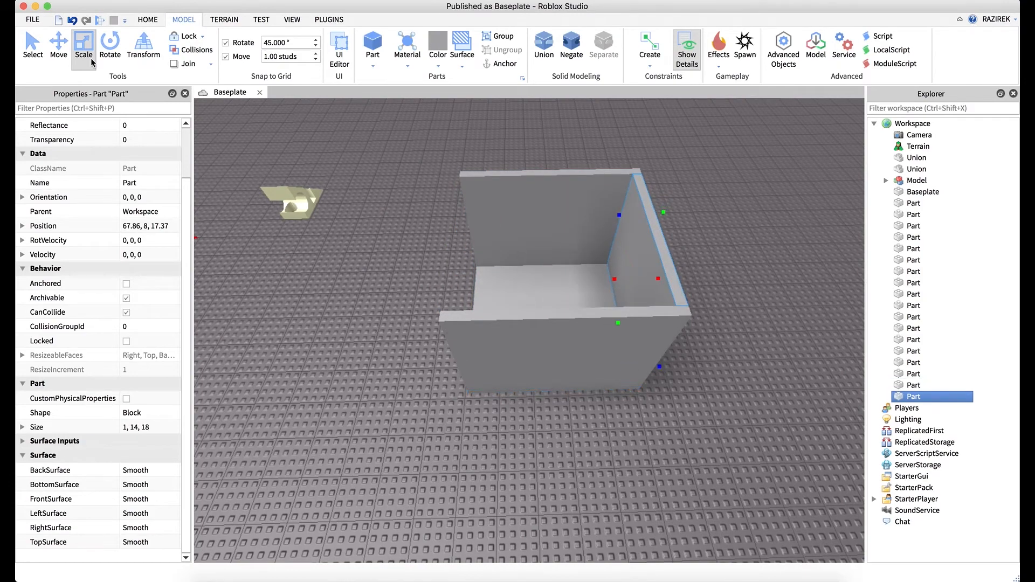
pyautogui.hotkey('ctrl', '2')
pyautogui.moveTo(600, 276); pyautogui.dragTo(445, 282)
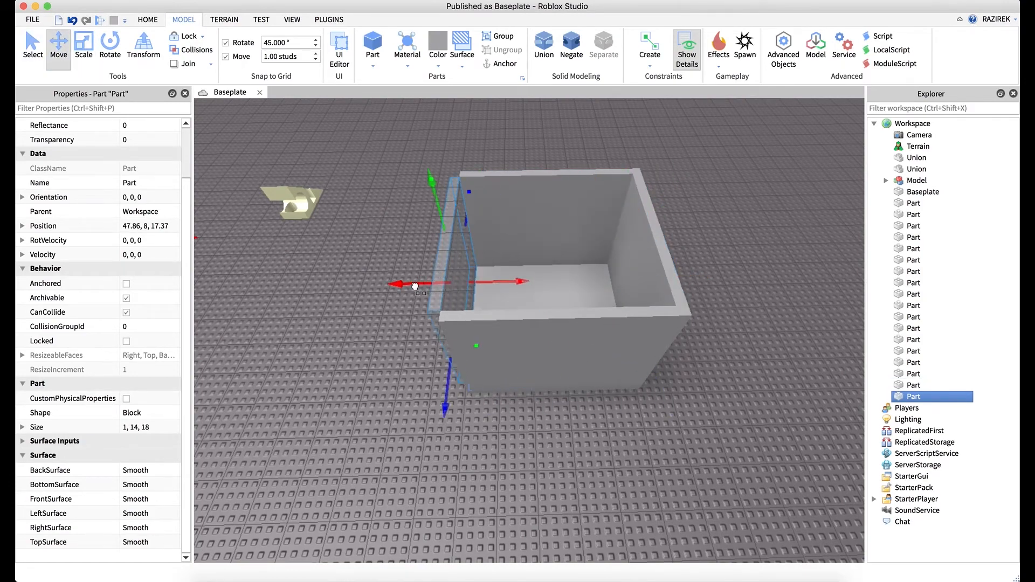
# Duplicate the floor slab and raise the copy to the top of the walls as a roof
pyautogui.click(604, 295)
pyautogui.hotkey('ctrl', 'd')
pyautogui.moveTo(550, 289); pyautogui.dragTo(549, 153)
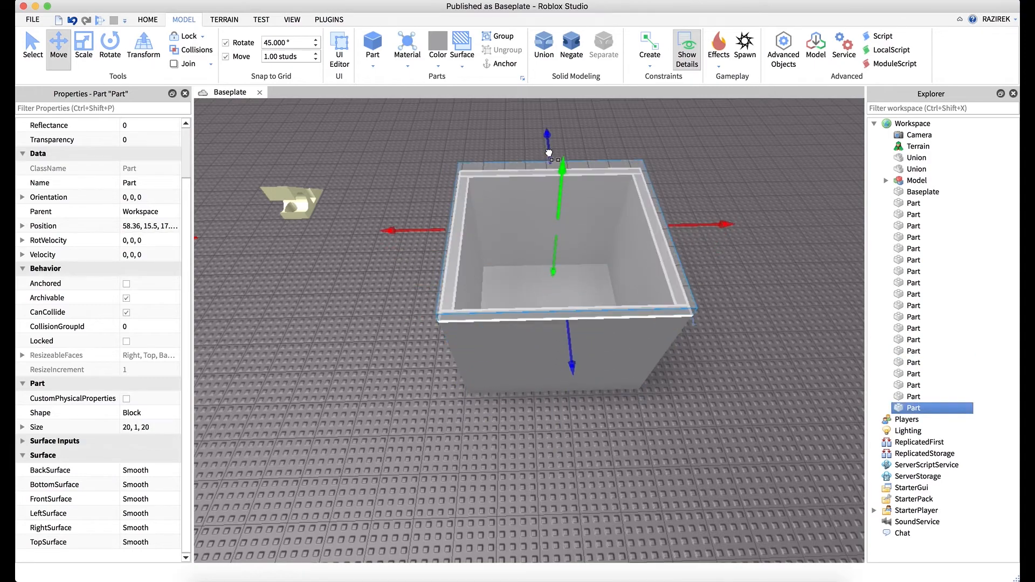
# Select all four walls together and set their BrickColor to Pastel Blue
pyautogui.moveTo(756, 301); pyautogui.dragTo(756, 301, button='right')
pyautogui.click(645, 319)
pyautogui.keyDown('shift'); pyautogui.click(493, 348); pyautogui.keyUp('shift')
pyautogui.moveTo(668, 330); pyautogui.dragTo(566, 342, button='right')
pyautogui.keyDown('shift'); pyautogui.click(527, 335); pyautogui.keyUp('shift')
pyautogui.scroll(2, 108, 240)
pyautogui.click(75, 140)
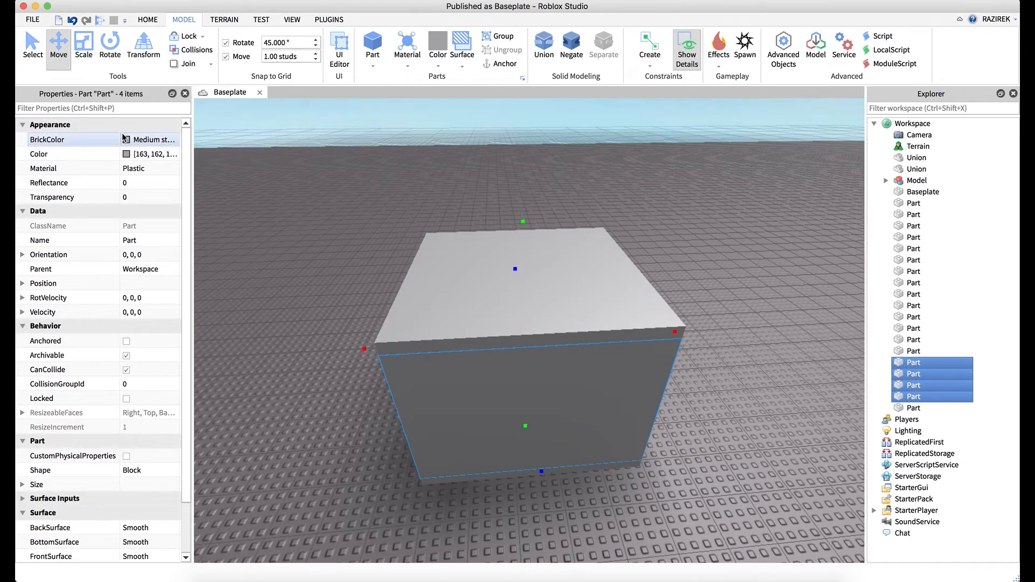
pyautogui.click(128, 141)
pyautogui.click(135, 246)
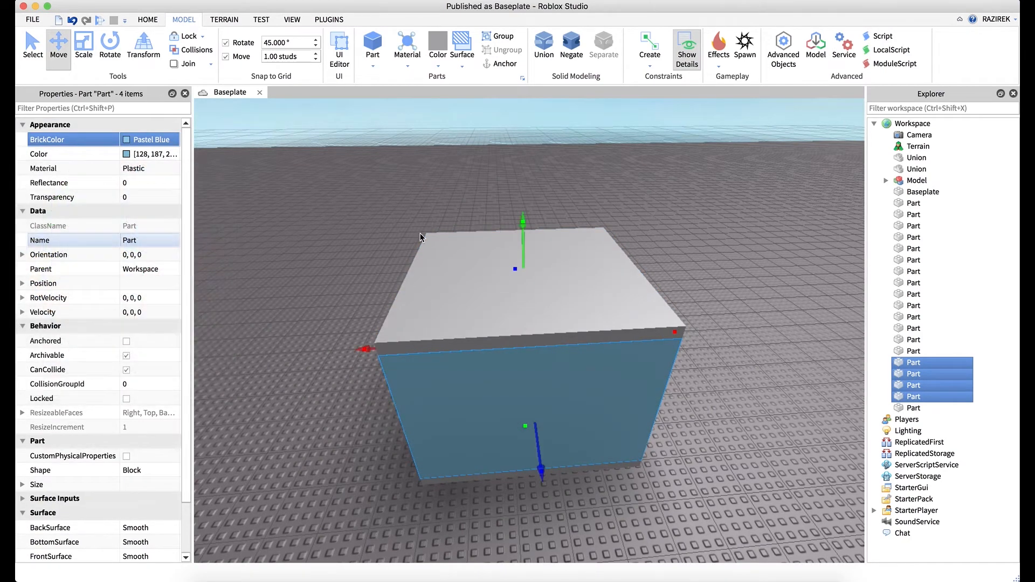
# Set the roof slab's BrickColor to Institutional white
pyautogui.click(551, 265)
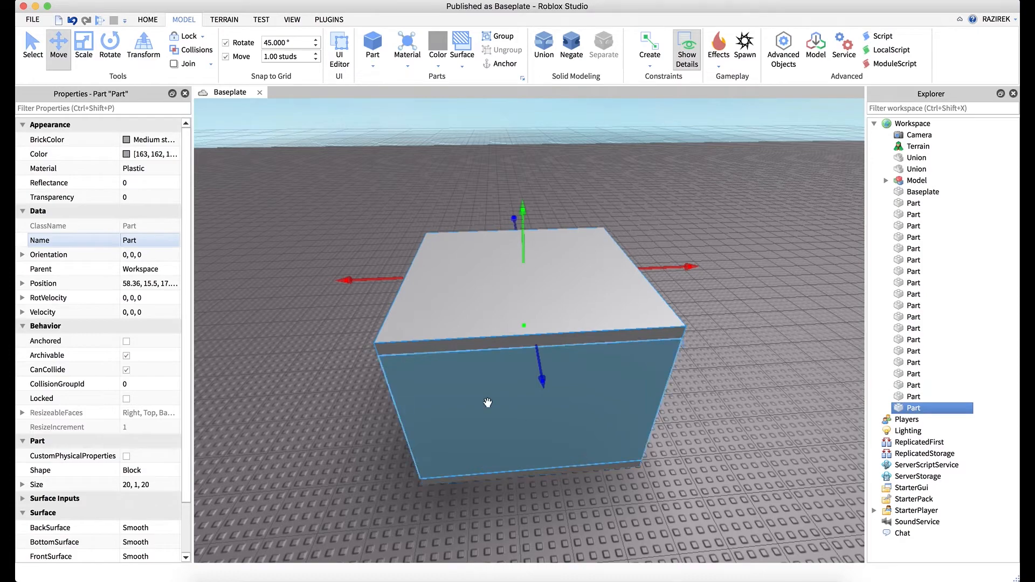
pyautogui.click(76, 139)
pyautogui.click(127, 140)
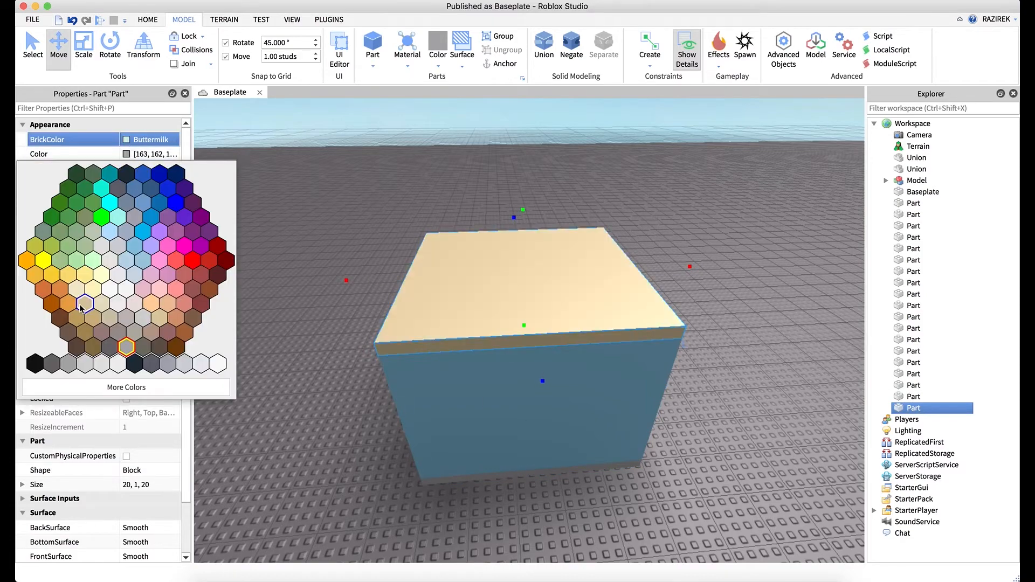
pyautogui.click(218, 361)
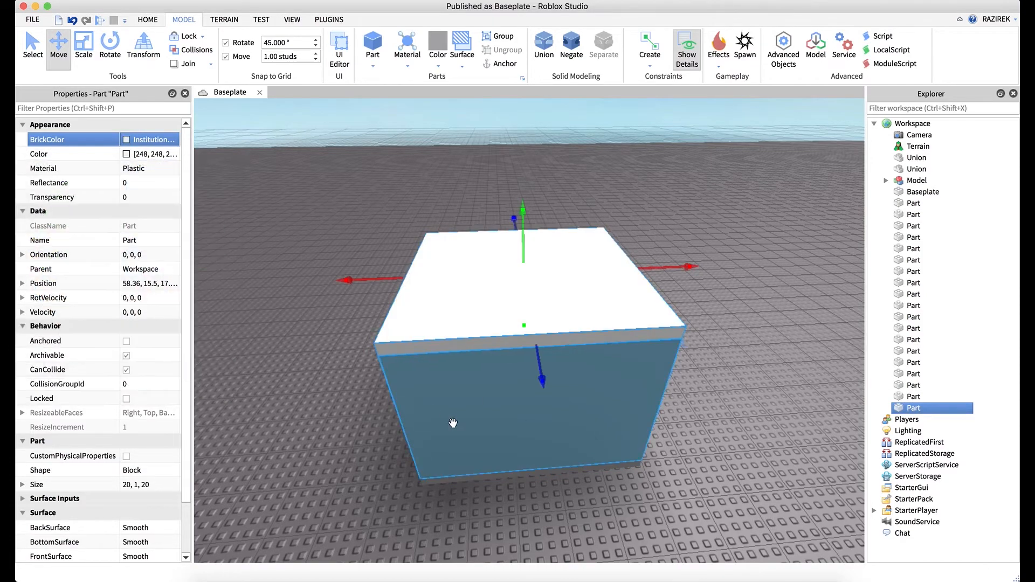
# Set the floor slab's material to WoodPlanks and its BrickColor to Dark orange
pyautogui.click(477, 484)
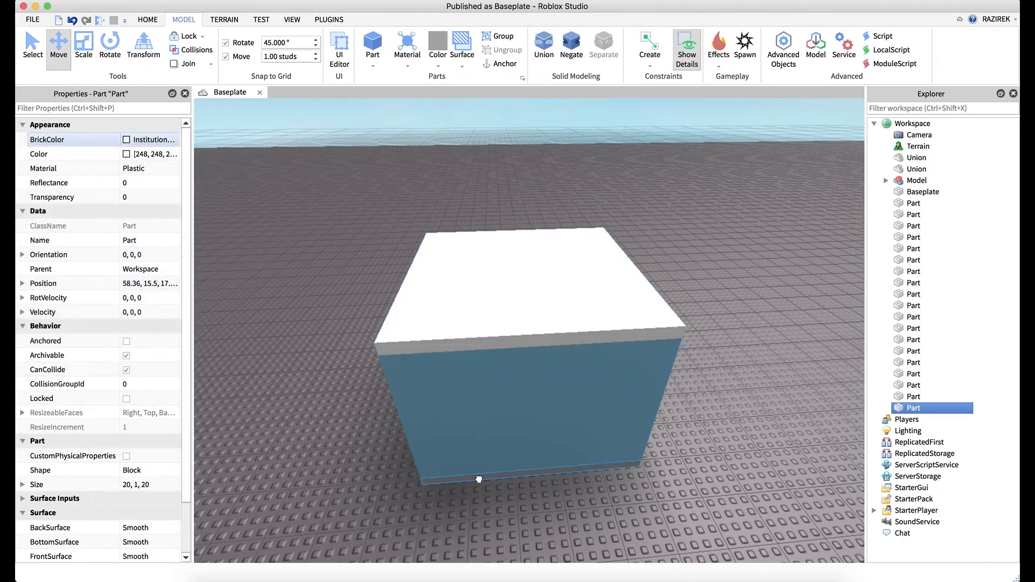
pyautogui.click(132, 169)
pyautogui.click(141, 273)
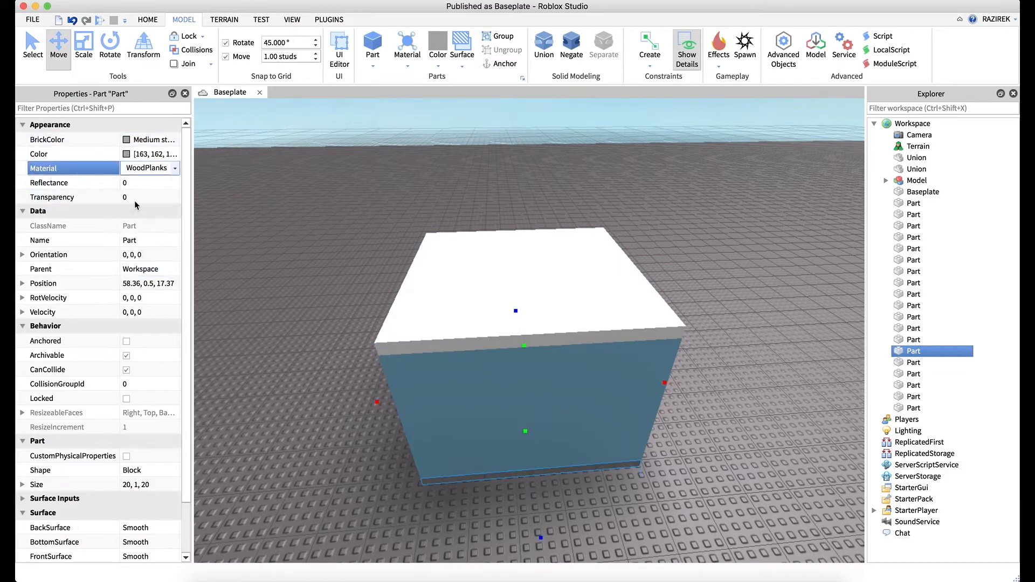
pyautogui.click(126, 142)
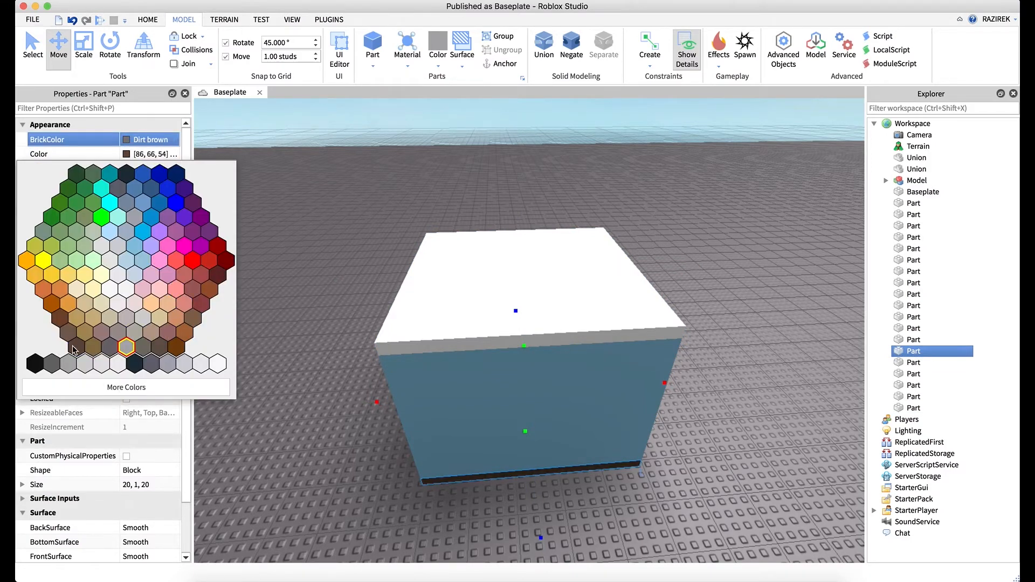
pyautogui.click(176, 346)
pyautogui.scroll(5, 425, 308)
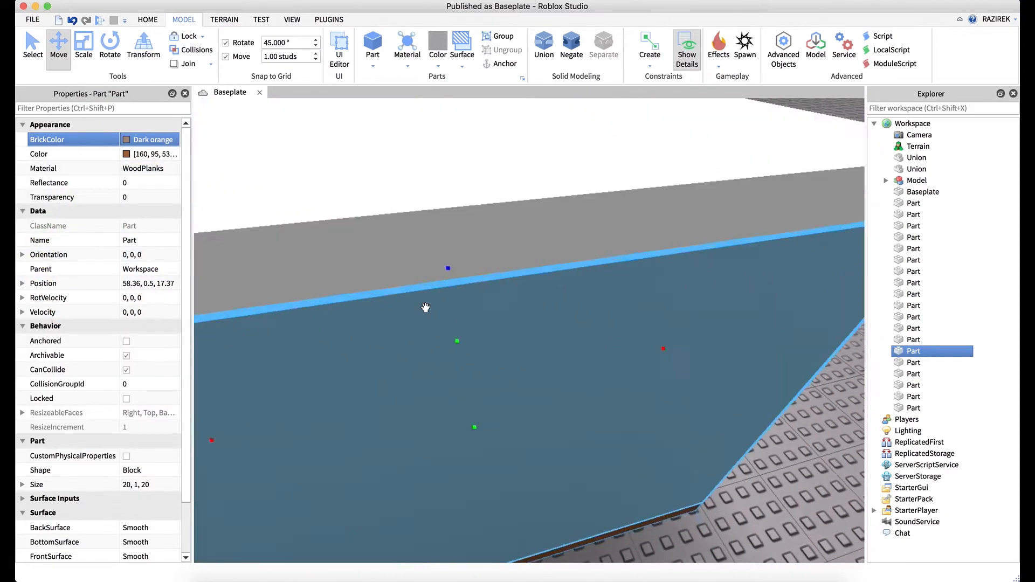
pyautogui.moveTo(426, 307); pyautogui.dragTo(425, 308, button='right')
pyautogui.scroll(-3, 425, 307)
pyautogui.scroll(-5, 426, 308)
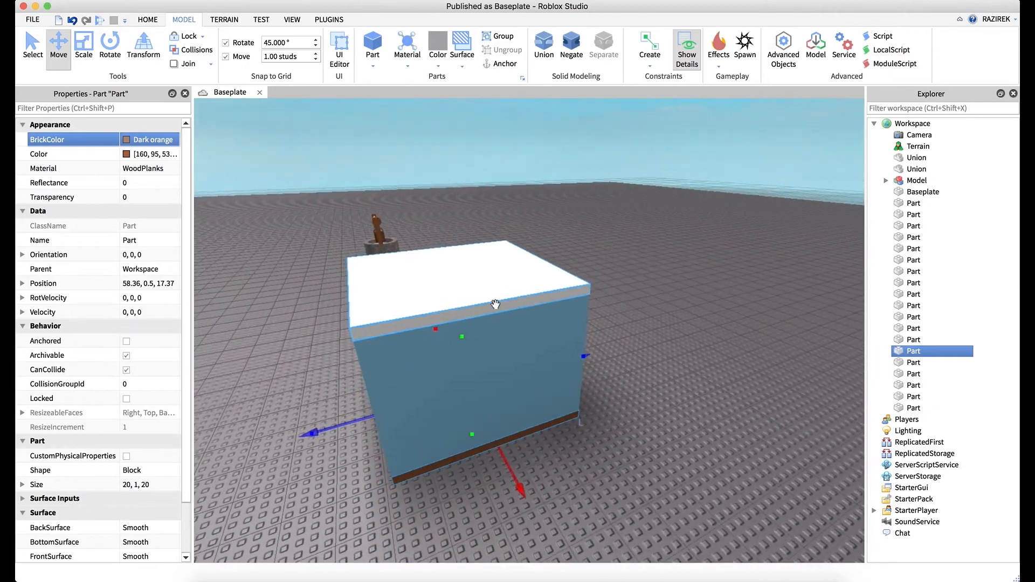
# Duplicate the 20-stud front wall and scale the copy to a 5 × 6 × 1 window block near the wall's upper left
pyautogui.click(669, 270)
pyautogui.press('a')
pyautogui.moveTo(723, 353); pyautogui.dragTo(723, 353, button='right')
pyautogui.scroll(5, 620, 375)
pyautogui.press('a')
pyautogui.moveTo(621, 374); pyautogui.dragTo(621, 373, button='right')
pyautogui.scroll(-5, 621, 373)
pyautogui.press('a')
pyautogui.press('d')
pyautogui.moveTo(620, 372); pyautogui.dragTo(619, 372, button='right')
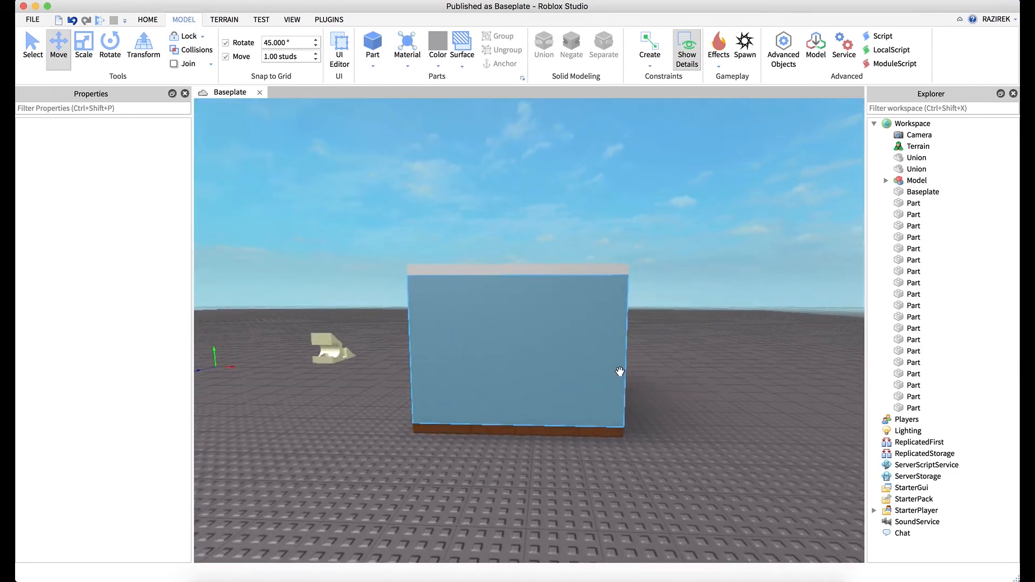
pyautogui.click(560, 368)
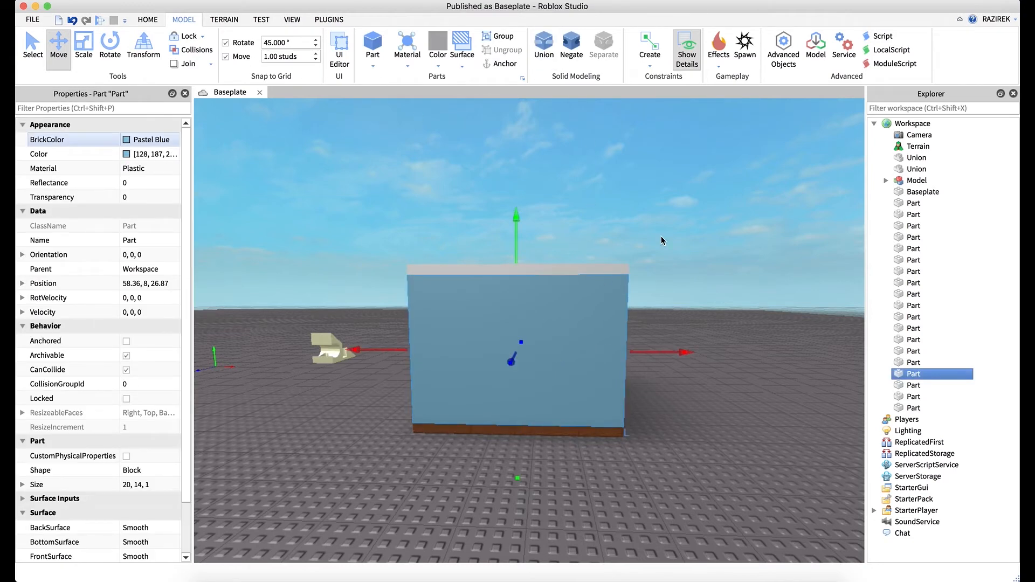
pyautogui.press('super+d')
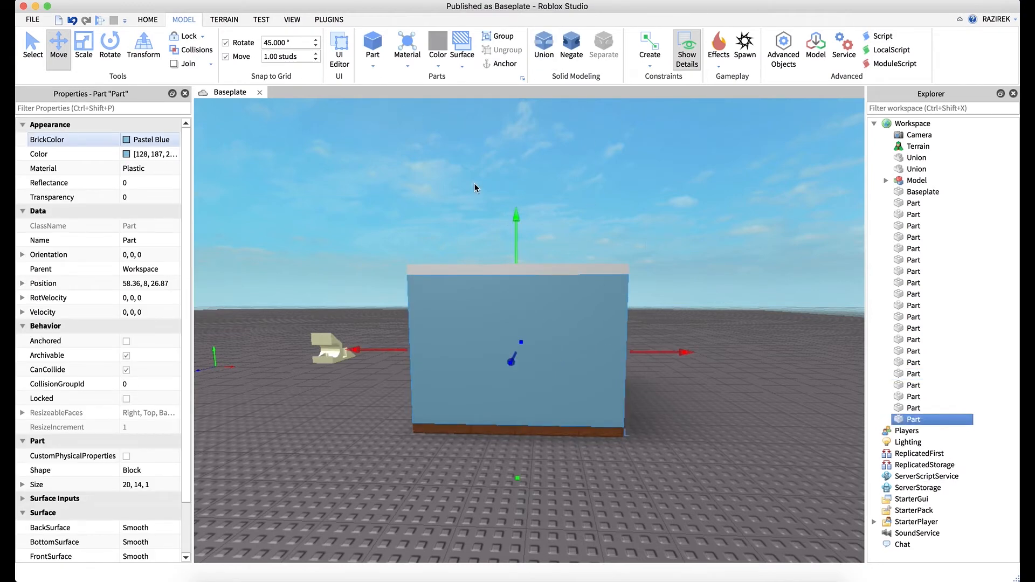
pyautogui.click(85, 48)
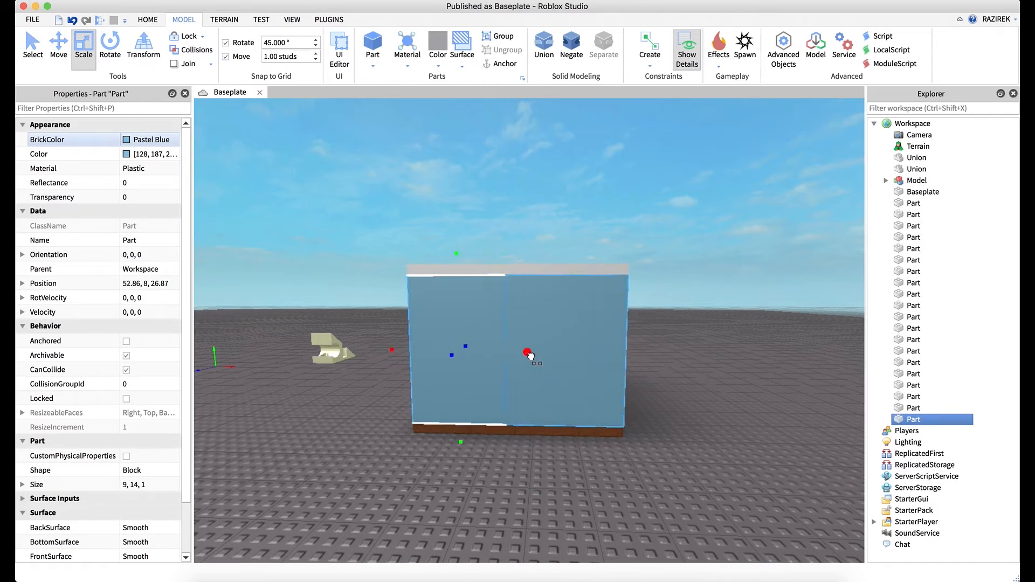
pyautogui.moveTo(530, 354); pyautogui.dragTo(514, 357)
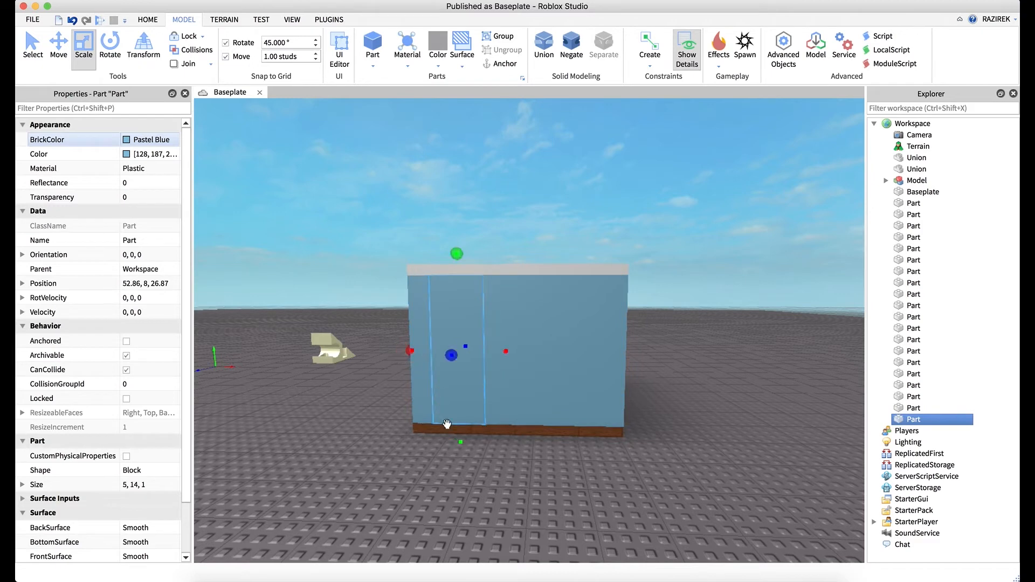
pyautogui.moveTo(462, 435); pyautogui.dragTo(468, 375)
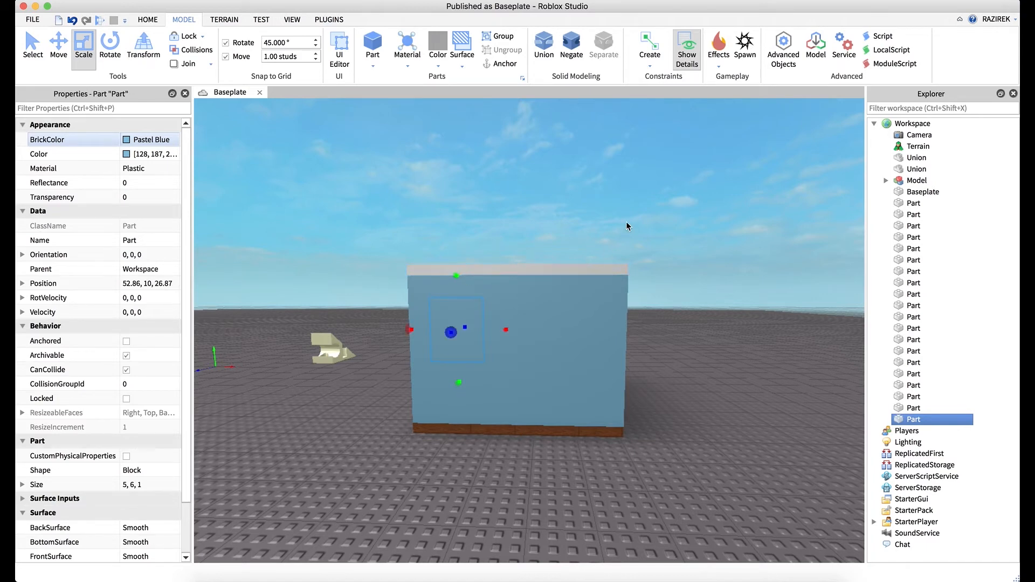
# Negate an in-place duplicate of the window block, and set the original block's BrickColor to Fog and Transparency to 0.6
pyautogui.press('super+d')
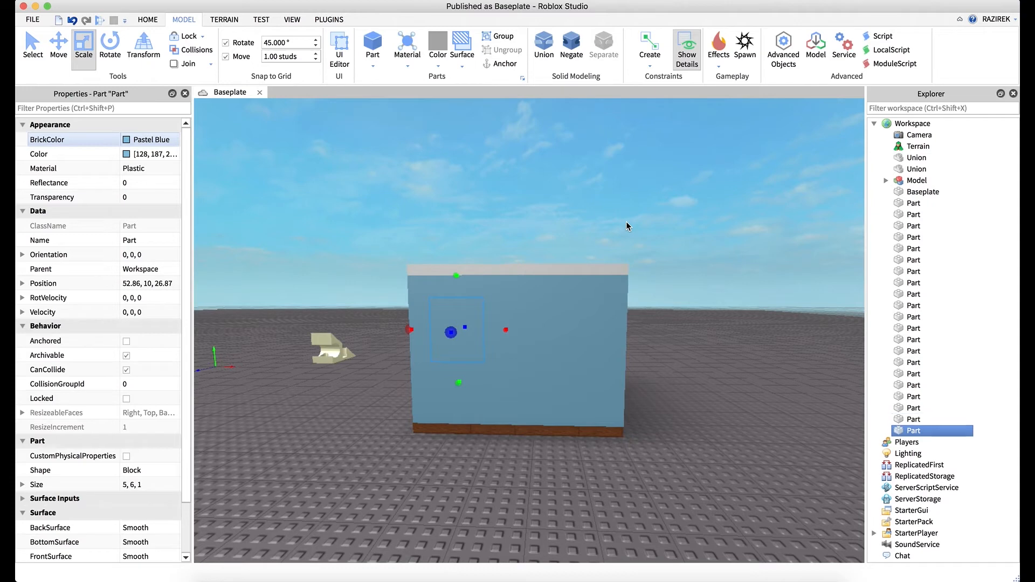
pyautogui.click(572, 45)
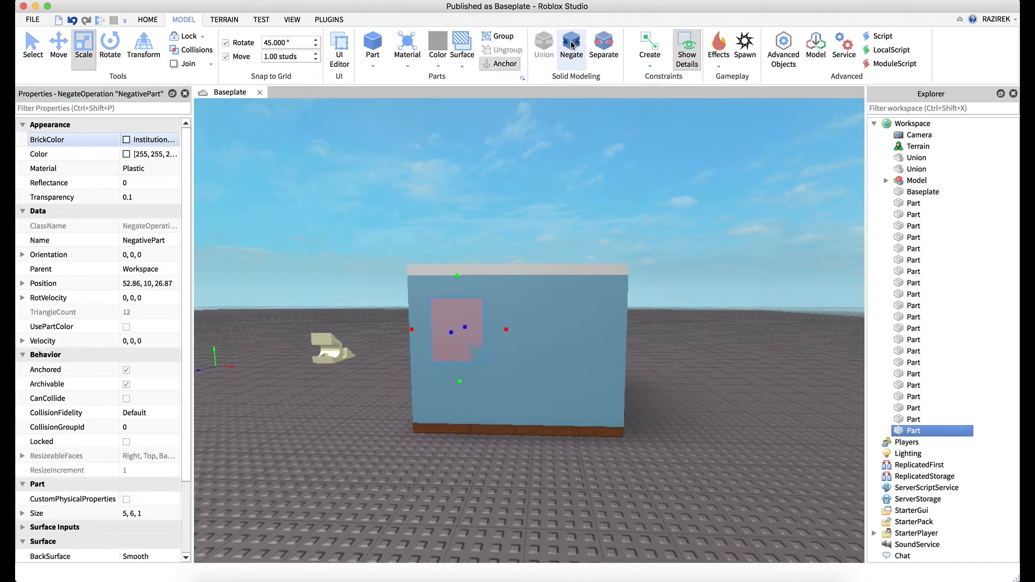
pyautogui.click(912, 431)
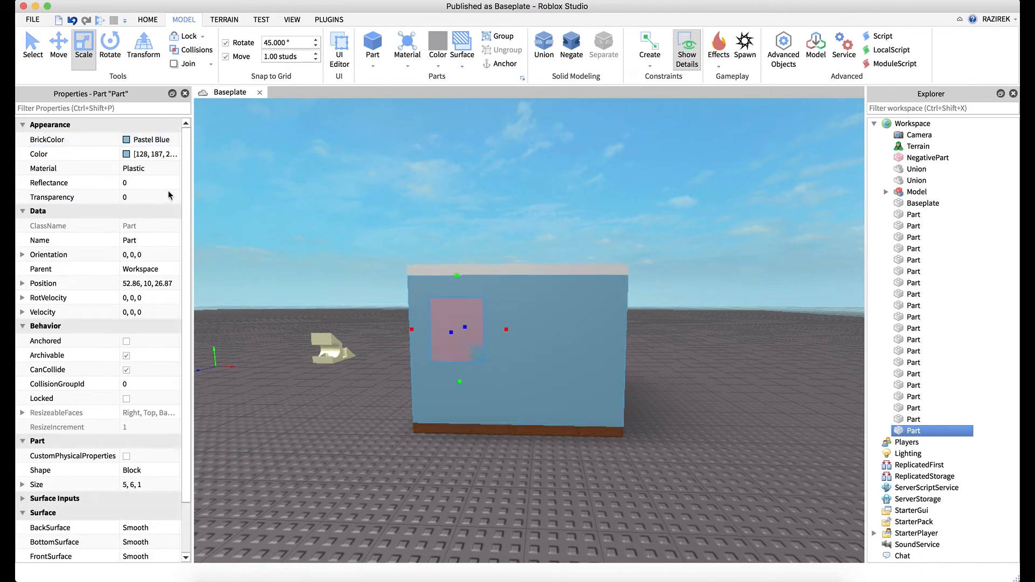
pyautogui.click(127, 141)
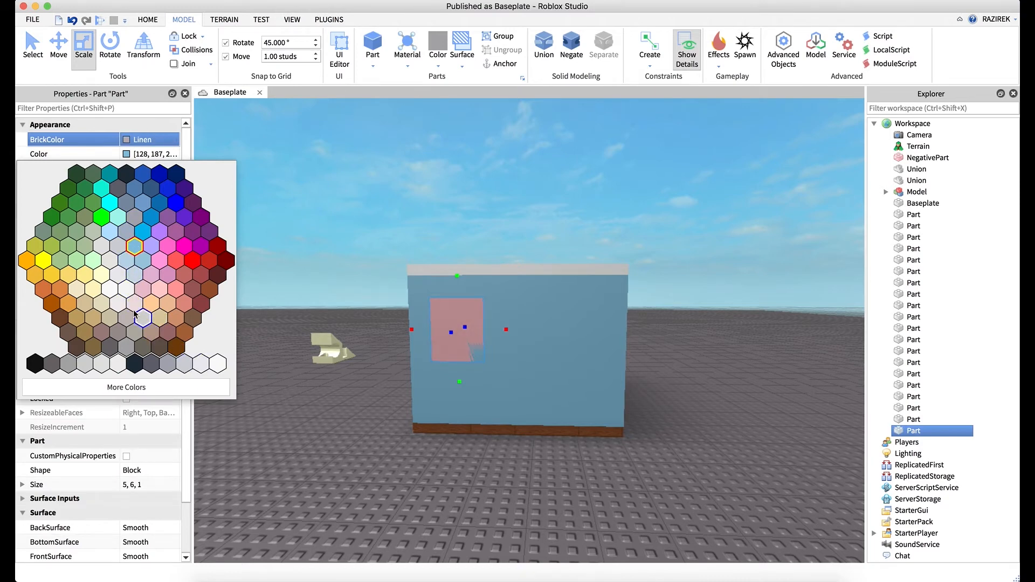
pyautogui.click(134, 273)
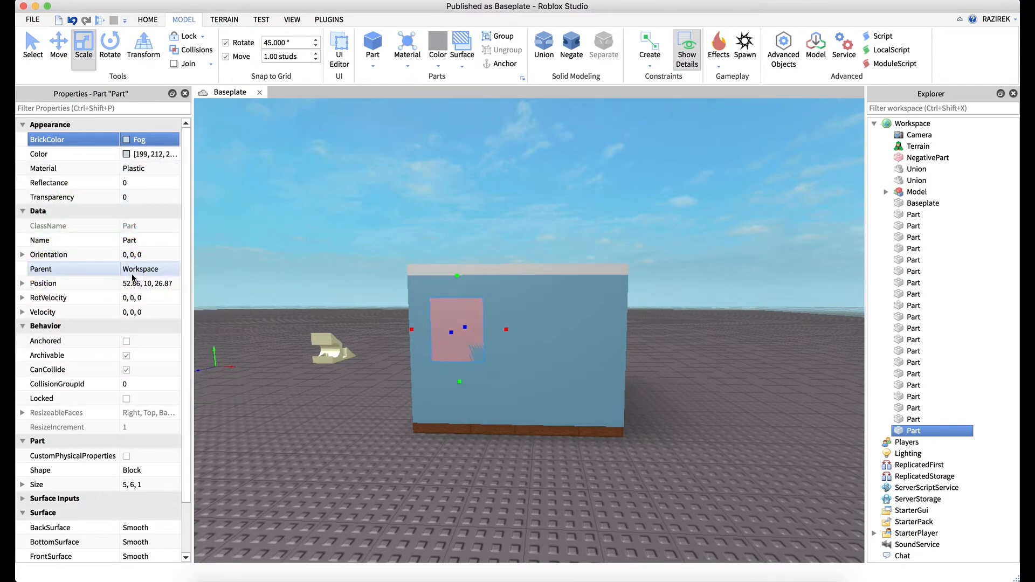
pyautogui.click(131, 196)
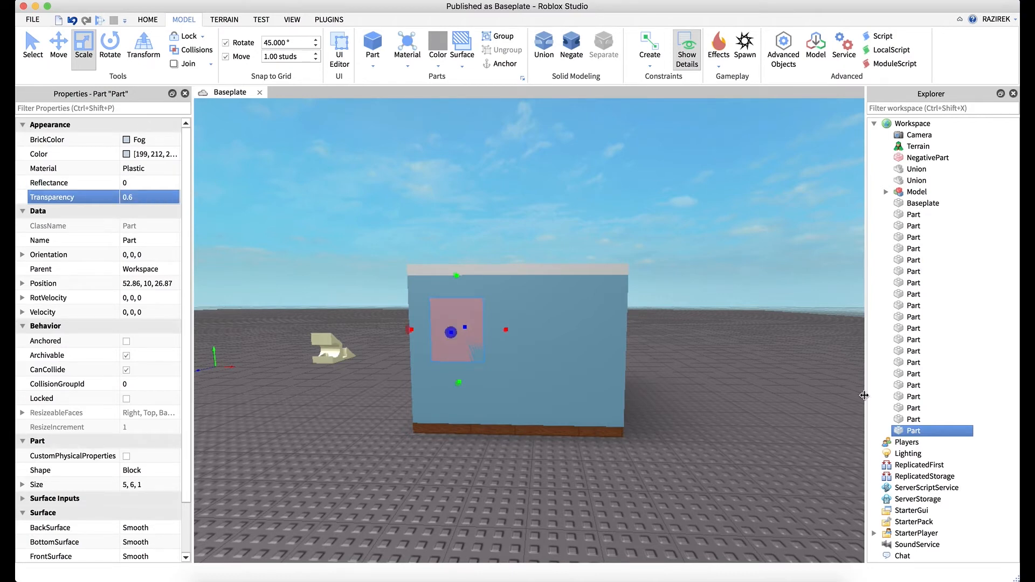
# Union the front wall with the negated block to cut the window opening
pyautogui.click(555, 363)
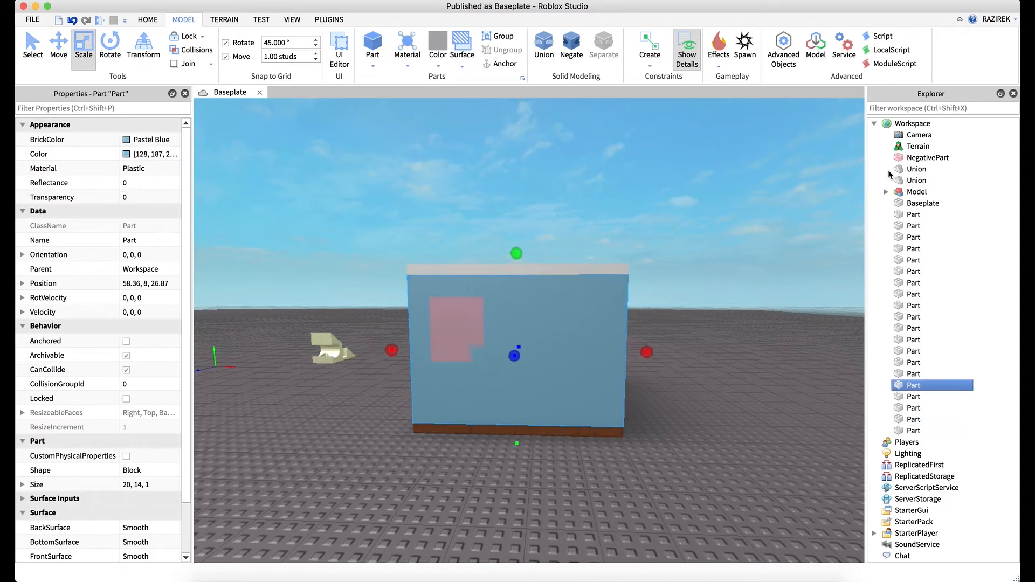
pyautogui.keyDown('super'); pyautogui.click(910, 159); pyautogui.keyUp('super')
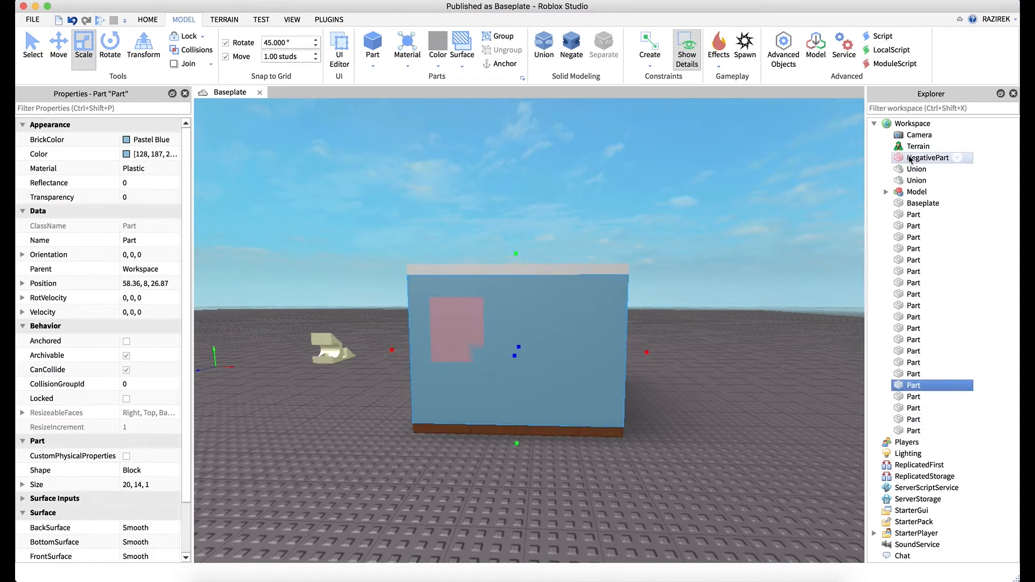
pyautogui.click(543, 46)
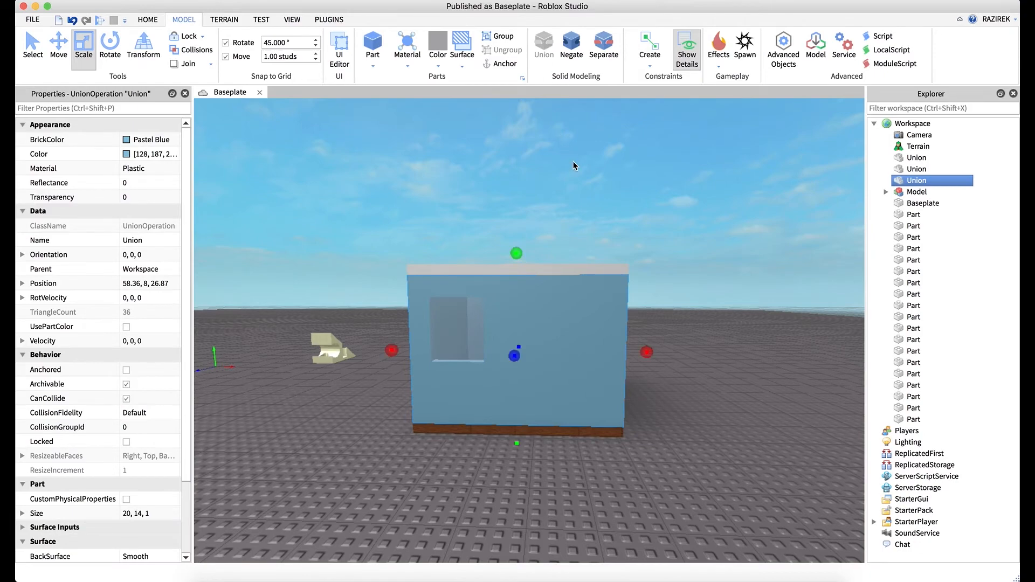
# Undo the union of the front wall and the negated window block
pyautogui.click(584, 200)
pyautogui.press('w')
pyautogui.moveTo(584, 201); pyautogui.dragTo(583, 198, button='right')
pyautogui.press('a')
pyautogui.press('d')
pyautogui.press('a')
pyautogui.press('d')
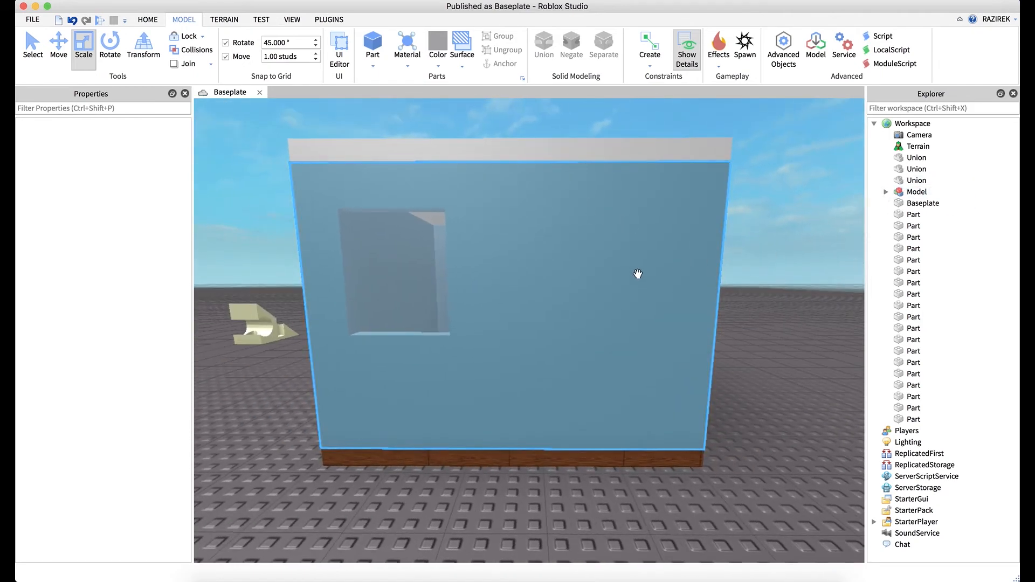
pyautogui.press('super+z')
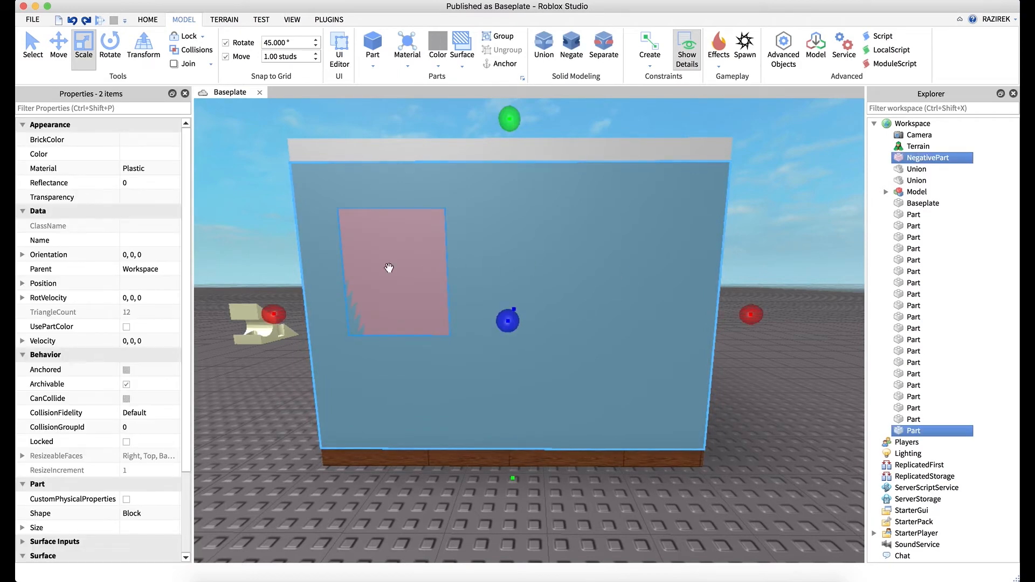
# Duplicate the negated window block, then move the copy 10 studs along the X axis and 2 studs down
pyautogui.click(952, 181)
pyautogui.click(930, 158)
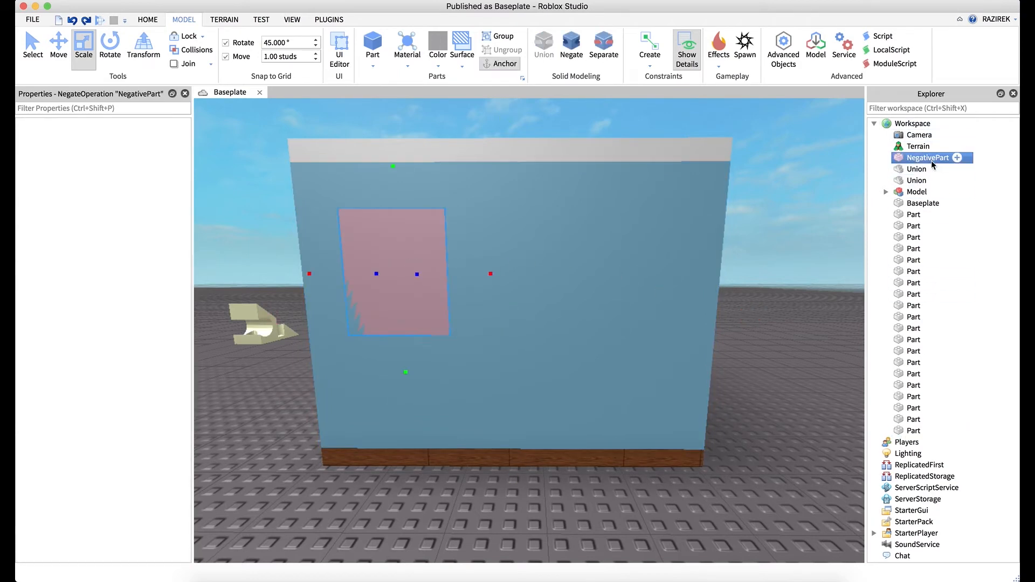
pyautogui.press('super+d')
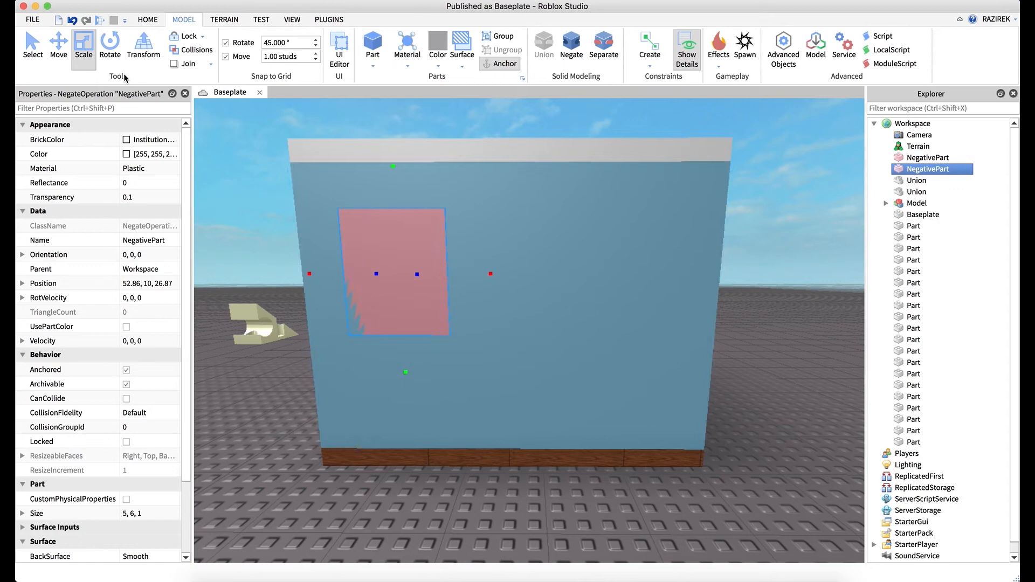
pyautogui.click(59, 46)
pyautogui.moveTo(569, 277); pyautogui.dragTo(716, 271)
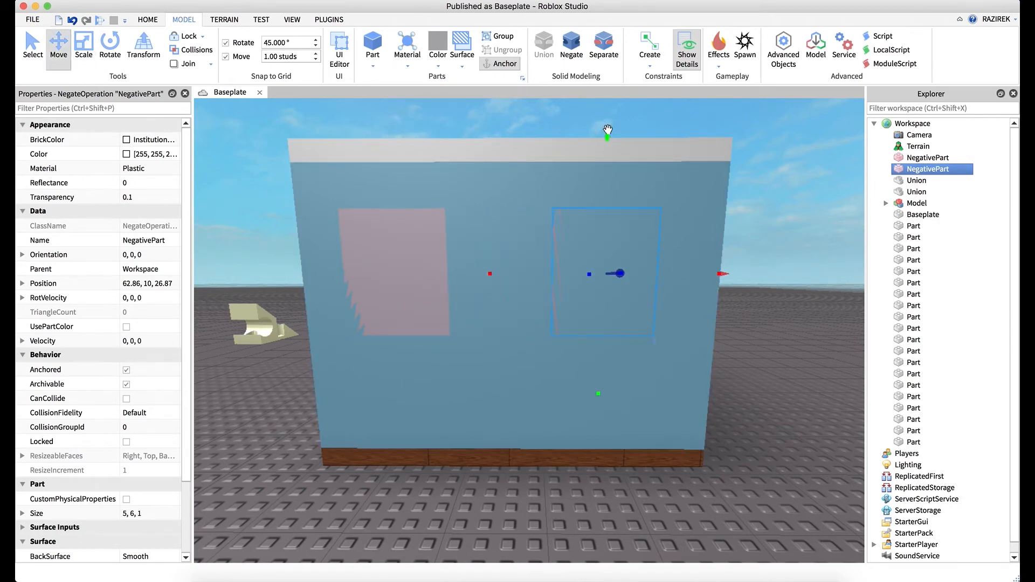
pyautogui.moveTo(608, 131); pyautogui.dragTo(606, 182)
# Duplicate the lowered negative block, turn the copy back into a regular part and change its shape to Cylinder
pyautogui.hotkey('ctrl', 'd')
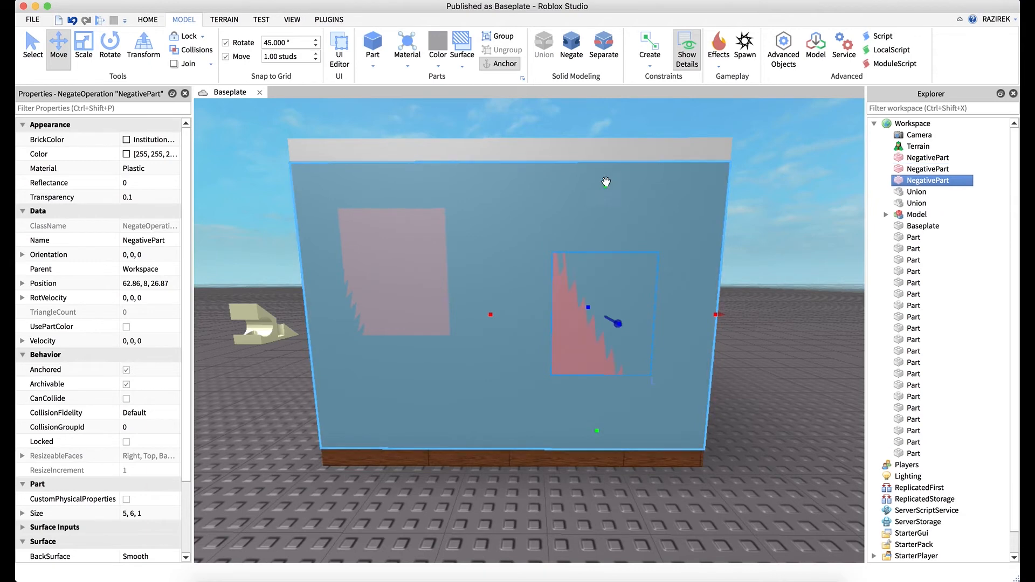
pyautogui.click(572, 46)
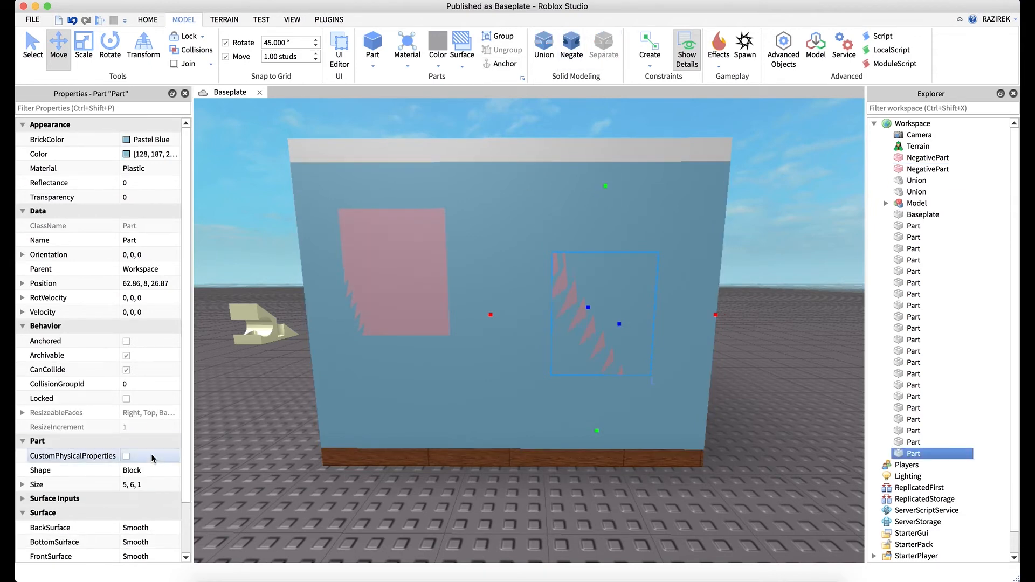
pyautogui.click(139, 471)
pyautogui.click(140, 503)
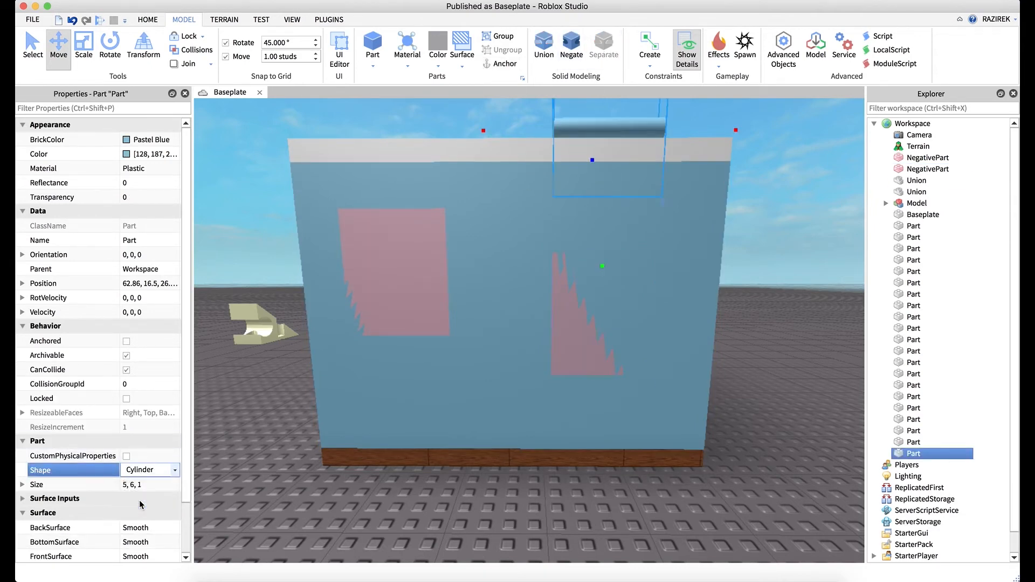
# Rotate the cylinder 90 degrees about the vertical axis and shorten it to 1 stud, for a size of 1 × 6 × 1
pyautogui.moveTo(590, 182); pyautogui.dragTo(585, 198, button='right')
pyautogui.scroll(-10, 586, 198)
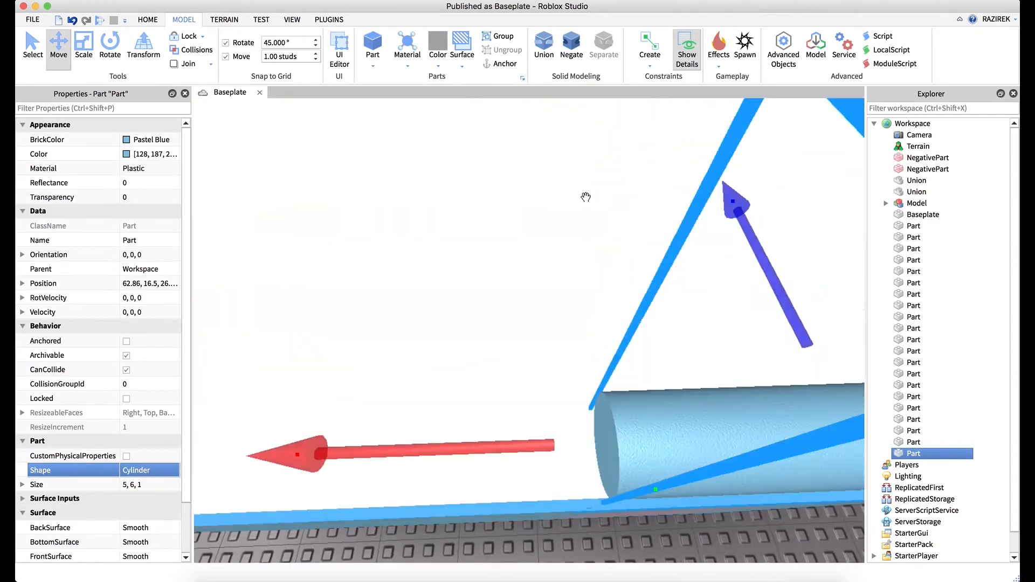
pyautogui.click(110, 46)
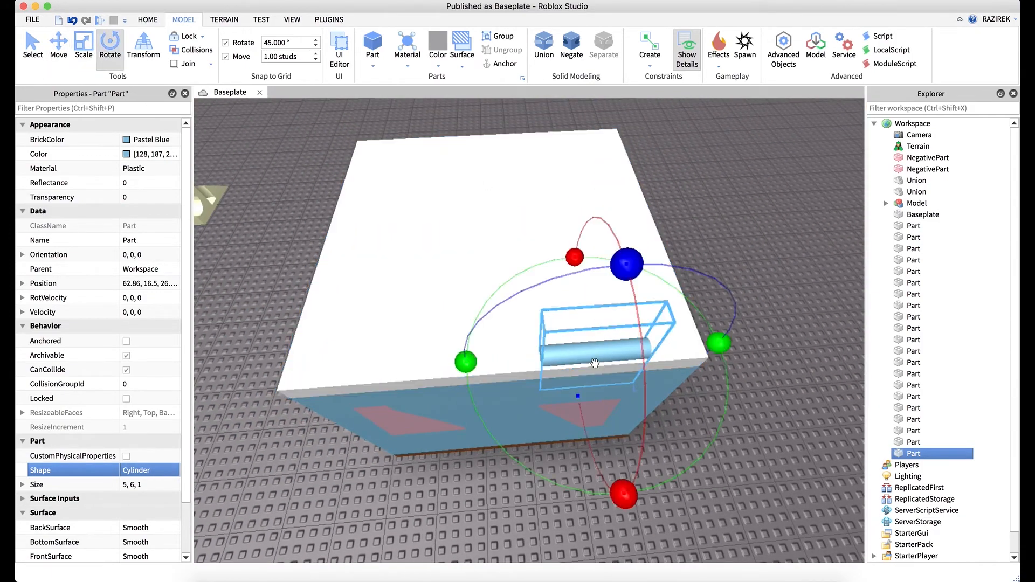
pyautogui.moveTo(465, 361)
pyautogui.mouseDown()
pyautogui.moveTo(575, 256)
pyautogui.moveTo(595, 320)
pyautogui.moveTo(590, 312)
pyautogui.mouseUp()
pyautogui.click(79, 45)
pyautogui.moveTo(612, 453); pyautogui.dragTo(605, 404)
pyautogui.scroll(5, 624, 384)
pyautogui.moveTo(623, 384); pyautogui.dragTo(622, 384, button='right')
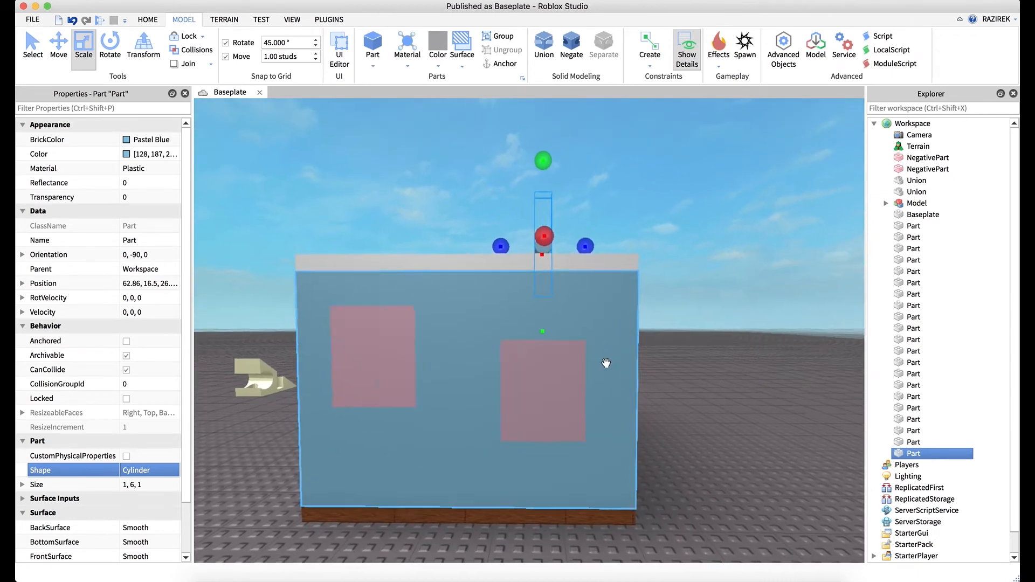
# Lower the cylinder 5 studs to the top of the negated doorway block and widen it on both sides for a size of 1 × 6 × 5
pyautogui.click(59, 45)
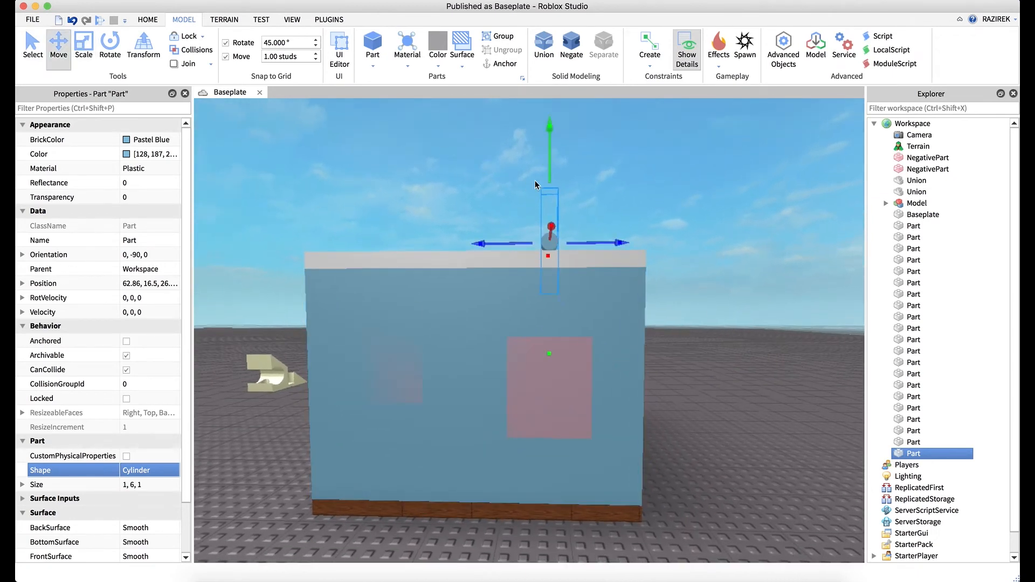
pyautogui.moveTo(551, 156); pyautogui.dragTo(563, 258)
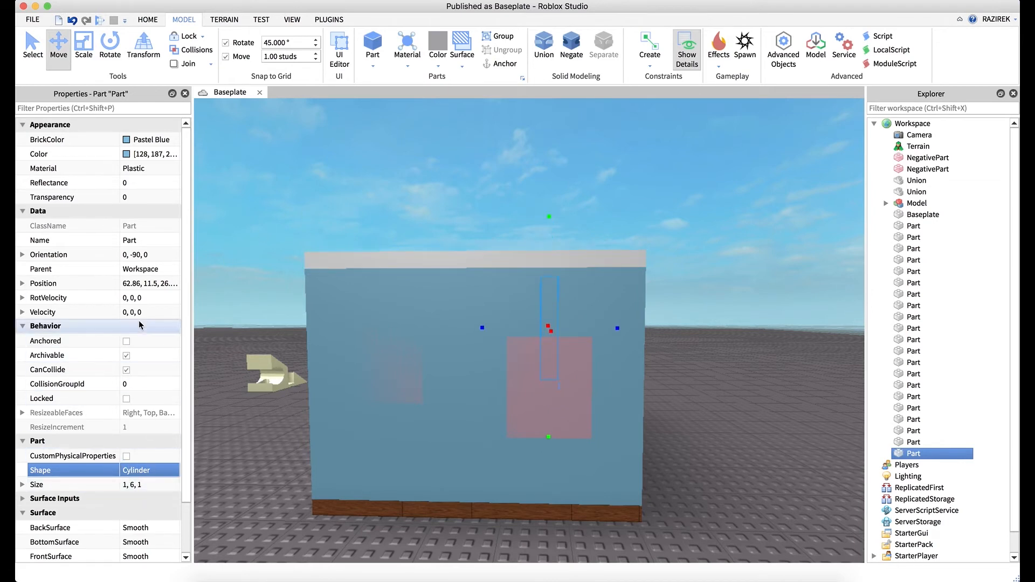
pyautogui.click(84, 44)
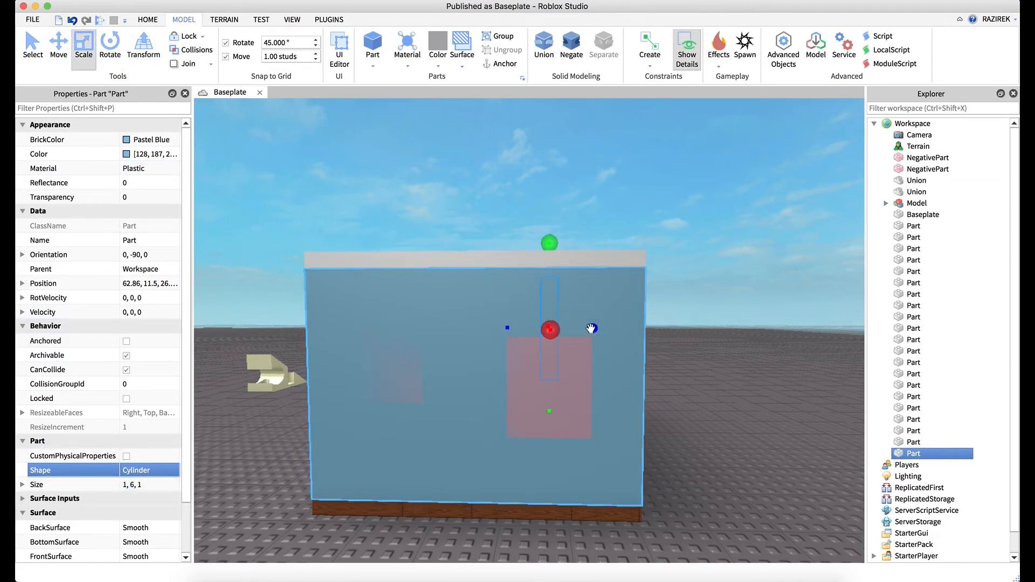
pyautogui.moveTo(592, 329); pyautogui.dragTo(623, 328)
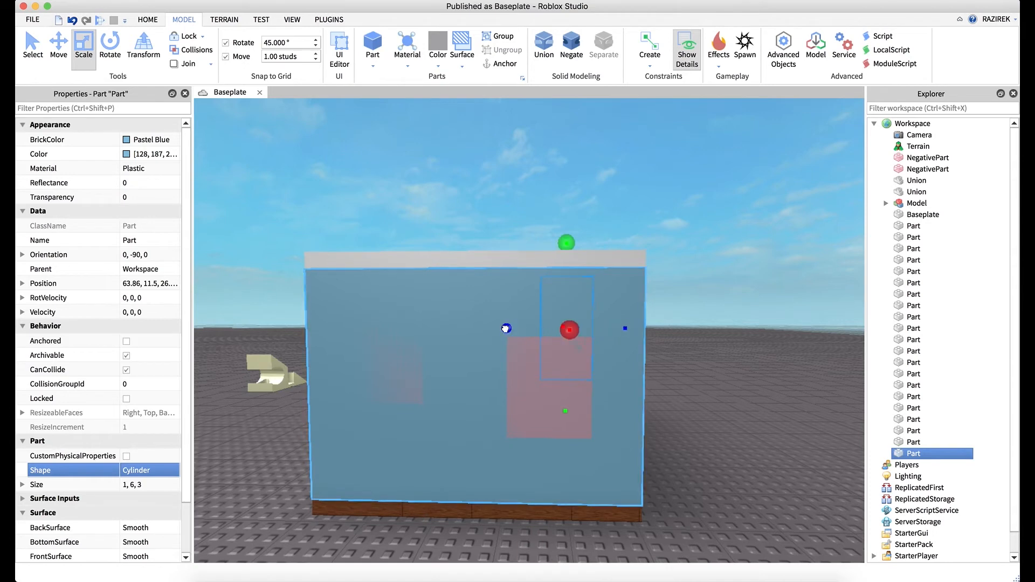
pyautogui.moveTo(506, 329); pyautogui.dragTo(475, 329)
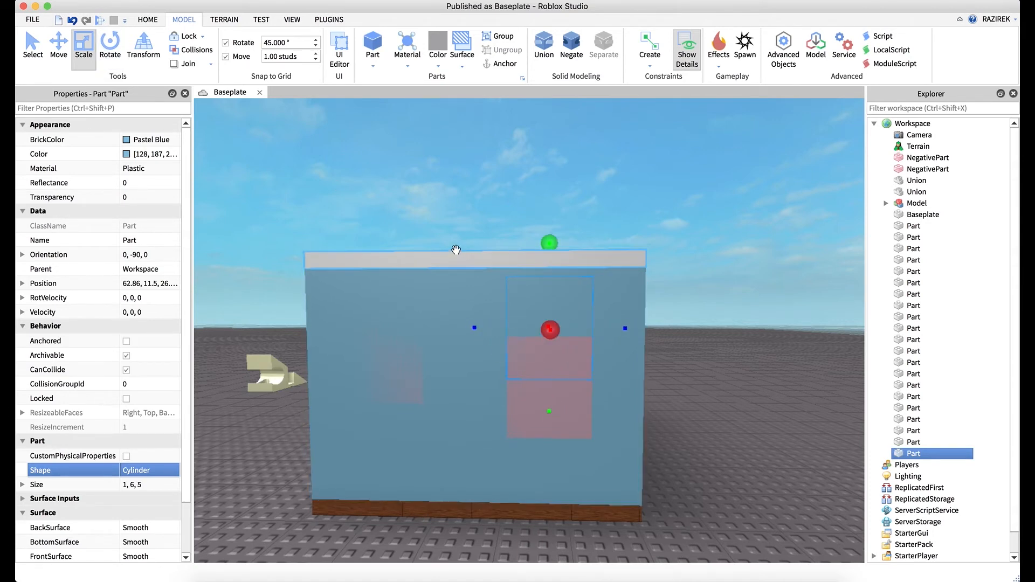
# Thicken the cylinder to 3 studs so it passes through both faces of the front wall, and negate it
pyautogui.moveTo(366, 196); pyautogui.dragTo(367, 198, button='right')
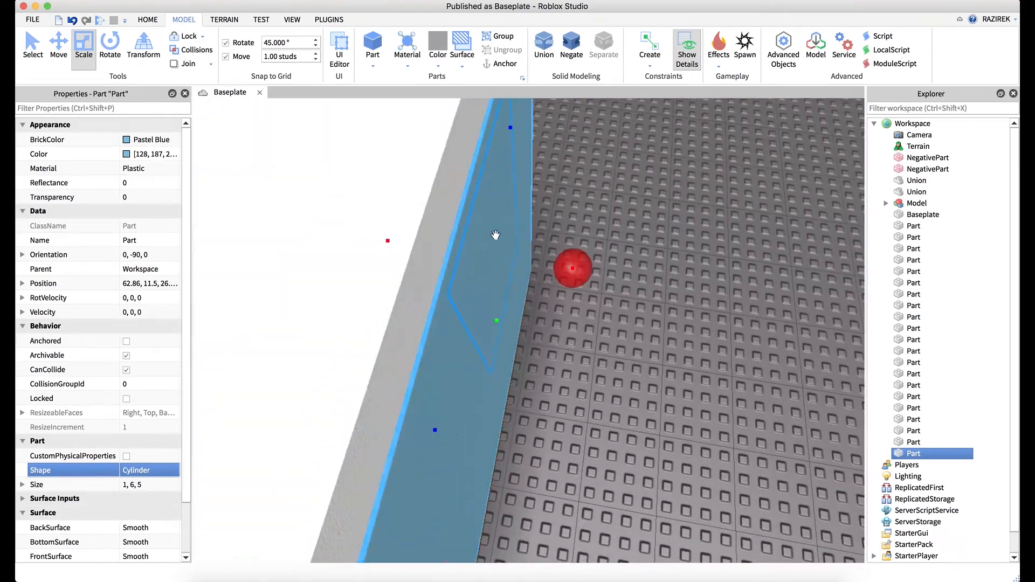
pyautogui.moveTo(583, 271); pyautogui.dragTo(608, 273)
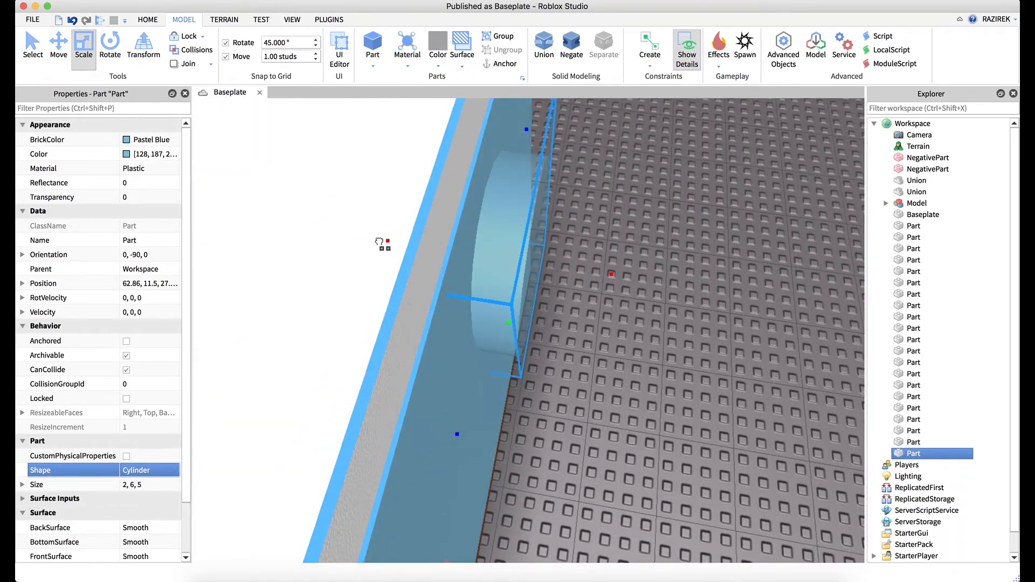
pyautogui.moveTo(485, 237); pyautogui.dragTo(485, 238, button='right')
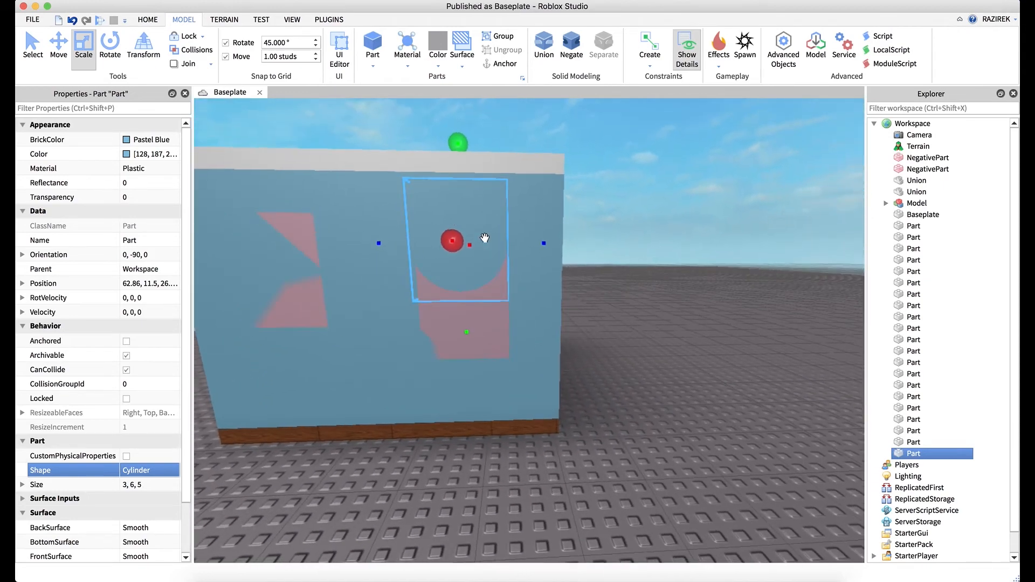
pyautogui.click(572, 45)
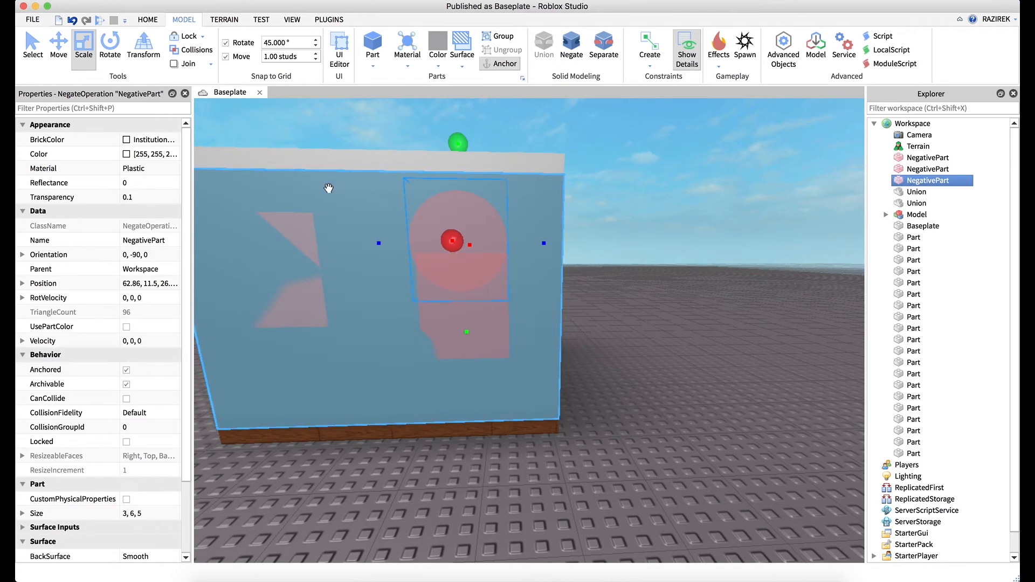
pyautogui.click(32, 53)
pyautogui.click(712, 208)
pyautogui.click(540, 254)
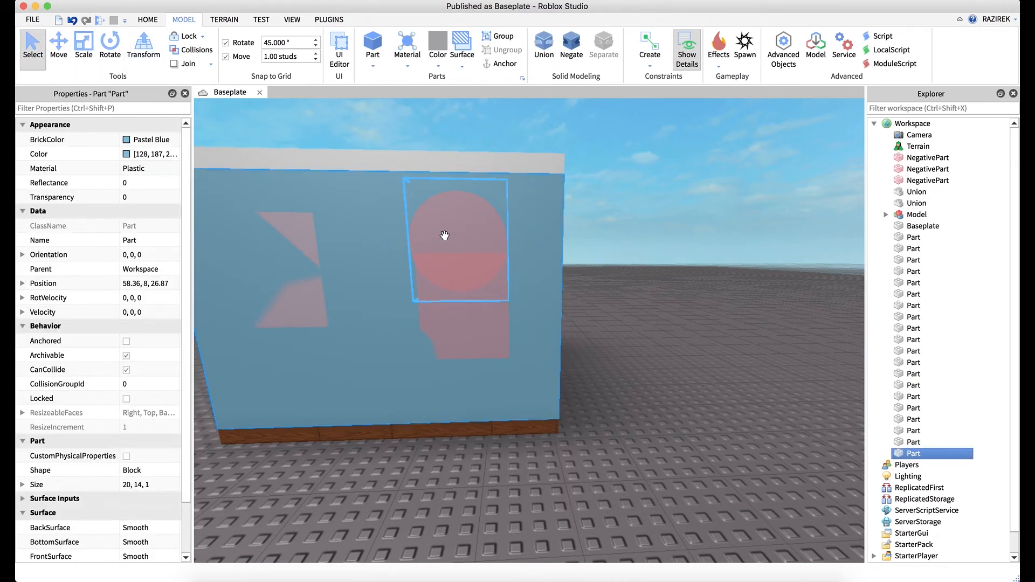
pyautogui.click(490, 247)
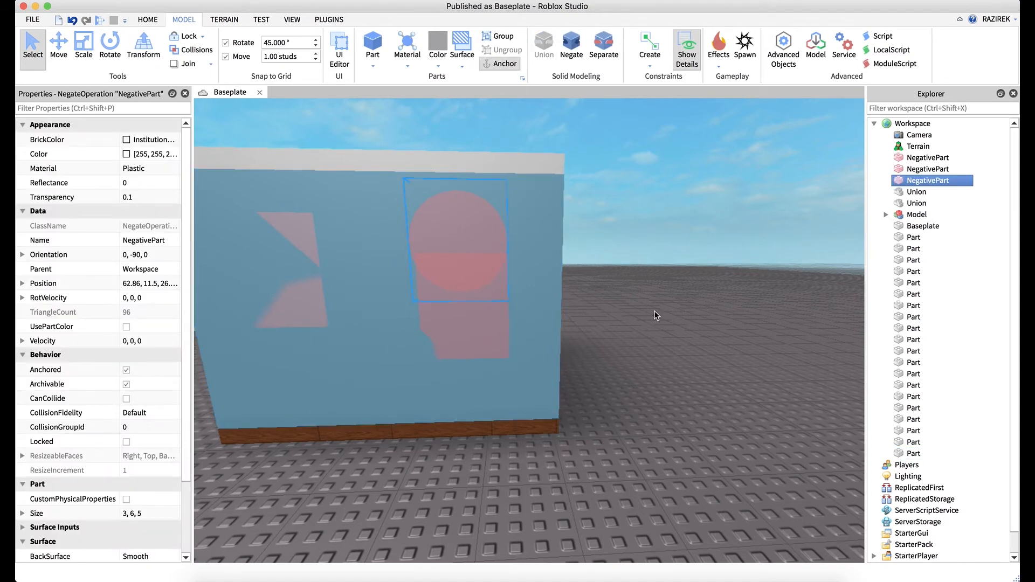
pyautogui.click(919, 159)
pyautogui.click(918, 170)
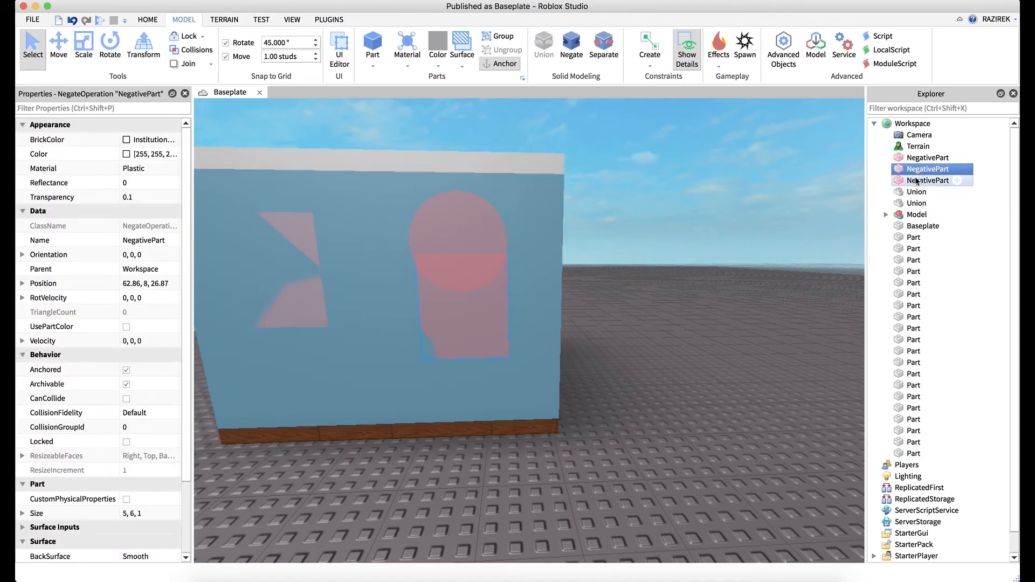
pyautogui.keyDown('shift'); pyautogui.click(917, 181); pyautogui.keyUp('shift')
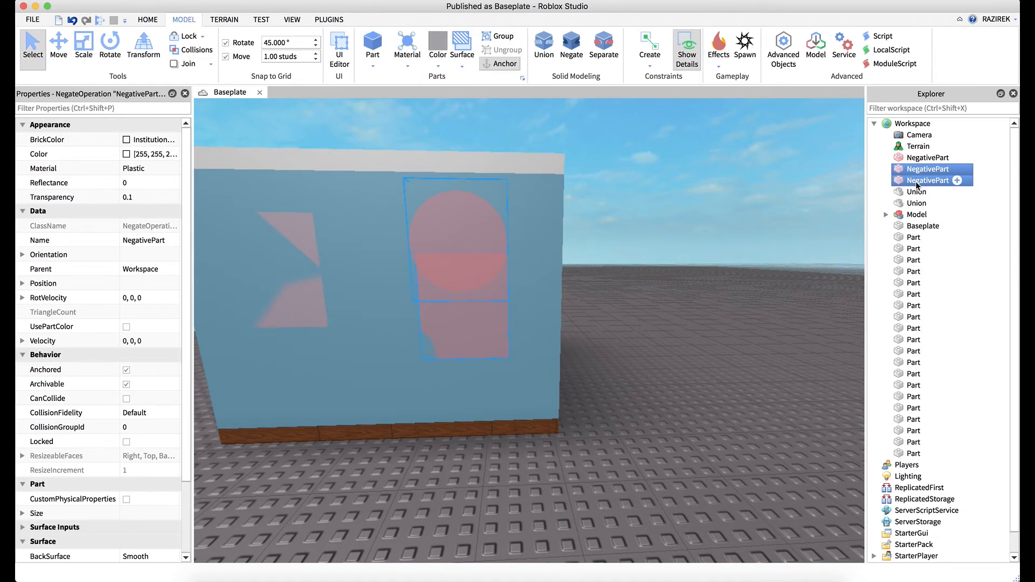
pyautogui.click(669, 228)
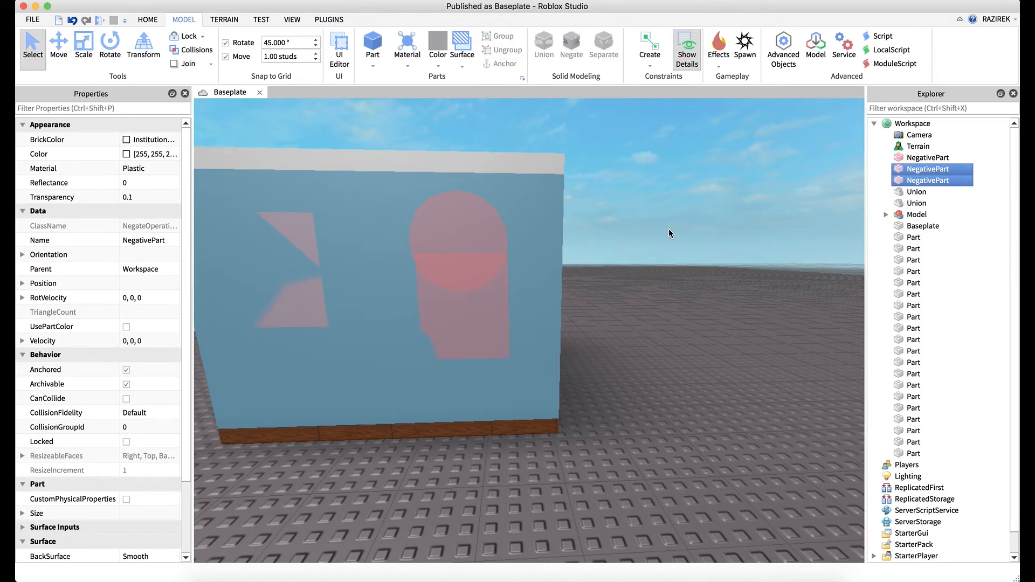
pyautogui.moveTo(596, 254); pyautogui.dragTo(596, 254, button='right')
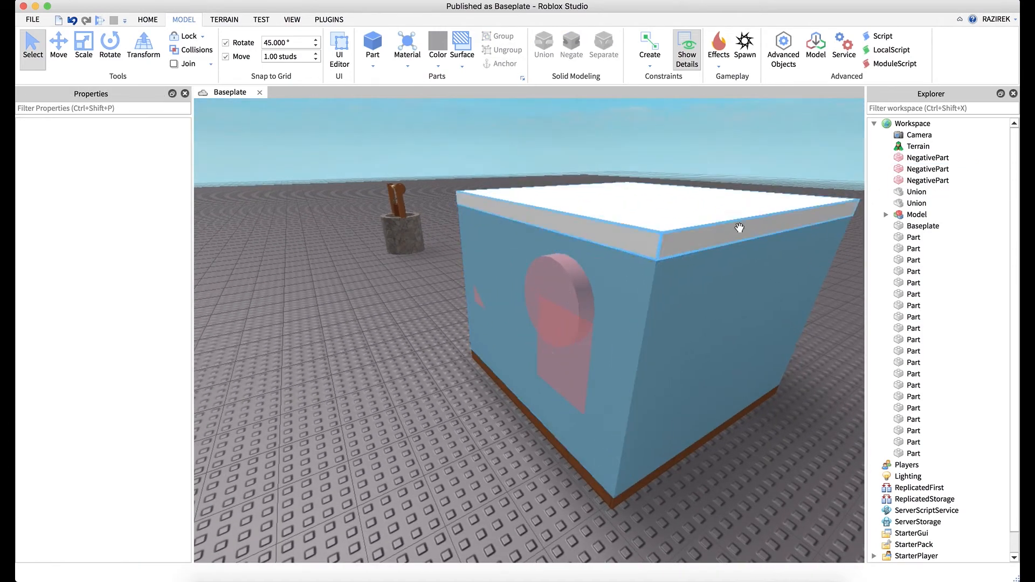
# Turn the negated doorway block back into a regular part, thicken it to 5 × 6 × 3 through the wall, and negate it again
pyautogui.click(929, 171)
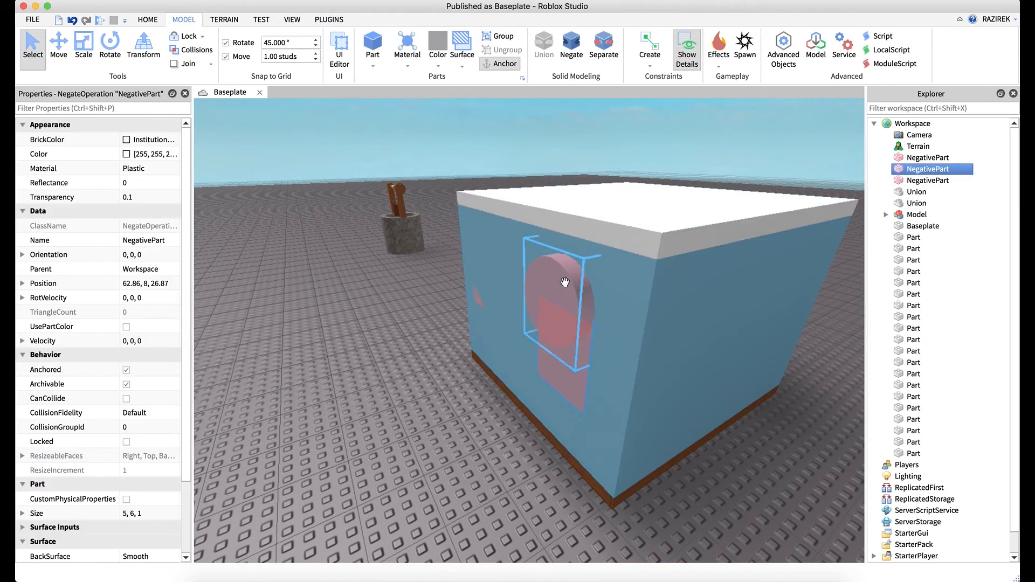
pyautogui.click(83, 45)
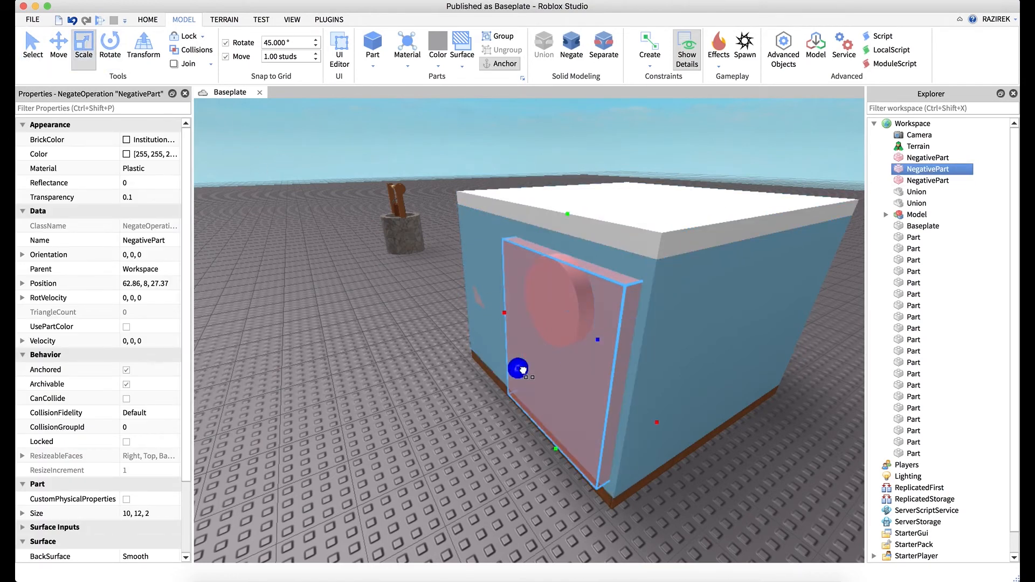
pyautogui.moveTo(522, 370)
pyautogui.keyDown('shift'); pyautogui.mouseDown()
pyautogui.moveTo(534, 364)
pyautogui.moveTo(518, 368)
pyautogui.mouseUp(); pyautogui.keyUp('shift')
pyautogui.hotkey('ctrl', 'shift', 'n')
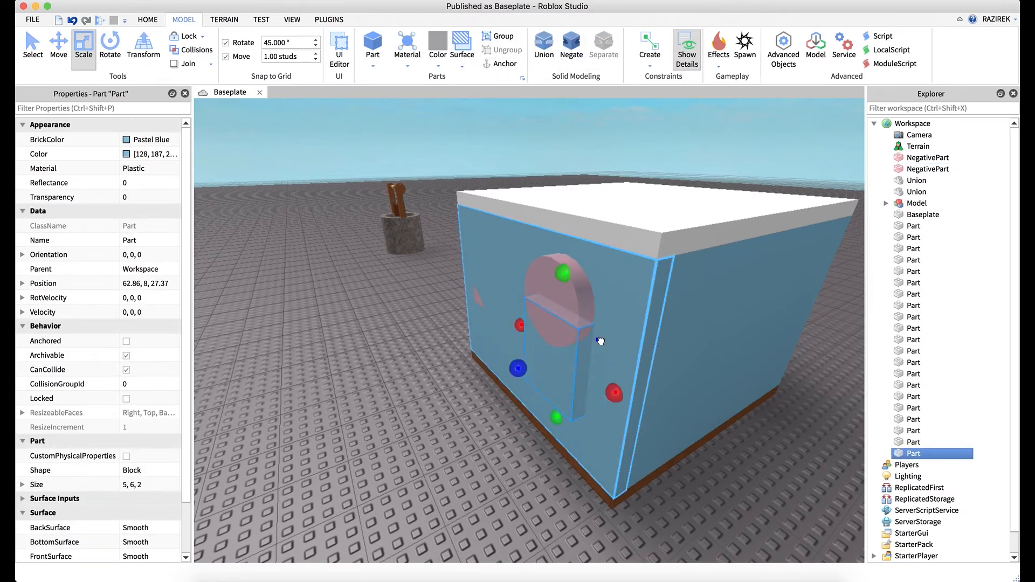
pyautogui.moveTo(601, 341); pyautogui.dragTo(612, 335)
pyautogui.click(576, 46)
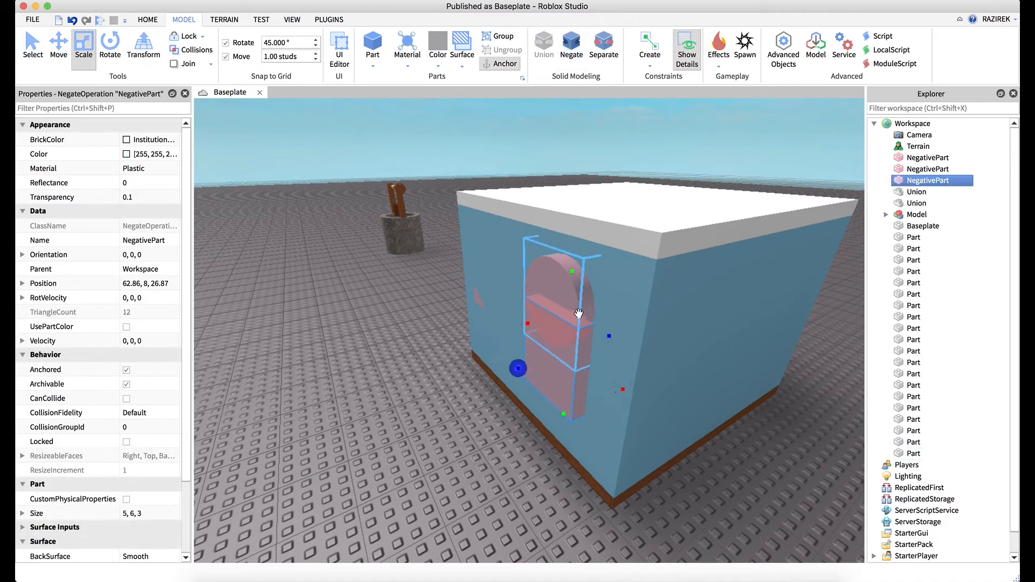
# Inspect the negated window and arched doorway shapes on the front wall from several angles
pyautogui.press('d')
pyautogui.click(710, 323)
pyautogui.press('a')
pyautogui.moveTo(620, 348); pyautogui.dragTo(601, 349, button='right')
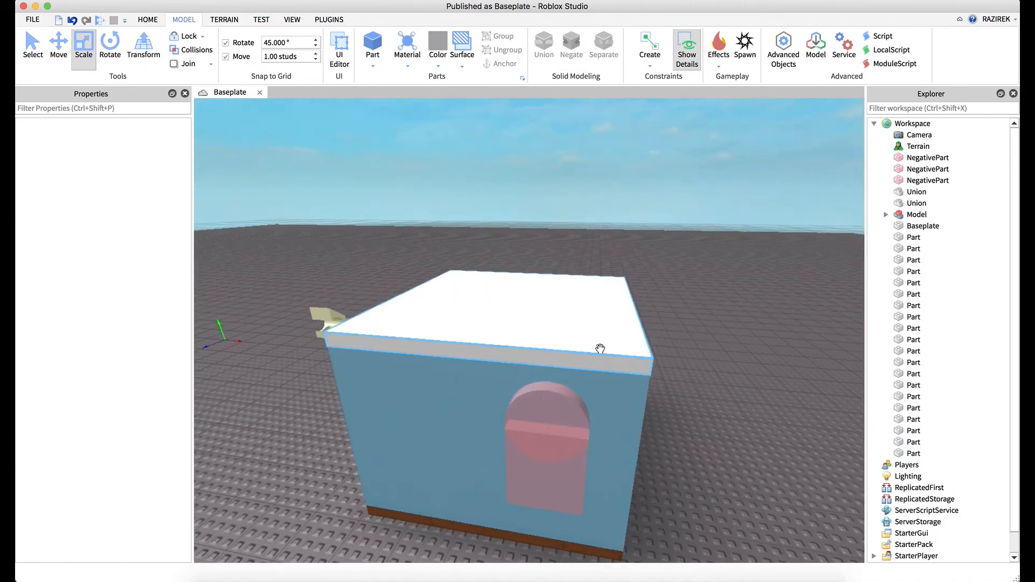
pyautogui.press('a')
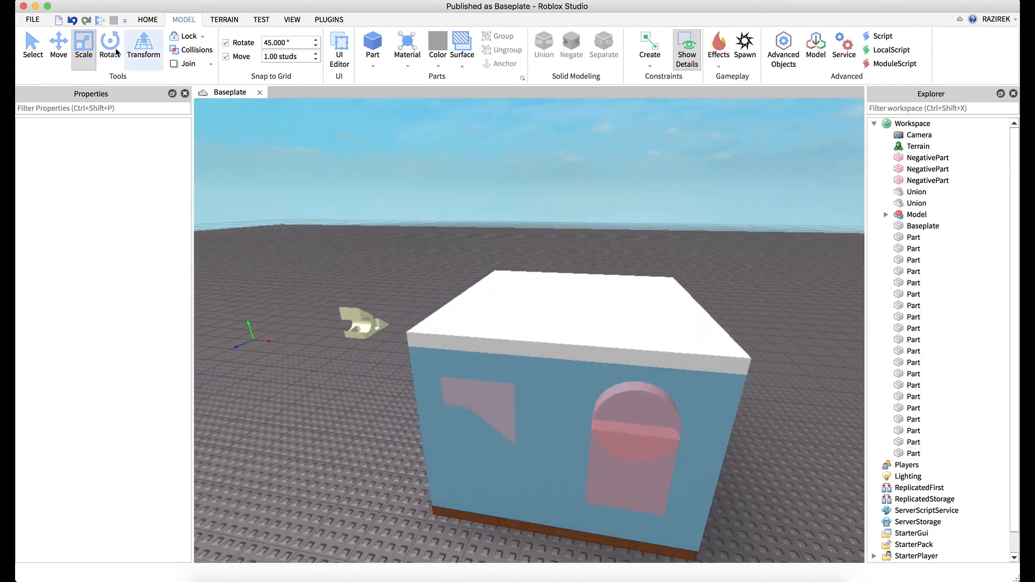
pyautogui.hotkey('ctrl', '1')
pyautogui.click(474, 392)
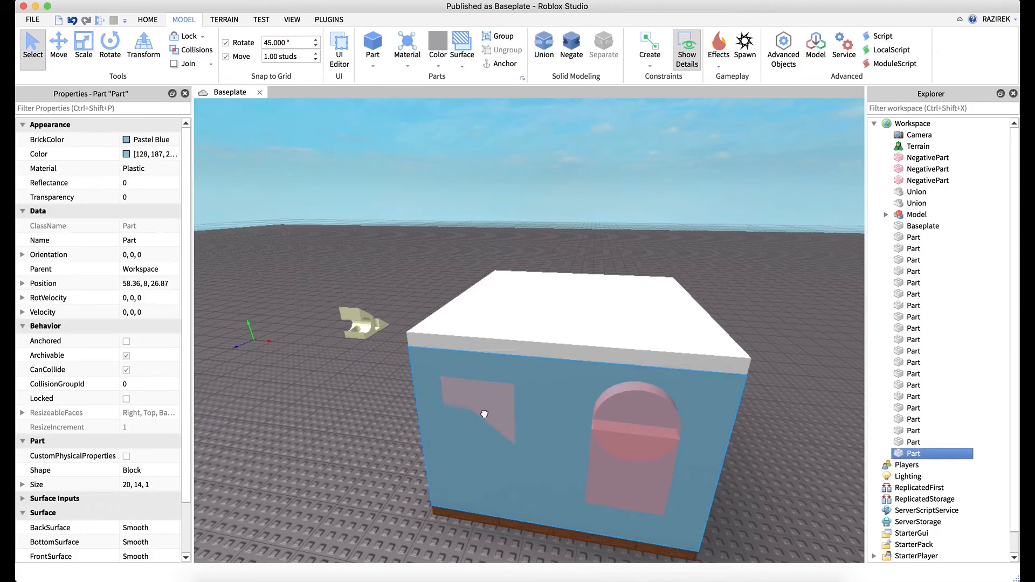
pyautogui.press('f')
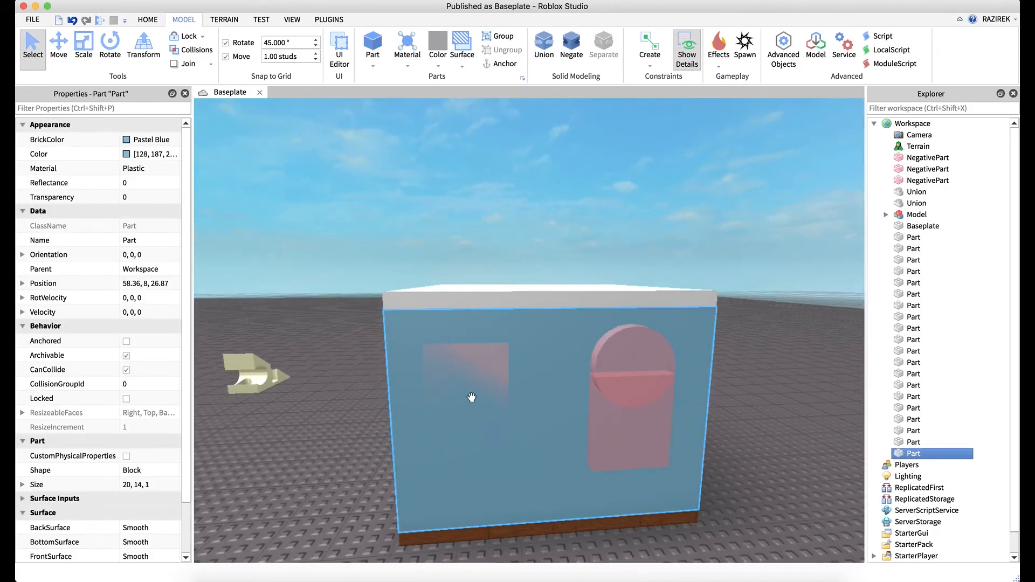
pyautogui.press('d')
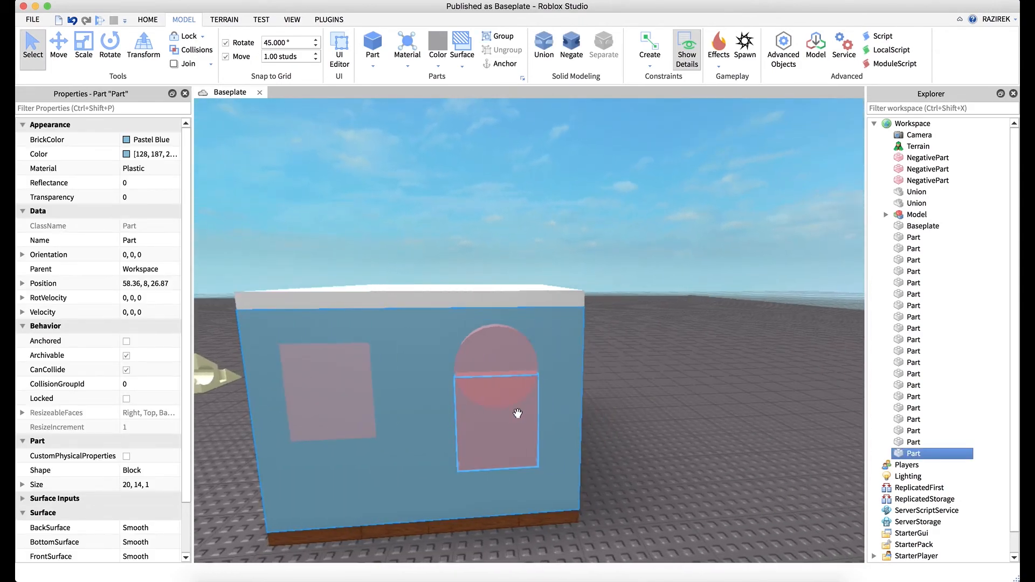
# Duplicate the negated doorway block and cylinder together, and turn the copies back into regular parts
pyautogui.click(516, 414)
pyautogui.click(511, 364)
pyautogui.click(511, 394)
pyautogui.click(510, 394)
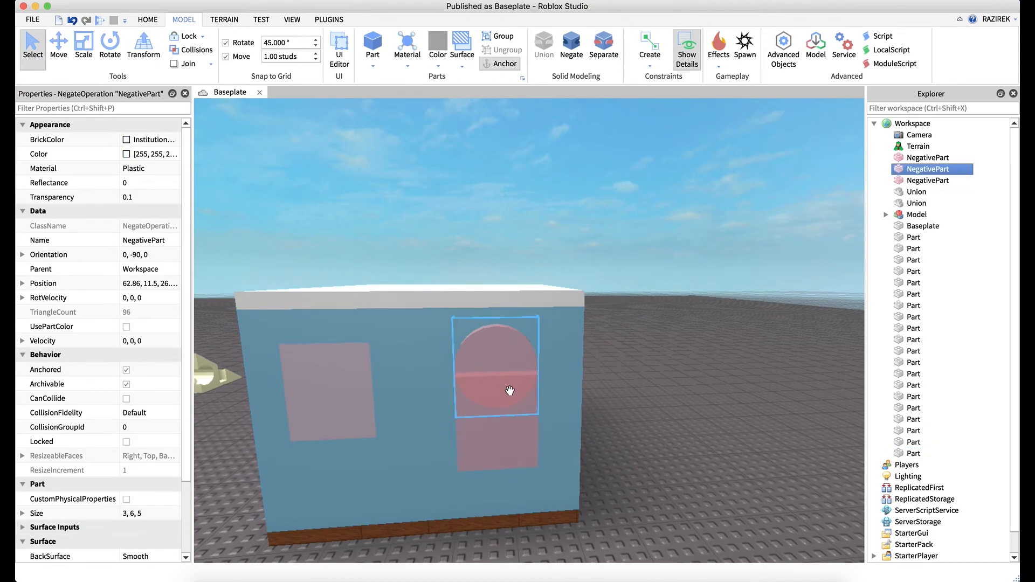
pyautogui.click(511, 429)
pyautogui.keyDown('shift'); pyautogui.click(502, 357); pyautogui.keyUp('shift')
pyautogui.keyDown('shift'); pyautogui.click(502, 357); pyautogui.keyUp('shift')
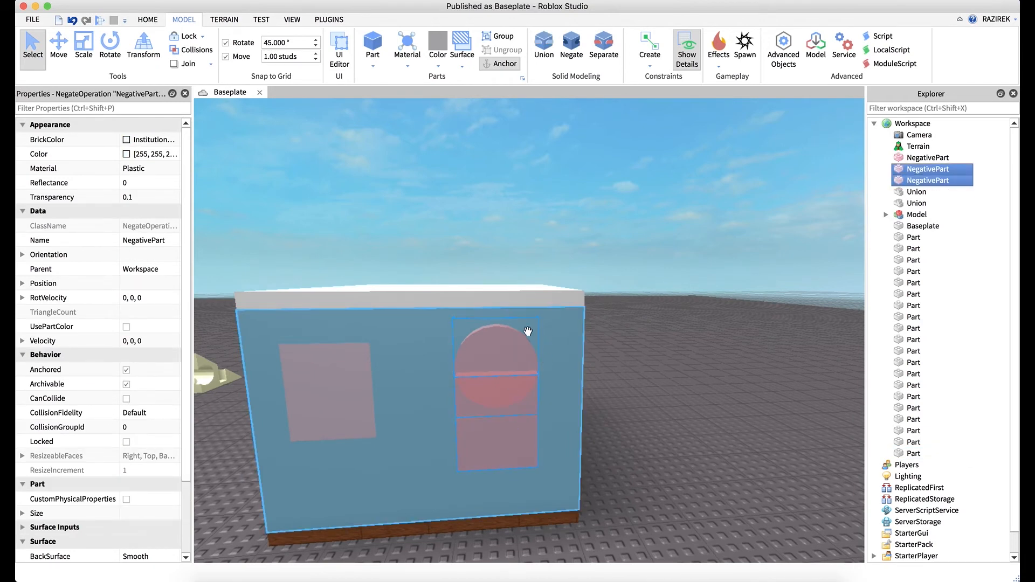
pyautogui.hotkey('ctrl', 'd')
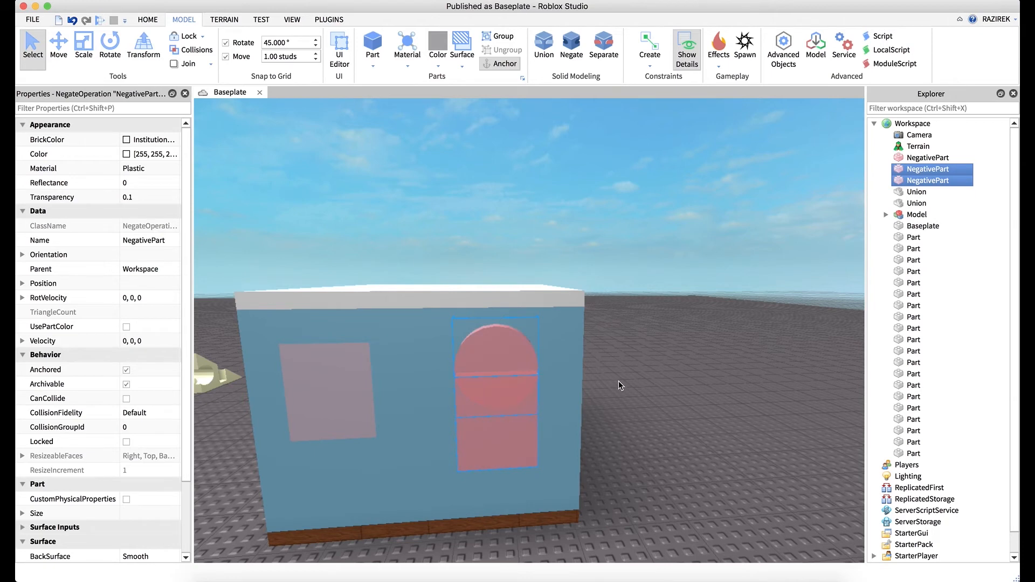
pyautogui.click(573, 43)
# Set the BrickColor of the two doorway copies to Fog and their transparency to 0.6
pyautogui.click(127, 157)
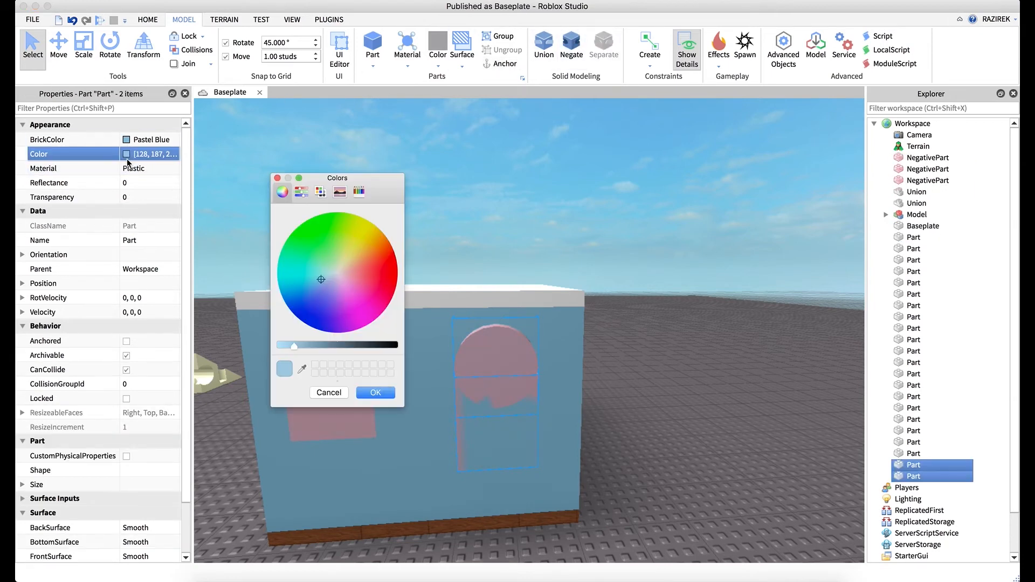
pyautogui.click(329, 393)
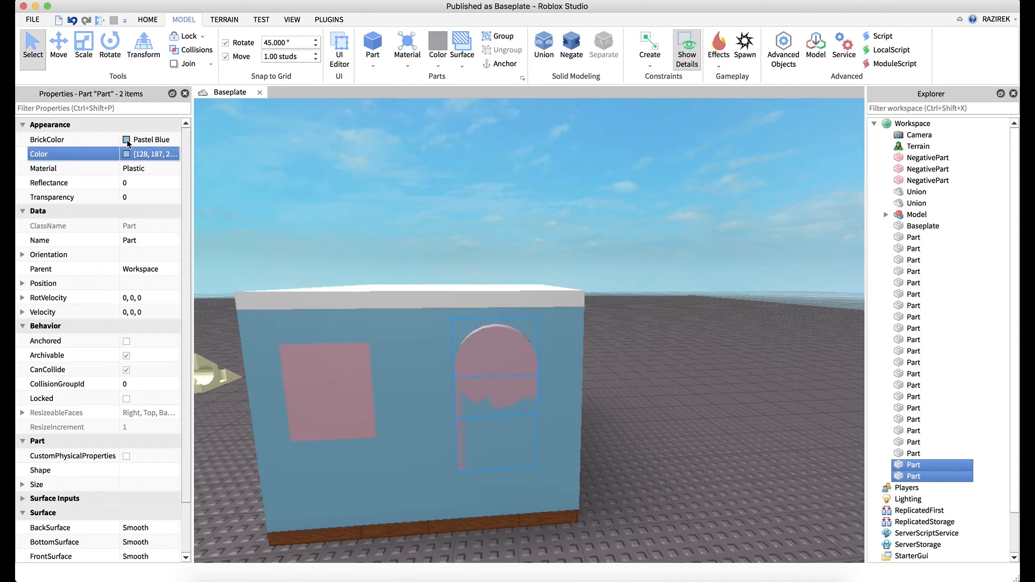
pyautogui.click(127, 140)
pyautogui.click(135, 141)
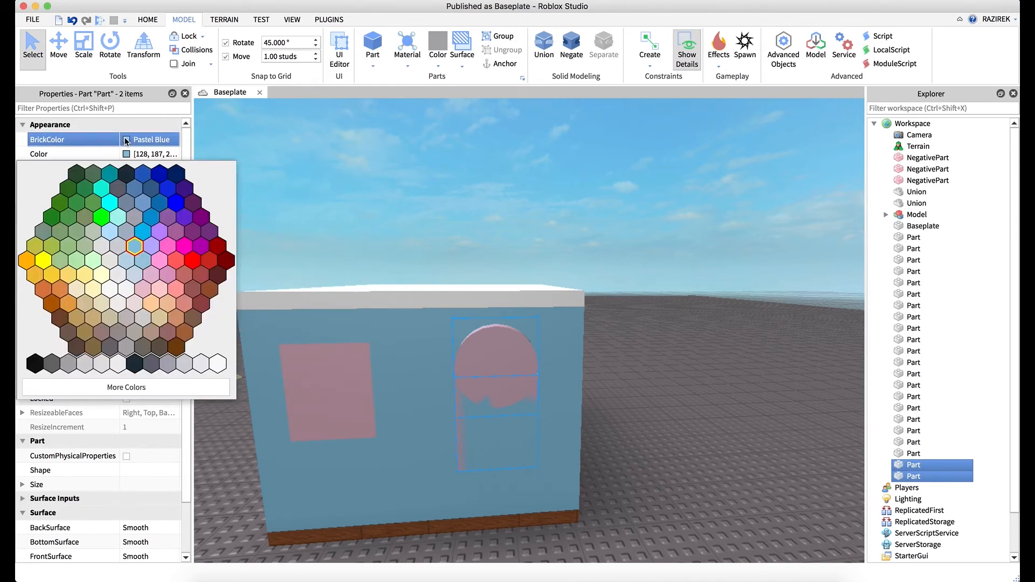
pyautogui.click(134, 275)
pyautogui.click(135, 197)
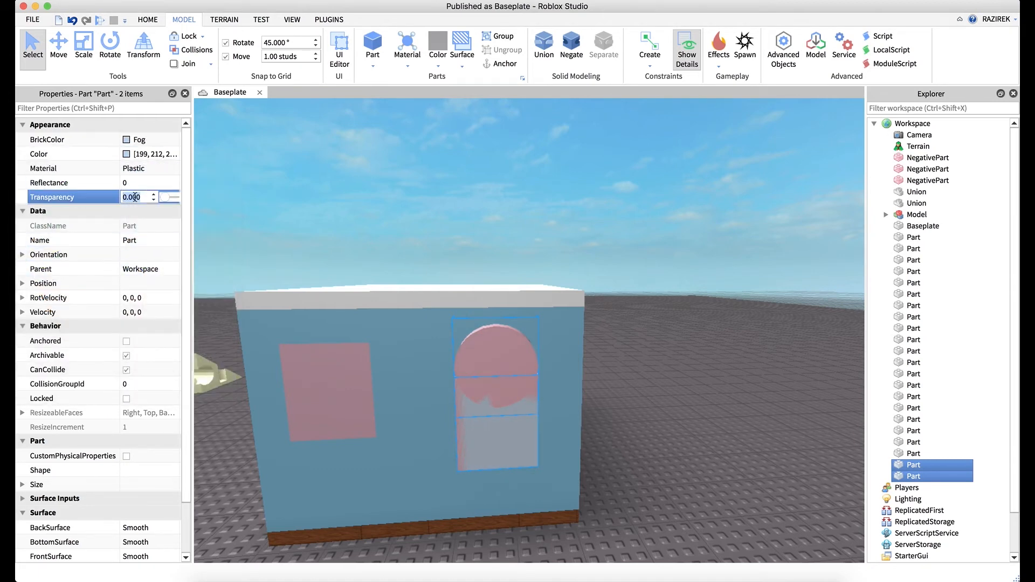
pyautogui.write('.6')
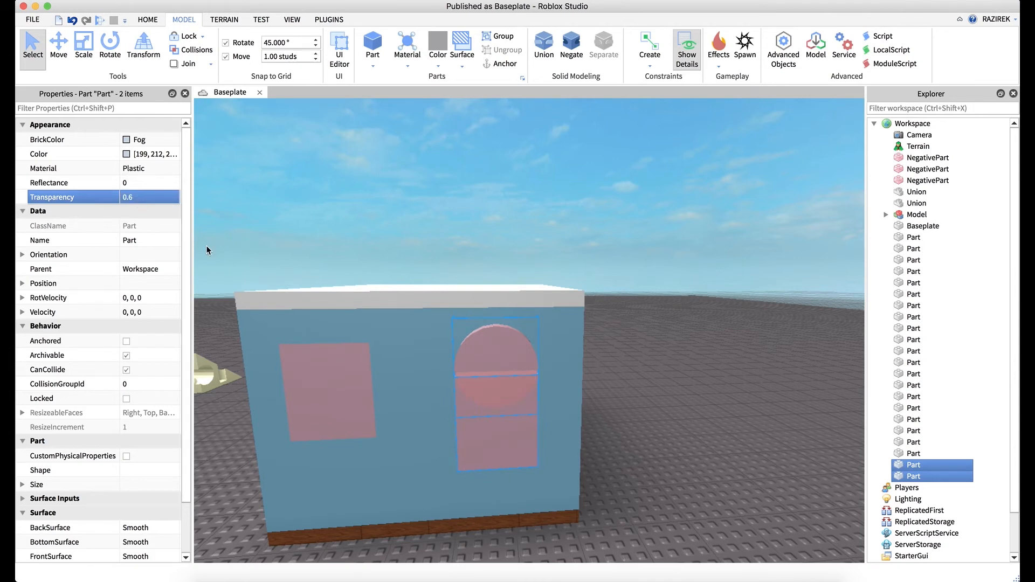
pyautogui.click(731, 257)
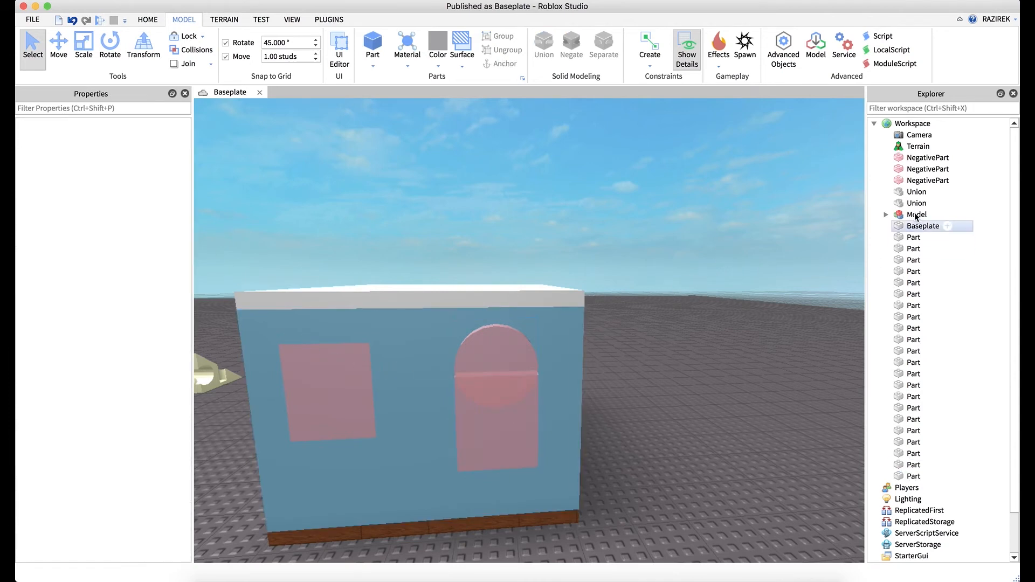
# Union the front wall with the negated window and doorway shapes to cut the openings
pyautogui.click(410, 353)
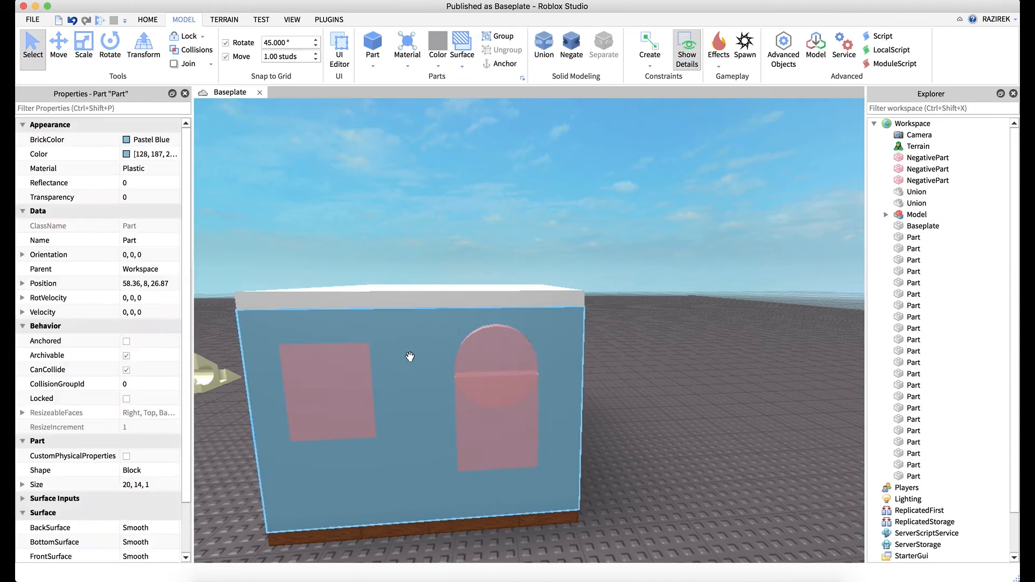
pyautogui.keyDown('super'); pyautogui.click(918, 181); pyautogui.keyUp('super')
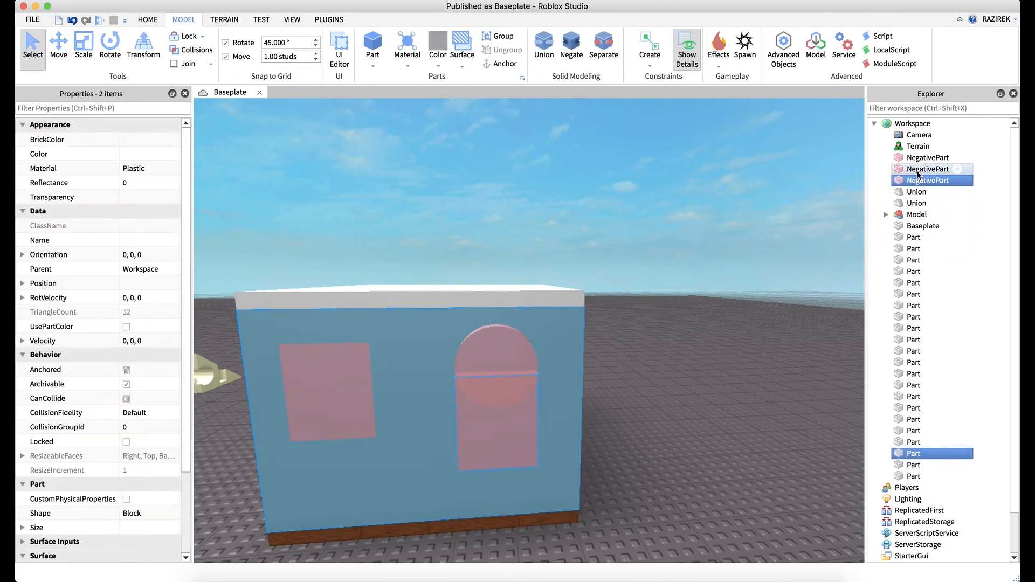
pyautogui.click(543, 48)
pyautogui.click(614, 219)
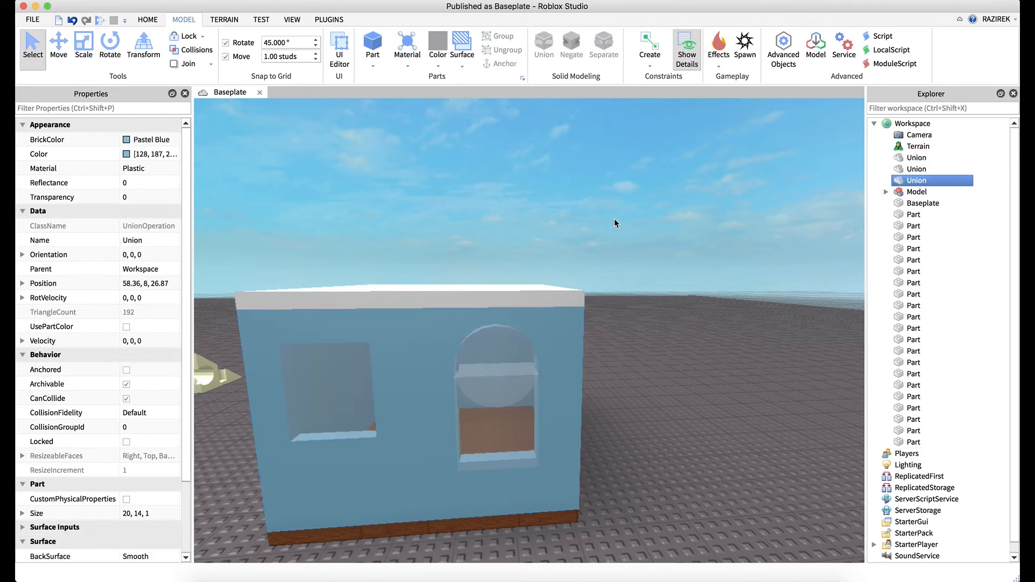
# Union the Fog-coloured doorway block and cylinder into one glass piece and examine it around the arched opening
pyautogui.scroll(10, 615, 221)
pyautogui.click(406, 365)
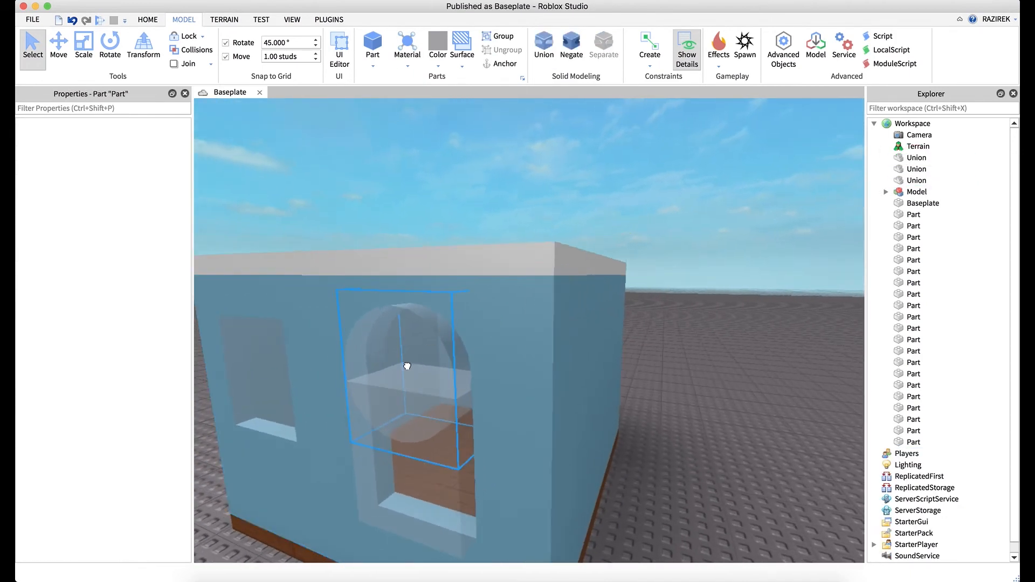
pyautogui.keyDown('super'); pyautogui.click(426, 487); pyautogui.keyUp('super')
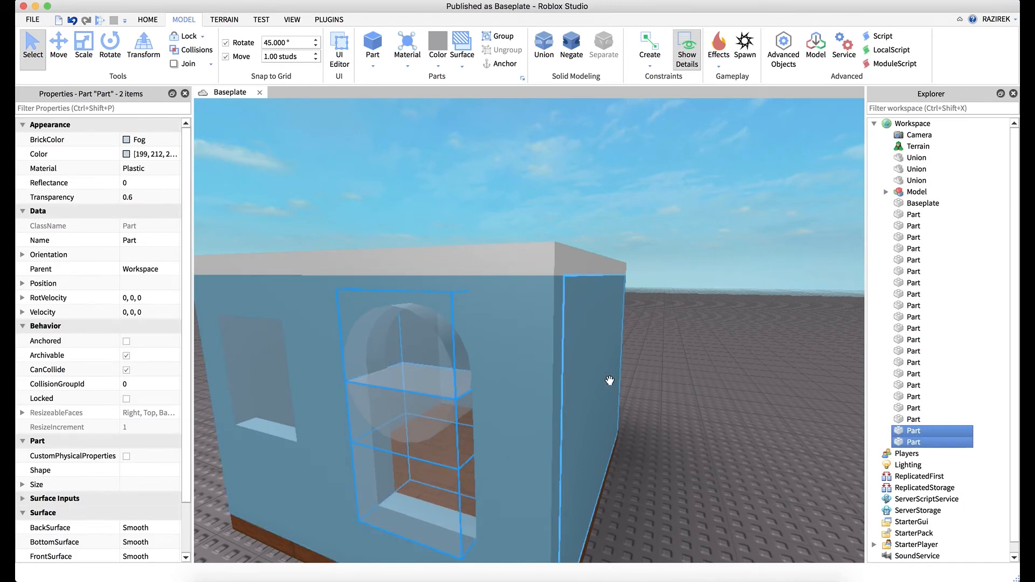
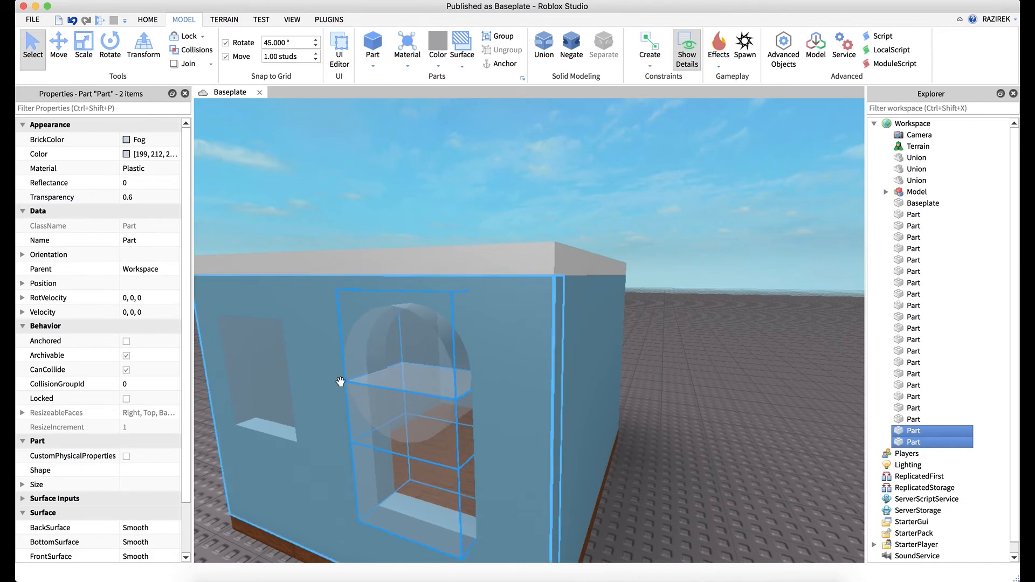
pyautogui.click(545, 55)
pyautogui.press('a')
pyautogui.moveTo(497, 285); pyautogui.dragTo(497, 285, button='right')
pyautogui.press('d')
pyautogui.press('w')
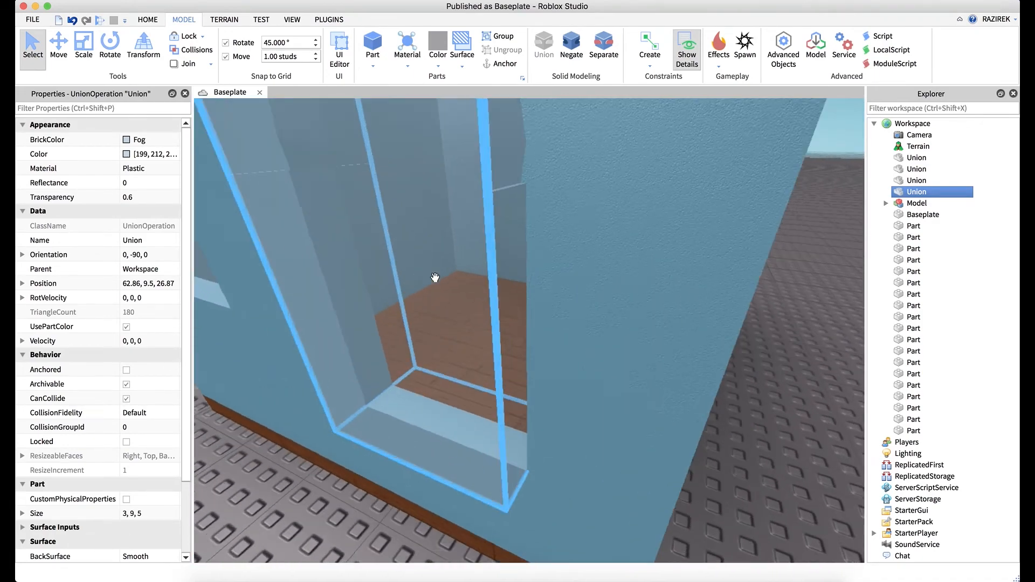
pyautogui.press('a')
pyautogui.moveTo(434, 277); pyautogui.dragTo(442, 273, button='right')
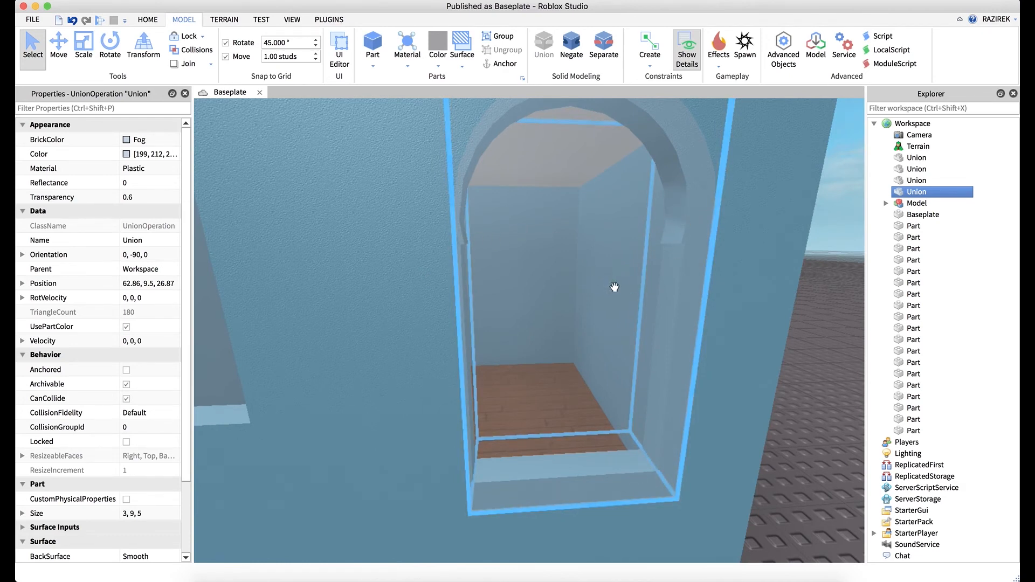
# Separate the doorway glass into its block and cylinder, and raise the block's top by one 0.5-stud snap increment
pyautogui.press('shift+super+u')
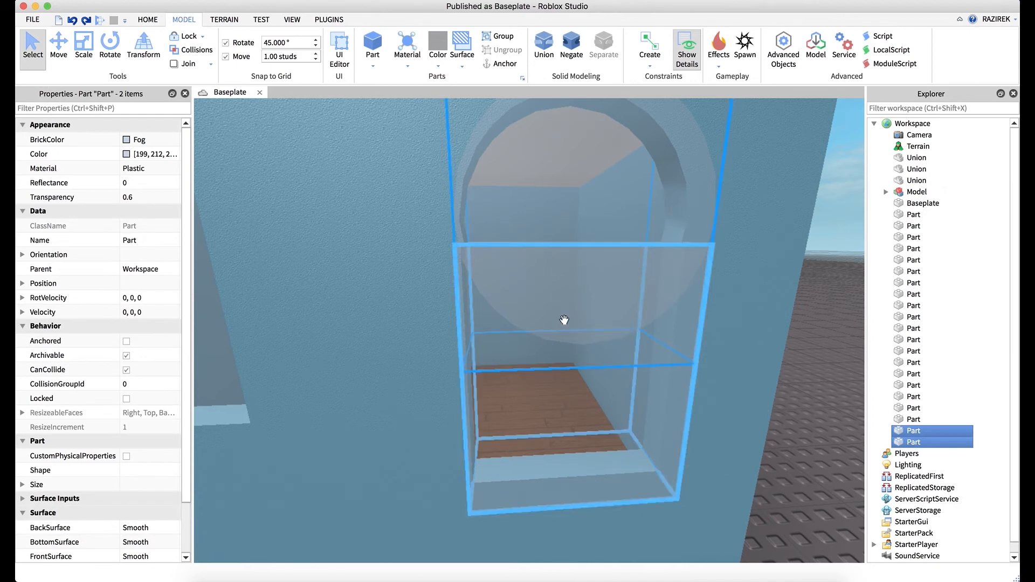
pyautogui.click(631, 324)
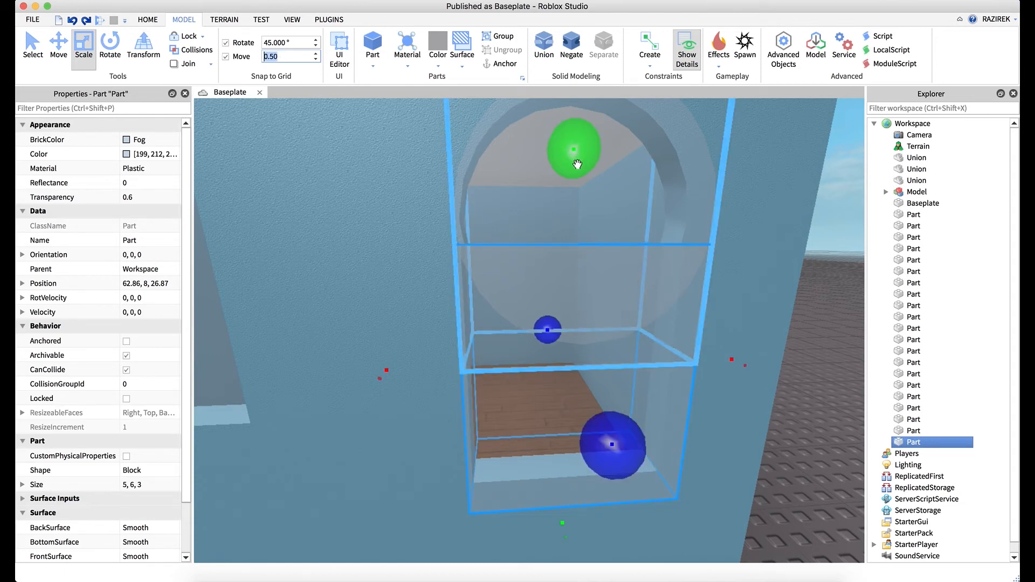
pyautogui.moveTo(577, 164); pyautogui.dragTo(582, 145)
pyautogui.click(843, 323)
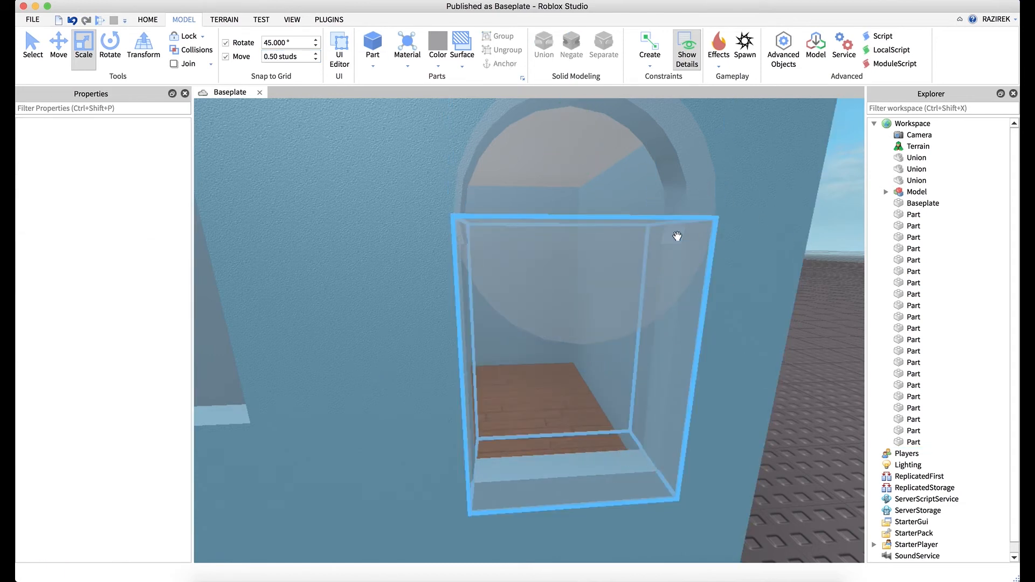
# Union the glass block and cylinder again, and undo back to before the openings were cut from the wall
pyautogui.click(523, 317)
pyautogui.keyDown('shift'); pyautogui.click(492, 167); pyautogui.keyUp('shift')
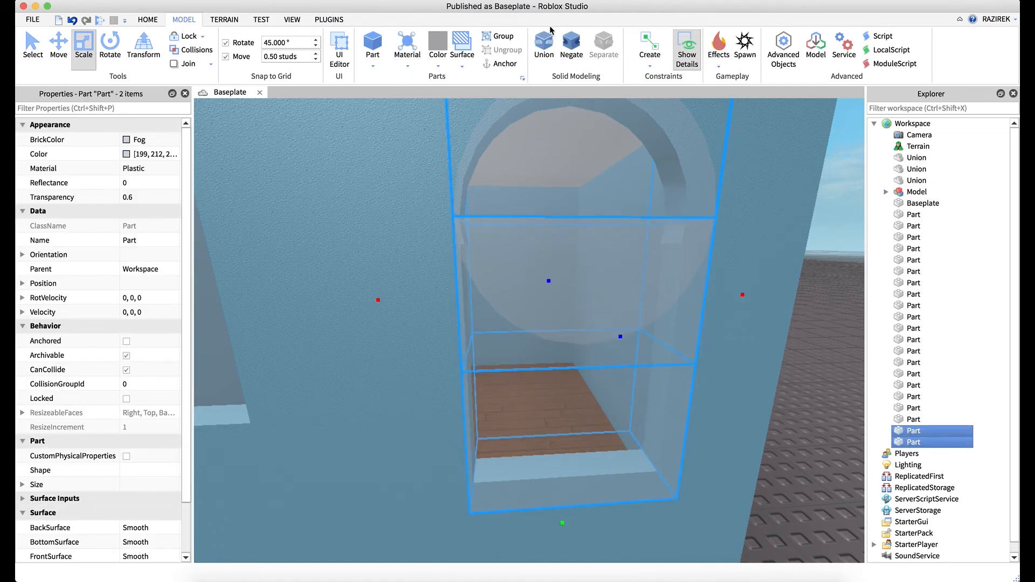
pyautogui.click(545, 43)
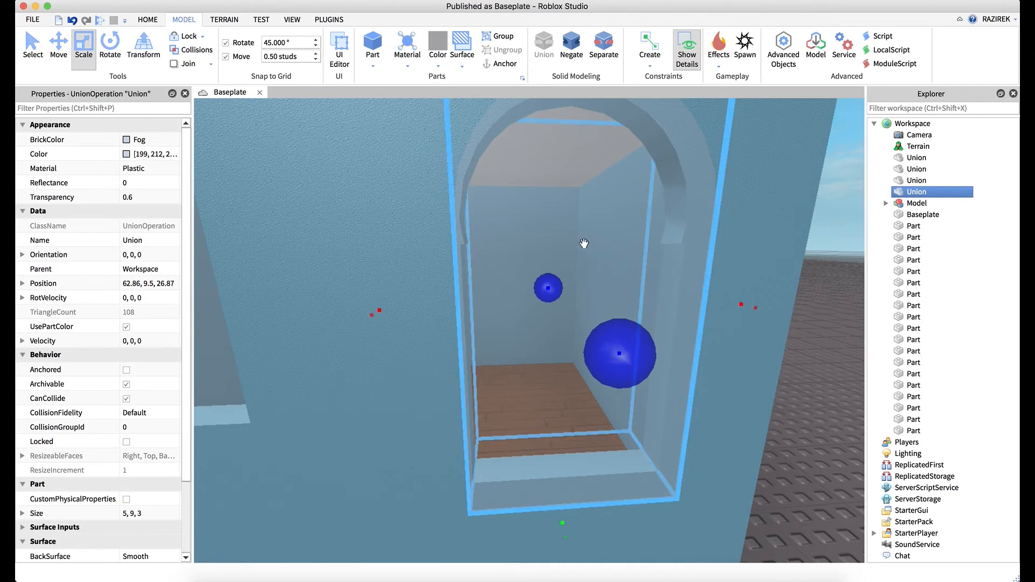
pyautogui.press('super+z')
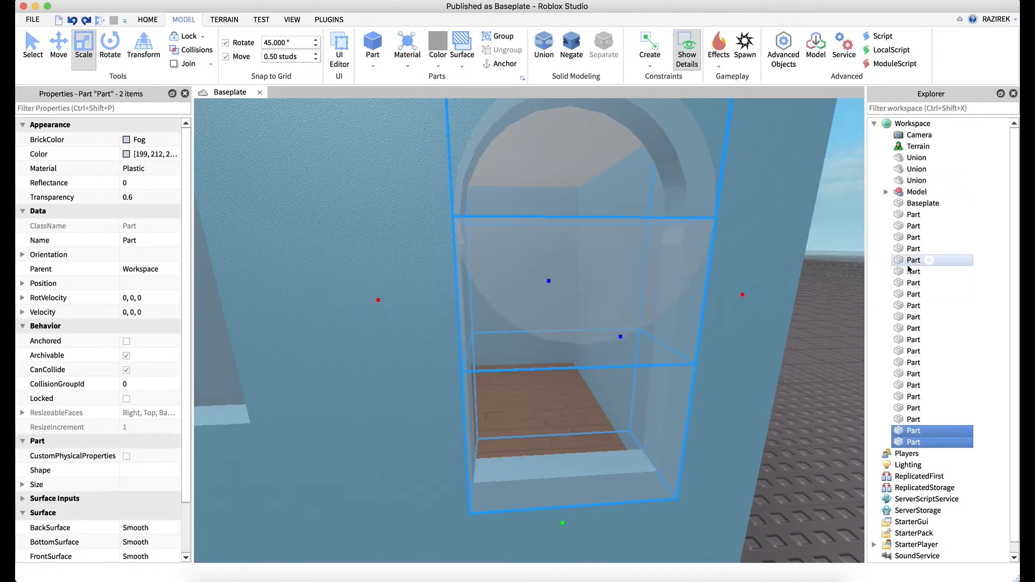
pyautogui.press('super+z')
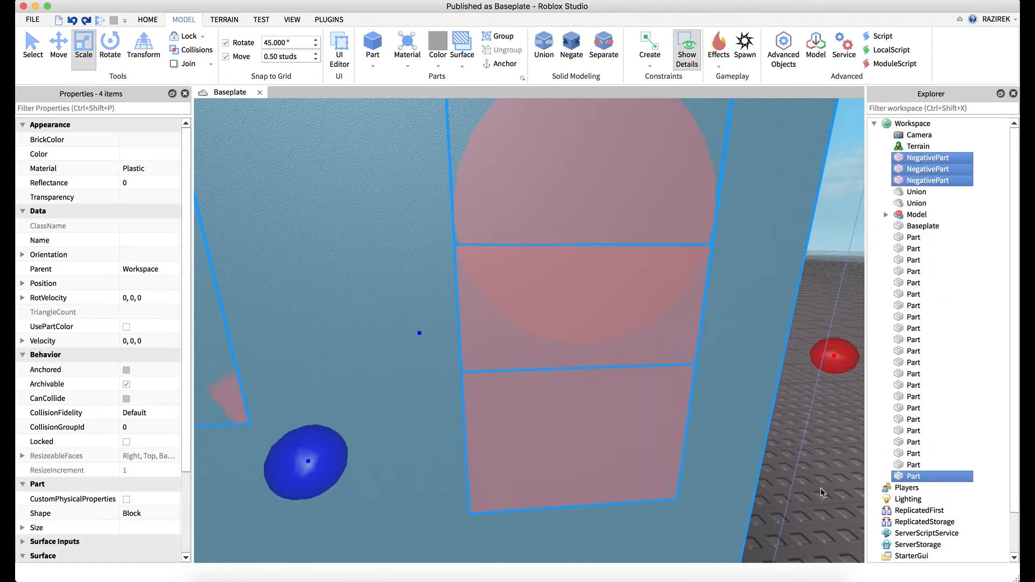
# Try to stretch the negated doorway block upward, and undo the attempt
pyautogui.click(821, 488)
pyautogui.click(597, 296)
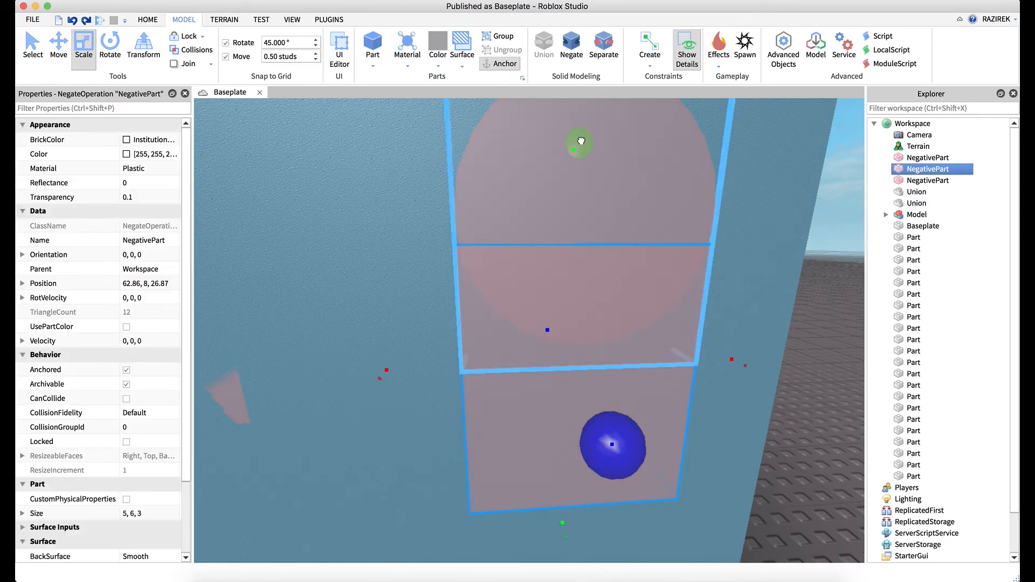
pyautogui.keyDown('shift'); pyautogui.moveTo(581, 141); pyautogui.dragTo(580, 121); pyautogui.keyUp('shift')
pyautogui.press('super+z')
pyautogui.press('super+z')
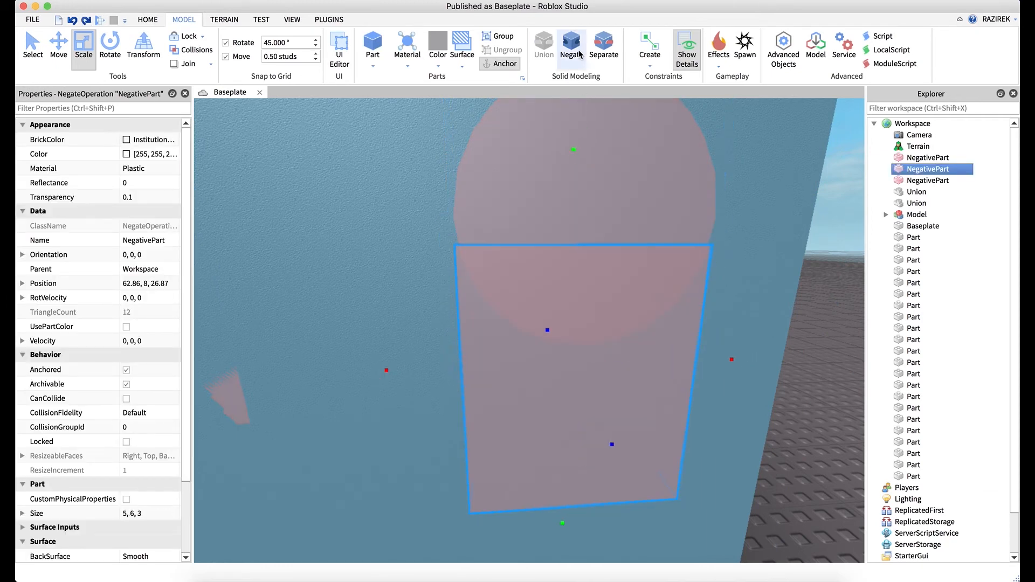
# Turn the negated doorway block back into a regular part, stretch it to 5 × 6.5 × 3, and negate it again
pyautogui.moveTo(576, 147); pyautogui.dragTo(578, 128)
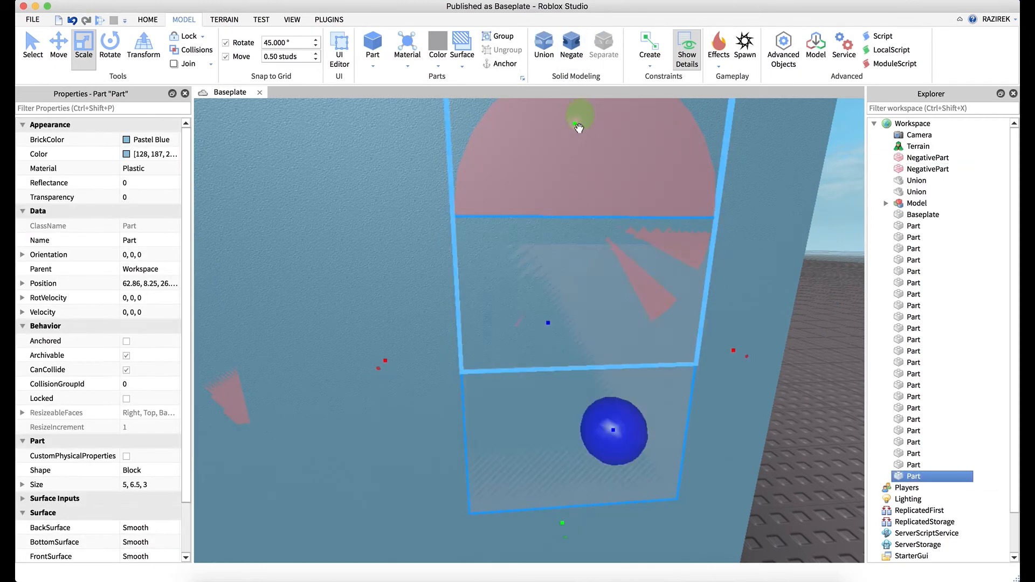
pyautogui.click(573, 47)
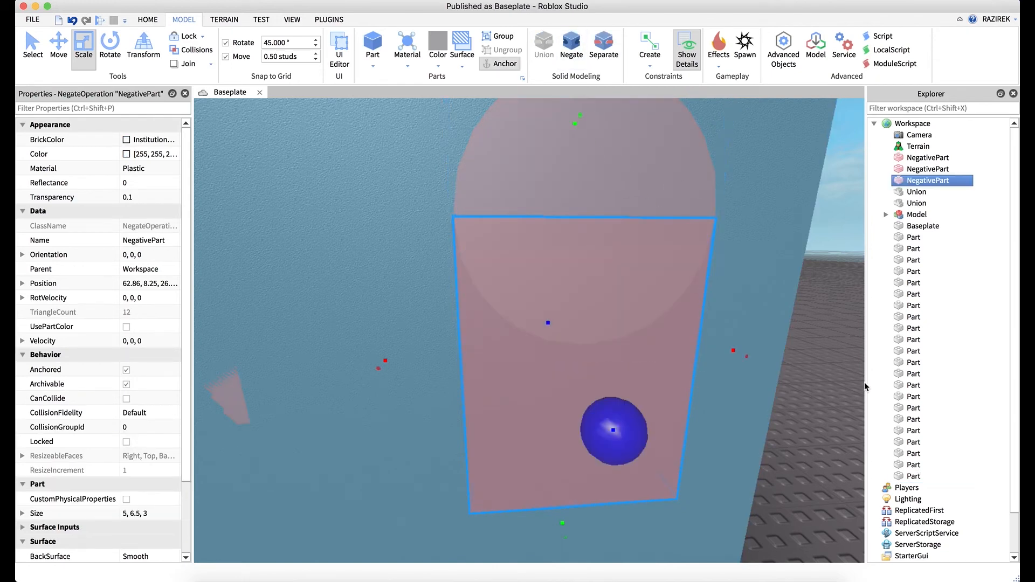
# Stretch the Fog glass block in the doorway upward to 5 × 6.5 × 3
pyautogui.click(911, 477)
pyautogui.click(911, 465)
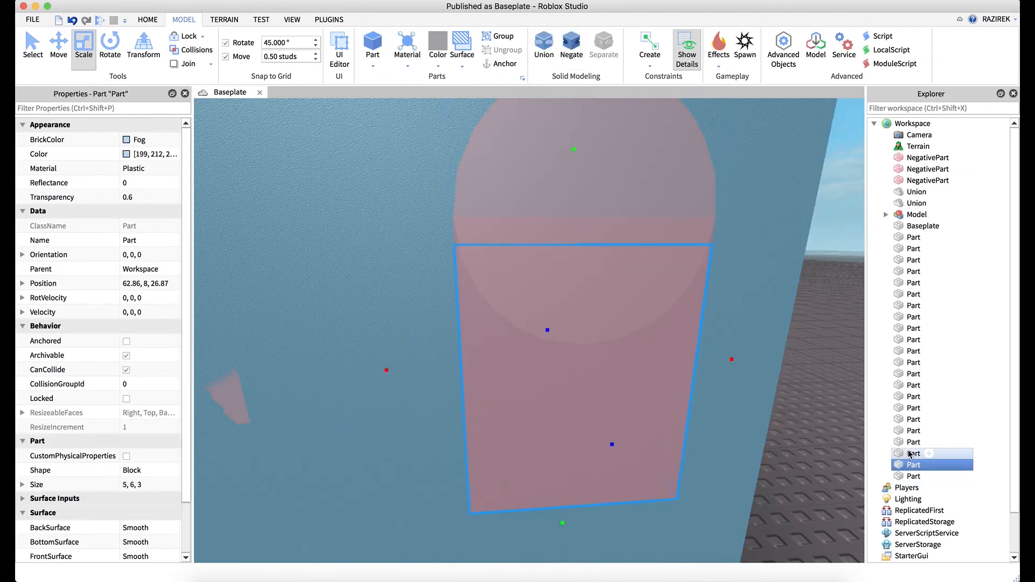
pyautogui.moveTo(577, 152); pyautogui.dragTo(578, 115)
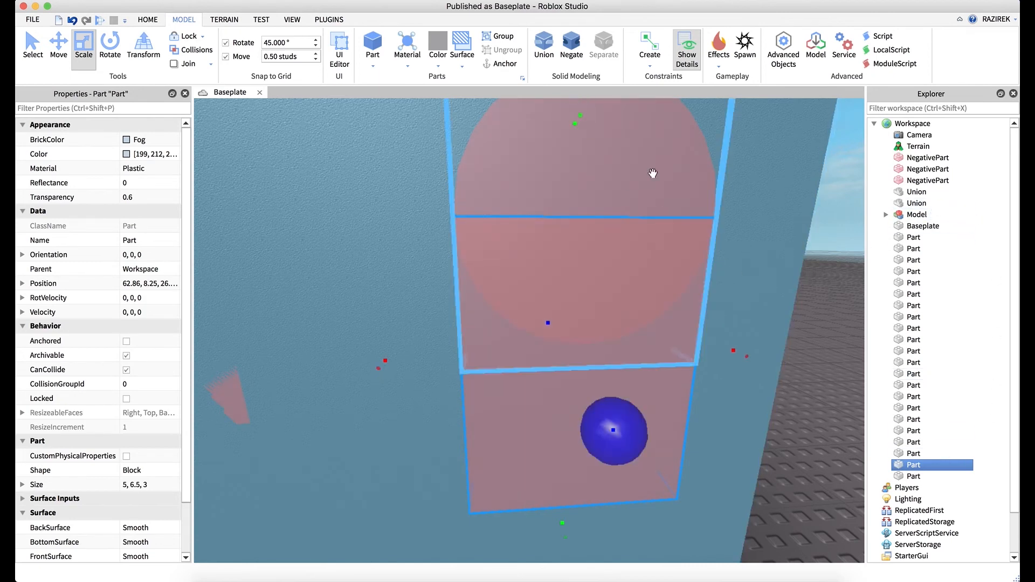
# Cut the window and arched doorway openings by unioning the front wall with the three negated parts
pyautogui.click(914, 476)
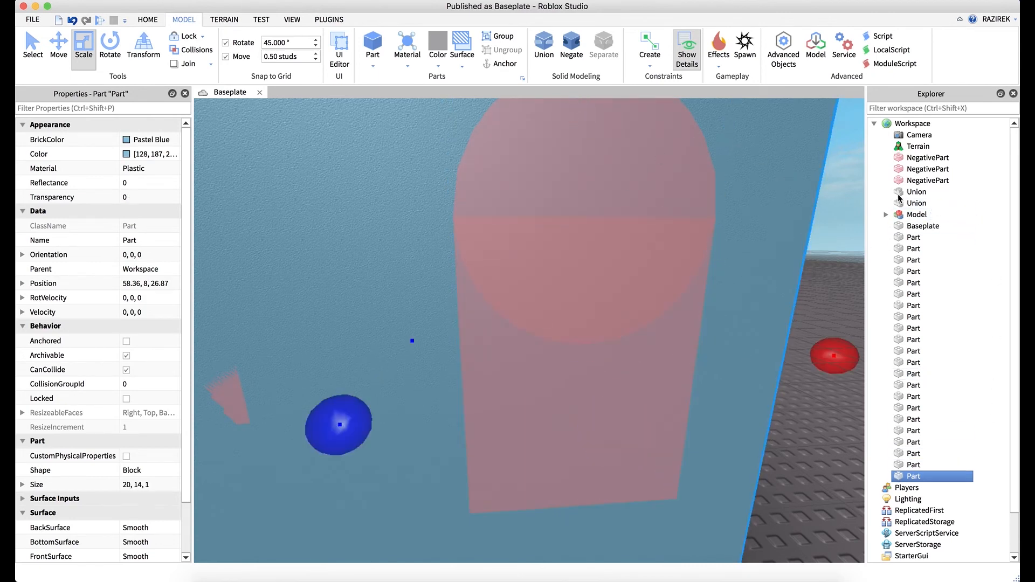
pyautogui.keyDown('super'); pyautogui.click(921, 169); pyautogui.keyUp('super')
pyautogui.click(544, 46)
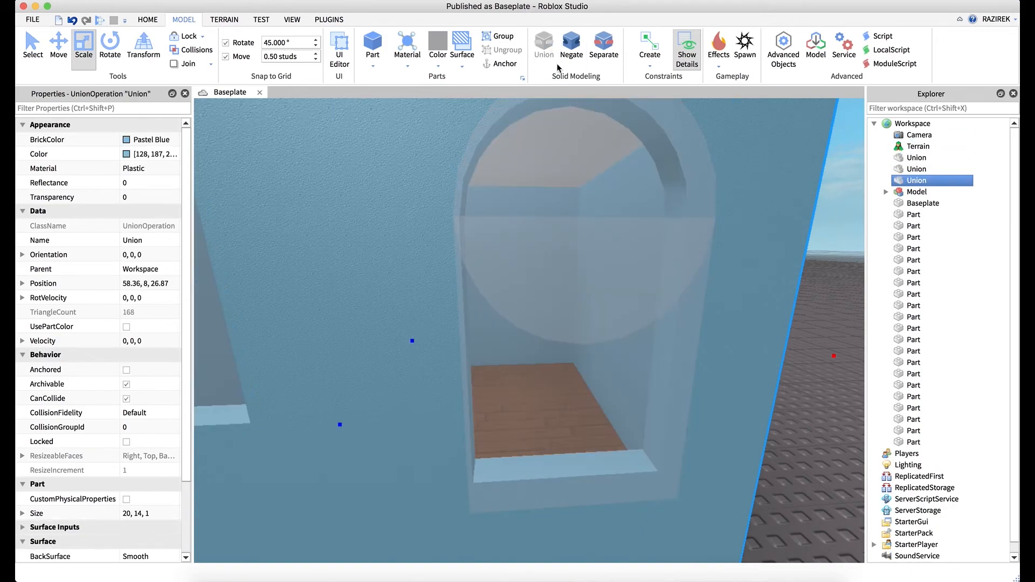
# Pull in the outer faces of the doorway's glass cylinder and block, making the block 2 studs thick
pyautogui.click(609, 311)
pyautogui.keyDown('super'); pyautogui.click(604, 177); pyautogui.keyUp('super')
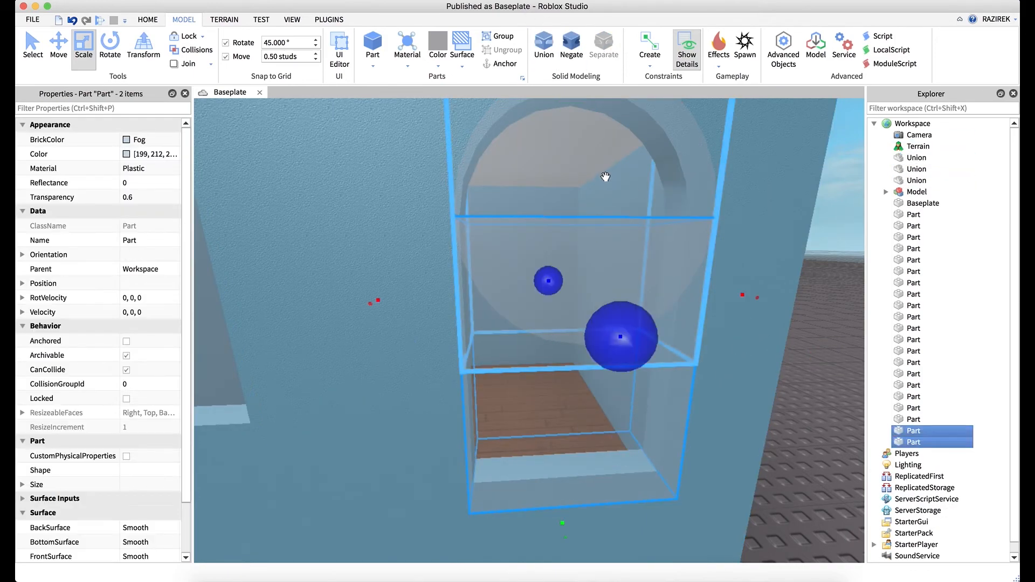
pyautogui.moveTo(610, 220); pyautogui.dragTo(618, 227, button='right')
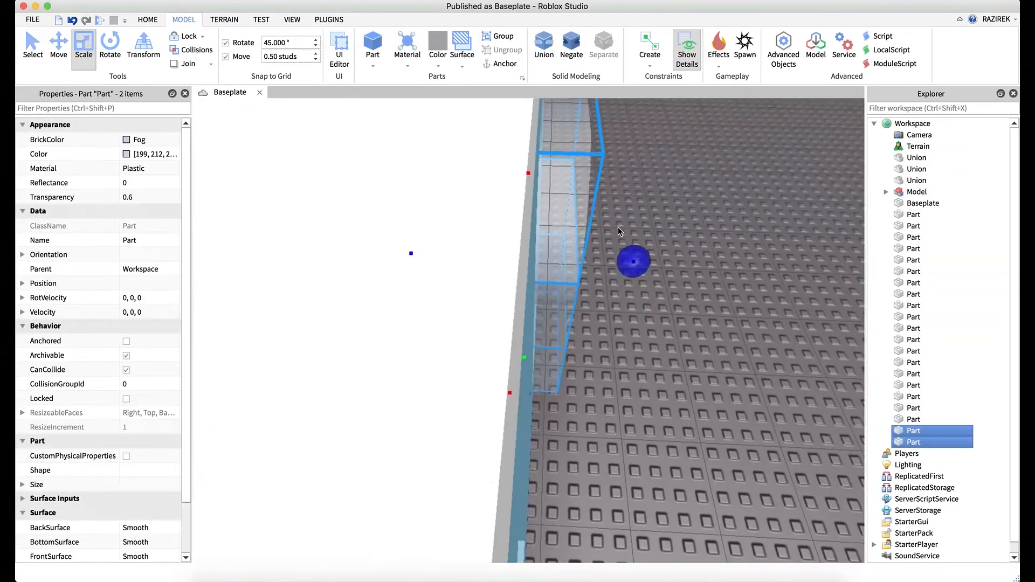
pyautogui.click(656, 349)
pyautogui.click(577, 184)
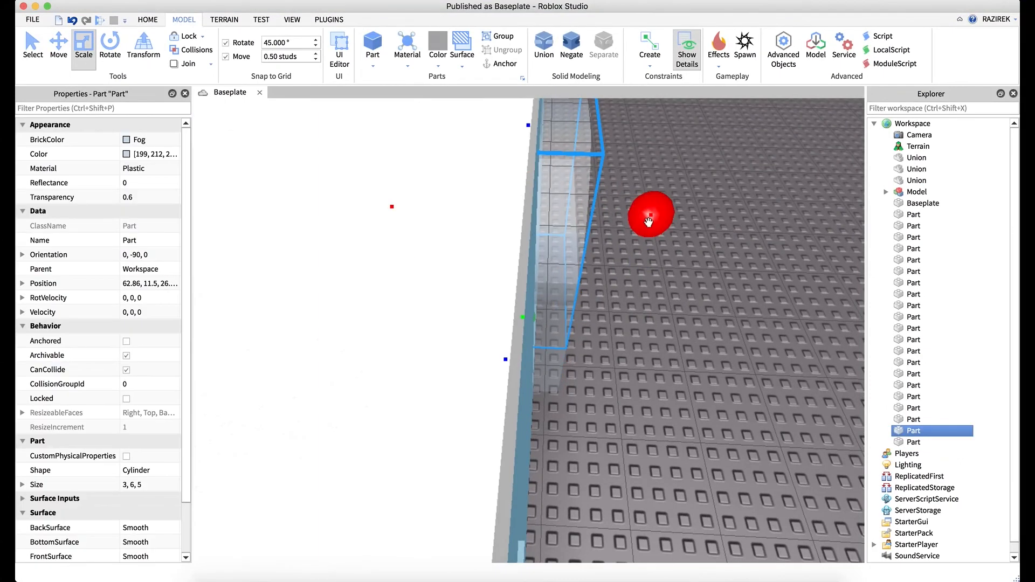
pyautogui.moveTo(651, 214); pyautogui.dragTo(619, 219)
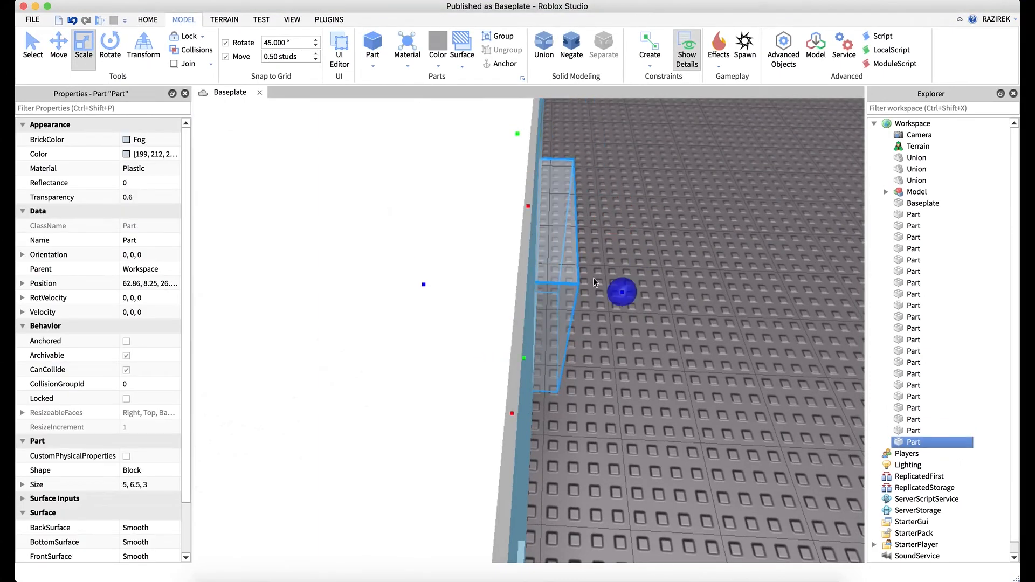
pyautogui.moveTo(623, 291); pyautogui.dragTo(590, 295)
# Pull in the inner faces of the doorway's glass block and cylinder to make both 1 stud thick
pyautogui.press('a')
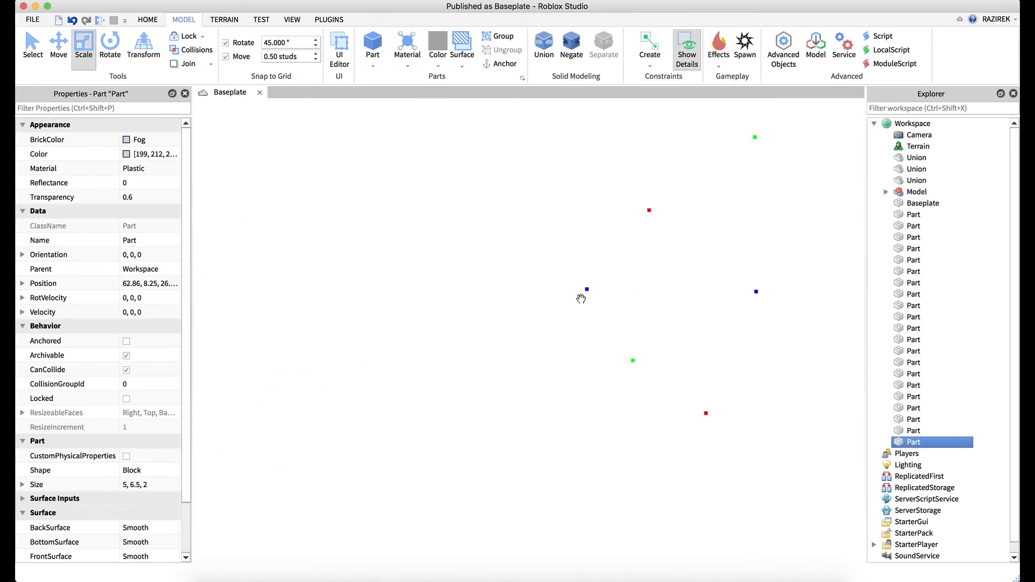
pyautogui.moveTo(580, 300); pyautogui.dragTo(582, 300, button='right')
pyautogui.moveTo(537, 232)
pyautogui.mouseDown()
pyautogui.moveTo(575, 219)
pyautogui.moveTo(536, 228)
pyautogui.moveTo(550, 227)
pyautogui.mouseUp()
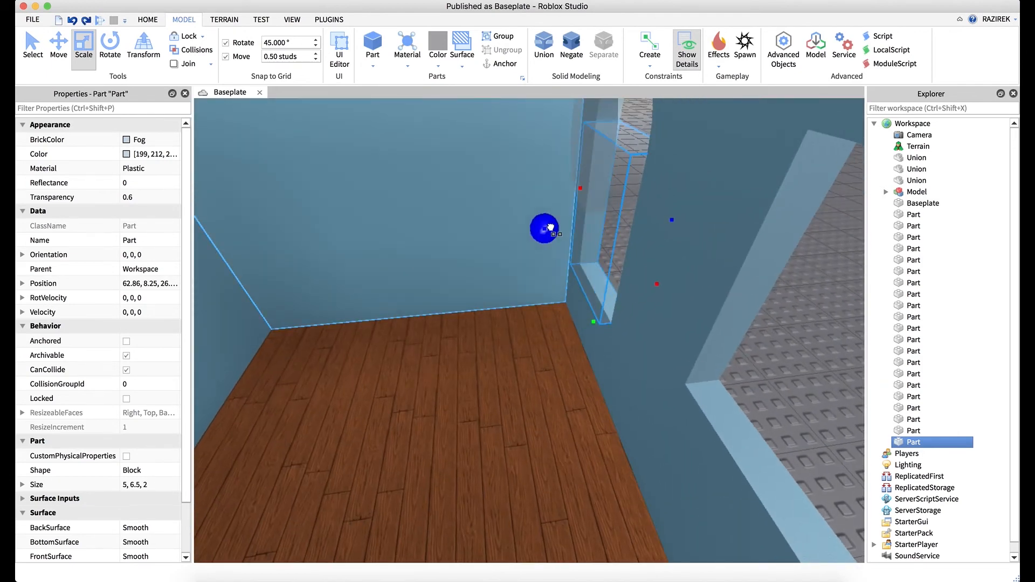
pyautogui.click(579, 162)
pyautogui.moveTo(529, 143); pyautogui.dragTo(545, 141)
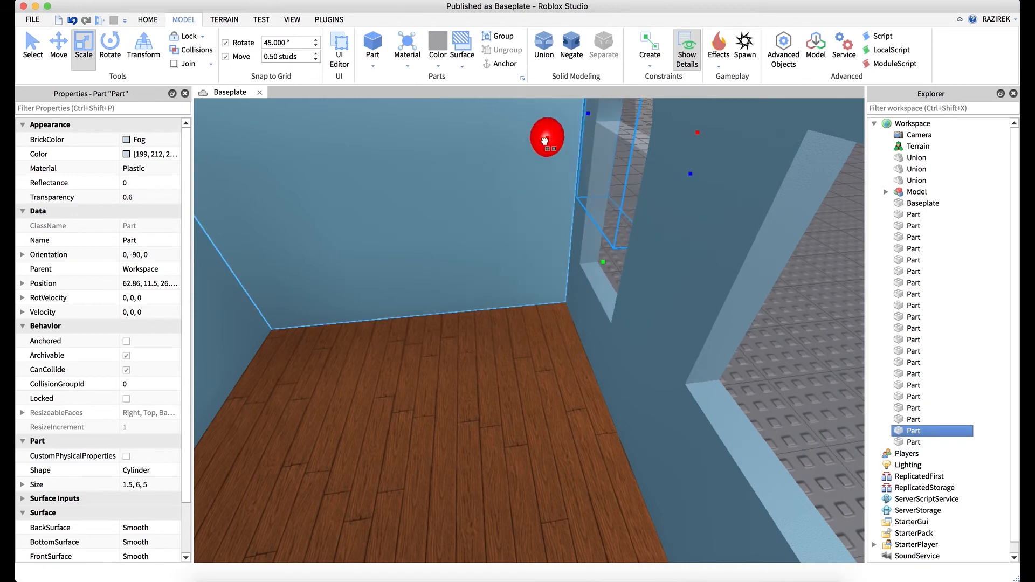
# Union the thinned glass block and cylinder into a single arched pane
pyautogui.moveTo(619, 211); pyautogui.dragTo(617, 210, button='right')
pyautogui.keyDown('shift'); pyautogui.click(611, 252); pyautogui.keyUp('shift')
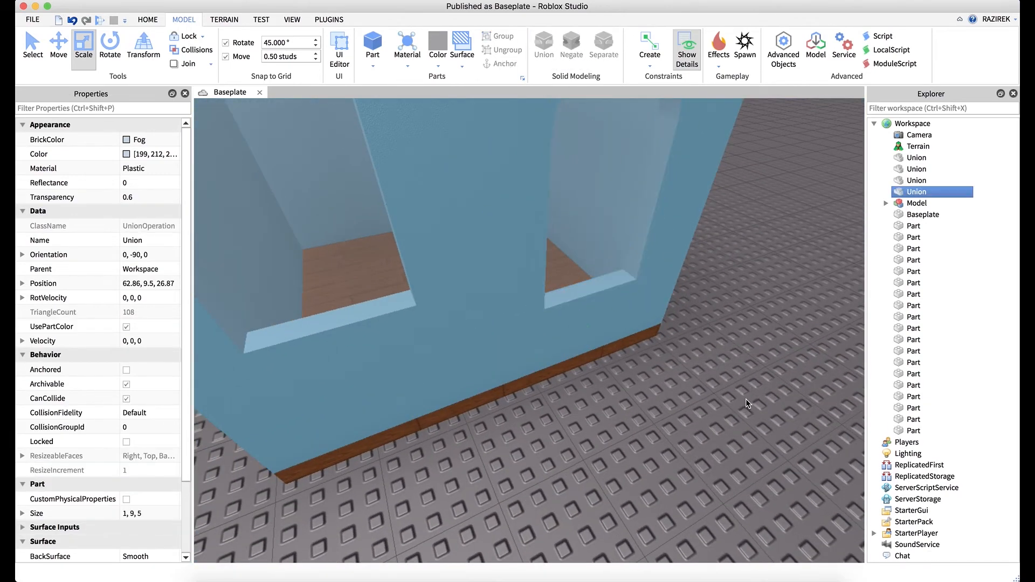
pyautogui.click(728, 384)
# Duplicate the white roof slab and move the copy down 4 studs into the house
pyautogui.moveTo(728, 383); pyautogui.dragTo(728, 383, button='right')
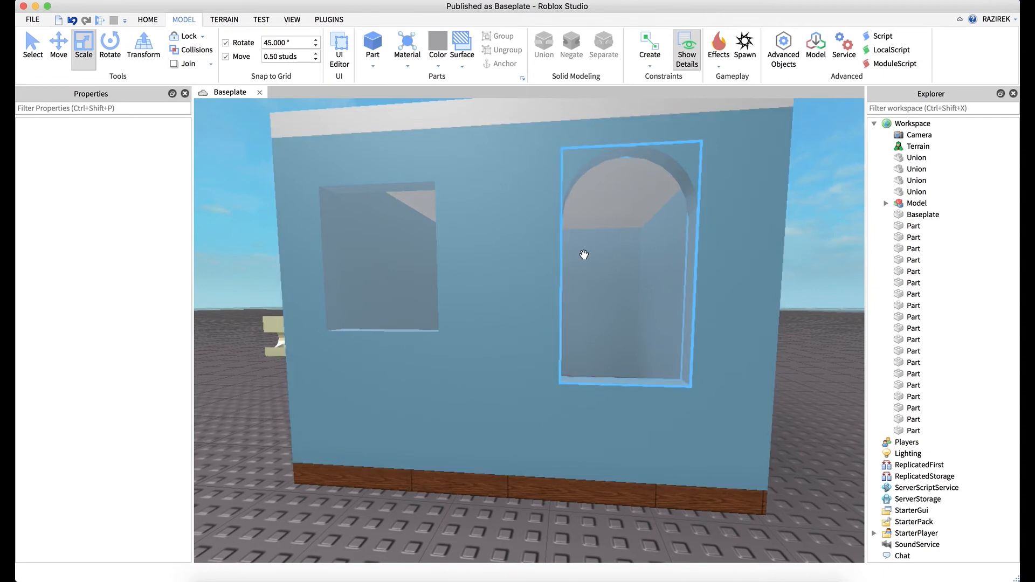
pyautogui.press('e')
pyautogui.moveTo(470, 218); pyautogui.dragTo(469, 217, button='right')
pyautogui.press('s')
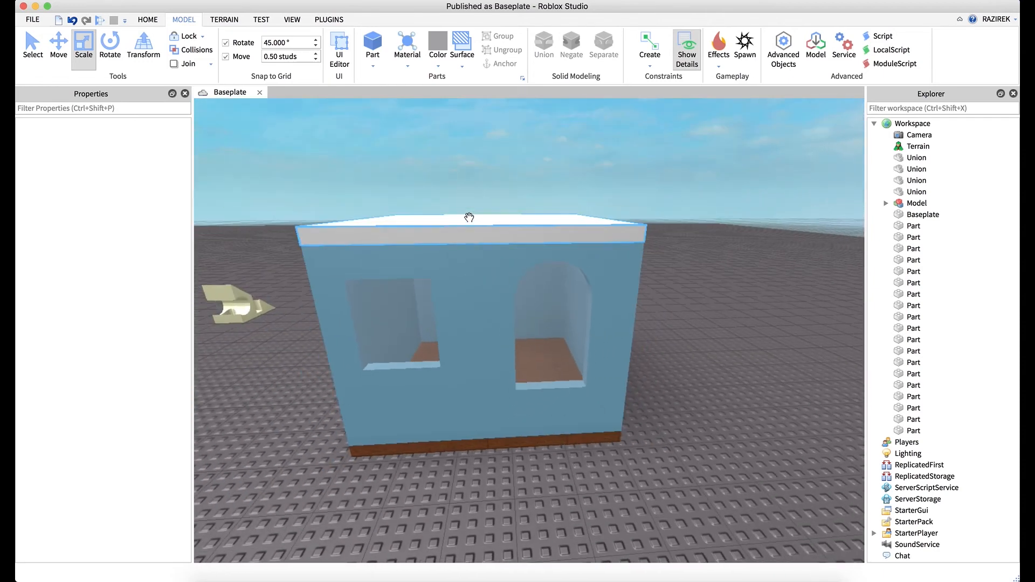
pyautogui.click(474, 228)
pyautogui.press('super+d')
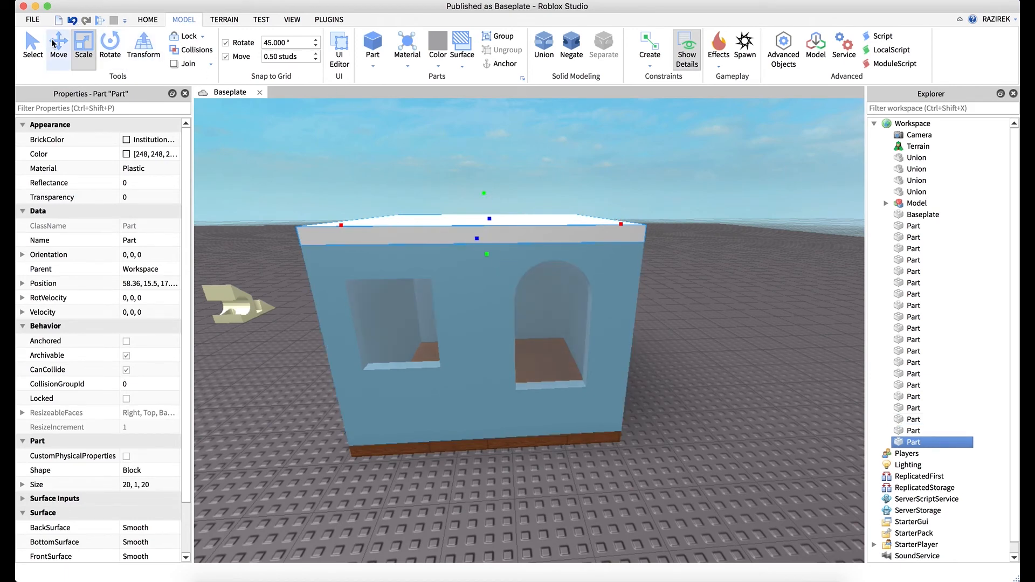
pyautogui.moveTo(482, 158); pyautogui.dragTo(483, 208)
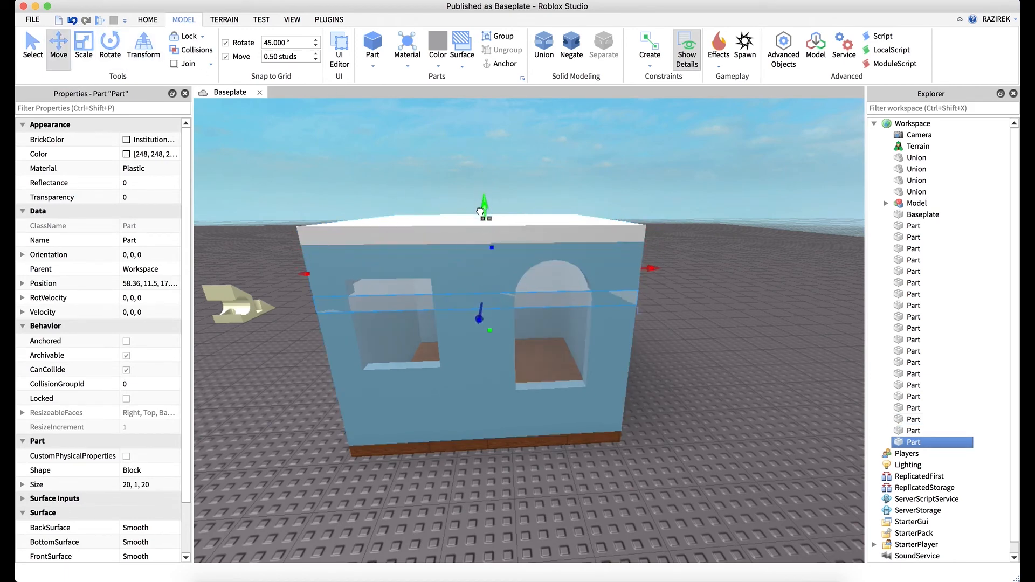
# Reduce the duplicated white slab's thickness to 0.5 studs
pyautogui.click(80, 41)
pyautogui.moveTo(486, 237); pyautogui.dragTo(488, 257)
pyautogui.scroll(3, 542, 293)
pyautogui.scroll(4, 543, 293)
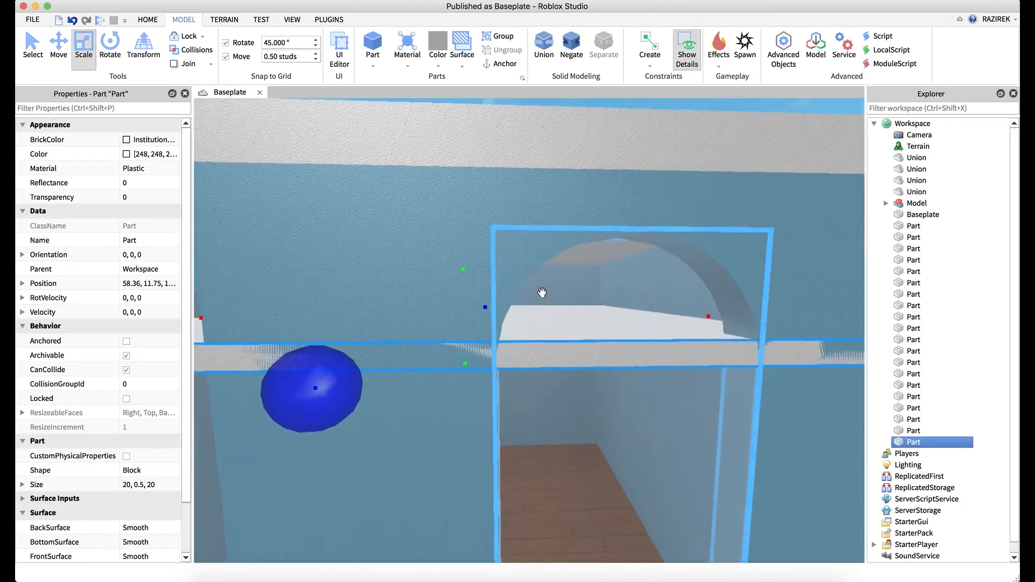
# Narrow the thin white slab from both sides to 5 studs so it spans only the arched opening
pyautogui.moveTo(543, 292); pyautogui.dragTo(542, 293, button='right')
pyautogui.scroll(-4, 543, 292)
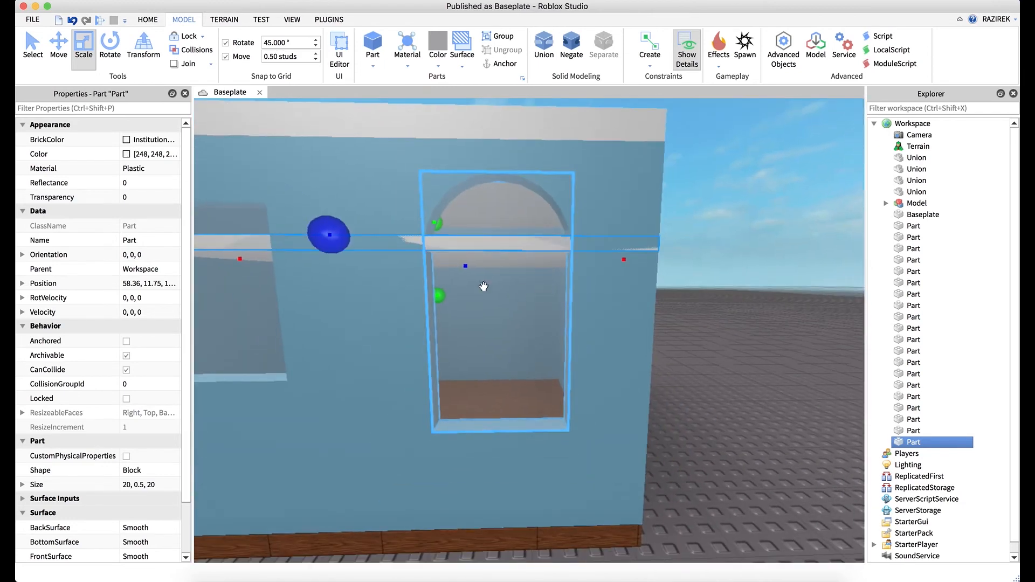
pyautogui.press('a')
pyautogui.press('s')
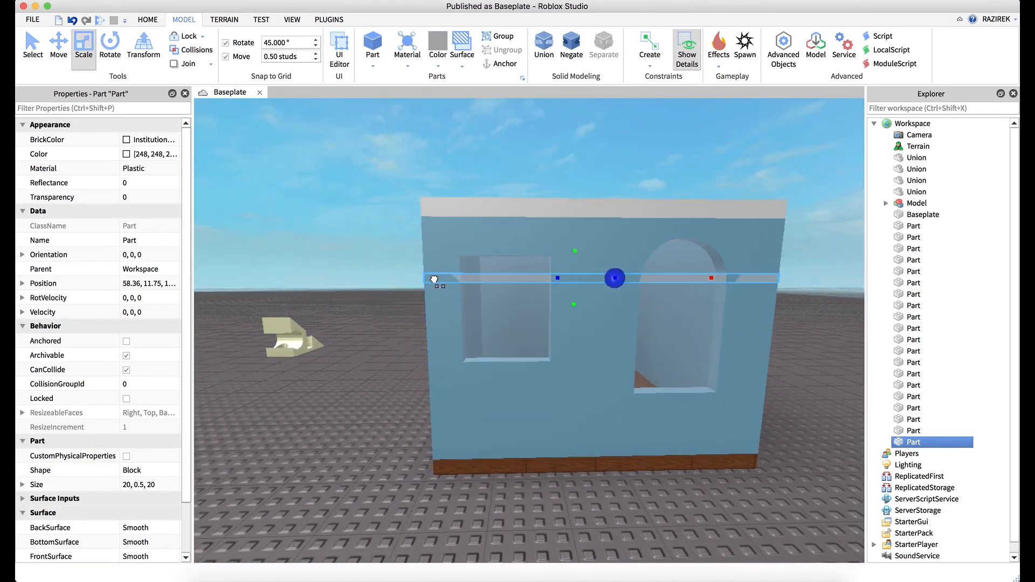
pyautogui.moveTo(435, 279); pyautogui.dragTo(580, 281)
pyautogui.moveTo(653, 309); pyautogui.dragTo(654, 309, button='right')
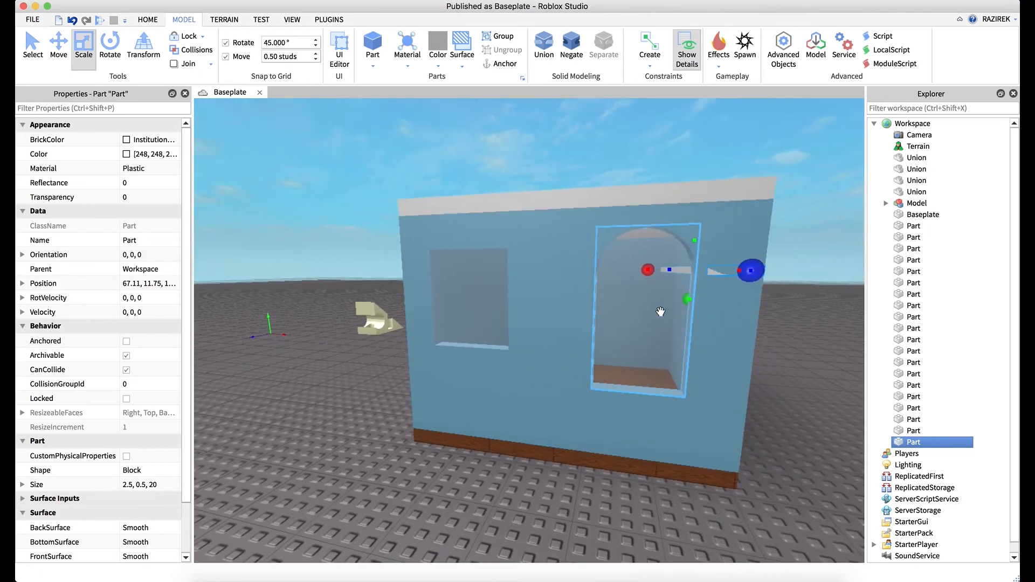
pyautogui.scroll(3, 653, 309)
pyautogui.press('e')
pyautogui.moveTo(653, 309); pyautogui.dragTo(561, 303)
pyautogui.moveTo(749, 303); pyautogui.dragTo(704, 303)
# Cut the white bar's depth down to 1 stud so it sits within the wall of the arched opening
pyautogui.press('d')
pyautogui.moveTo(751, 316); pyautogui.dragTo(751, 316, button='right')
pyautogui.press('s')
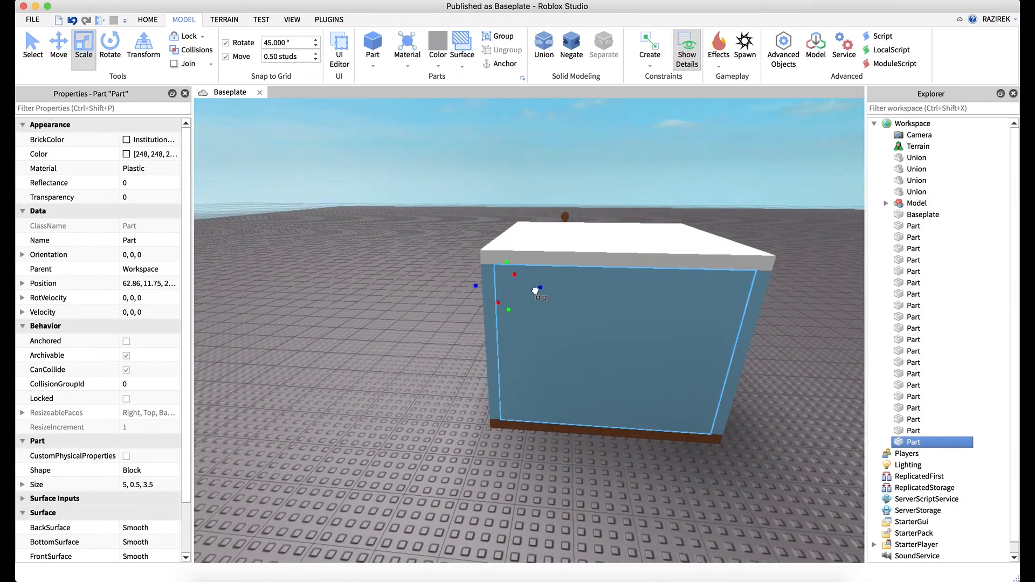
pyautogui.press('a')
pyautogui.moveTo(545, 301); pyautogui.dragTo(545, 300, button='right')
pyautogui.press('w')
pyautogui.press('s')
pyautogui.press('w')
pyautogui.press('d')
pyautogui.moveTo(479, 280); pyautogui.dragTo(462, 278)
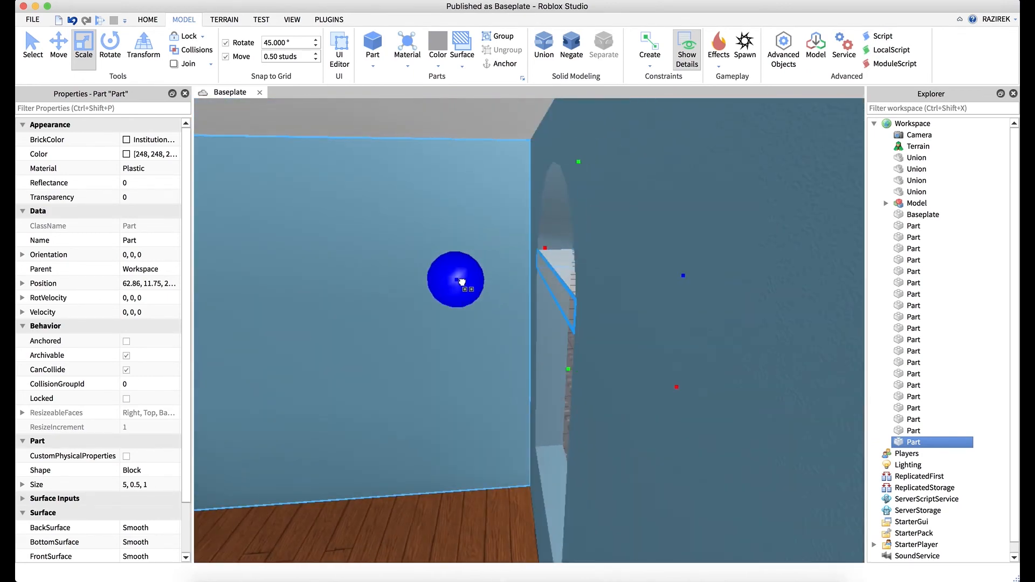
# Set the move snap to 0.25 studs and try to thin the crossbar's depth to 0.5 studs from both faces
pyautogui.moveTo(515, 304); pyautogui.dragTo(515, 303, button='right')
pyautogui.press('a')
pyautogui.press('d')
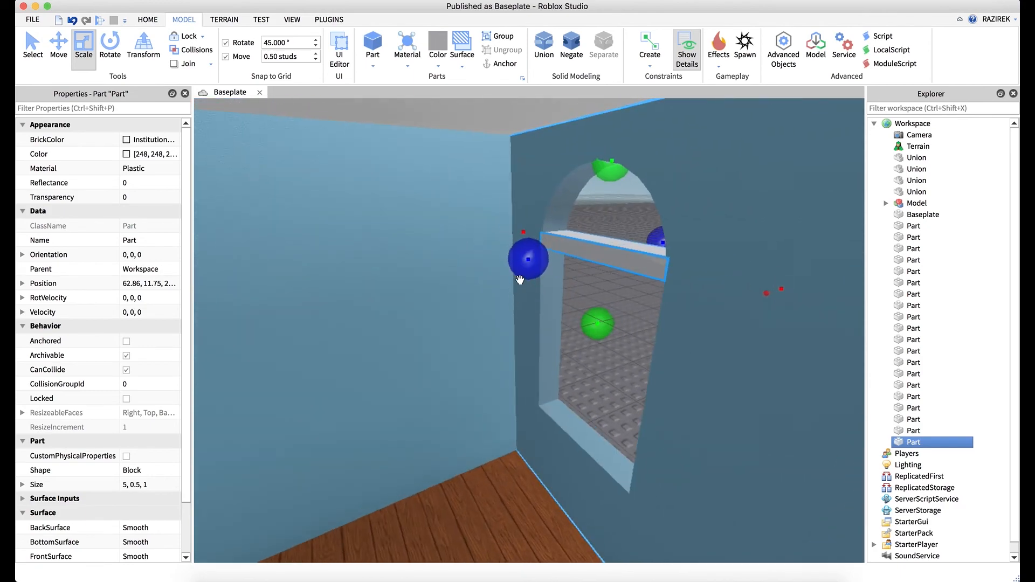
pyautogui.press('d')
pyautogui.moveTo(595, 302); pyautogui.dragTo(595, 302, button='right')
pyautogui.press('d')
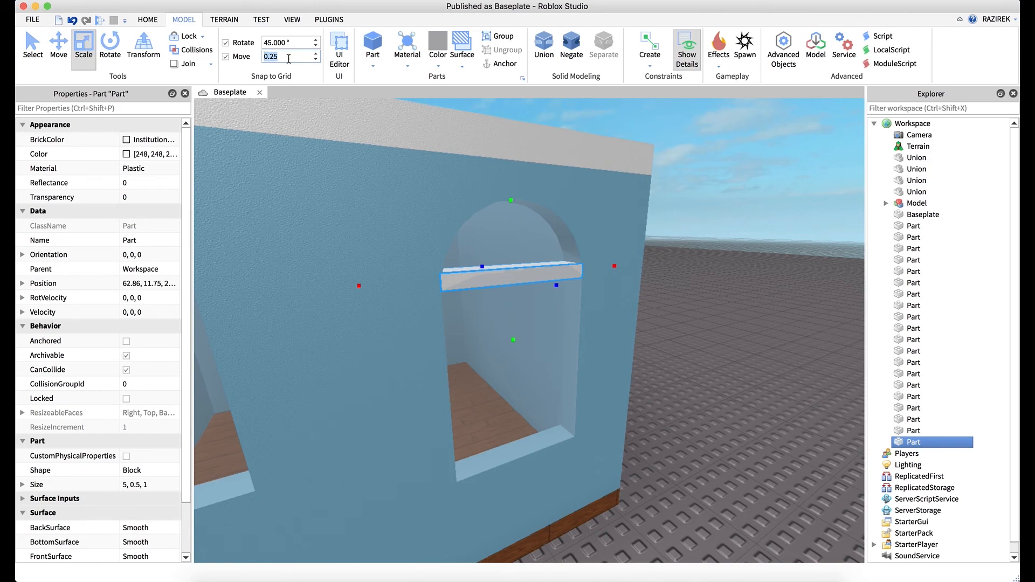
pyautogui.moveTo(557, 280); pyautogui.dragTo(552, 275)
pyautogui.press('w')
pyautogui.moveTo(546, 309); pyautogui.dragTo(545, 310, button='right')
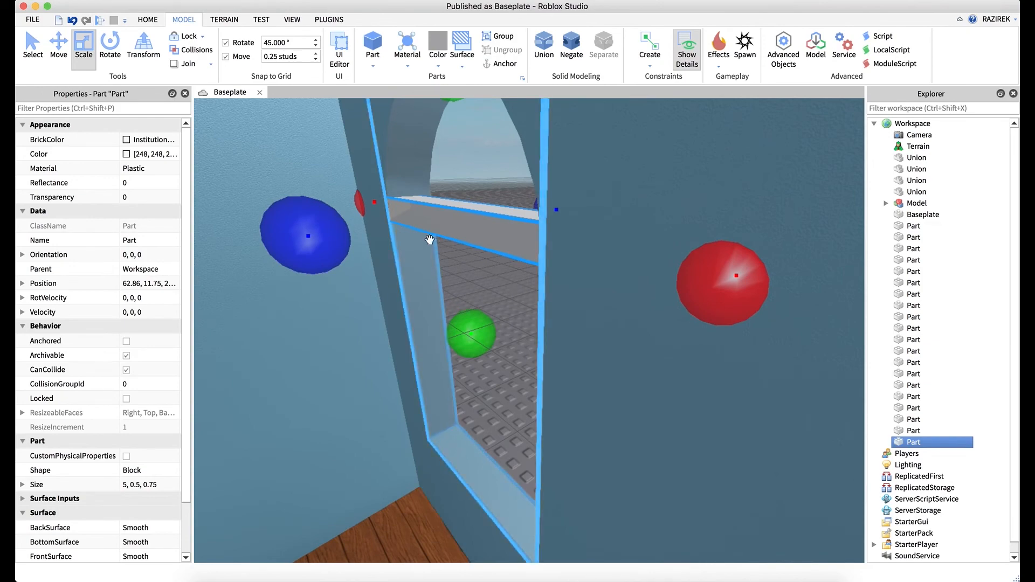
pyautogui.moveTo(332, 240); pyautogui.dragTo(350, 236)
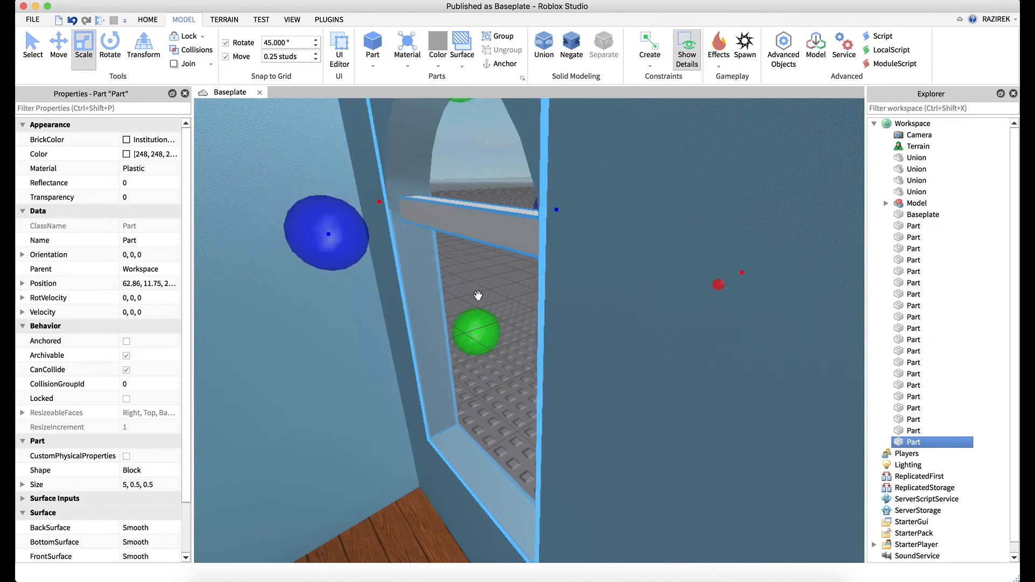
# Undo both depth reductions on the crossbar
pyautogui.rightClick(478, 295)
pyautogui.click(434, 204)
pyautogui.press('super+z')
pyautogui.press('super+z')
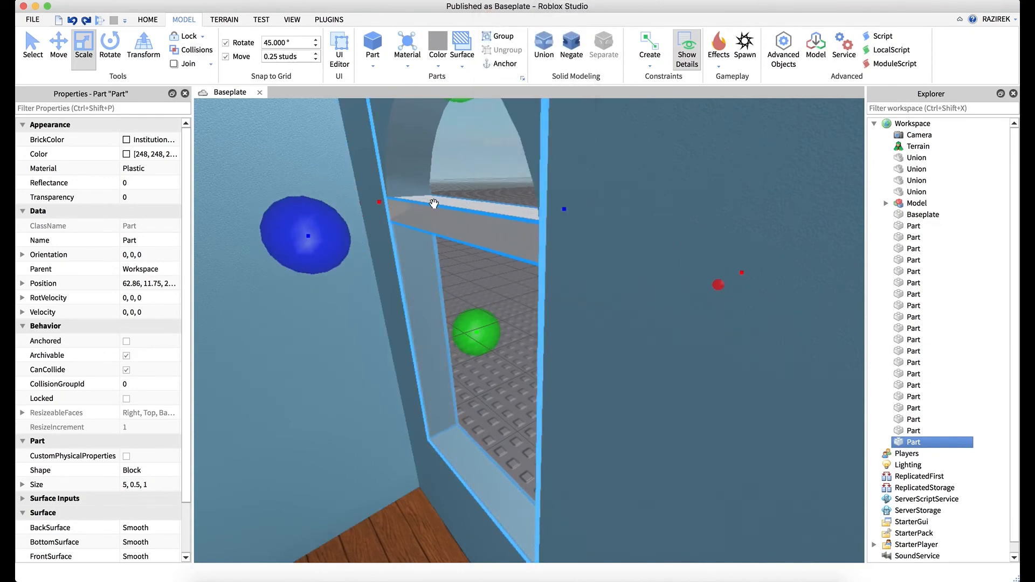
# Duplicate the white crossbar and rotate the copy 90 degrees to stand upright
pyautogui.moveTo(451, 208); pyautogui.dragTo(451, 208, button='right')
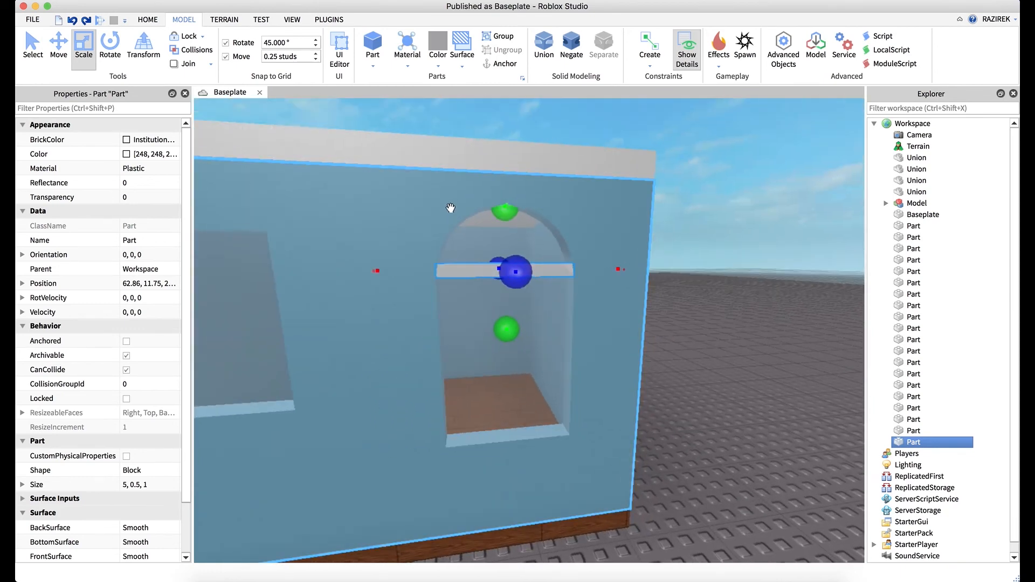
pyautogui.press('super+d')
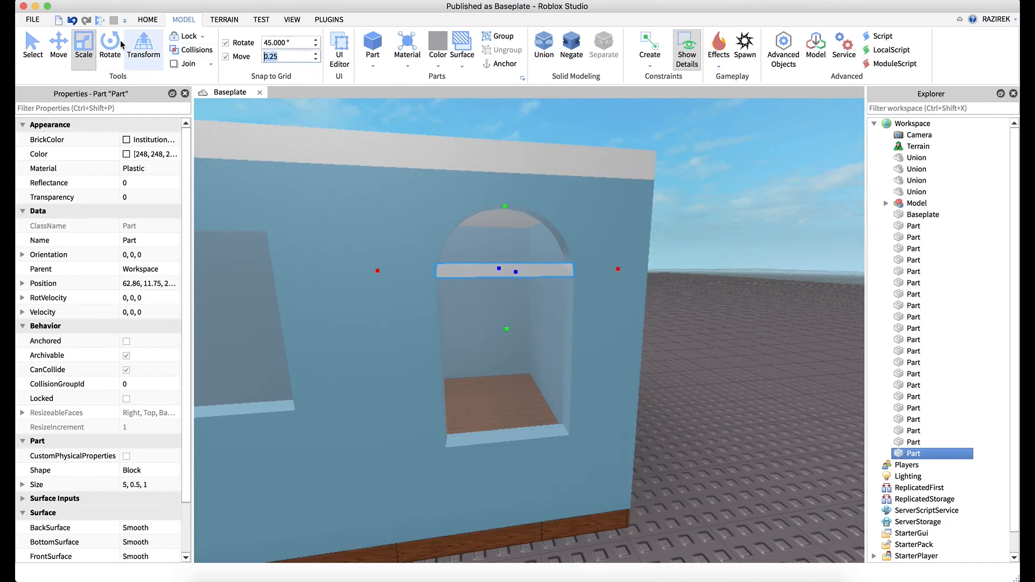
pyautogui.moveTo(509, 127); pyautogui.dragTo(624, 270)
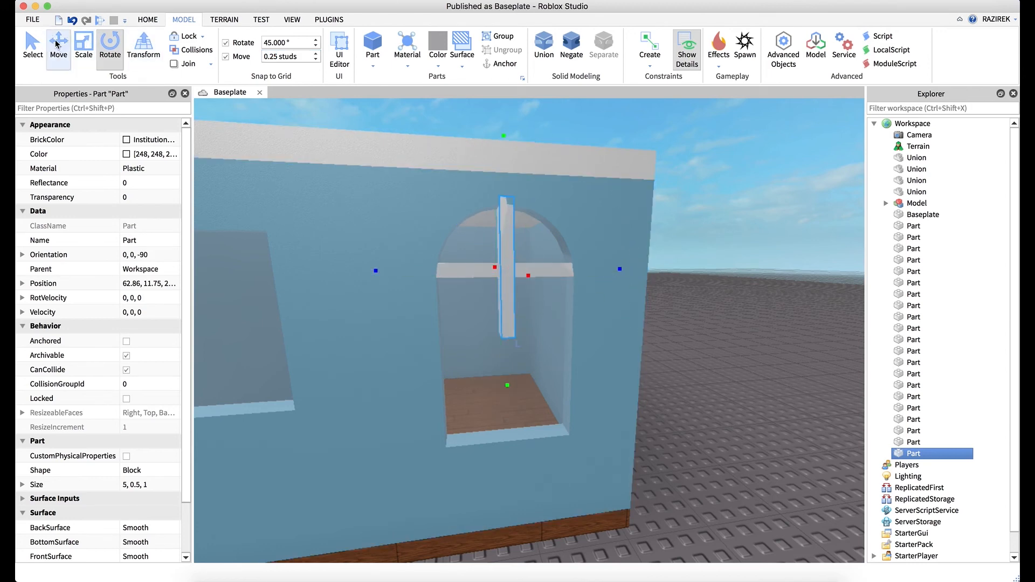
# Move the upright bar down 2.75 studs beneath the crossbar and extend its lower end to 6.5 studs long
pyautogui.write('.50')
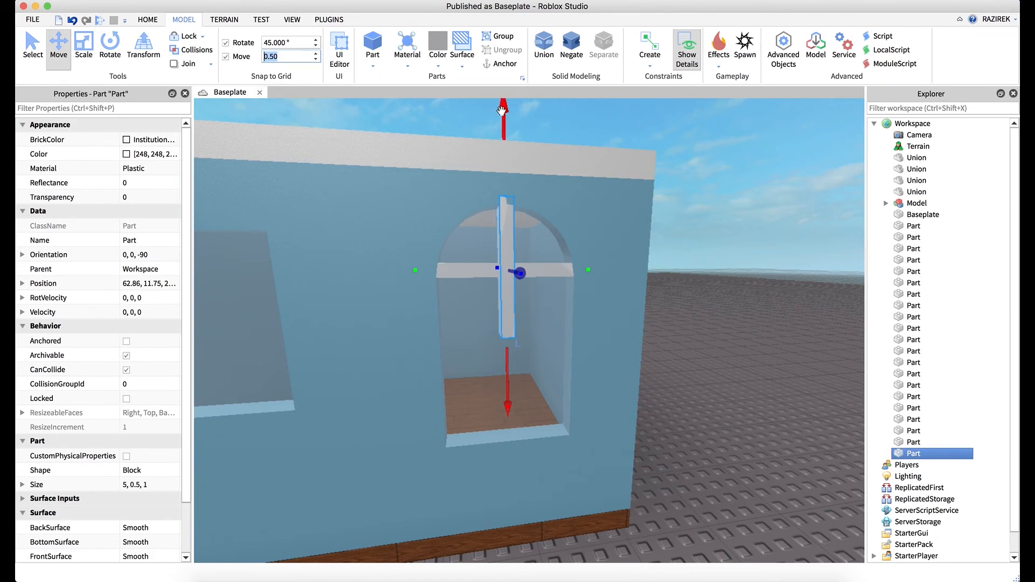
pyautogui.moveTo(501, 110); pyautogui.dragTo(507, 203)
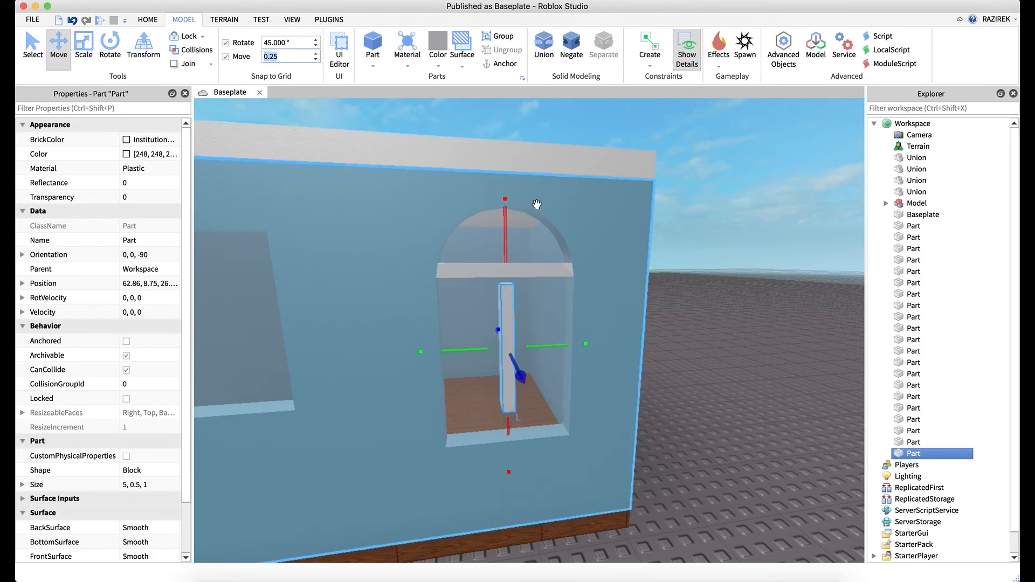
pyautogui.moveTo(504, 215); pyautogui.dragTo(505, 209)
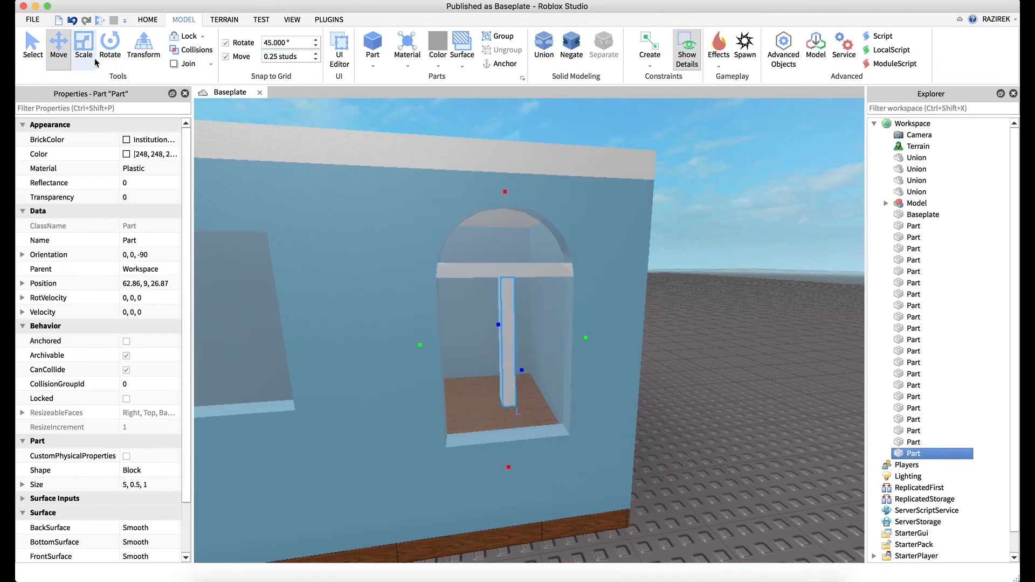
pyautogui.moveTo(509, 449); pyautogui.dragTo(511, 487)
pyautogui.moveTo(559, 455); pyautogui.dragTo(559, 454, button='right')
pyautogui.press('d')
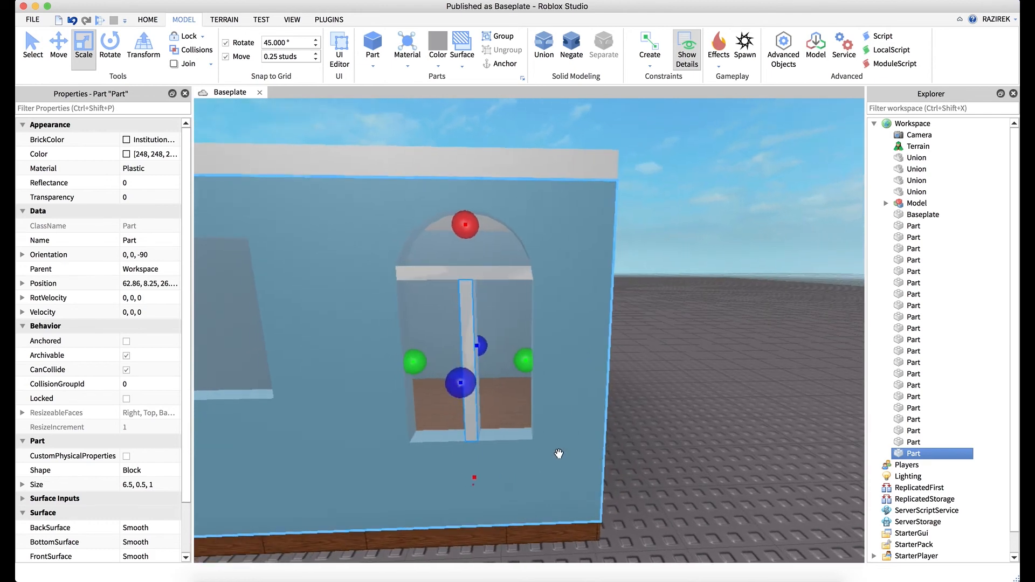
# Duplicate the upright bar and rotate the copy 90 degrees to lie horizontally across it
pyautogui.press('super+d')
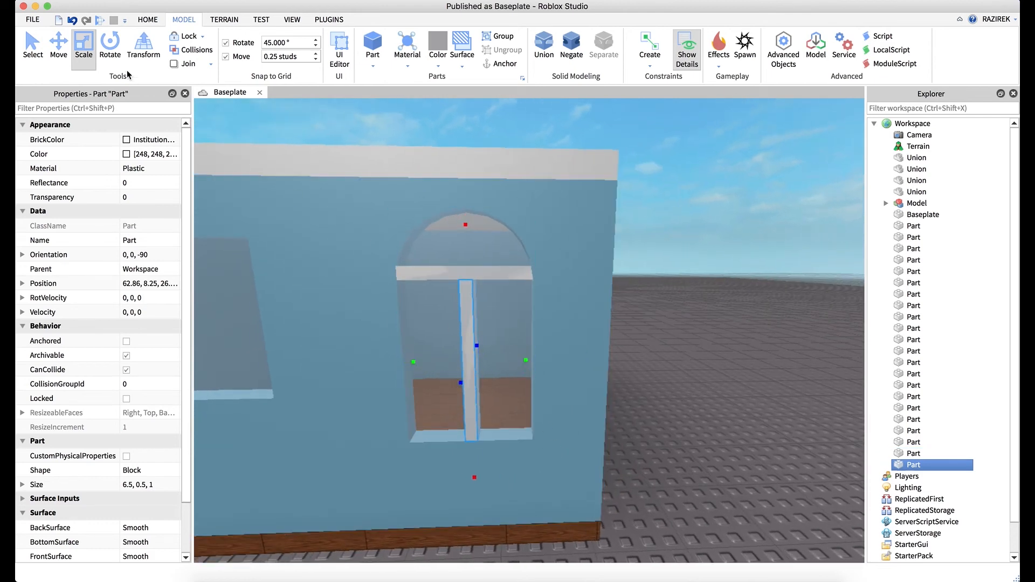
pyautogui.click(111, 48)
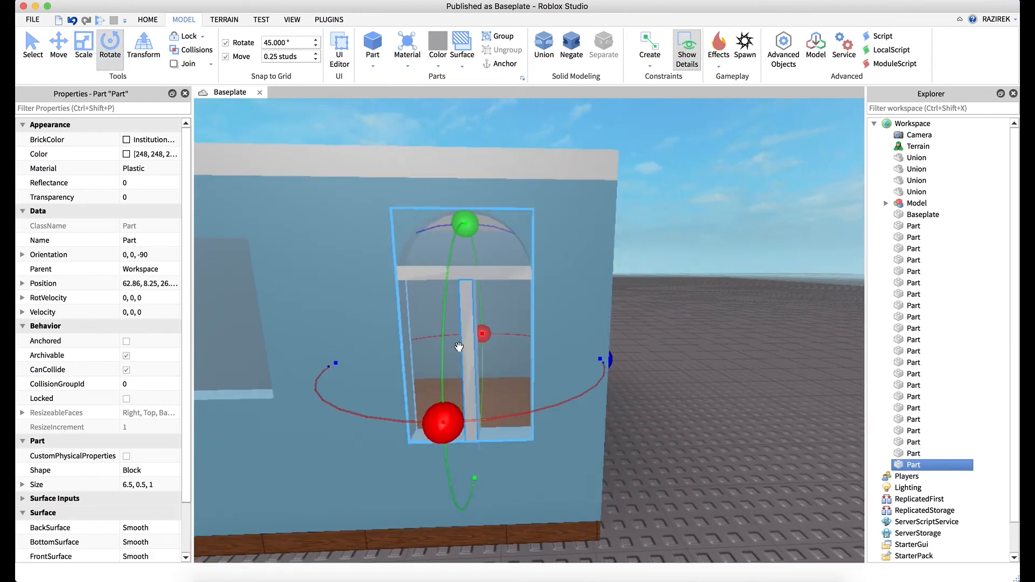
pyautogui.moveTo(332, 363); pyautogui.dragTo(484, 234)
# Trim both ends of the lower horizontal bar to fit the width of the arched opening
pyautogui.click(80, 44)
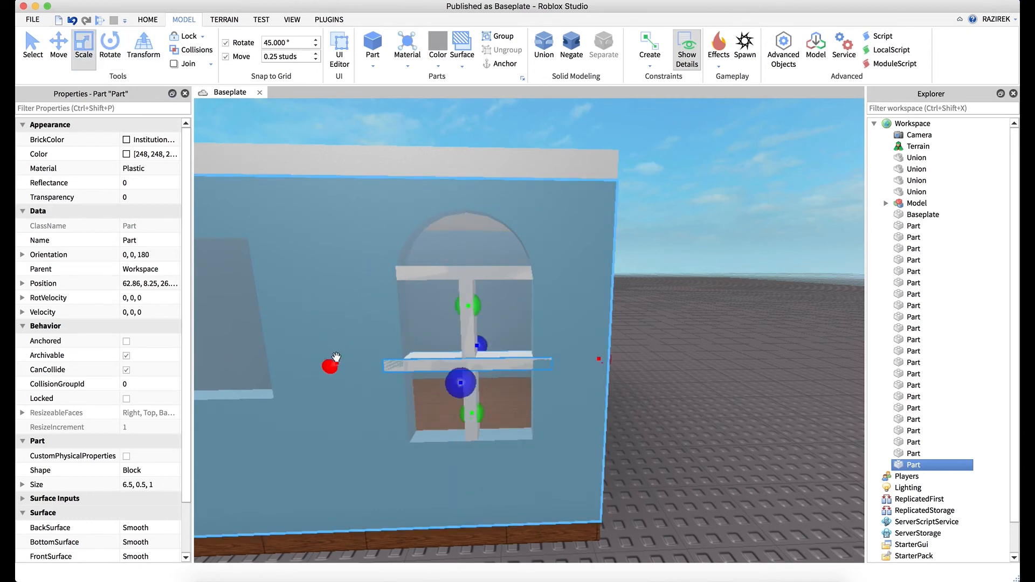
pyautogui.moveTo(335, 363); pyautogui.dragTo(358, 365)
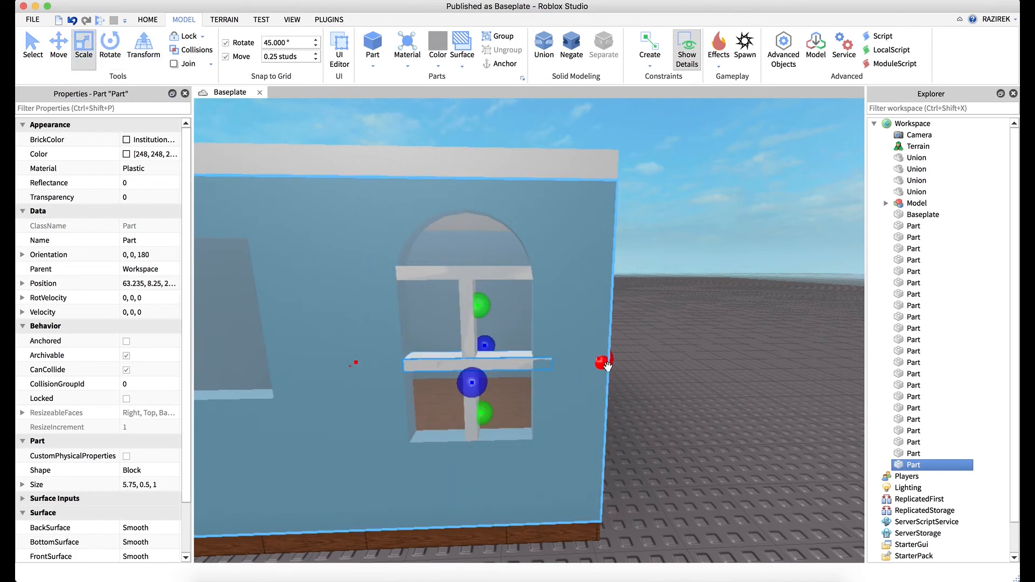
pyautogui.moveTo(604, 363); pyautogui.dragTo(585, 364)
pyautogui.click(663, 332)
pyautogui.press('s')
pyautogui.moveTo(649, 345); pyautogui.dragTo(649, 345, button='right')
pyautogui.press('q')
pyautogui.press('e')
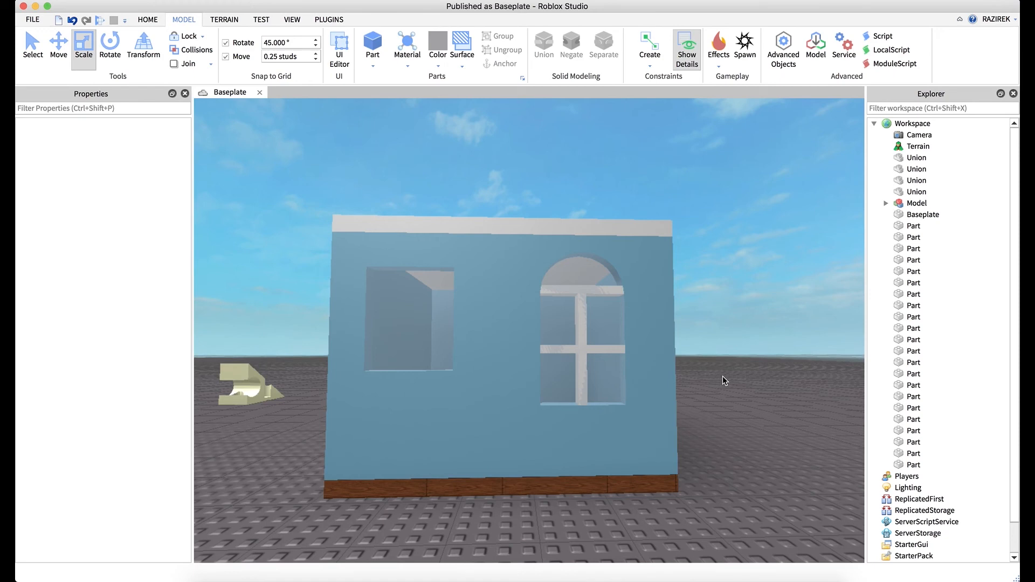
# Duplicate the arched glass pane and separate the copy into its block and cylinder
pyautogui.click(583, 265)
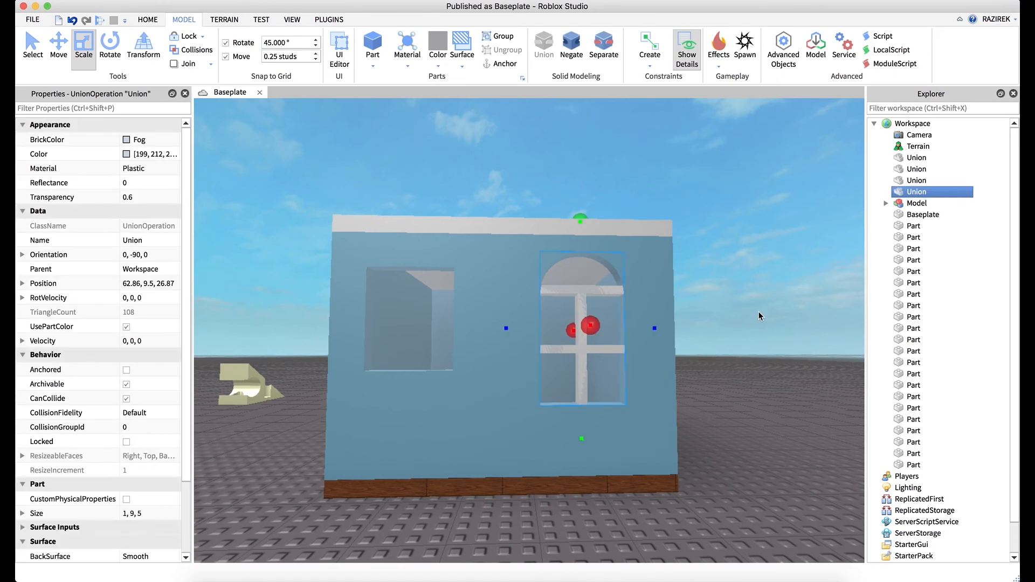
pyautogui.moveTo(759, 312); pyautogui.dragTo(763, 311, button='right')
pyautogui.press('d')
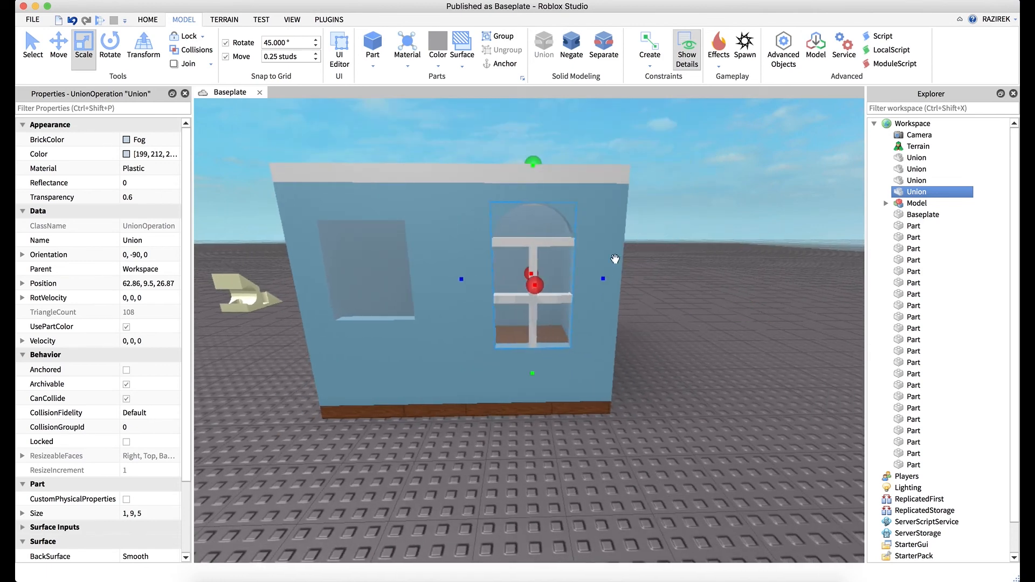
pyautogui.hotkey('ctrl', 'd')
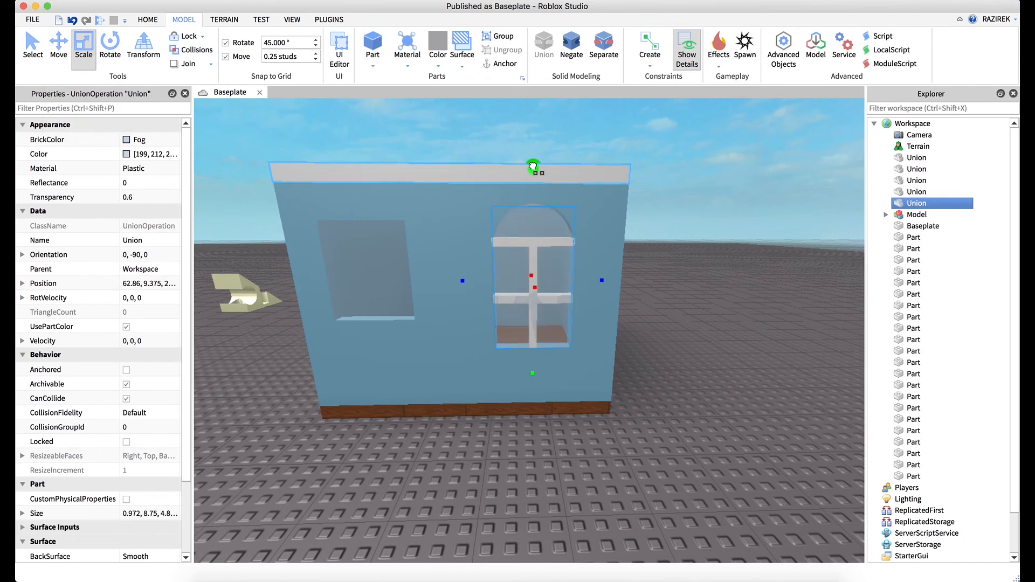
pyautogui.moveTo(555, 204); pyautogui.dragTo(559, 203, button='right')
pyautogui.press('a')
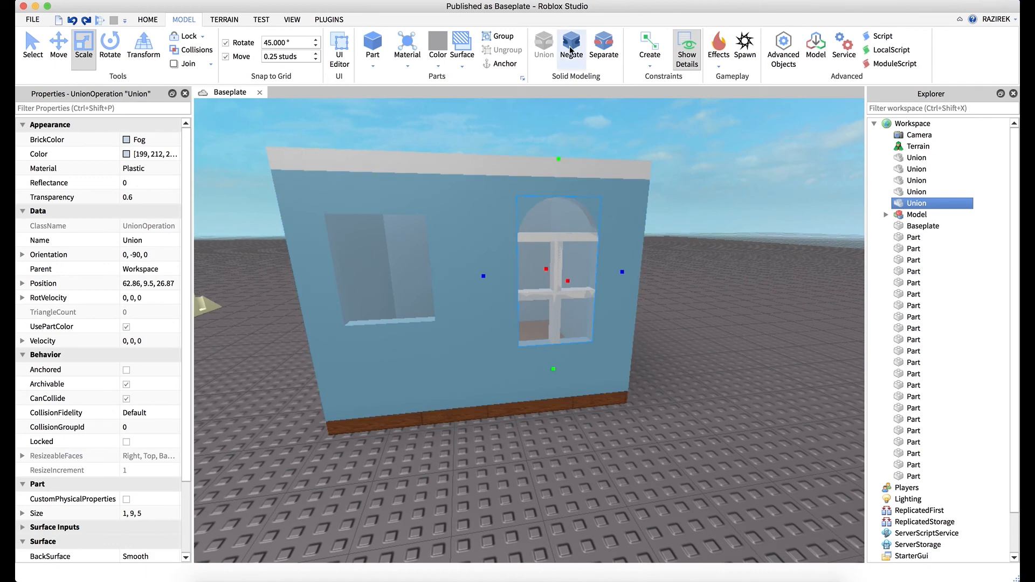
pyautogui.click(713, 239)
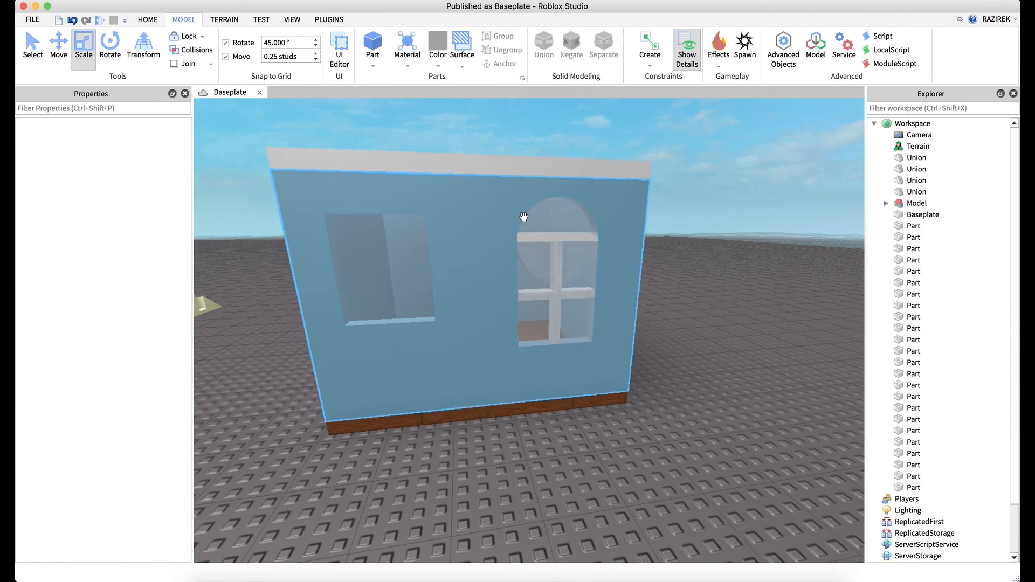
# Inset the separated glass block by 0.25 studs on both sides and the bottom, making it 4.5 studs wide and 6.25 high
pyautogui.click(558, 223)
pyautogui.click(595, 314)
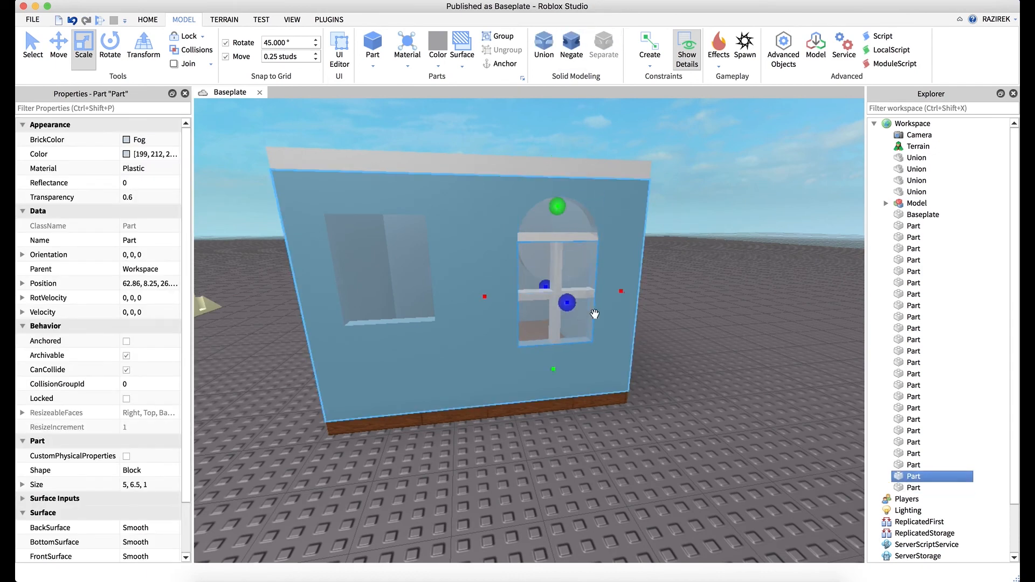
pyautogui.moveTo(621, 293); pyautogui.dragTo(618, 291)
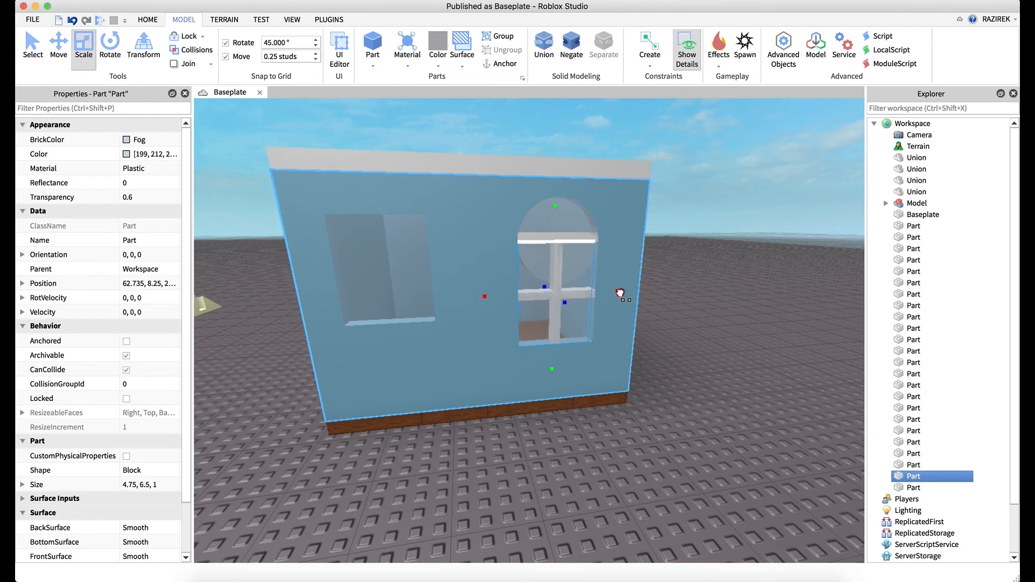
pyautogui.moveTo(552, 365); pyautogui.dragTo(552, 367)
pyautogui.moveTo(484, 295); pyautogui.dragTo(489, 295)
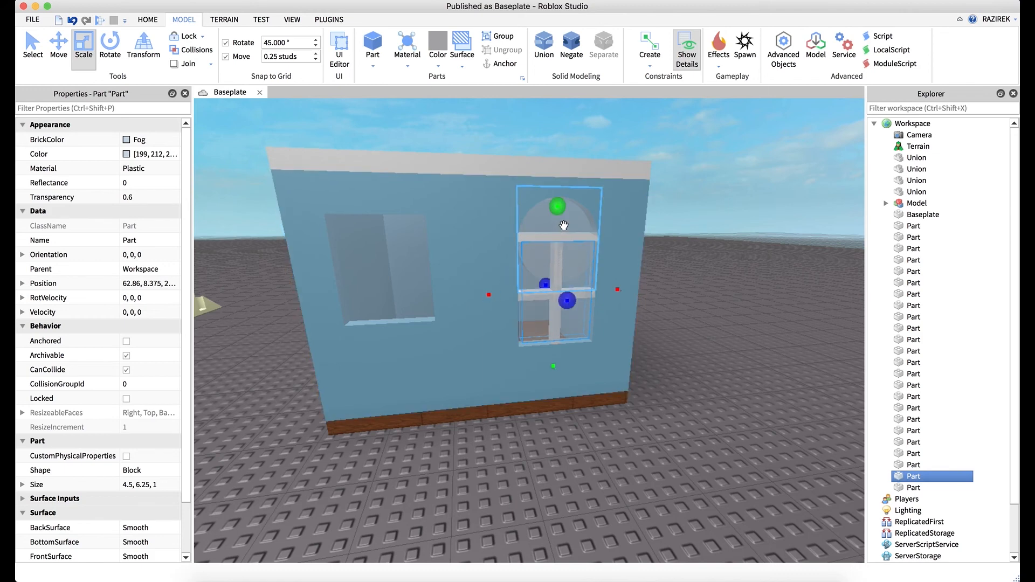
# Narrow the separated glass cylinder by 0.25 studs on each side to 4.5 studs wide
pyautogui.click(561, 227)
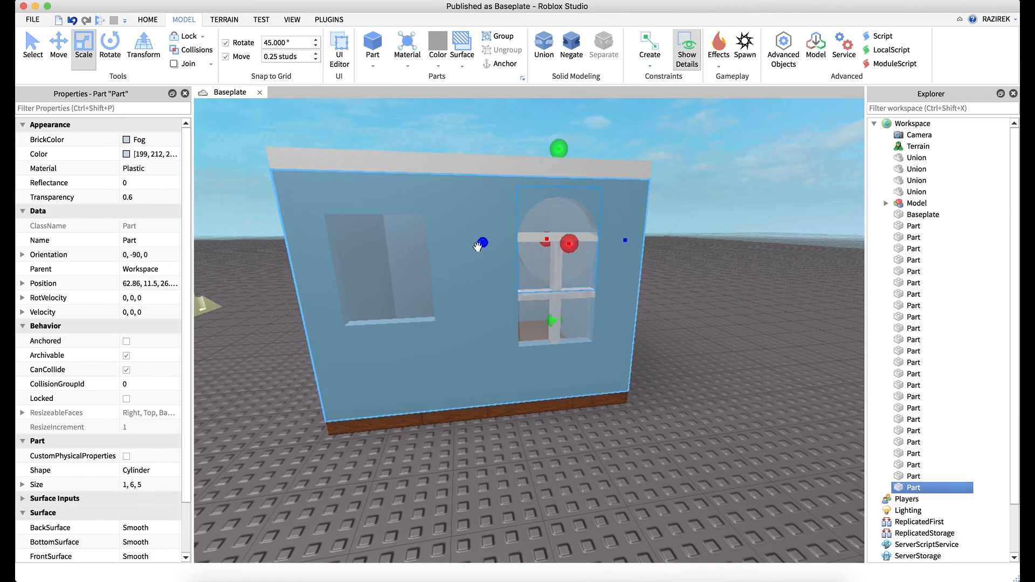
pyautogui.moveTo(483, 242); pyautogui.dragTo(487, 242)
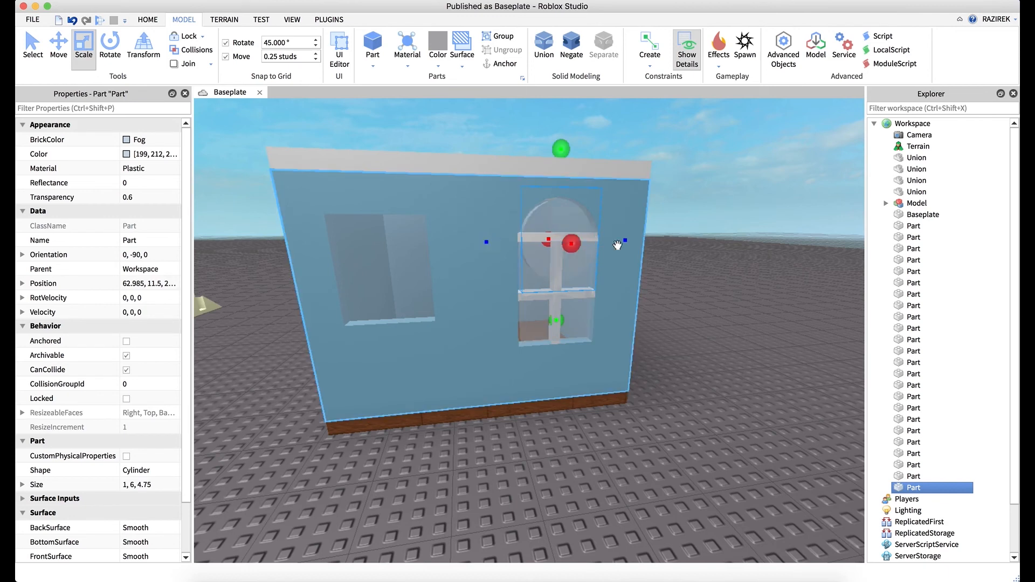
pyautogui.moveTo(626, 241); pyautogui.dragTo(624, 242)
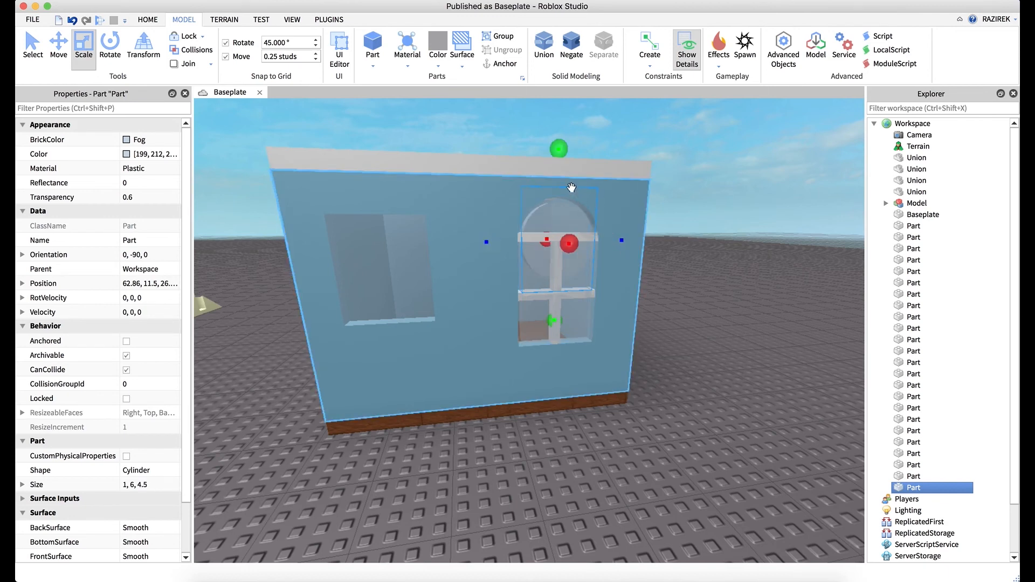
pyautogui.moveTo(609, 187); pyautogui.dragTo(608, 186, button='right')
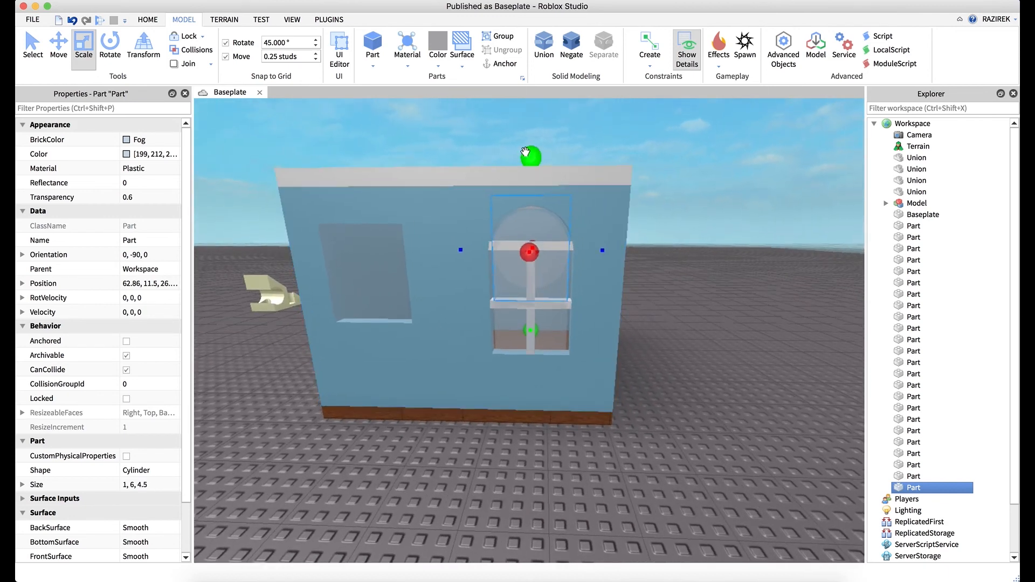
# Shorten the separated glass cylinder at both ends and union it with the inset block into a 4.5 by 8.5 stud arched pane
pyautogui.moveTo(532, 158); pyautogui.dragTo(531, 162)
pyautogui.moveTo(532, 331); pyautogui.dragTo(531, 327)
pyautogui.moveTo(561, 278); pyautogui.dragTo(562, 278, button='right')
pyautogui.keyDown('shift'); pyautogui.click(505, 361); pyautogui.keyUp('shift')
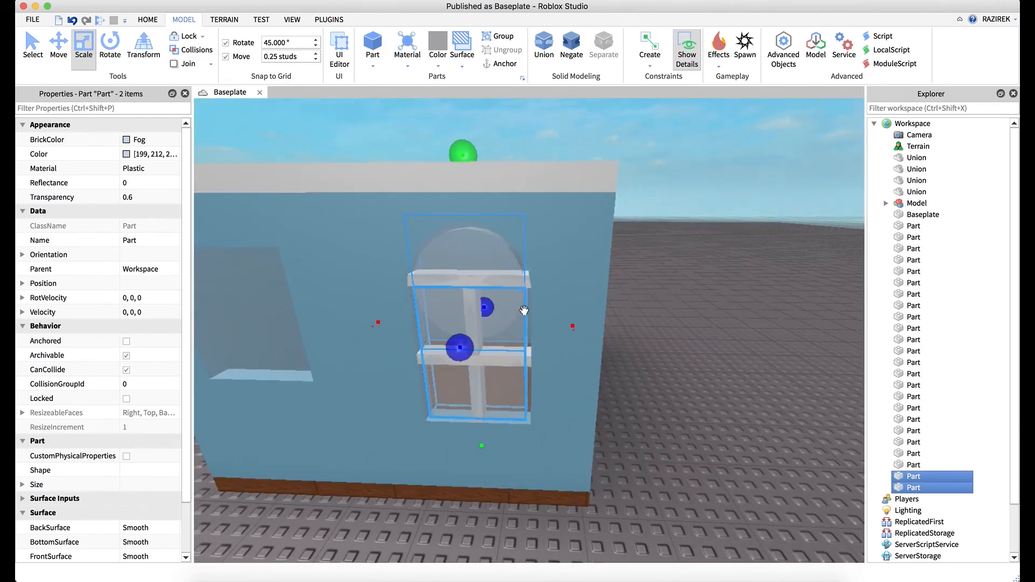
pyautogui.click(544, 46)
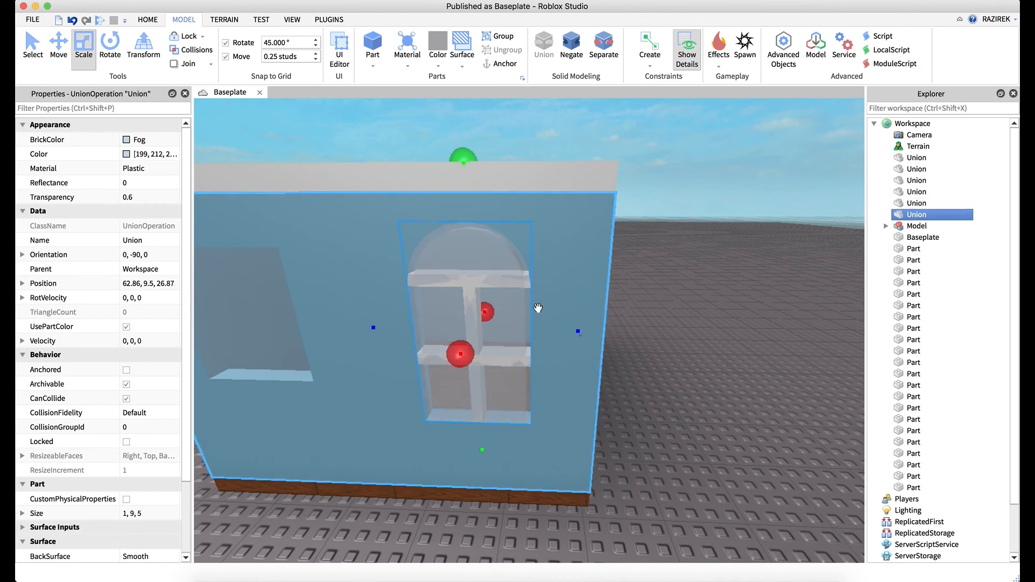
# Set the larger arched pane's transparency to 0 and its colour to White
pyautogui.click(146, 197)
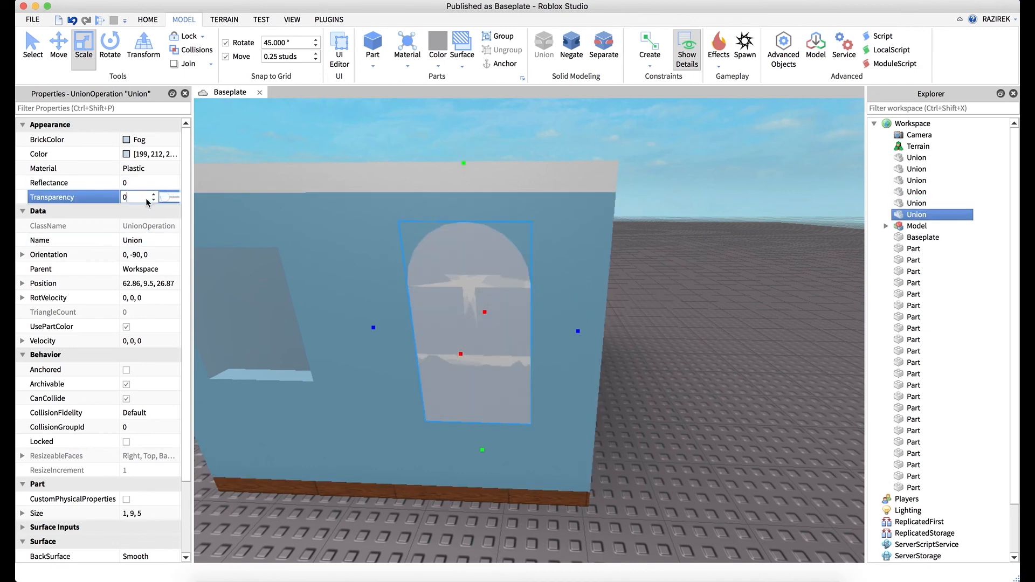
pyautogui.click(127, 140)
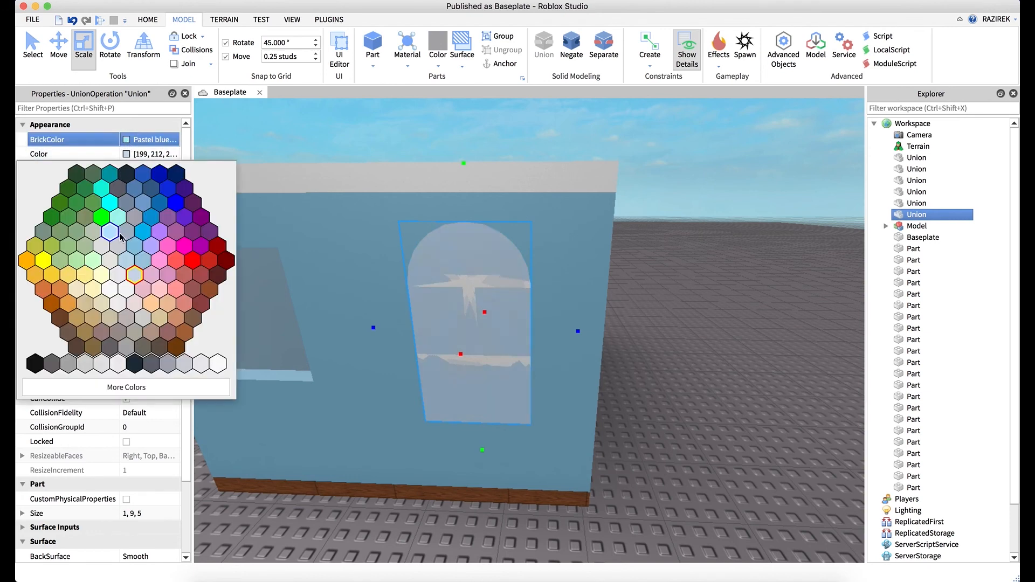
pyautogui.click(126, 290)
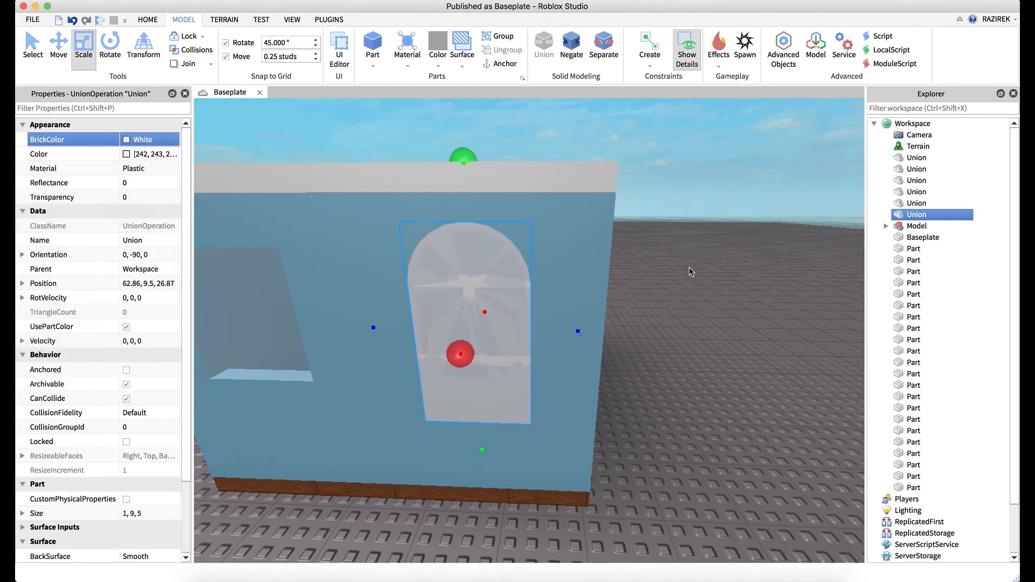
pyautogui.click(653, 299)
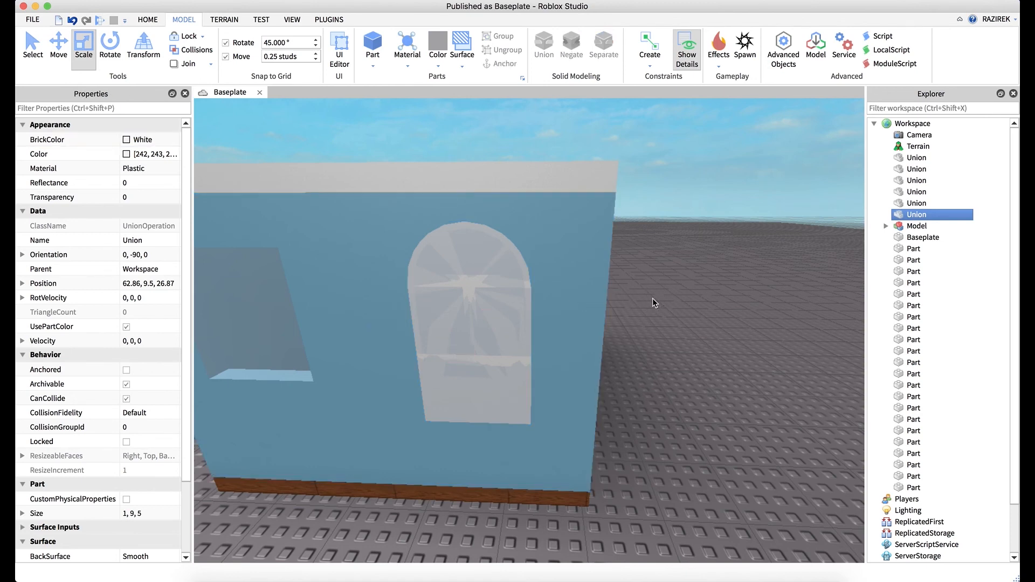
# Negate the smaller arched pane and union it with the white one to cut out a hollow window frame
pyautogui.click(917, 203)
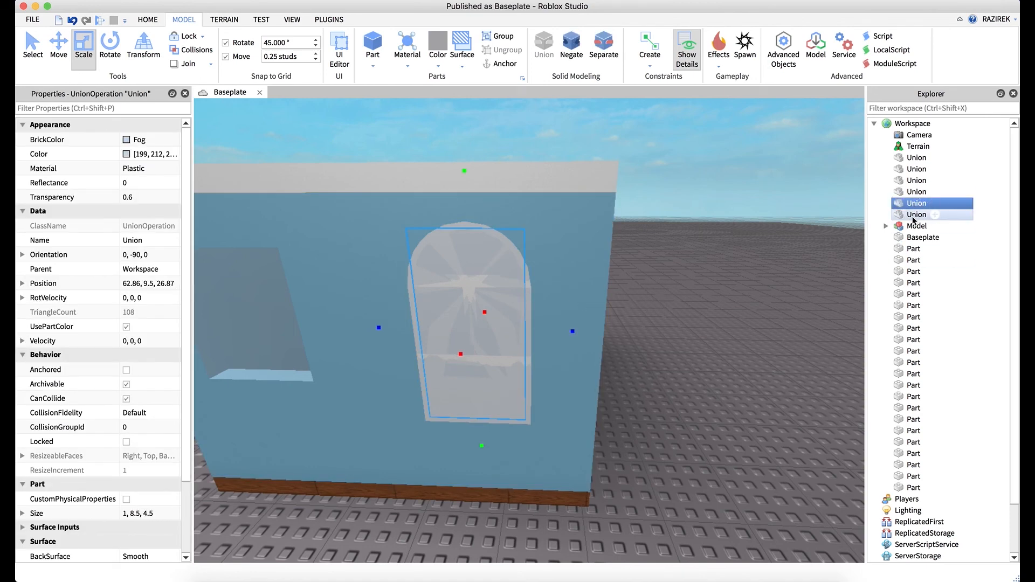
pyautogui.click(573, 48)
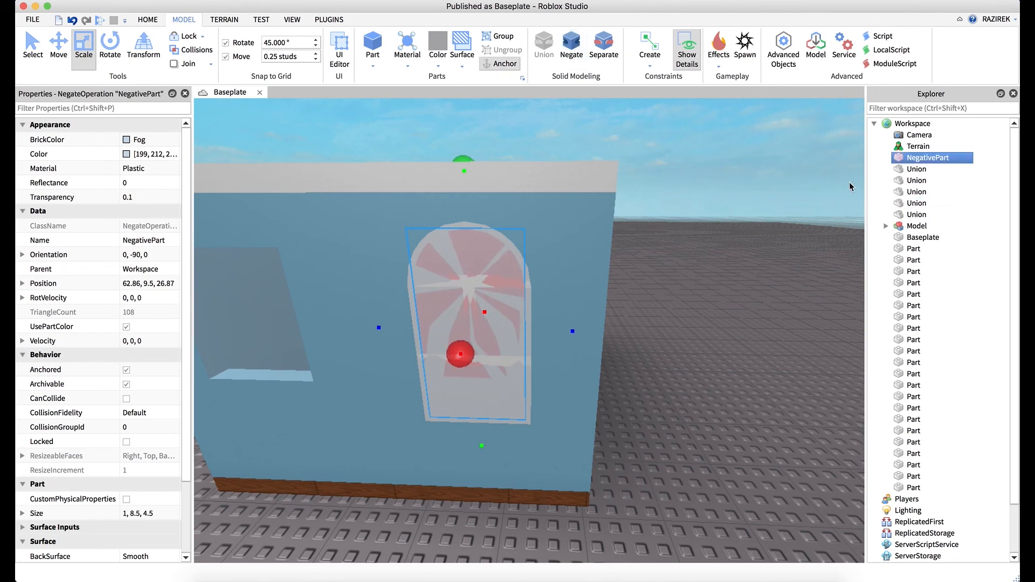
pyautogui.keyDown('super'); pyautogui.click(914, 215); pyautogui.keyUp('super')
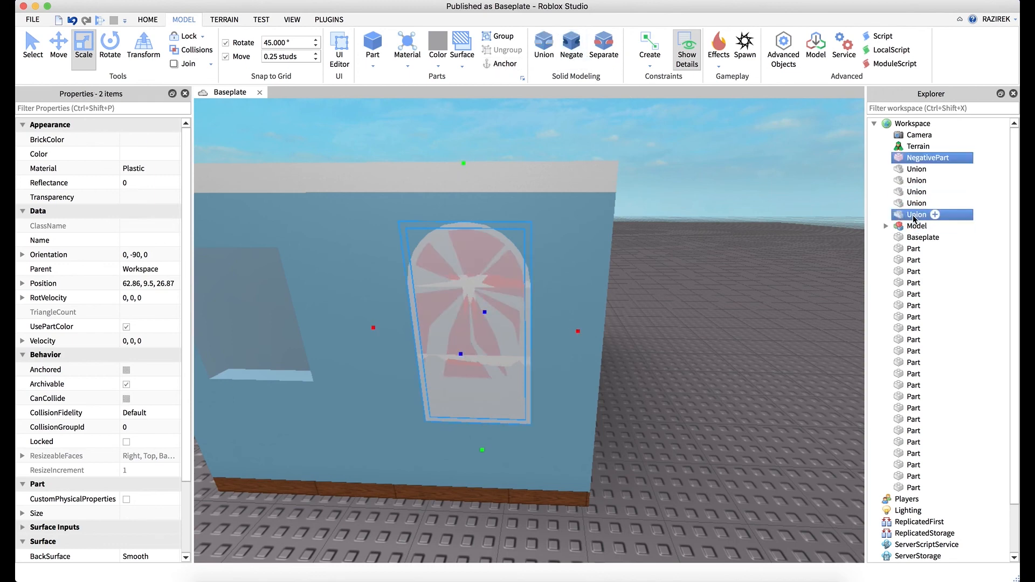
pyautogui.click(544, 46)
pyautogui.click(617, 295)
pyautogui.moveTo(617, 295); pyautogui.dragTo(616, 294, button='right')
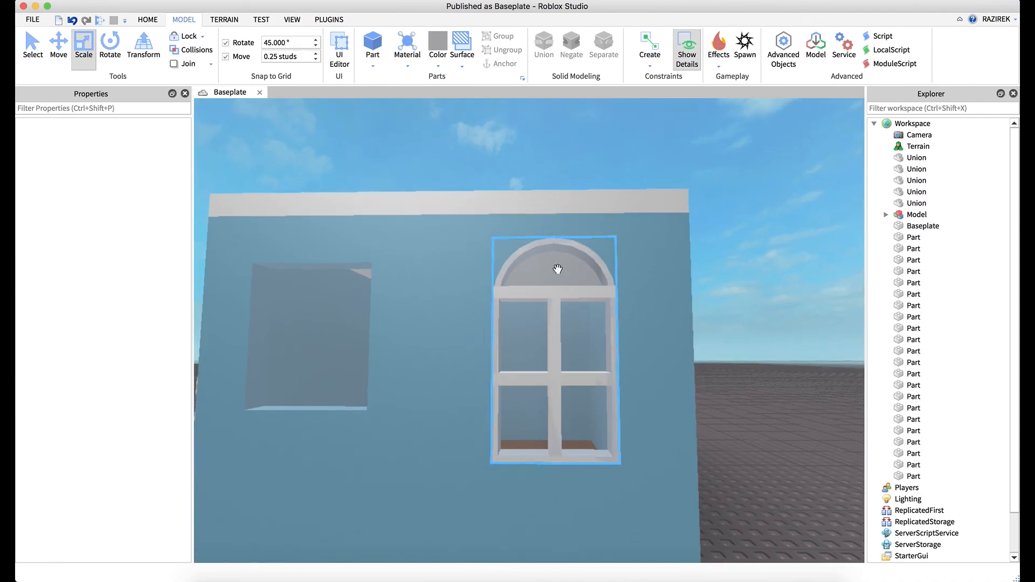
# Examine the framed arched window and the water well model elsewhere on the baseplate
pyautogui.click(697, 412)
pyautogui.press('d')
pyautogui.moveTo(697, 412); pyautogui.dragTo(697, 412, button='right')
pyautogui.press('a')
pyautogui.press('s')
pyautogui.press('d')
pyautogui.press('e')
pyautogui.moveTo(566, 286); pyautogui.dragTo(570, 292, button='right')
pyautogui.press('a')
pyautogui.press('w')
pyautogui.press('w')
pyautogui.press('d')
pyautogui.press('e')
pyautogui.press('w')
pyautogui.press('a')
pyautogui.press('d')
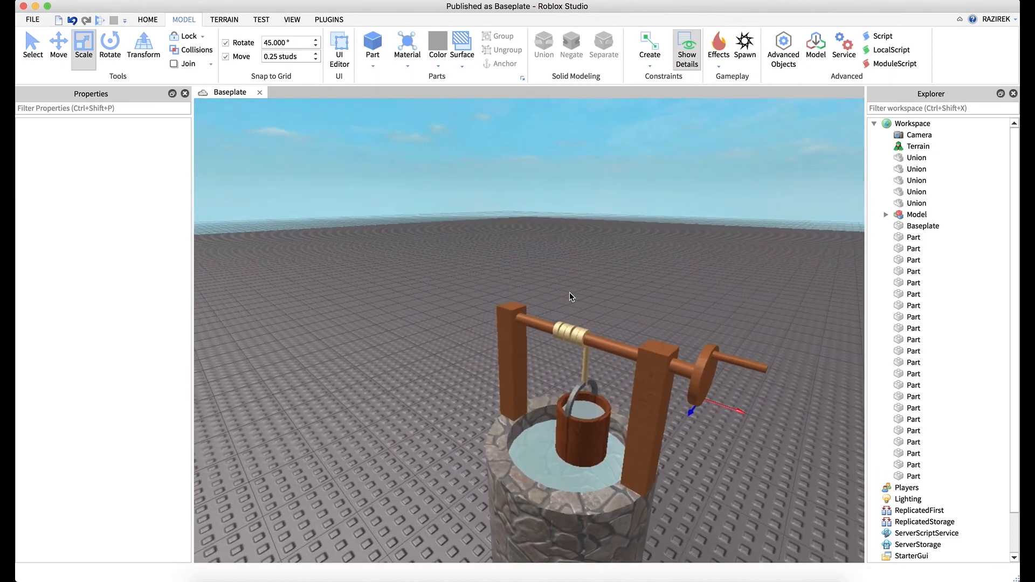